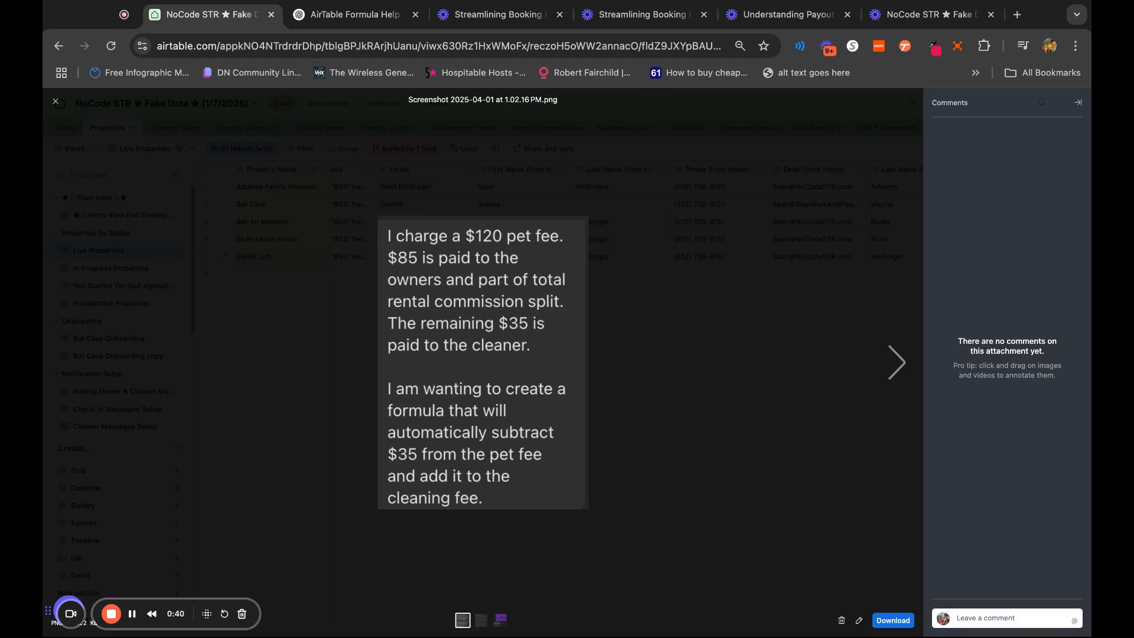
Read through the attached screenshots describing the pet fee split and damage waiver amounts, and close the attachment view
{"action": "left_click", "coordinate": [895, 362]}
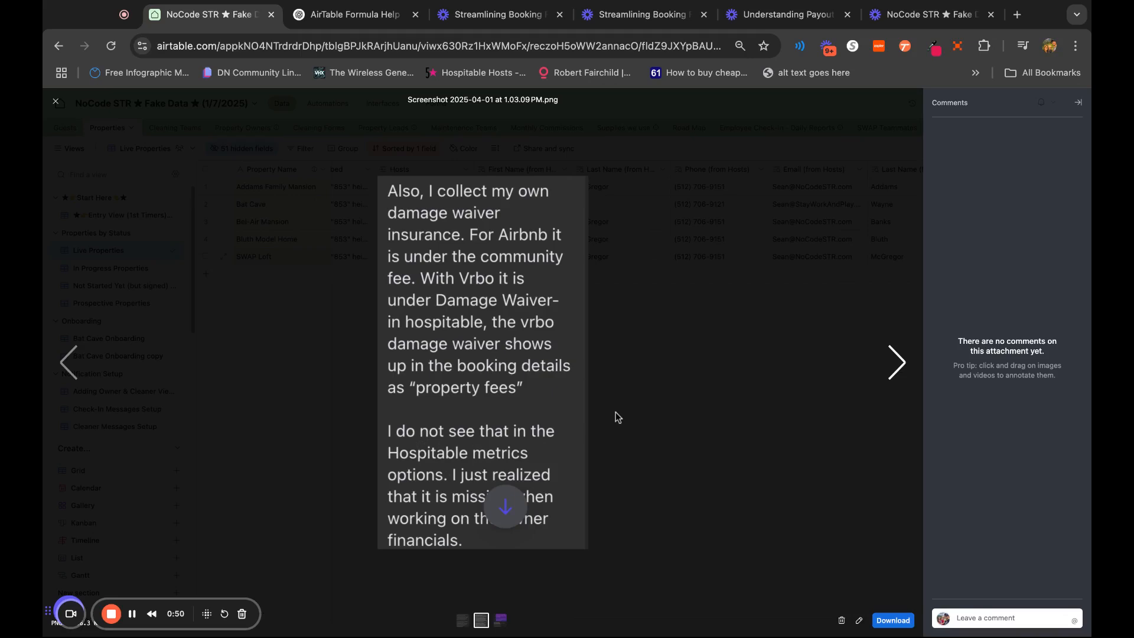
{"action": "left_click", "coordinate": [896, 363]}
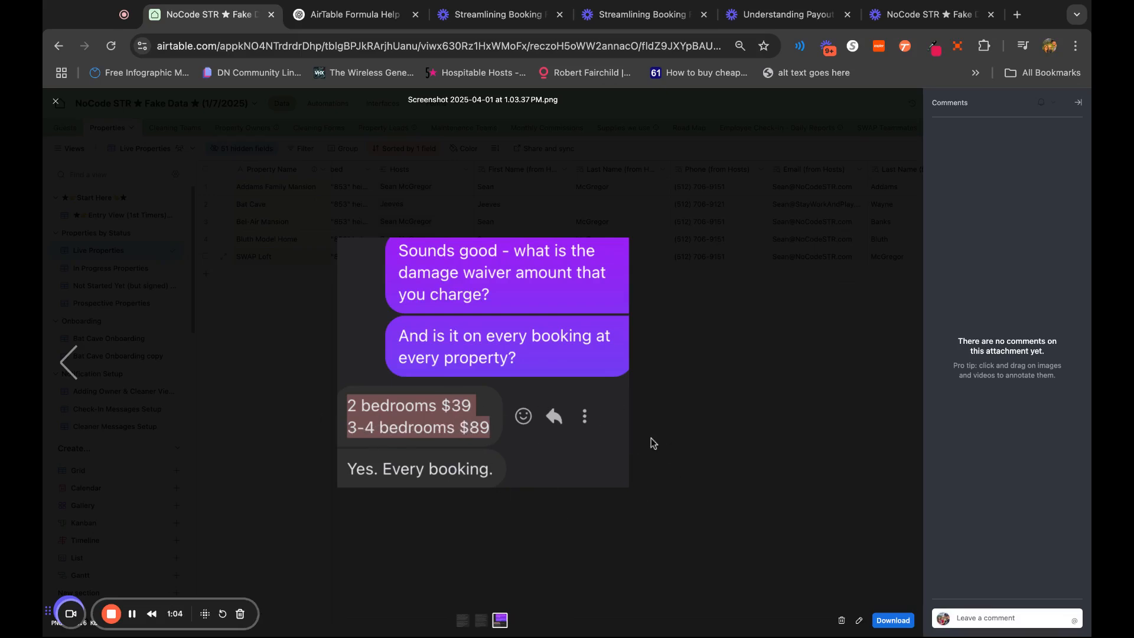
{"action": "left_click", "coordinate": [788, 170]}
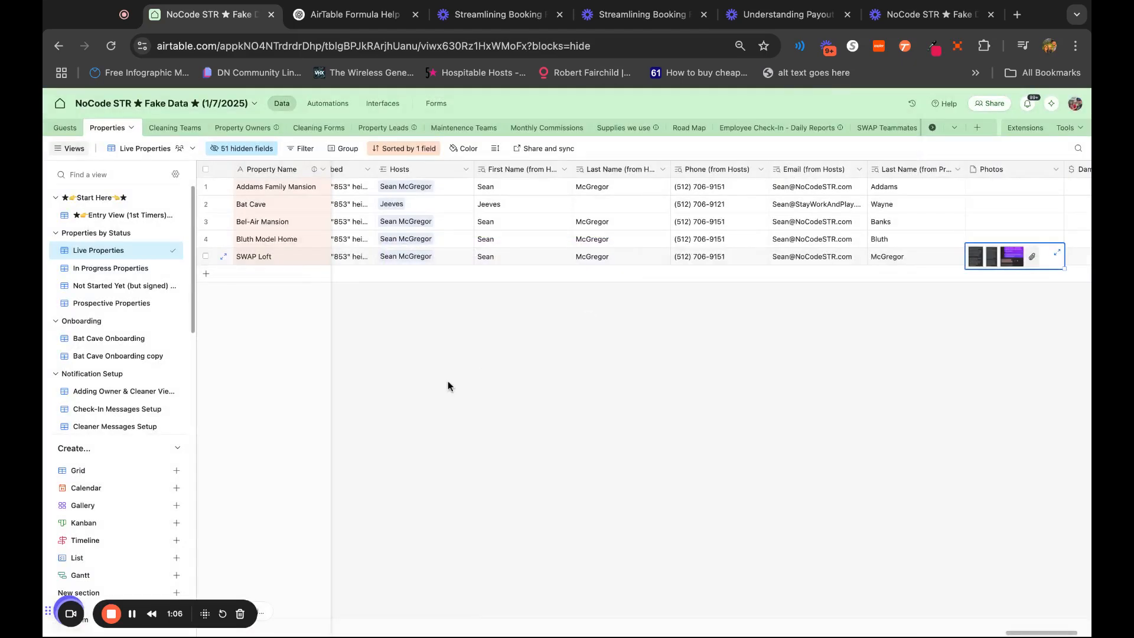
Open the Guests table and compare the payout, Cleaning Fee and Cleaning Fee Formula columns with the Pet Fee column
{"action": "left_click", "coordinate": [59, 128]}
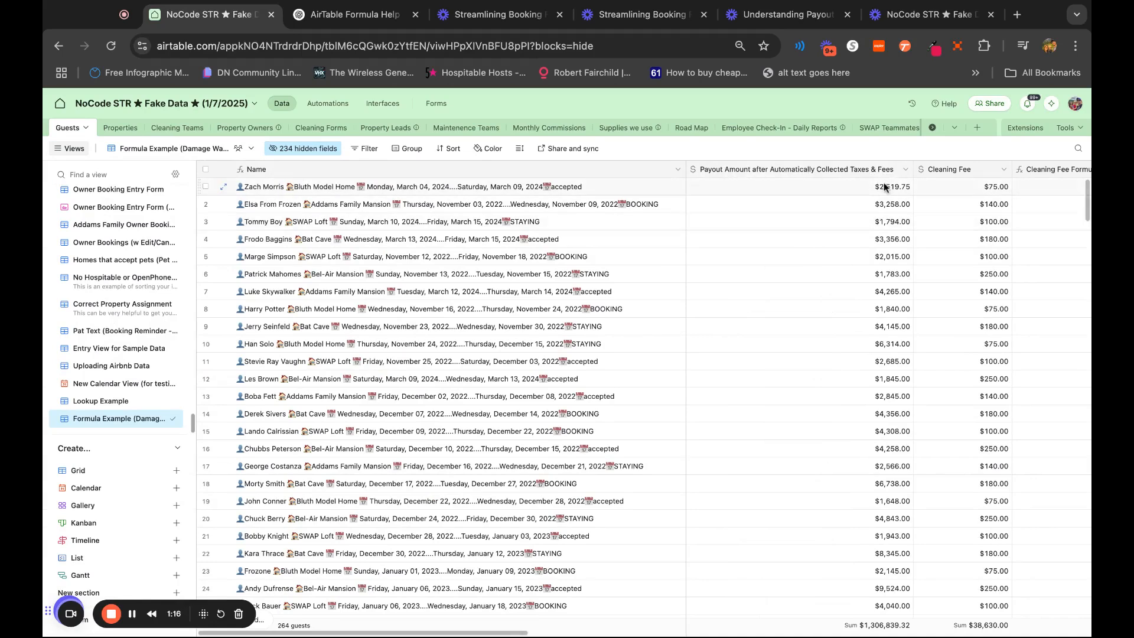
{"action": "scroll", "coordinate": [878, 190], "scroll_direction": "right", "scroll_amount": 5}
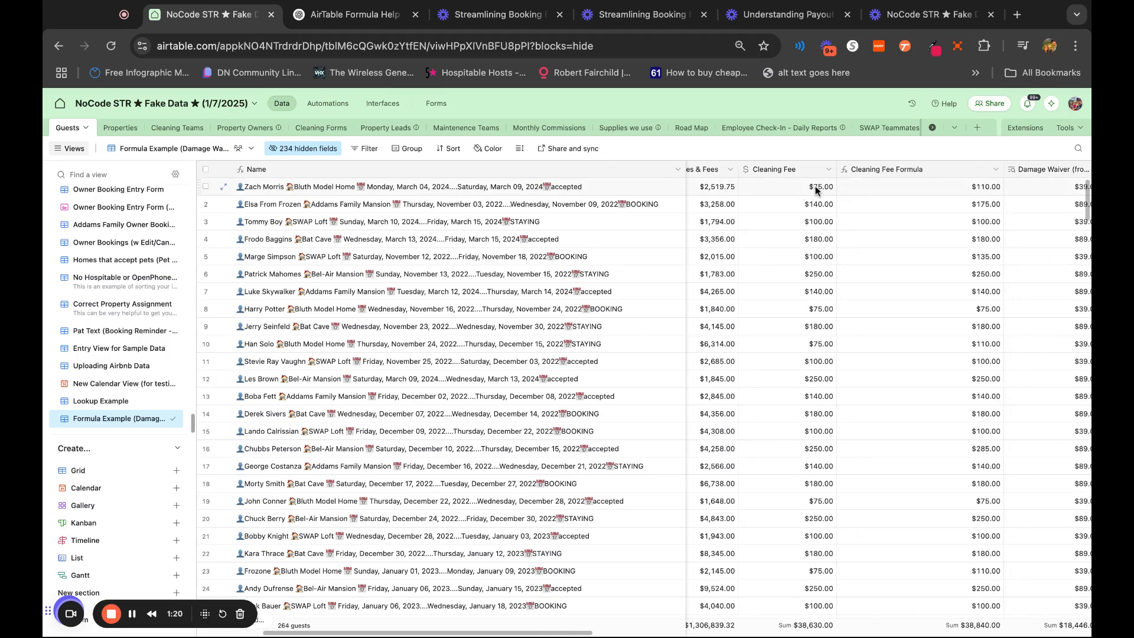
{"action": "scroll", "coordinate": [815, 188], "scroll_direction": "right", "scroll_amount": 2}
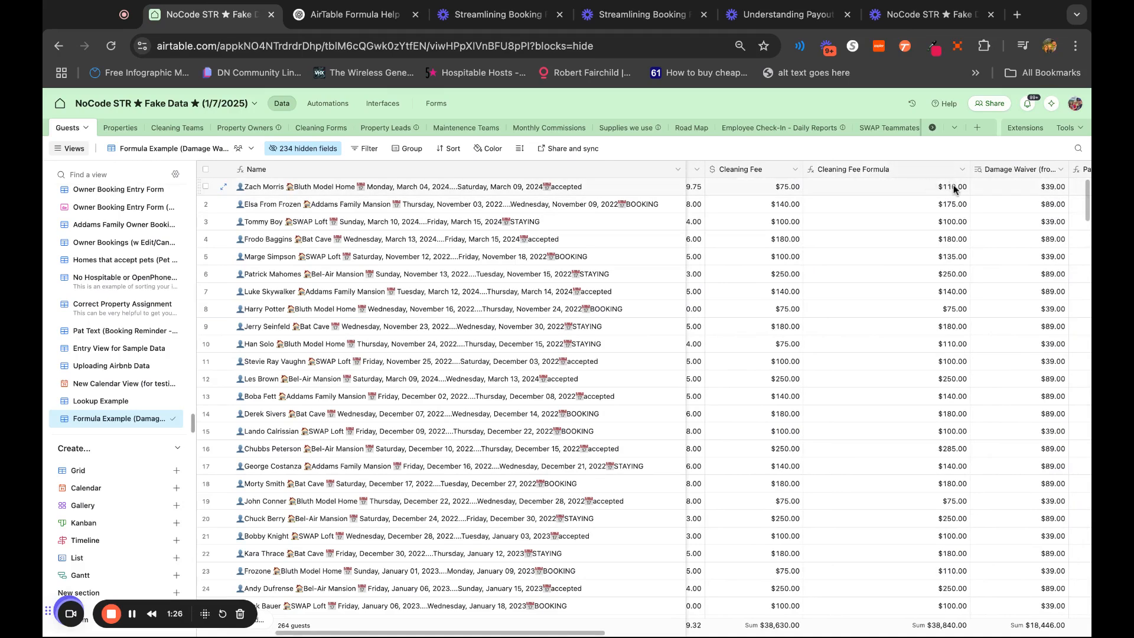
{"action": "scroll", "coordinate": [954, 188], "scroll_direction": "right", "scroll_amount": 15}
{"action": "scroll", "coordinate": [889, 390], "scroll_direction": "right", "scroll_amount": 10}
{"action": "scroll", "coordinate": [944, 206], "scroll_direction": "left", "scroll_amount": 8}
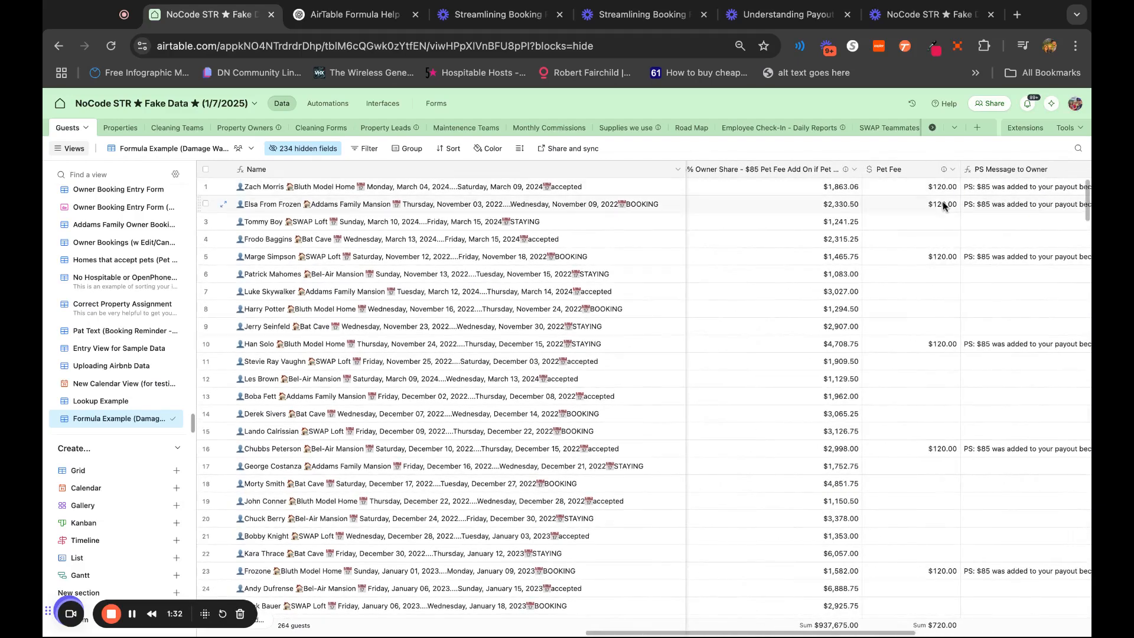
{"action": "scroll", "coordinate": [941, 209], "scroll_direction": "left", "scroll_amount": 10}
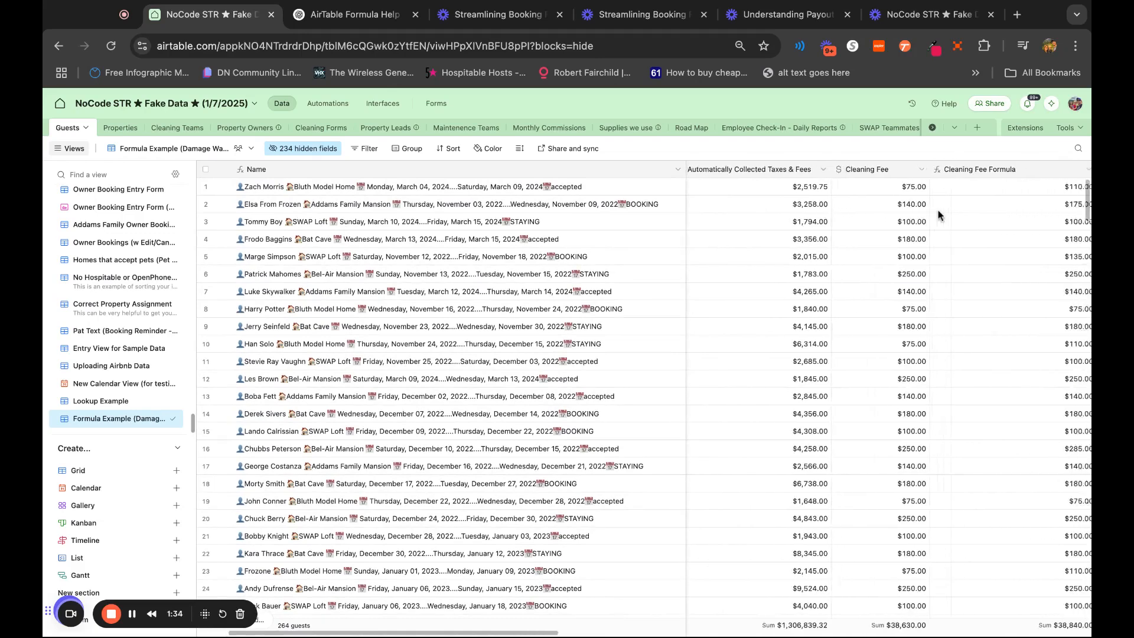
{"action": "scroll", "coordinate": [939, 214], "scroll_direction": "right", "scroll_amount": 3}
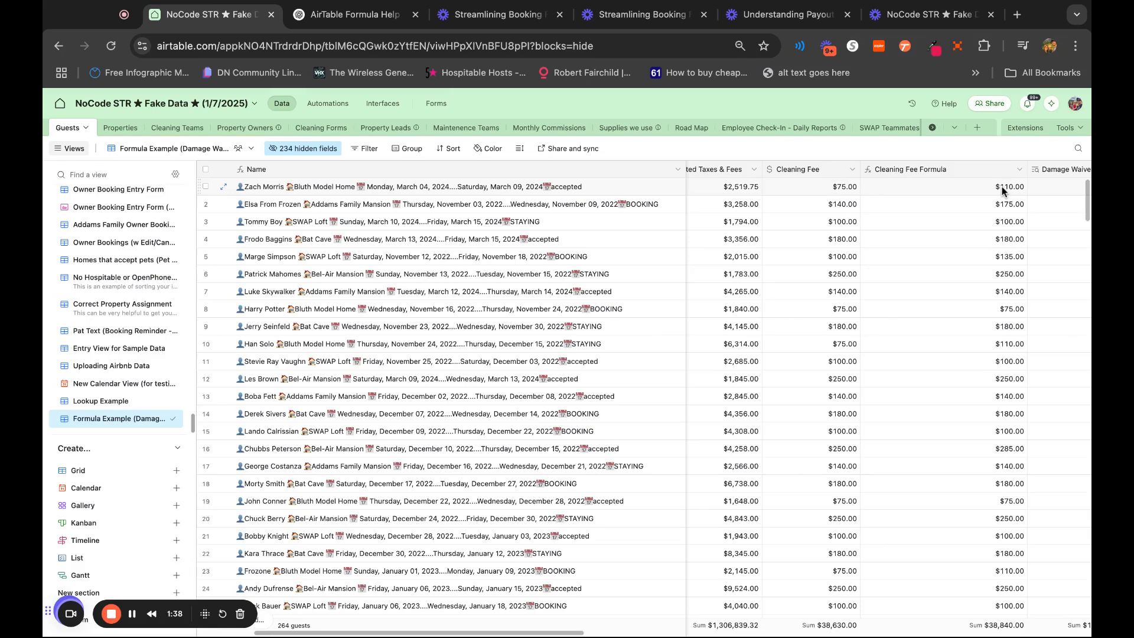
Review the Damage Waiver, Payout minus Cleaning Fee & Damage Waiver, 25% Commission and 75% Owner Share columns of the guest records
{"action": "scroll", "coordinate": [1003, 189], "scroll_direction": "right", "scroll_amount": 7}
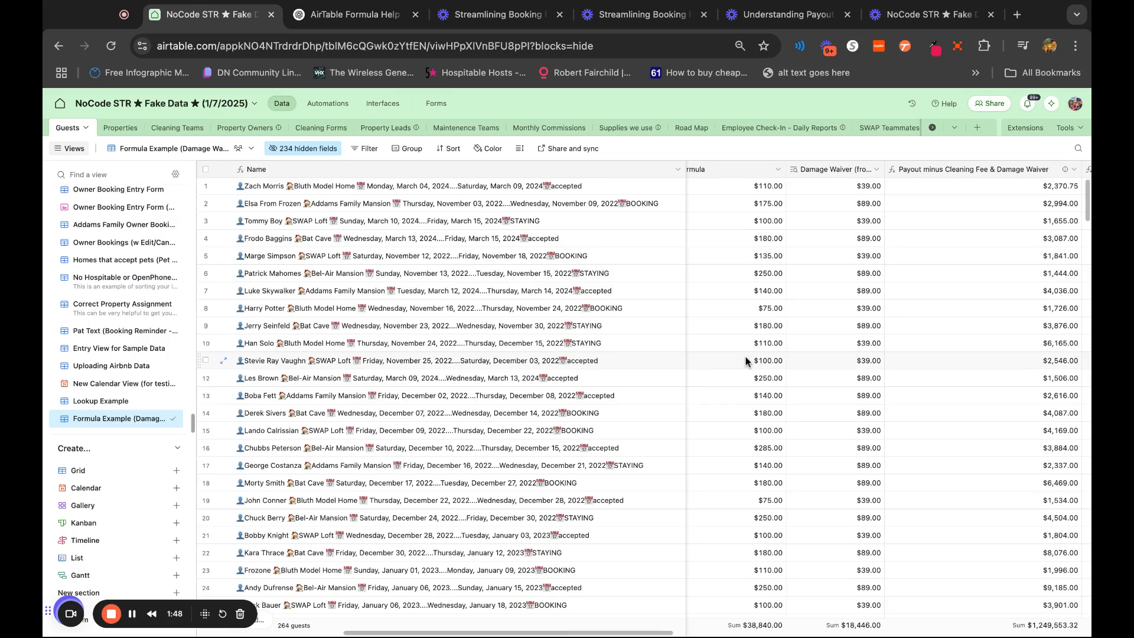
{"action": "scroll", "coordinate": [827, 299], "scroll_direction": "right", "scroll_amount": 4}
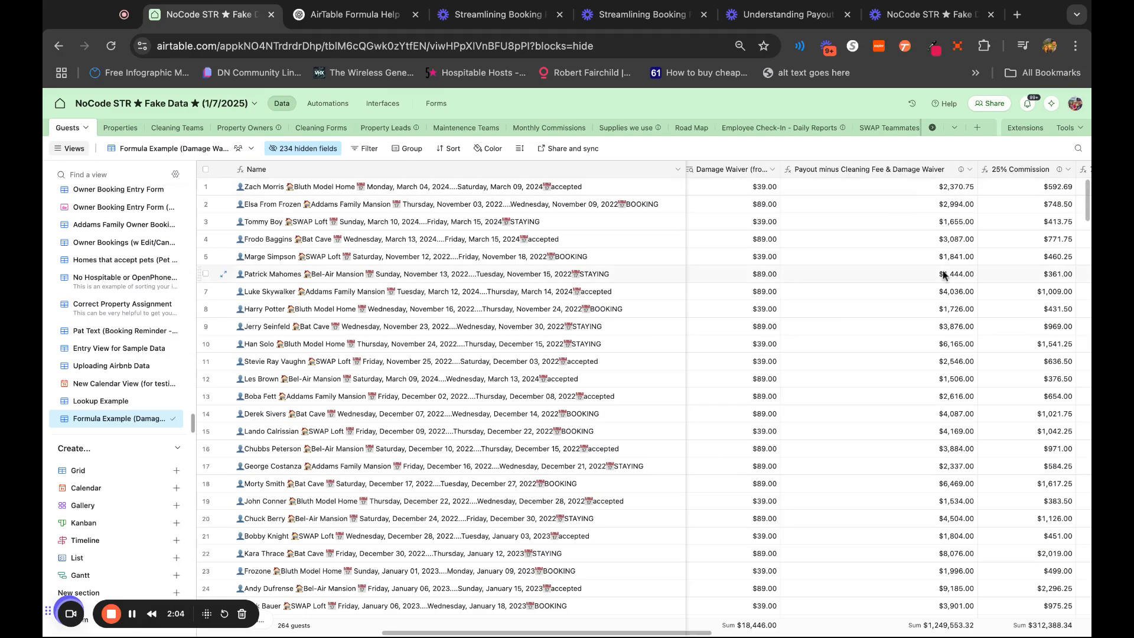
{"action": "scroll", "coordinate": [944, 276], "scroll_direction": "right", "scroll_amount": 3}
{"action": "scroll", "coordinate": [944, 275], "scroll_direction": "right", "scroll_amount": 3}
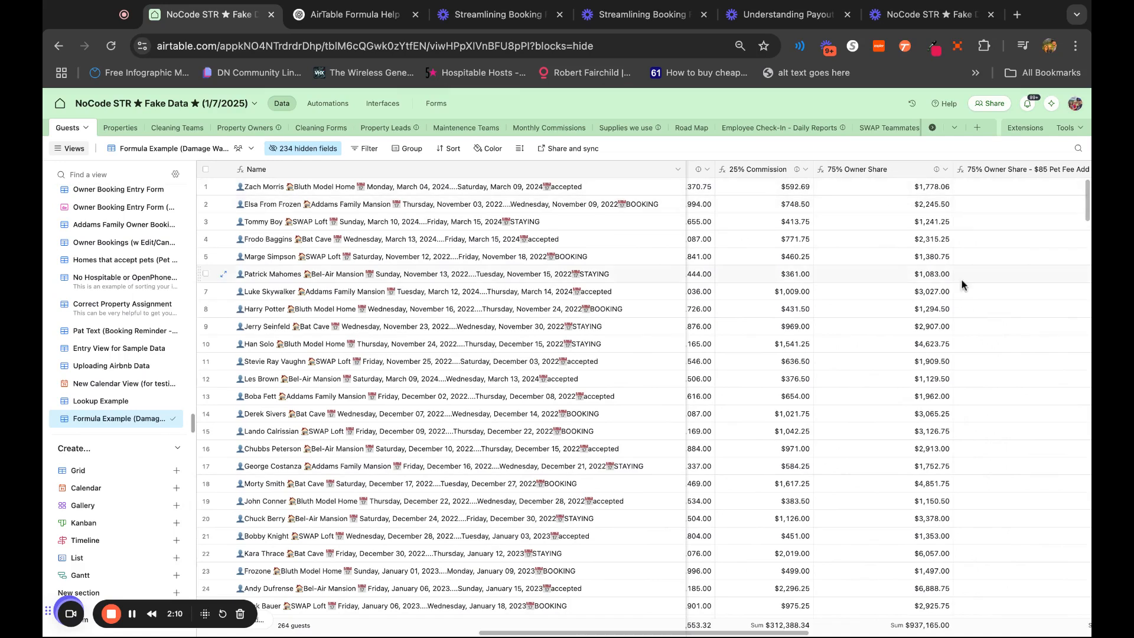
{"action": "scroll", "coordinate": [962, 285], "scroll_direction": "right", "scroll_amount": 3}
{"action": "scroll", "coordinate": [962, 284], "scroll_direction": "right", "scroll_amount": 1}
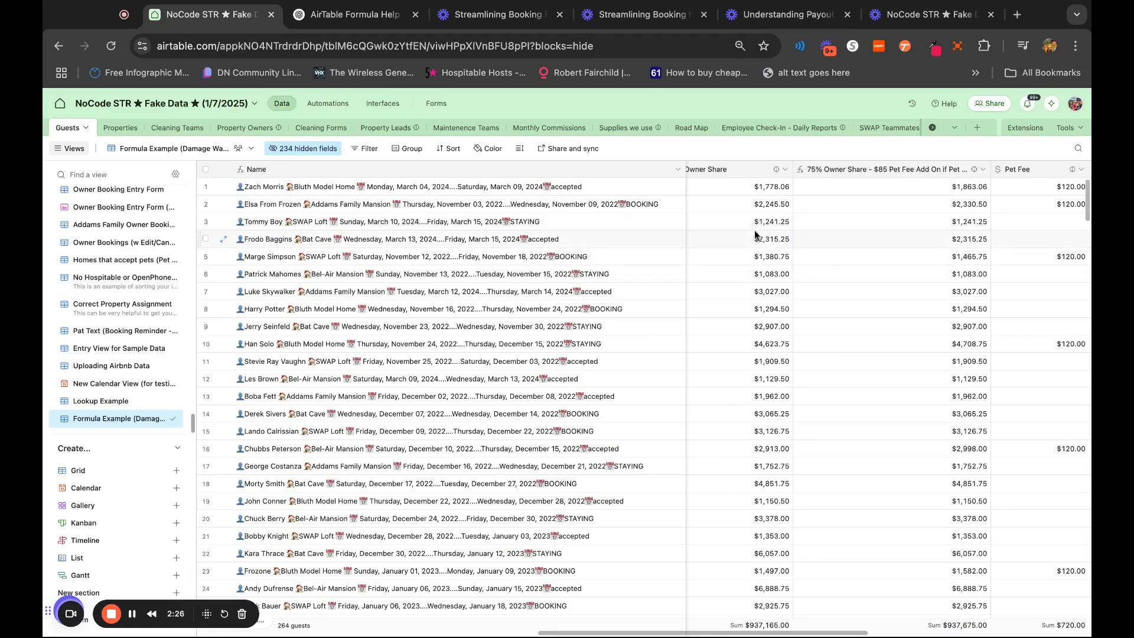
{"action": "scroll", "coordinate": [873, 244], "scroll_direction": "right", "scroll_amount": 5}
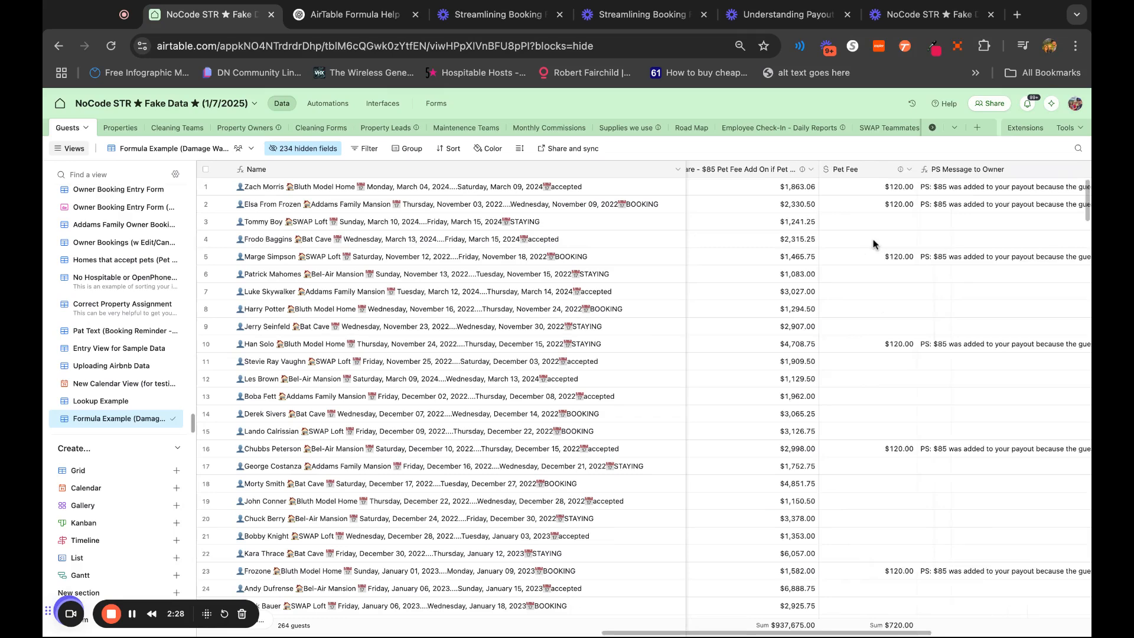
Read the PS Message to Owner and PS Message to Cleaner columns for the bookings with a pet fee
{"action": "scroll", "coordinate": [872, 244], "scroll_direction": "right", "scroll_amount": 5}
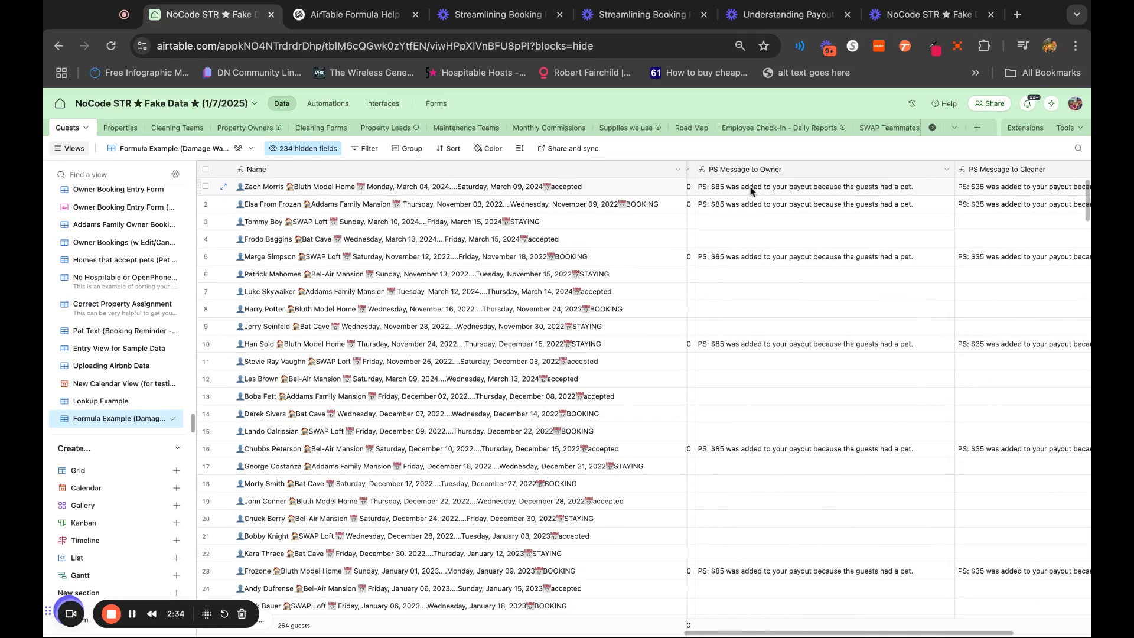
{"action": "scroll", "coordinate": [900, 188], "scroll_direction": "right", "scroll_amount": 5}
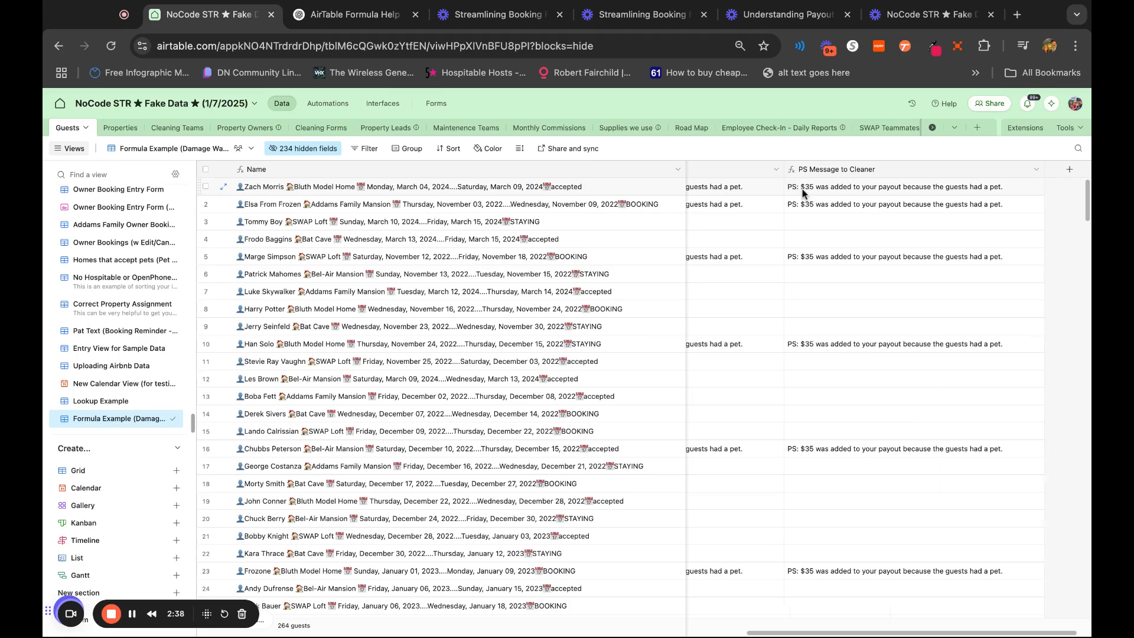
{"action": "scroll", "coordinate": [848, 304], "scroll_direction": "left", "scroll_amount": 1}
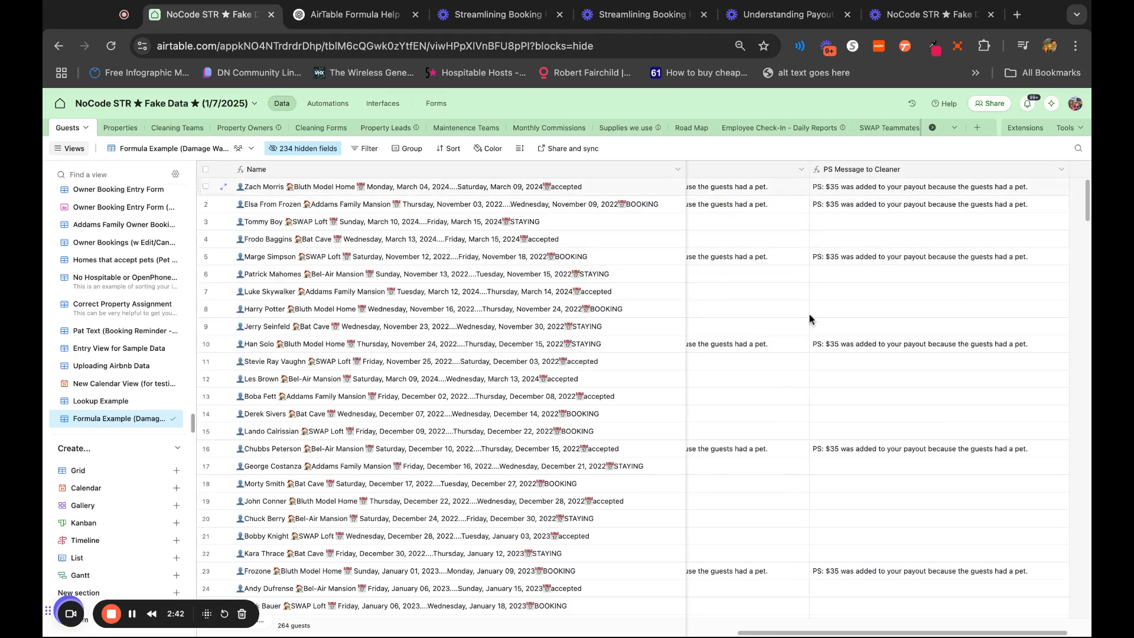
{"action": "scroll", "coordinate": [800, 319], "scroll_direction": "left", "scroll_amount": 5}
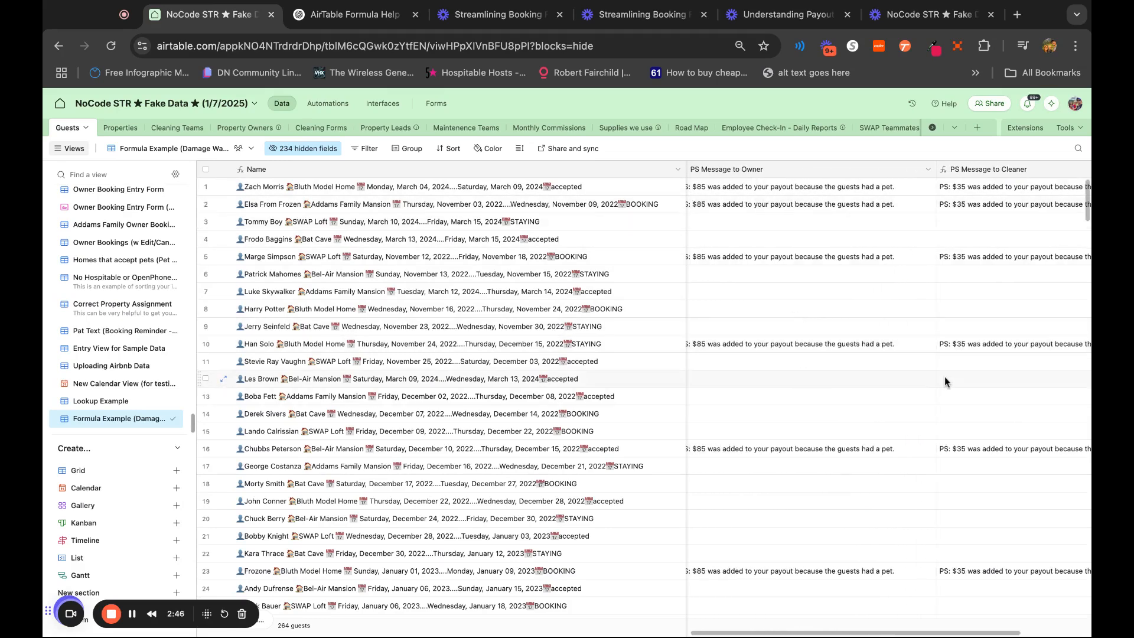
{"action": "scroll", "coordinate": [777, 301], "scroll_direction": "left", "scroll_amount": 1}
{"action": "scroll", "coordinate": [777, 301], "scroll_direction": "left", "scroll_amount": 5}
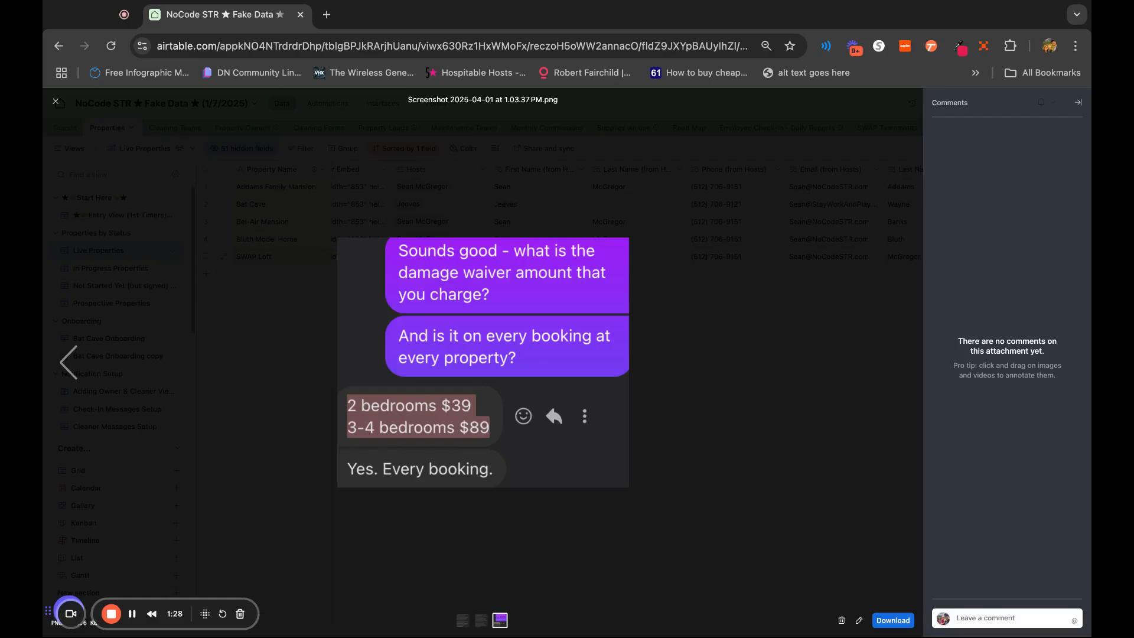
Close the attachment view and add a Currency field named Damage Waiver to the Properties table
{"action": "left_click", "coordinate": [875, 297]}
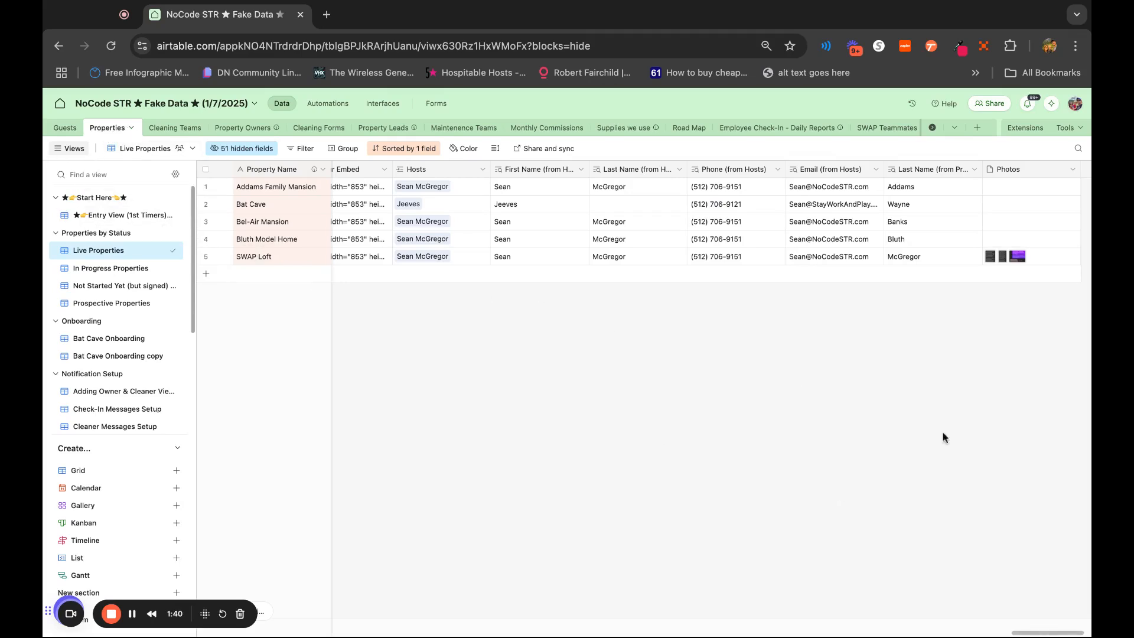
{"action": "scroll", "coordinate": [992, 426], "scroll_direction": "right", "scroll_amount": 3}
{"action": "left_click", "coordinate": [1034, 171]}
{"action": "type", "text": "Damage Waiver"}
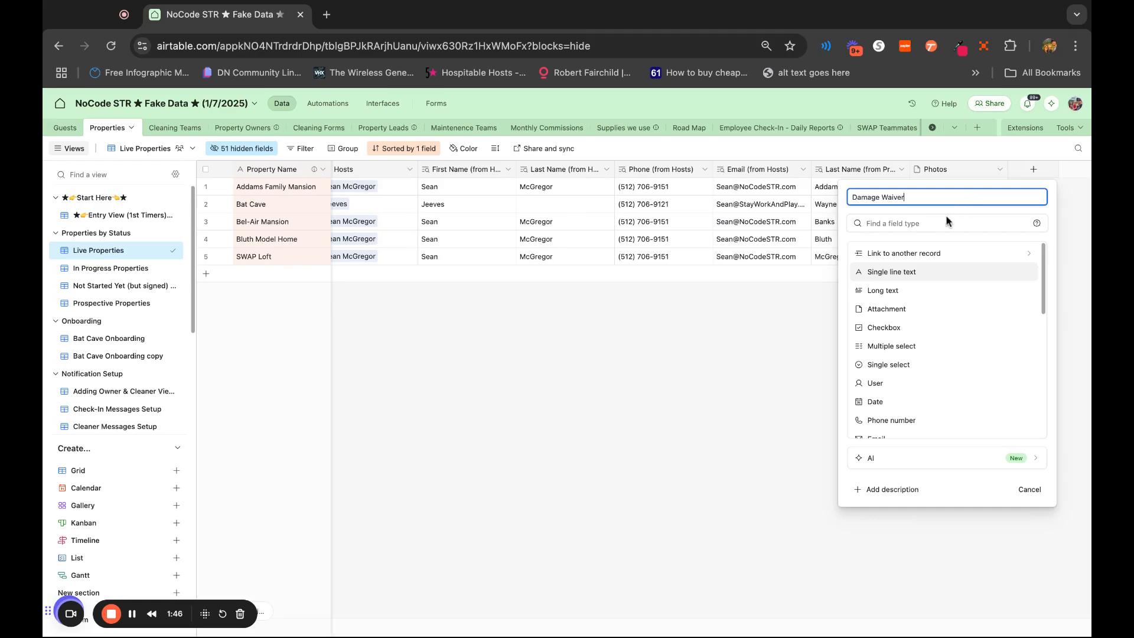
{"action": "left_click", "coordinate": [930, 229]}
{"action": "type", "text": "curr"}
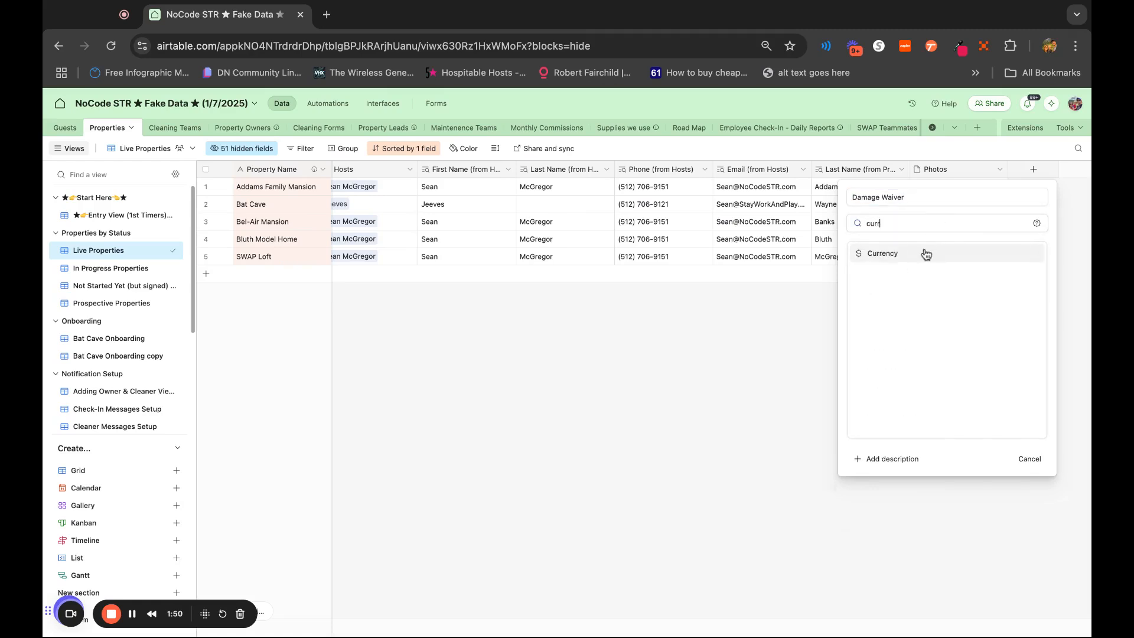
{"action": "left_click", "coordinate": [857, 254]}
{"action": "left_click", "coordinate": [1042, 544]}
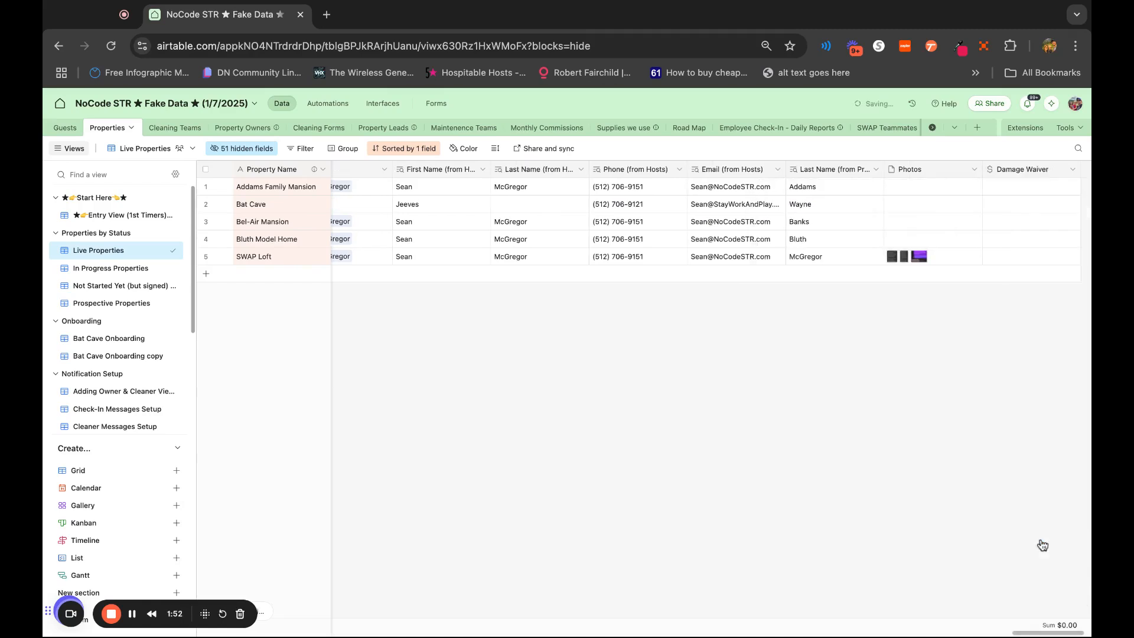
Set Damage Waiver to 89 for Addams Family Mansion, Bat Cave and SWAP Loft, and to 39 for Bel-Air Mansion and Bluth Model Home
{"action": "left_click", "coordinate": [1024, 188]}
{"action": "type", "text": "89"}
{"action": "key", "text": "Return"}
{"action": "key", "text": "Return"}
{"action": "type", "text": "89"}
{"action": "key", "text": "Return"}
{"action": "type", "text": "39"}
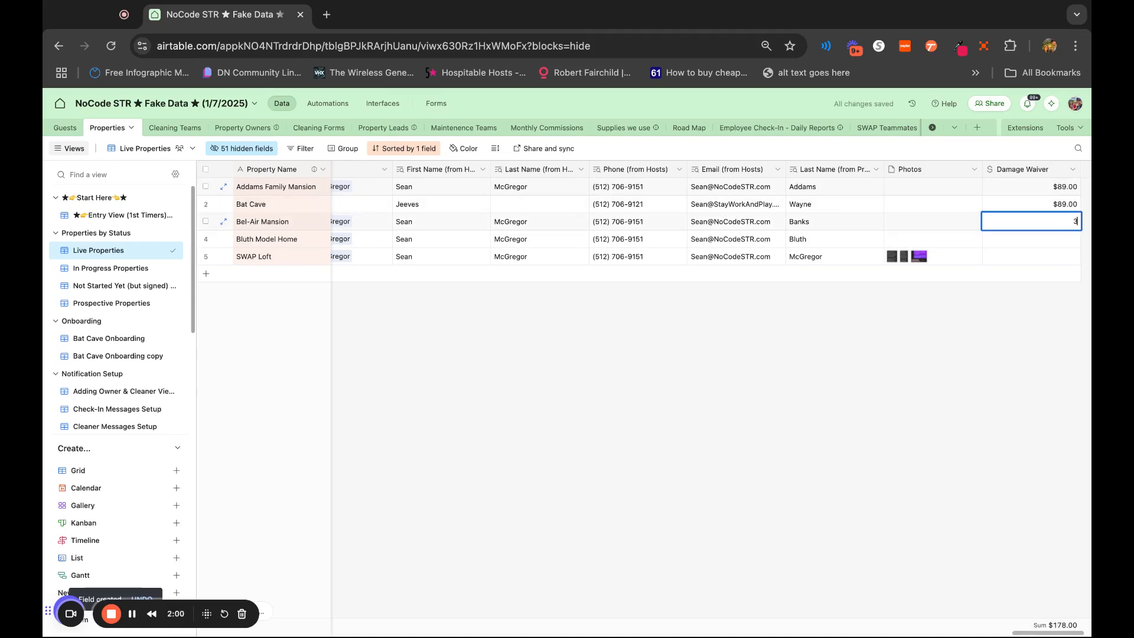
{"action": "key", "text": "Return"}
{"action": "type", "text": "38"}
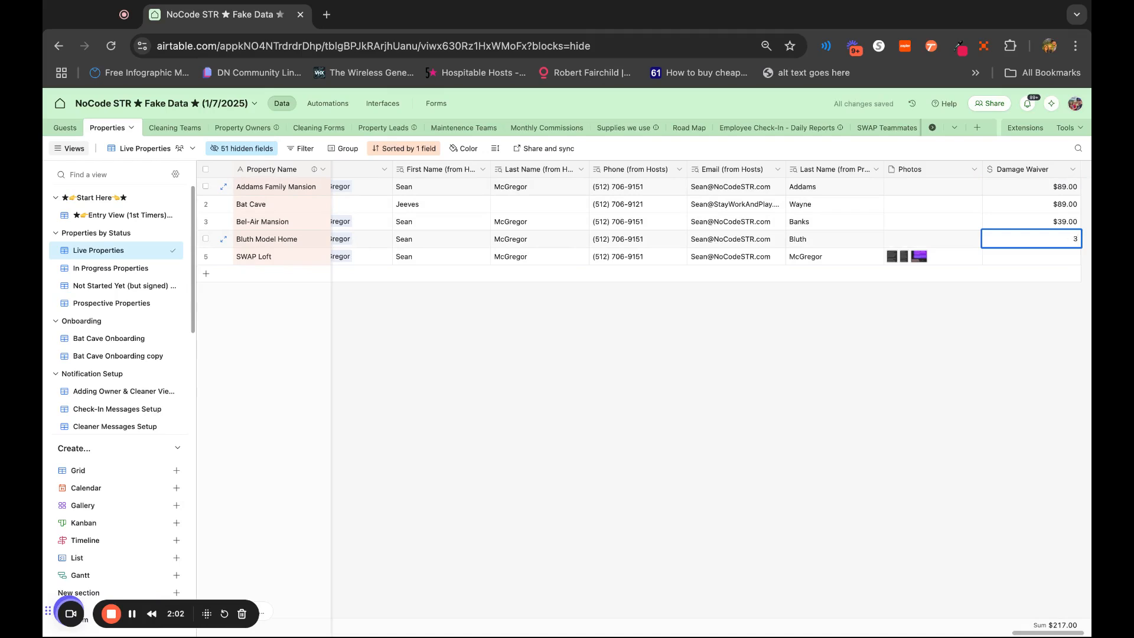
{"action": "key", "text": "Return"}
{"action": "type", "text": "89"}
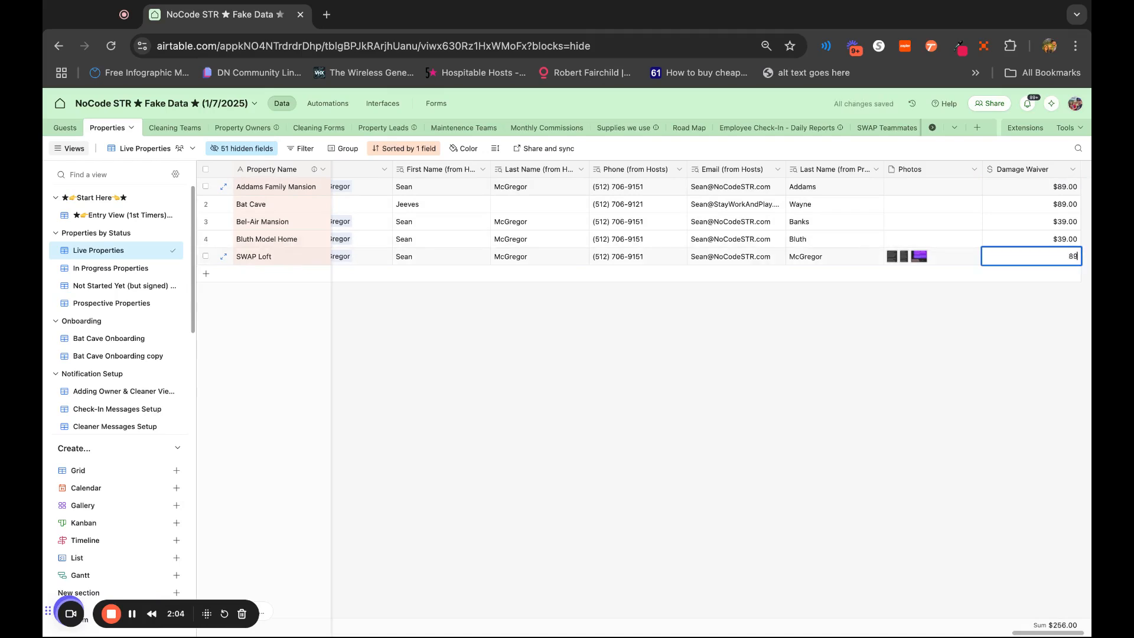
{"action": "key", "text": "Return"}
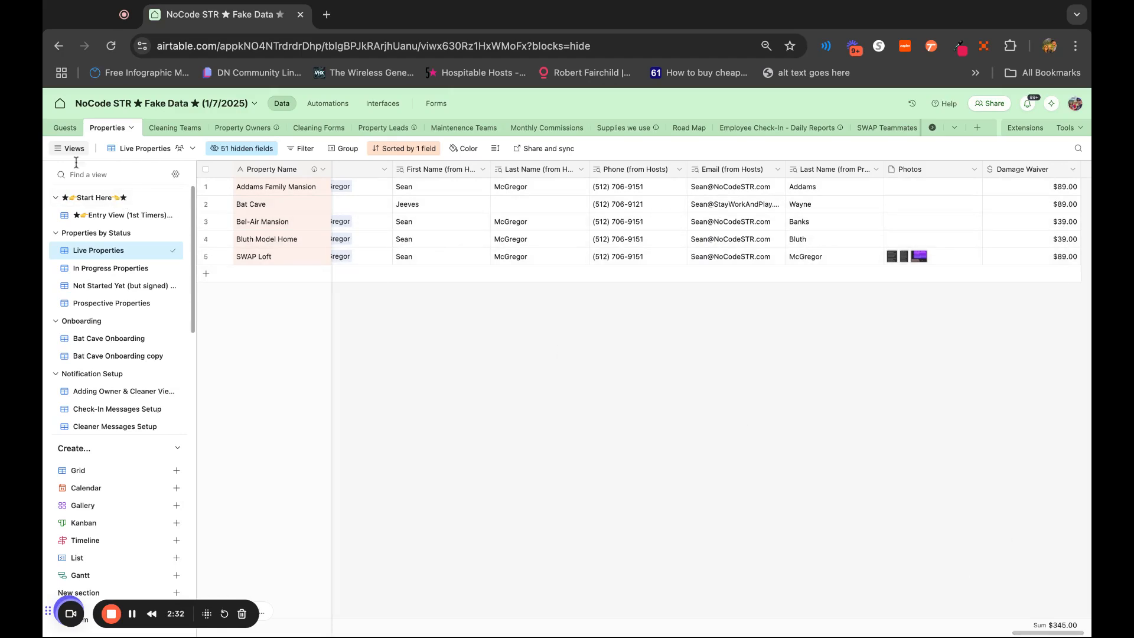
Open the Guests table and widen the Payout minus Cleaning Fee column until its full name fits
{"action": "left_click", "coordinate": [68, 128]}
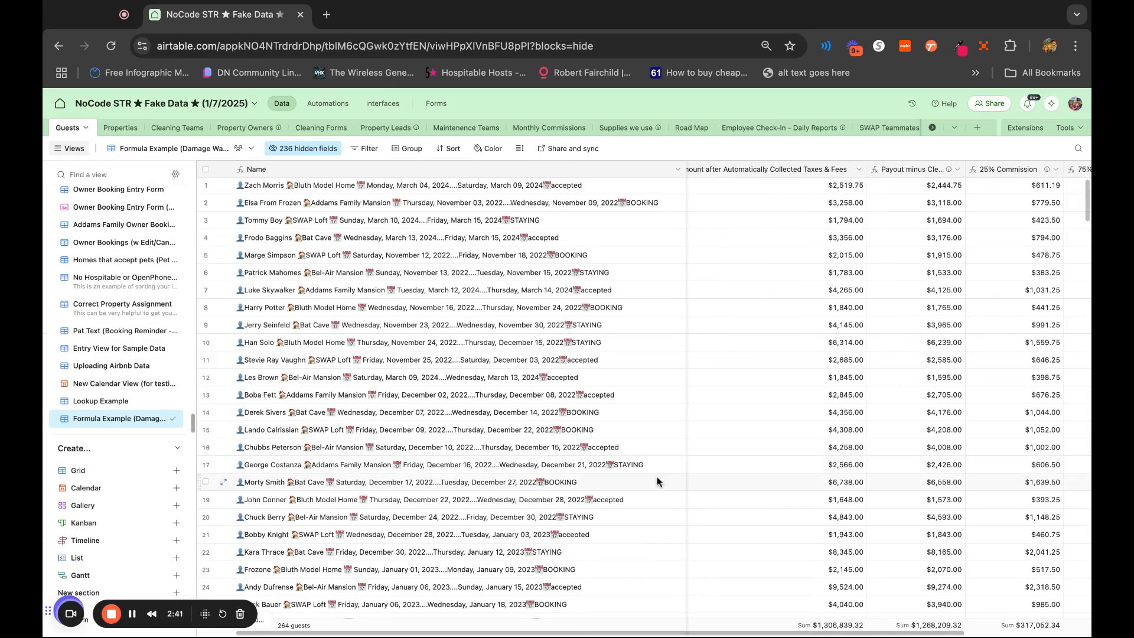
{"action": "scroll", "coordinate": [656, 482], "scroll_direction": "right", "scroll_amount": 1}
{"action": "scroll", "coordinate": [657, 482], "scroll_direction": "left", "scroll_amount": 3}
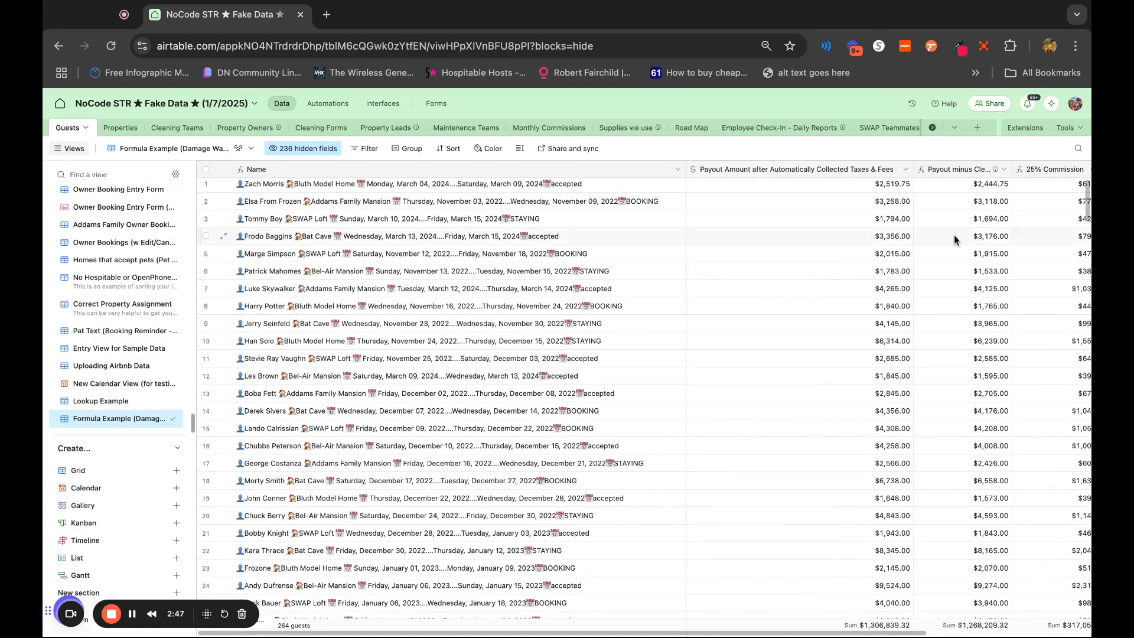
{"action": "scroll", "coordinate": [955, 235], "scroll_direction": "right", "scroll_amount": 3}
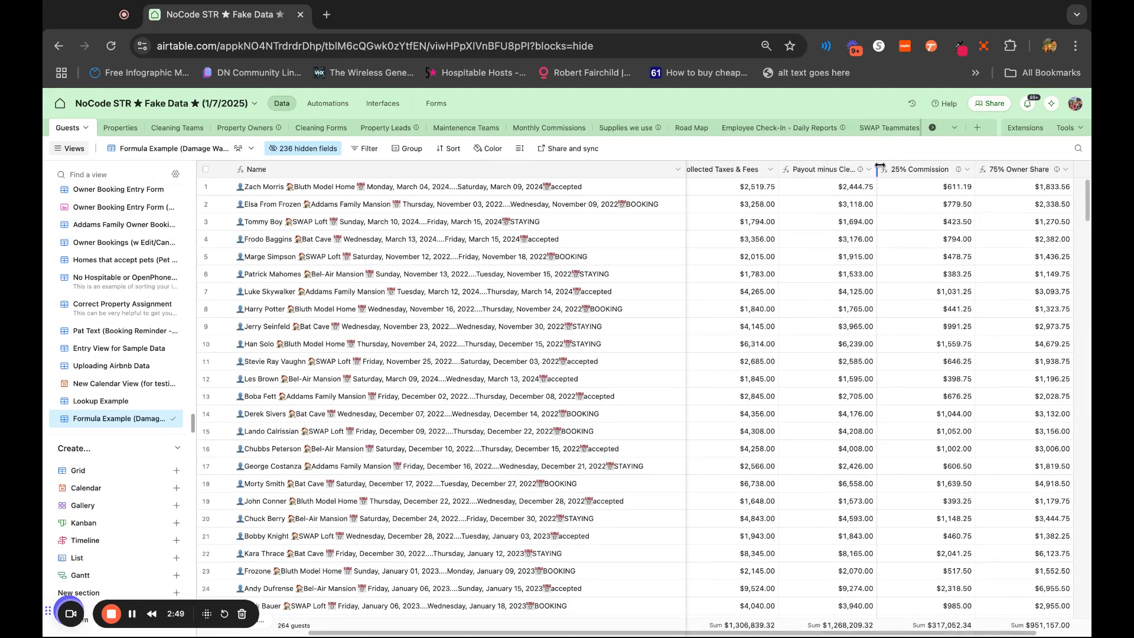
{"action": "left_click_drag", "start_coordinate": [880, 169], "coordinate": [917, 171]}
{"action": "scroll", "coordinate": [851, 269], "scroll_direction": "right", "scroll_amount": 2}
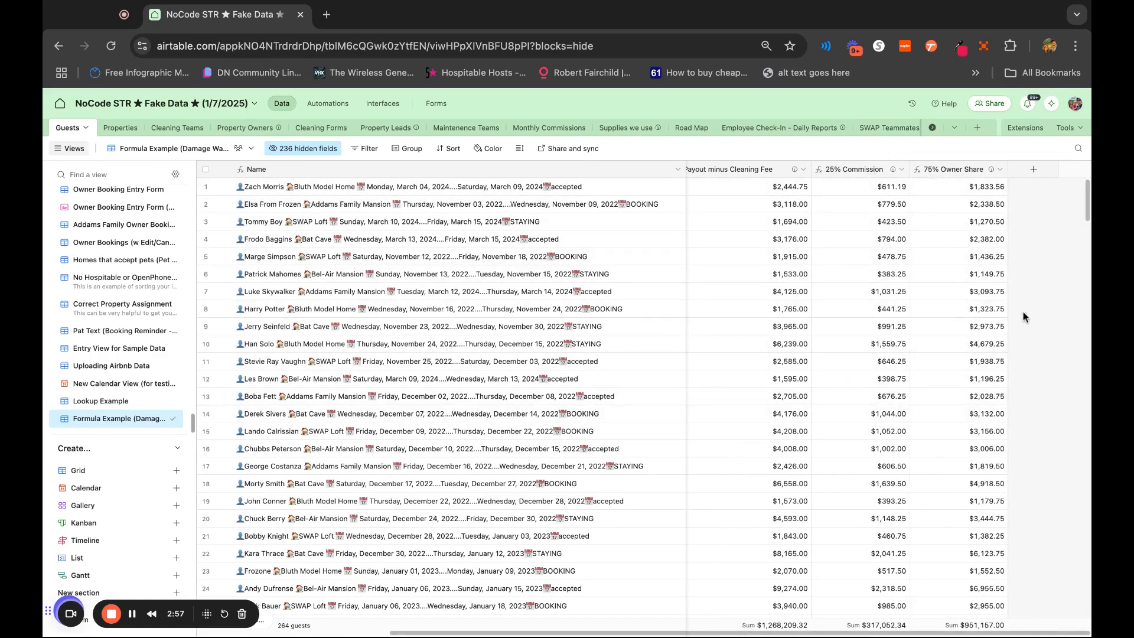
Add a Lookup field to the Guests table that pulls Damage Waiver through the linked Properties field
{"action": "left_click", "coordinate": [1039, 172]}
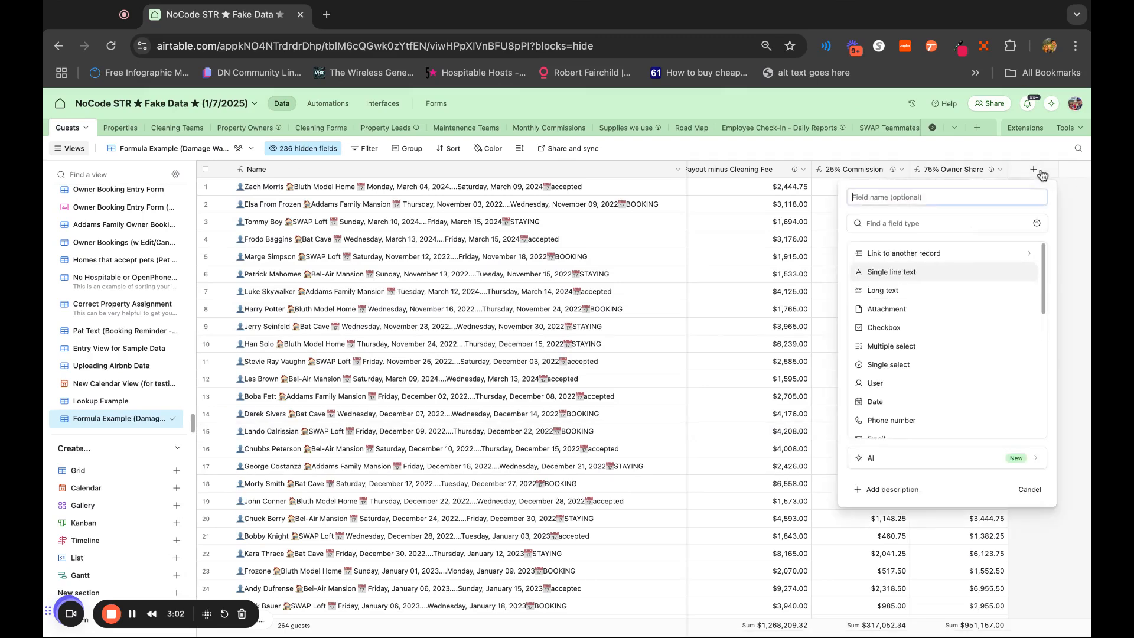
{"action": "left_click", "coordinate": [959, 225]}
{"action": "type", "text": "look"}
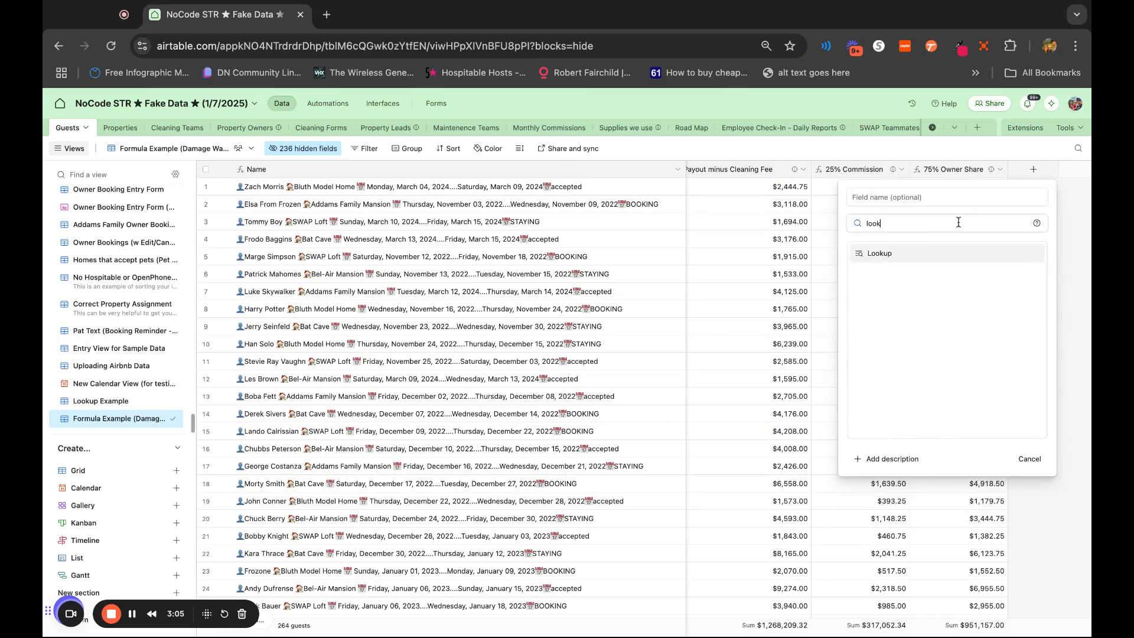
{"action": "left_click", "coordinate": [941, 261]}
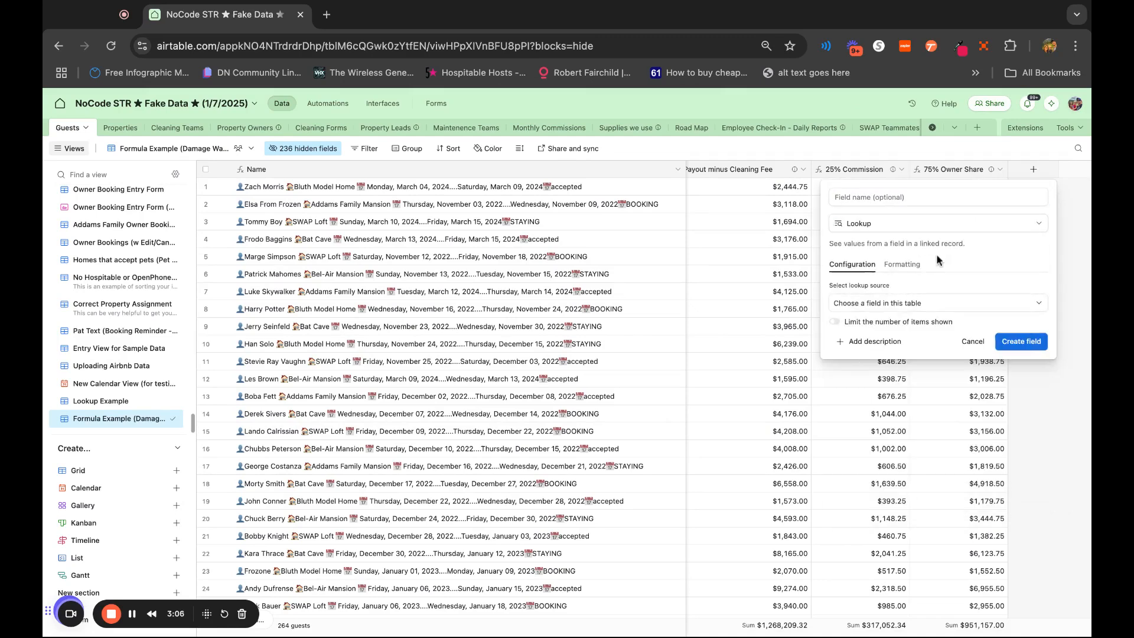
{"action": "left_click", "coordinate": [893, 303]}
{"action": "left_click", "coordinate": [873, 352]}
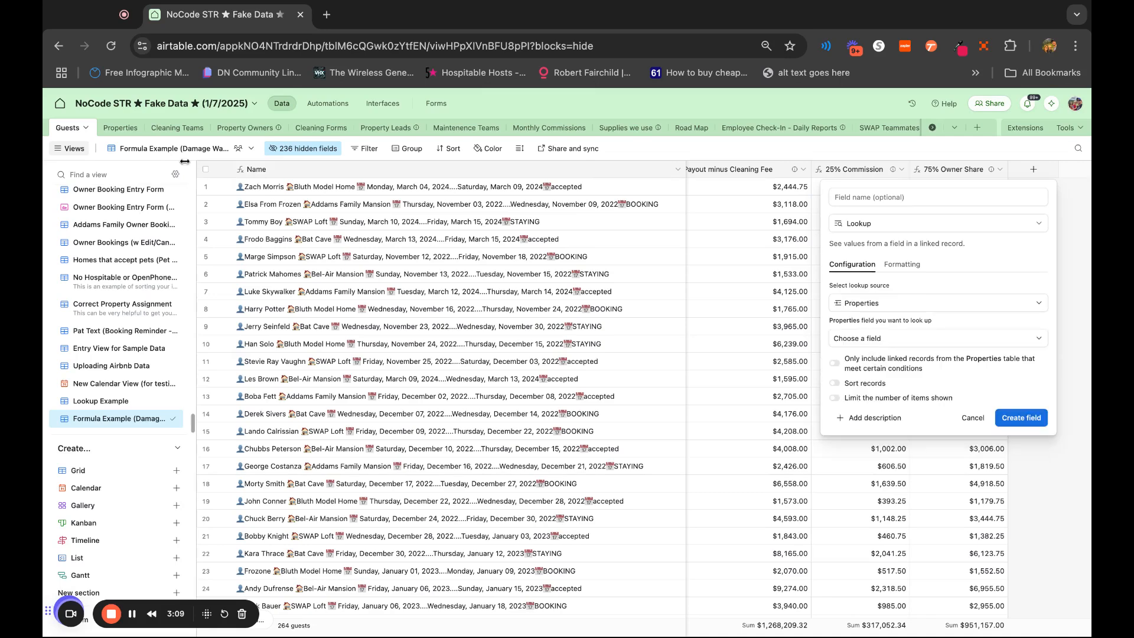
{"action": "left_click", "coordinate": [992, 341]}
{"action": "scroll", "coordinate": [932, 445], "scroll_direction": "down", "scroll_amount": 5}
{"action": "scroll", "coordinate": [932, 445], "scroll_direction": "down", "scroll_amount": 3}
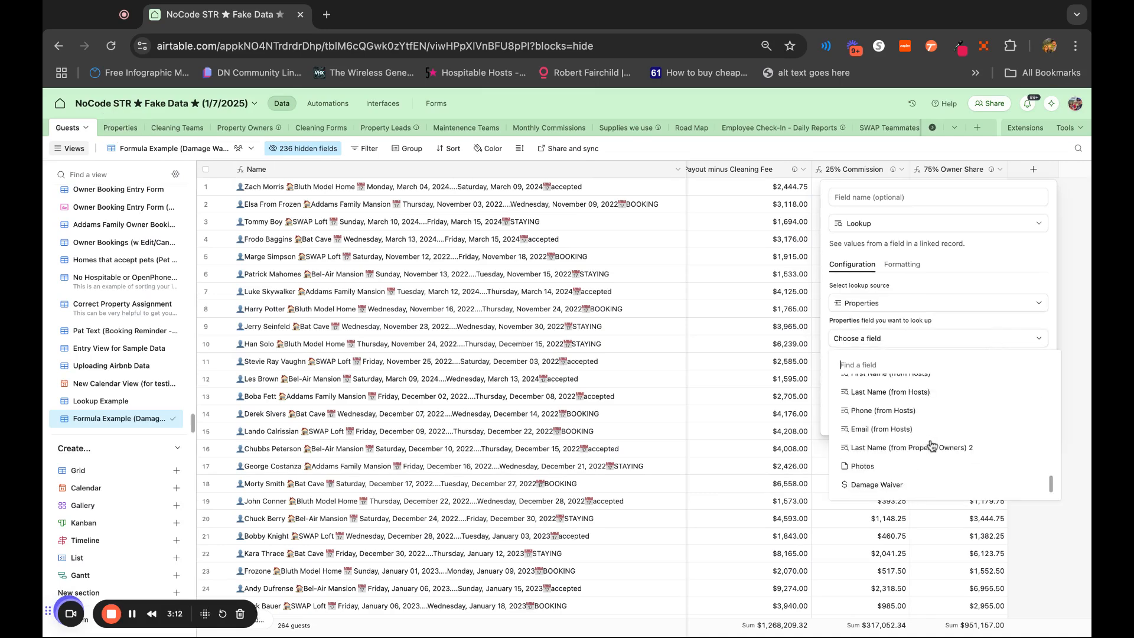
{"action": "left_click", "coordinate": [917, 492]}
{"action": "left_click", "coordinate": [1023, 418]}
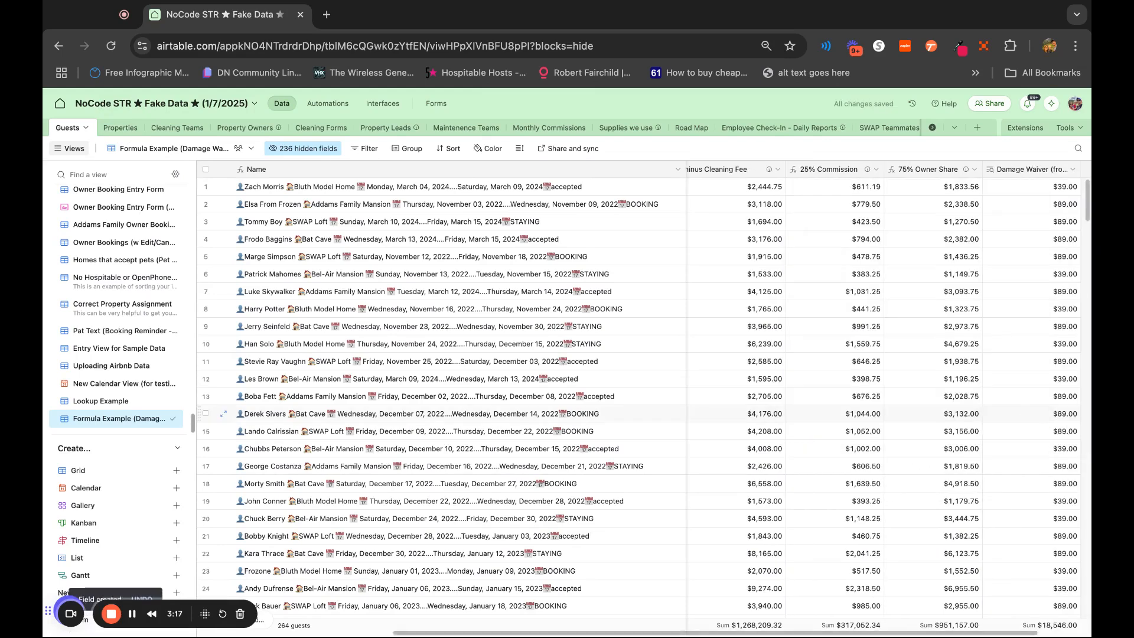
Set Bel-Air Mansion's Damage Waiver to 125 in the Properties table and check the lookup column in Guests
{"action": "left_click", "coordinate": [120, 127]}
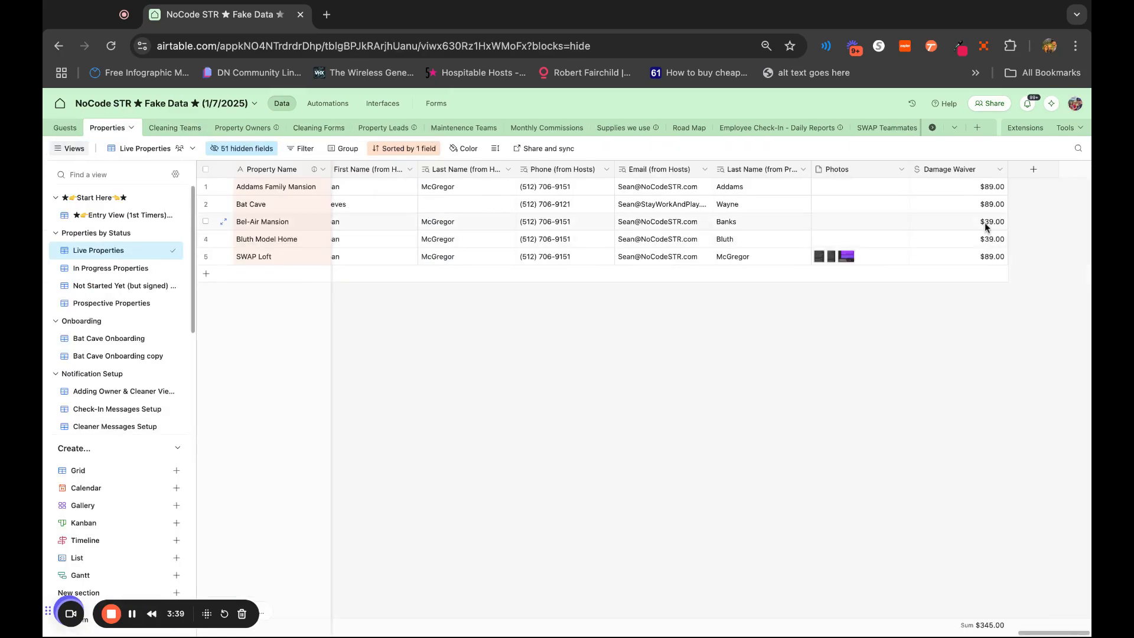
{"action": "left_click", "coordinate": [984, 223]}
{"action": "type", "text": "1"}
{"action": "key", "text": "Return"}
{"action": "left_click", "coordinate": [998, 458]}
{"action": "left_click", "coordinate": [81, 133]}
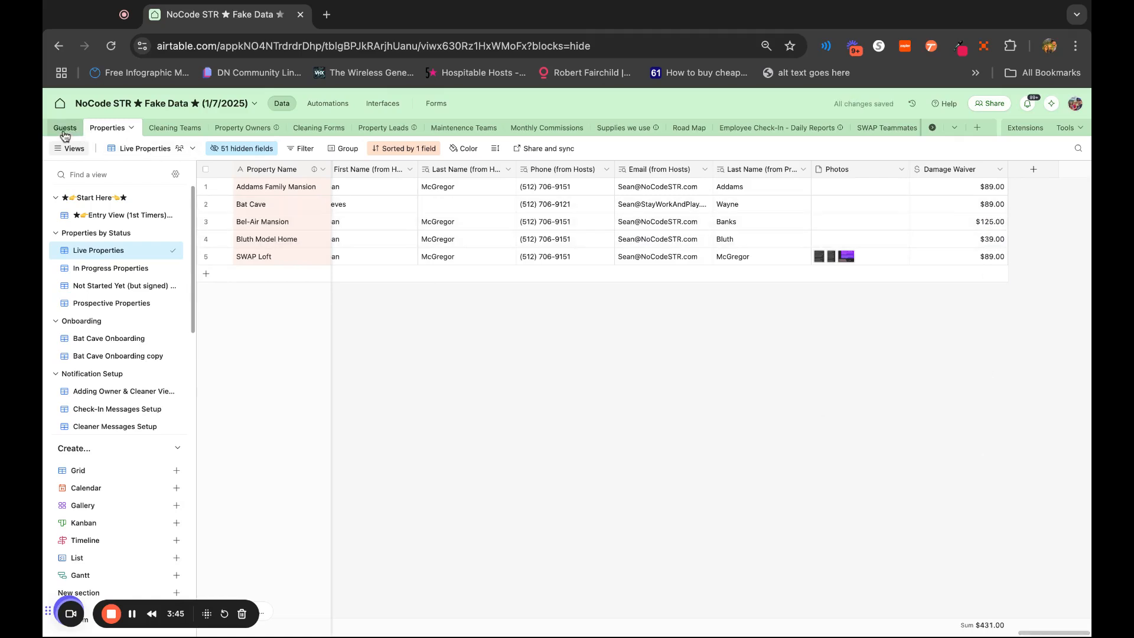
{"action": "scroll", "coordinate": [1015, 329], "scroll_direction": "right", "scroll_amount": 3}
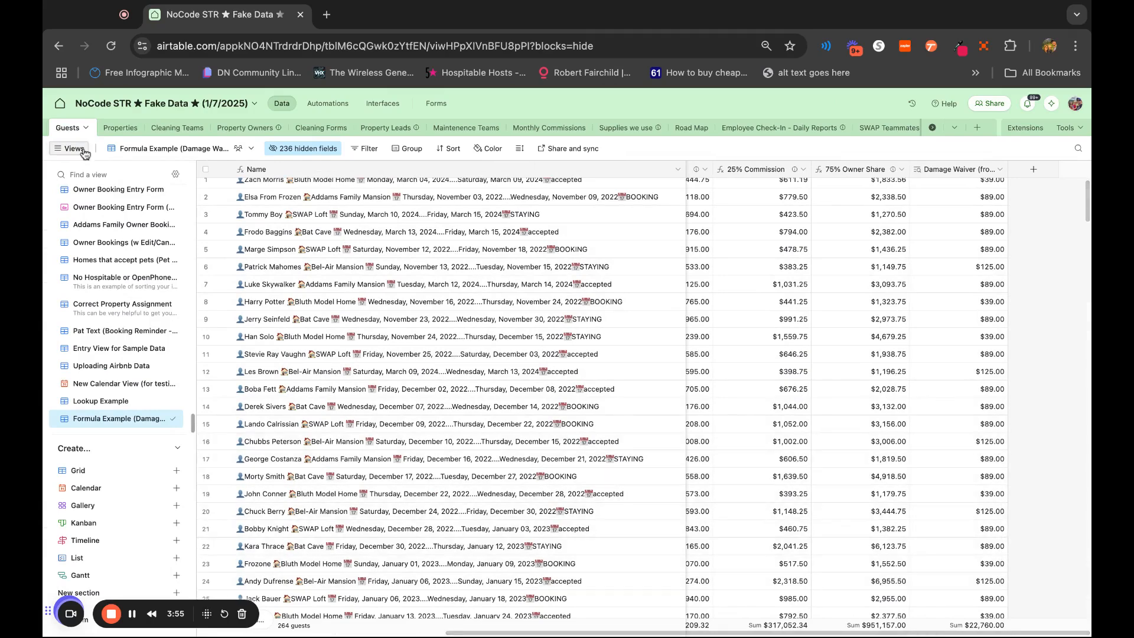
Set Damage Waiver to 89 for Bel-Air Mansion and 39 for SWAP Loft in the Properties table
{"action": "left_click", "coordinate": [120, 127]}
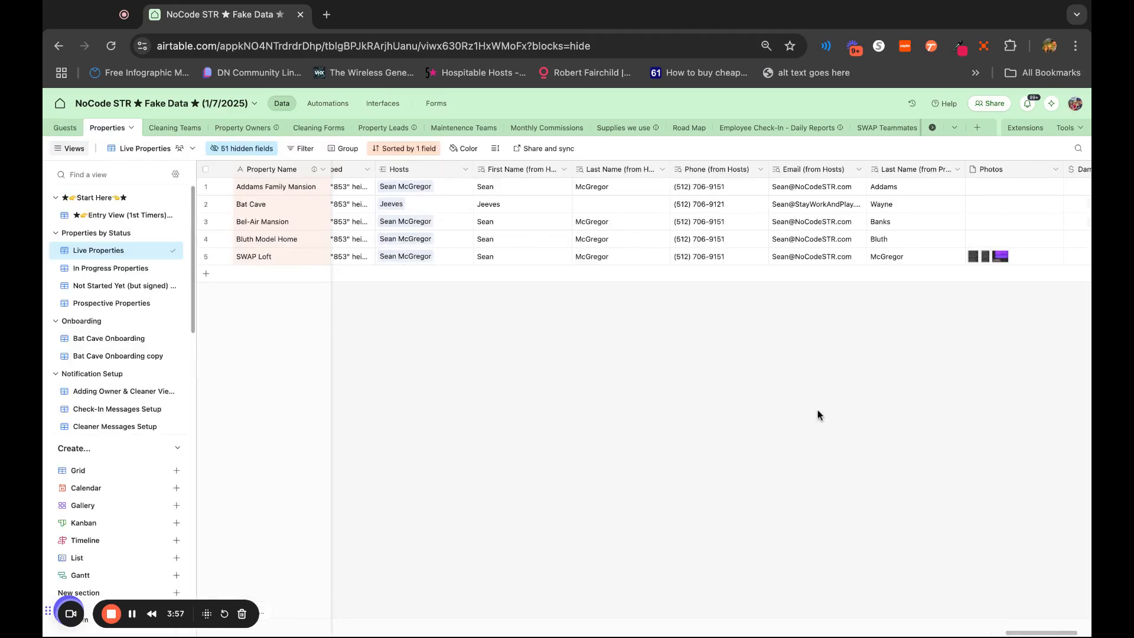
{"action": "scroll", "coordinate": [818, 415], "scroll_direction": "right", "scroll_amount": 5}
{"action": "double_click", "coordinate": [992, 223]}
{"action": "type", "text": "3"}
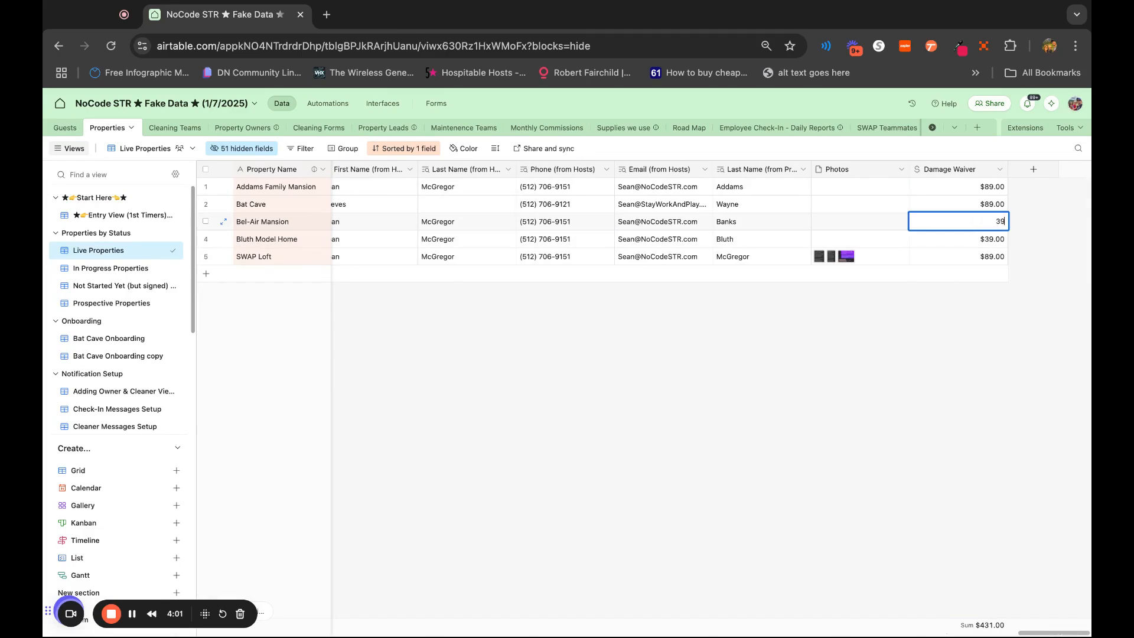
{"action": "left_click", "coordinate": [978, 512]}
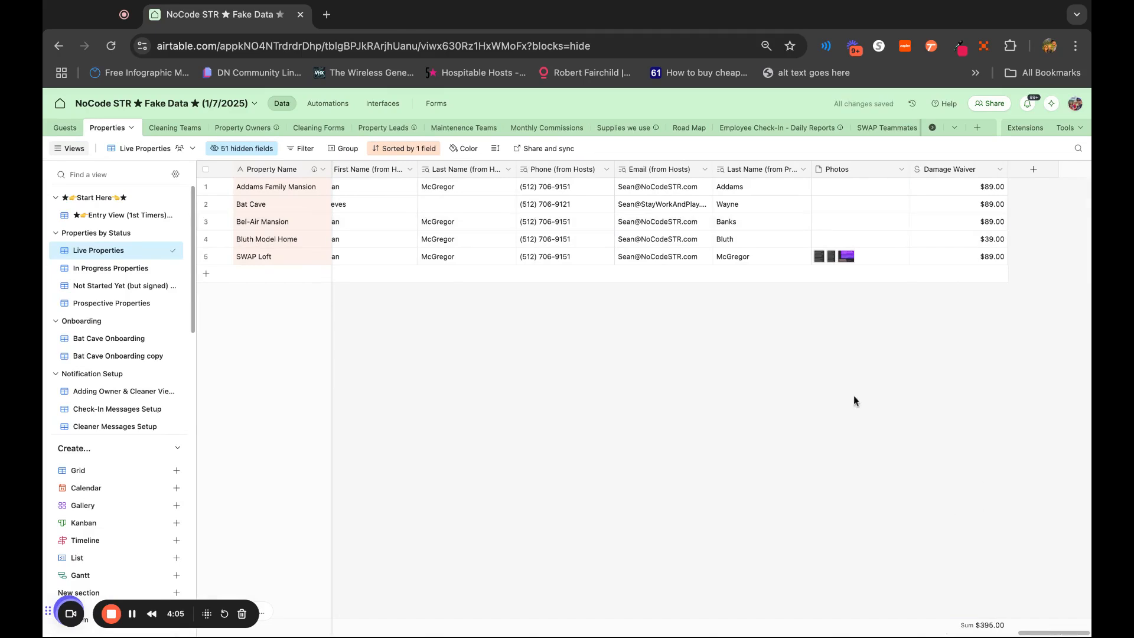
{"action": "double_click", "coordinate": [985, 253]}
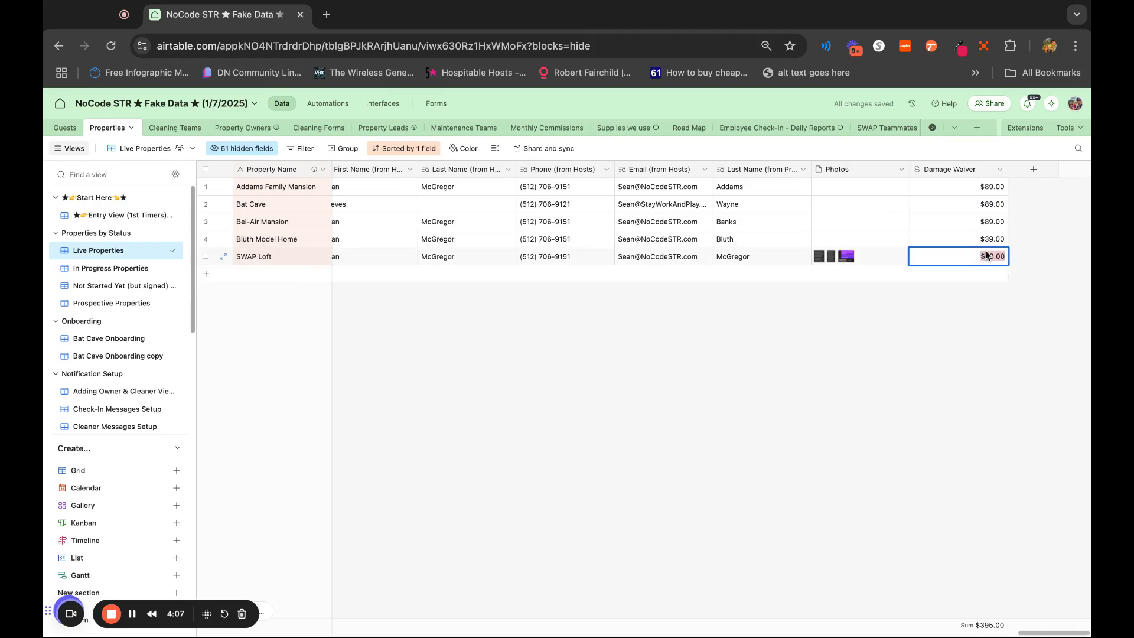
{"action": "type", "text": "39"}
{"action": "left_click", "coordinate": [987, 406]}
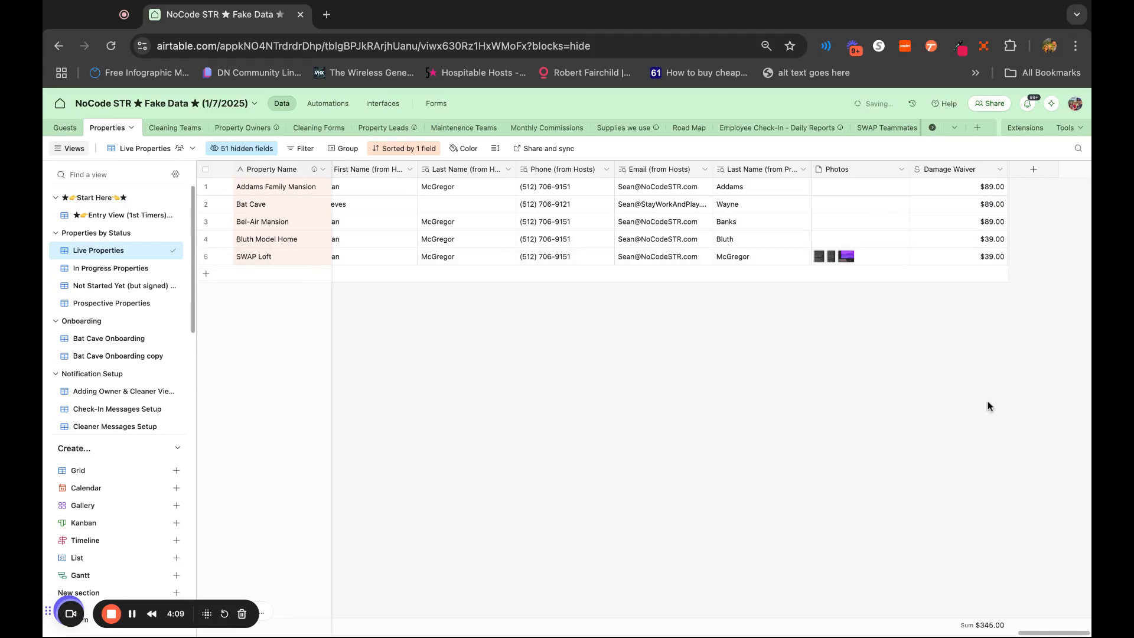
Review the Damage Waiver lookup in Guests and inspect the settings of Payout Amount after Automatically Collected Taxes & Fees
{"action": "left_click", "coordinate": [57, 128]}
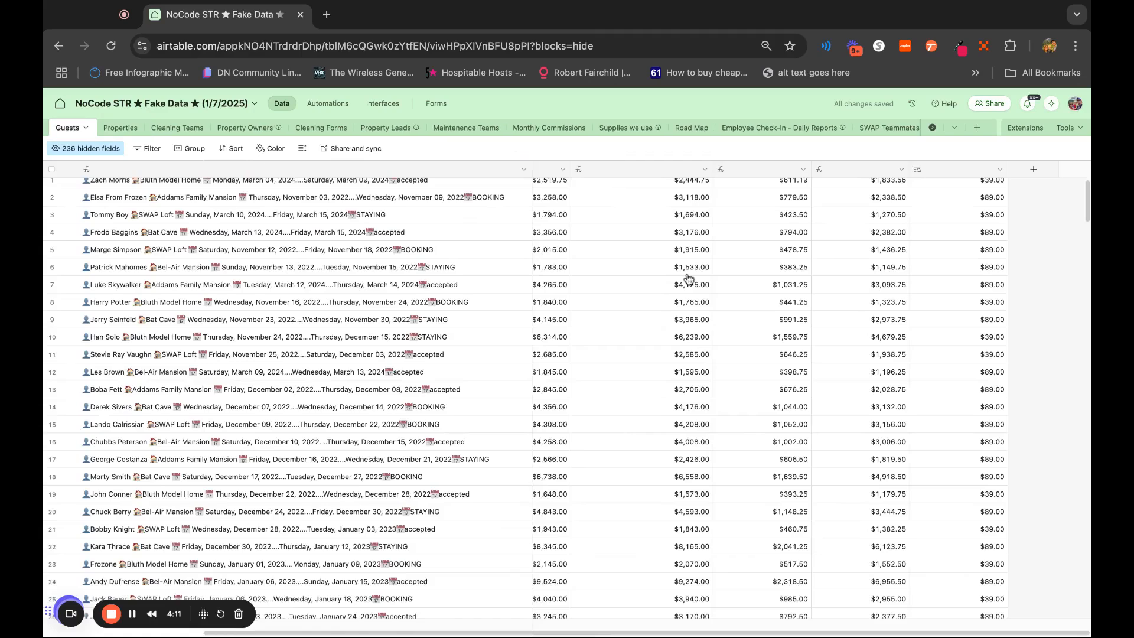
{"action": "scroll", "coordinate": [982, 316], "scroll_direction": "down", "scroll_amount": 1}
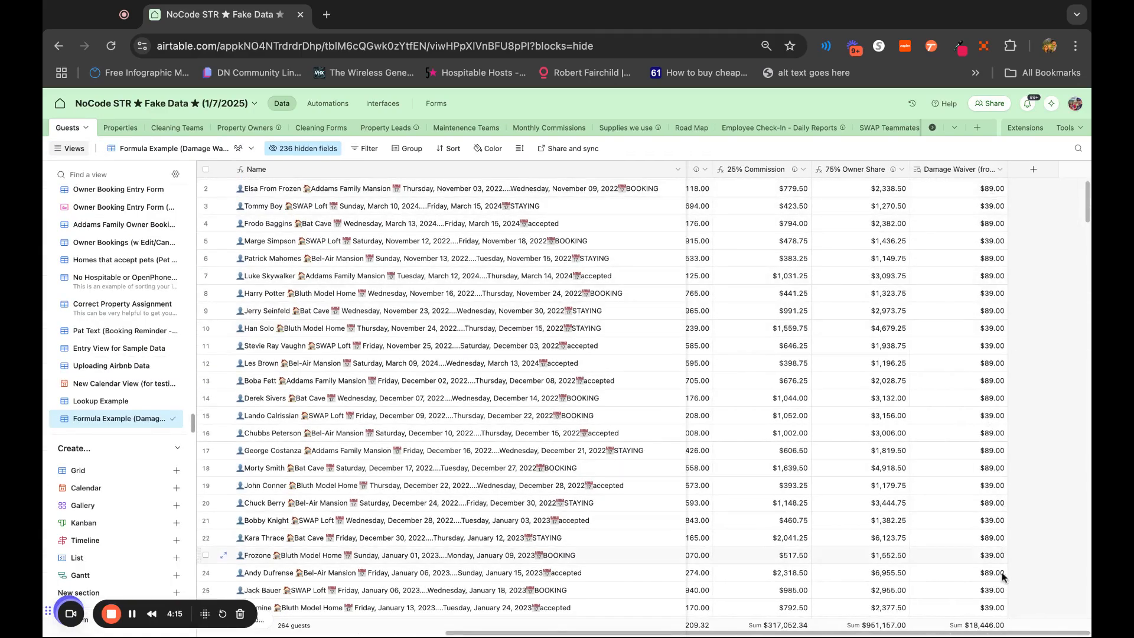
{"action": "scroll", "coordinate": [1003, 452], "scroll_direction": "left", "scroll_amount": 5}
{"action": "scroll", "coordinate": [1002, 451], "scroll_direction": "up", "scroll_amount": 1}
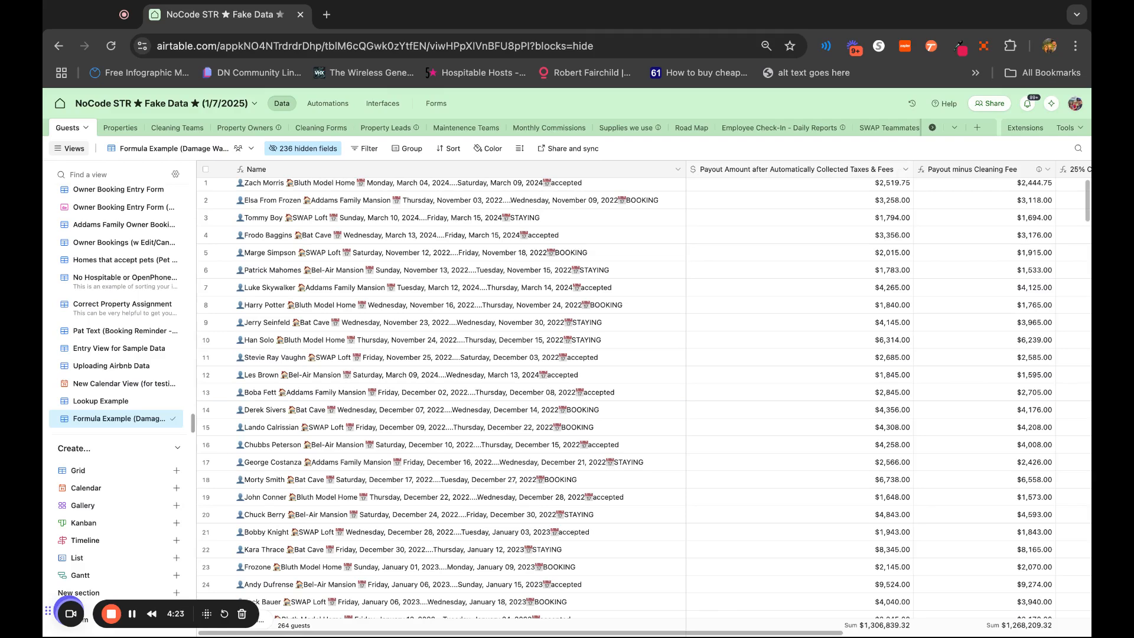
{"action": "double_click", "coordinate": [813, 169]}
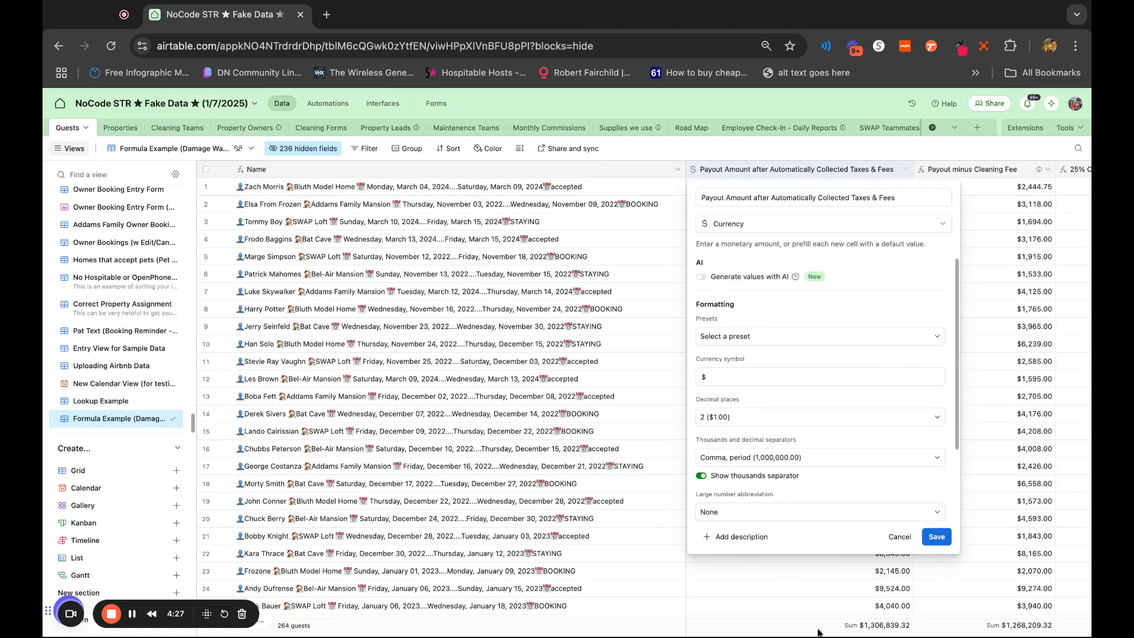
{"action": "left_click", "coordinate": [899, 536]}
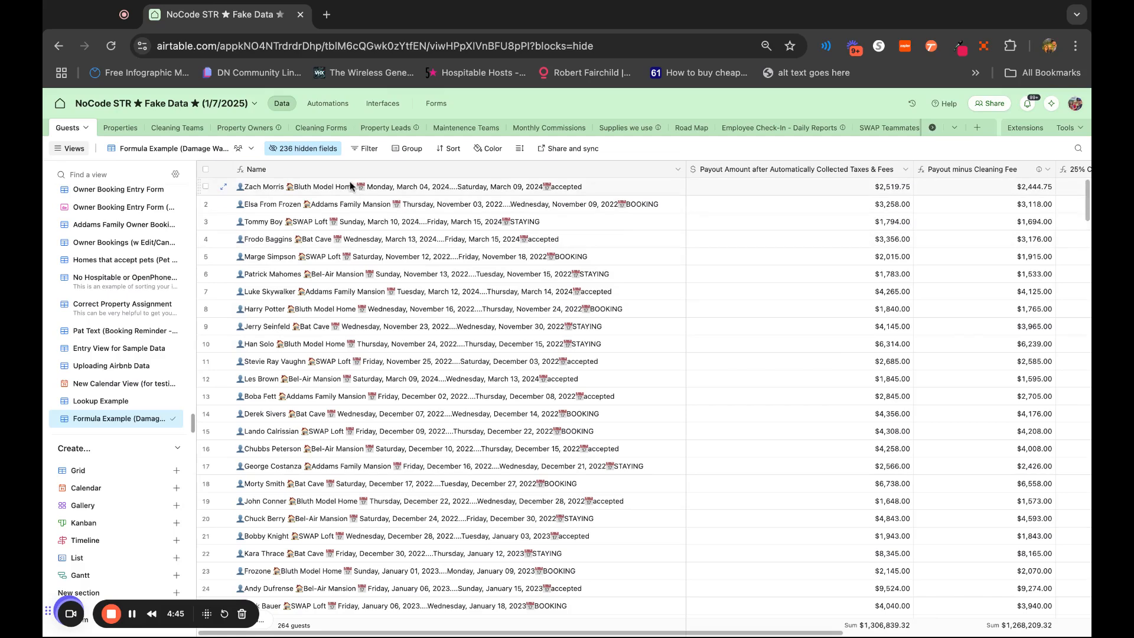
Unhide the Cleaning Fee field in the current Guests view
{"action": "left_click", "coordinate": [323, 155]}
{"action": "type", "text": "c"}
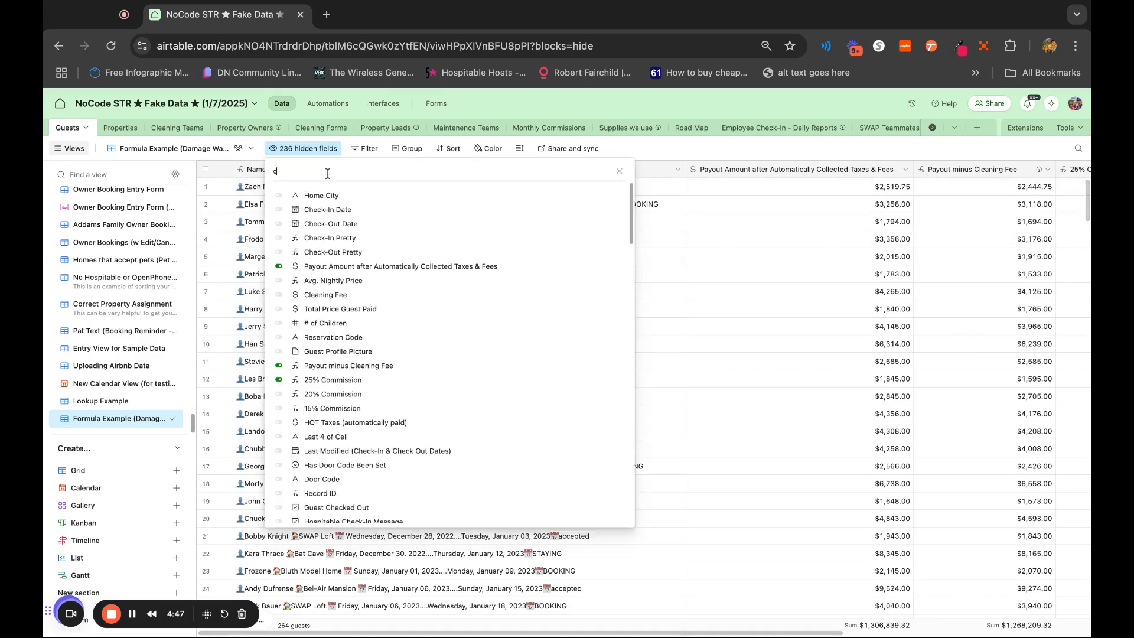
{"action": "type", "text": "lean"}
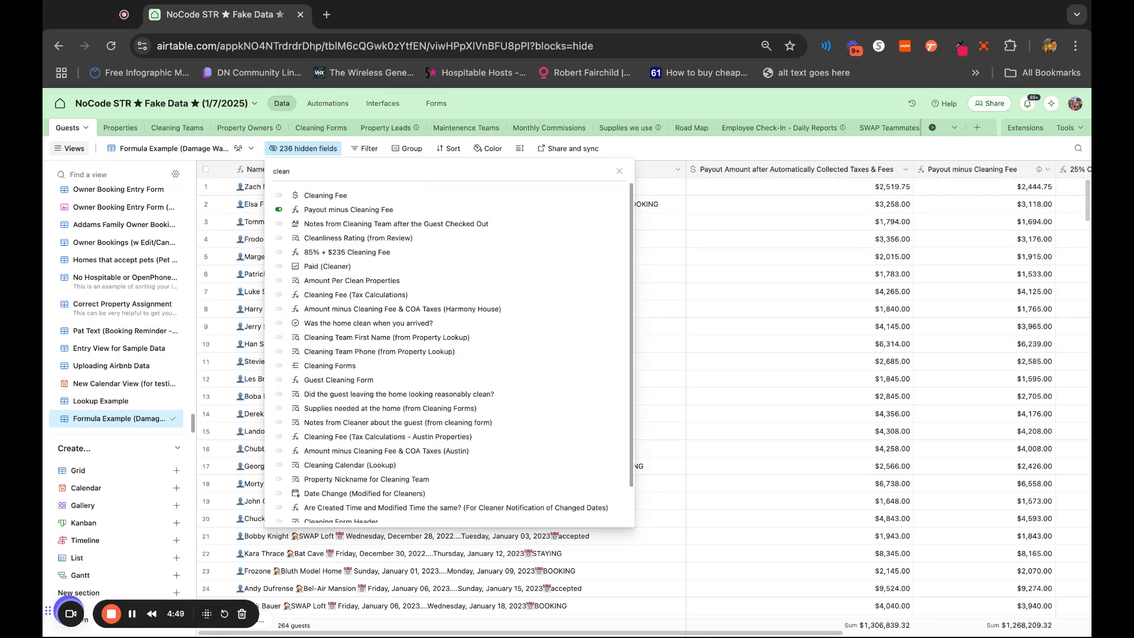
{"action": "left_click", "coordinate": [321, 195]}
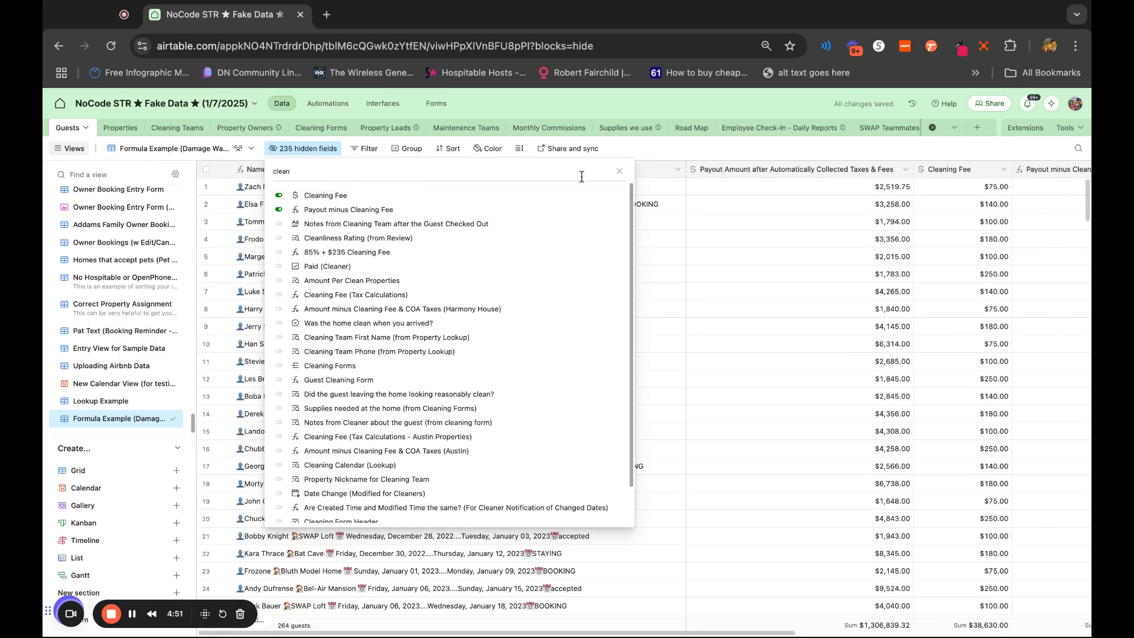
{"action": "left_click", "coordinate": [779, 149]}
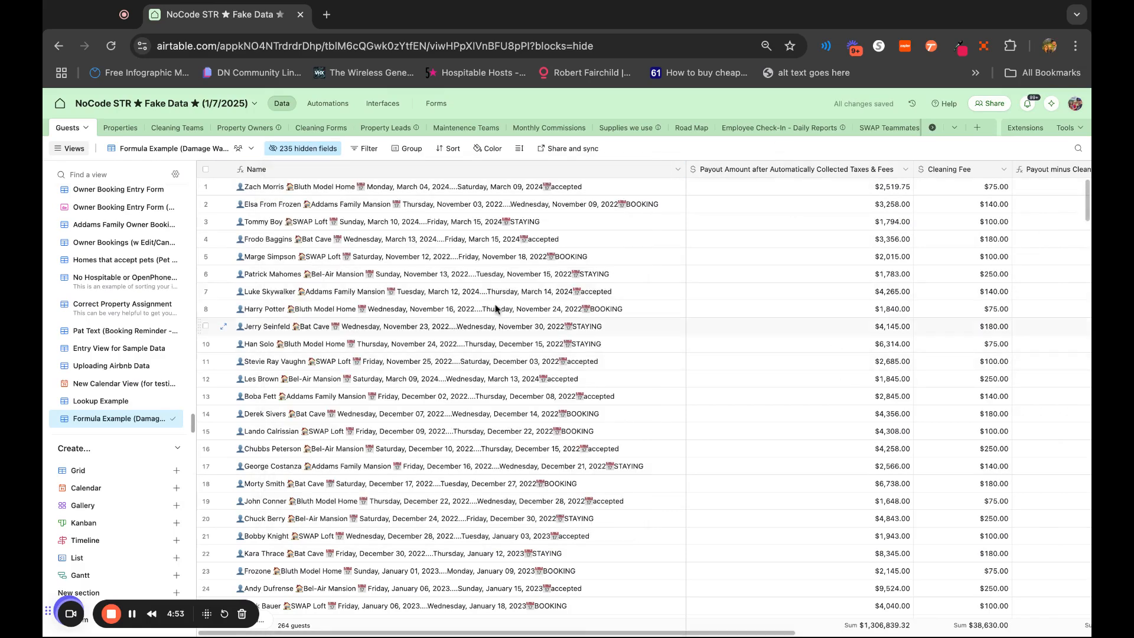
Compare the payout amount, Cleaning Fee and Payout minus Cleaning Fee columns across the bookings
{"action": "scroll", "coordinate": [810, 344], "scroll_direction": "right", "scroll_amount": 7}
{"action": "scroll", "coordinate": [811, 343], "scroll_direction": "down", "scroll_amount": 1}
{"action": "scroll", "coordinate": [811, 343], "scroll_direction": "left", "scroll_amount": 7}
{"action": "scroll", "coordinate": [810, 343], "scroll_direction": "up", "scroll_amount": 1}
{"action": "scroll", "coordinate": [1082, 344], "scroll_direction": "right", "scroll_amount": 3}
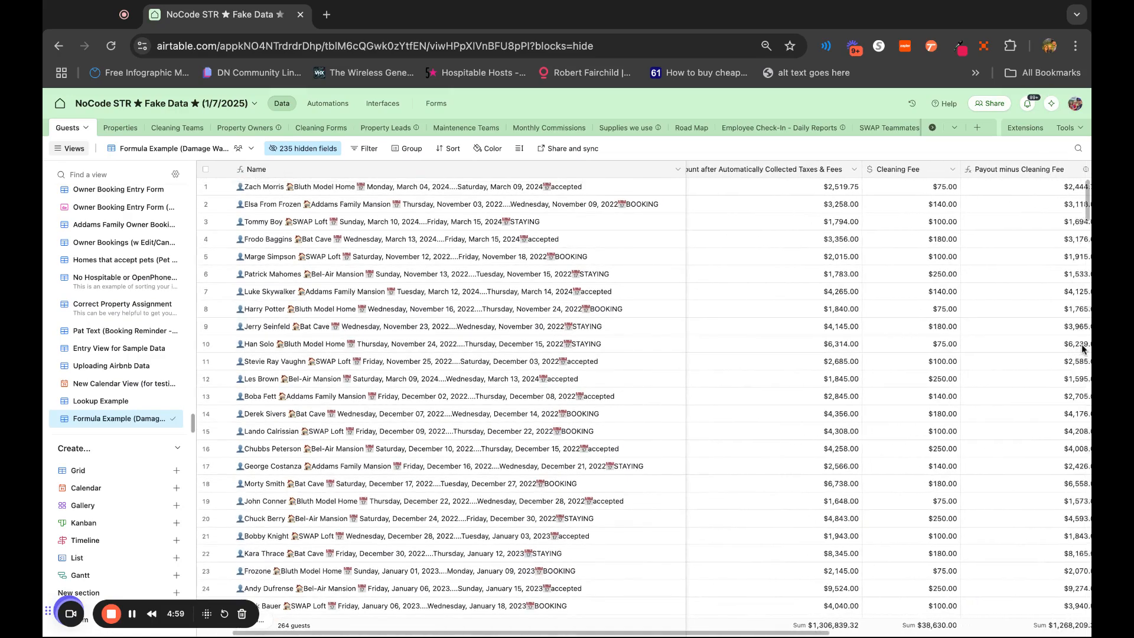
{"action": "scroll", "coordinate": [751, 203], "scroll_direction": "left", "scroll_amount": 3}
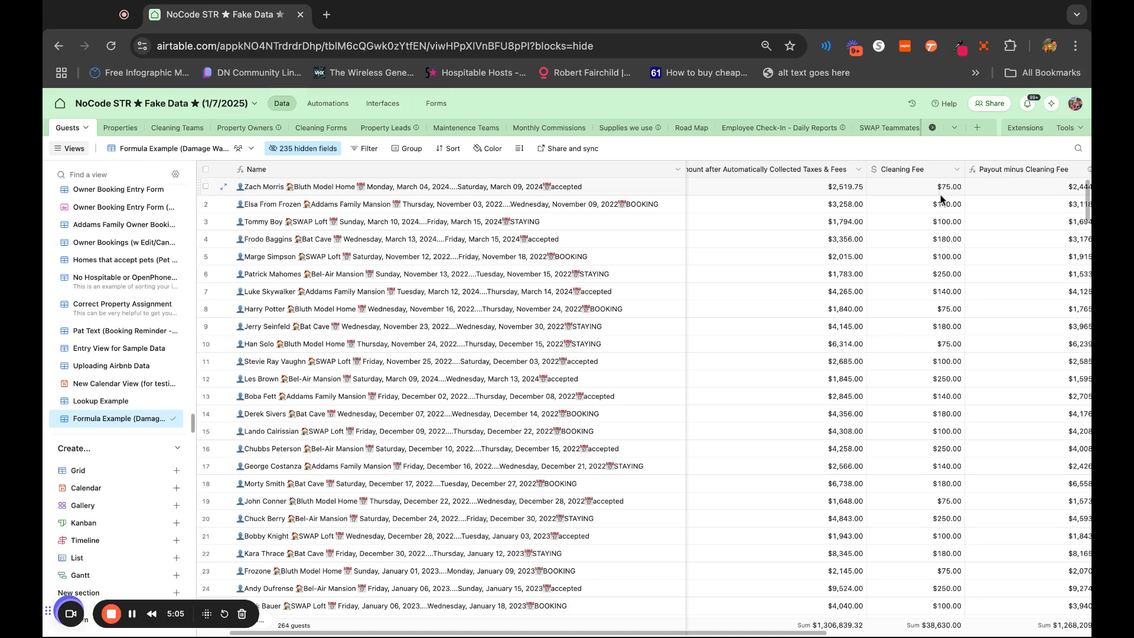
{"action": "scroll", "coordinate": [939, 266], "scroll_direction": "right", "scroll_amount": 3}
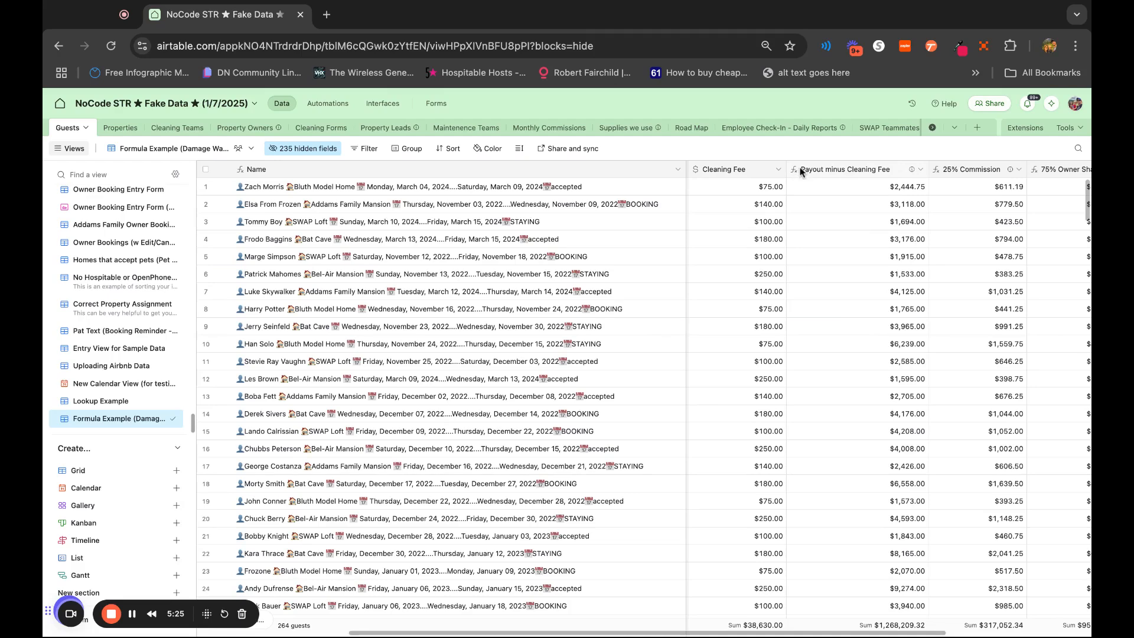
Edit the Payout minus Cleaning Fee formula to subtract ({Cleaning Fee} + {Damage Waiver (from Properties)}) from the payout amount inside ROUND
{"action": "double_click", "coordinate": [841, 175]}
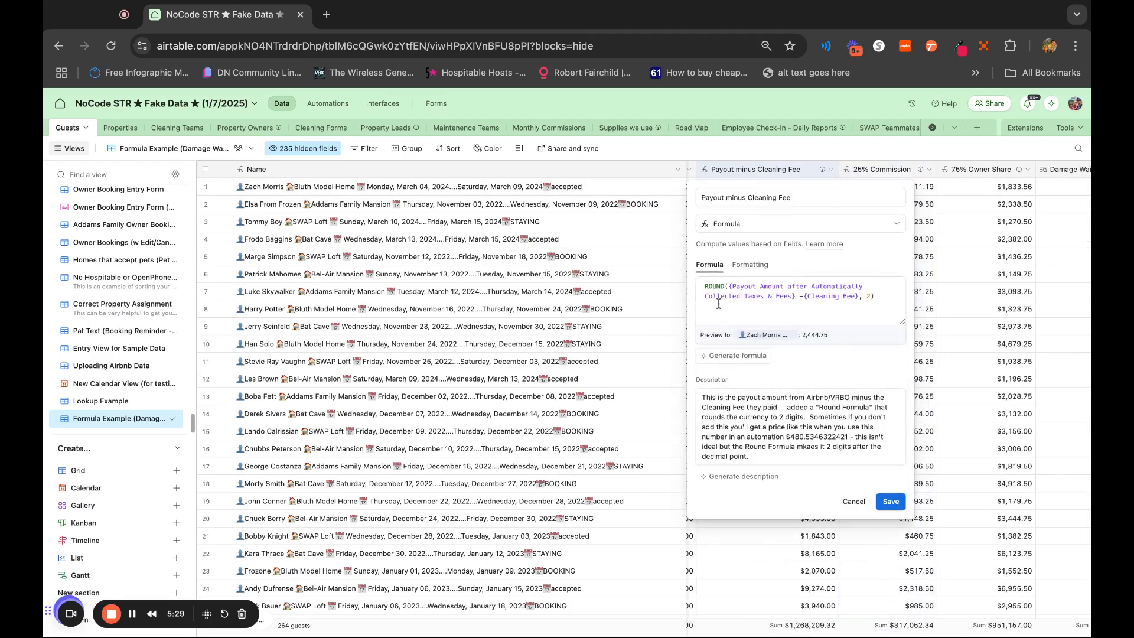
{"action": "left_click", "coordinate": [804, 294]}
{"action": "type", "text": "("}
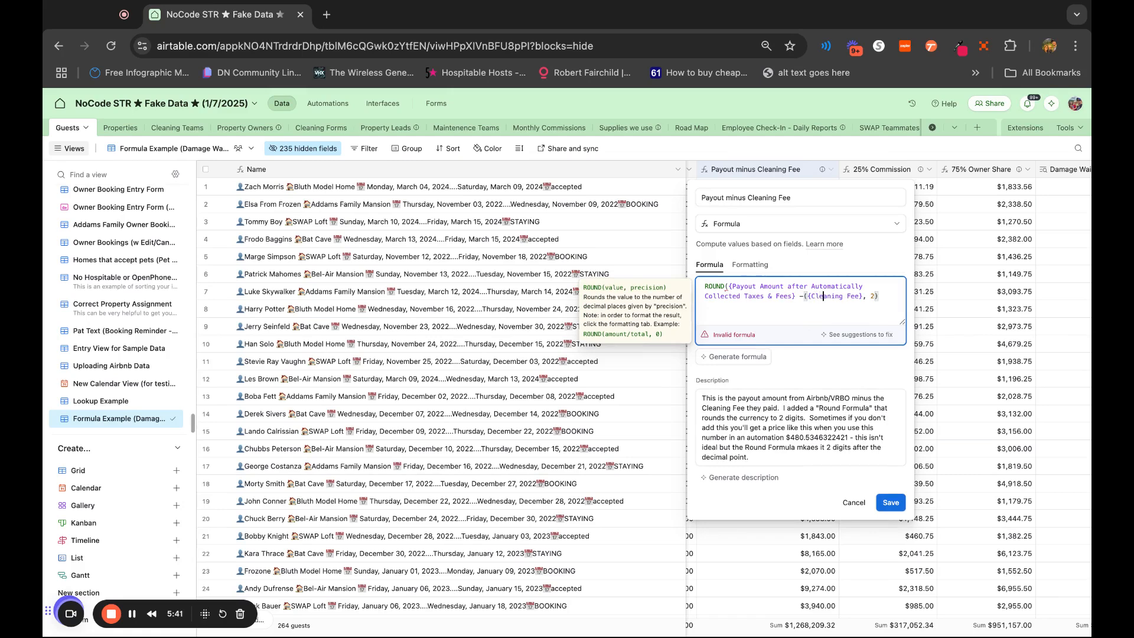
{"action": "key", "text": "Right"}
{"action": "key", "text": "Right"}
{"action": "type", "text": "da"}
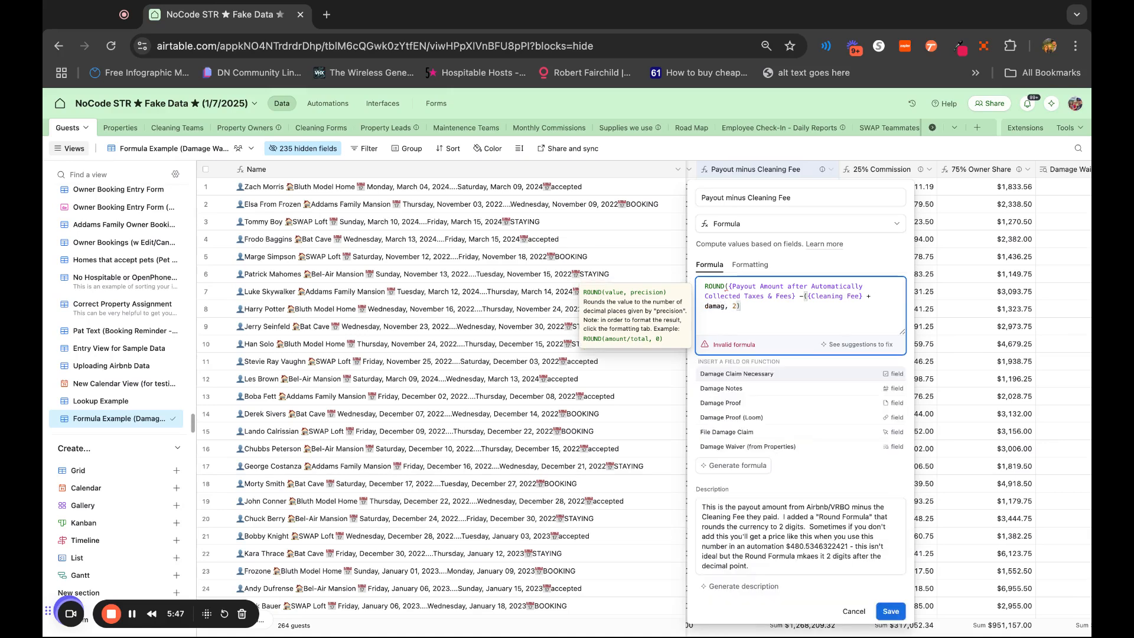
{"action": "left_click", "coordinate": [751, 448]}
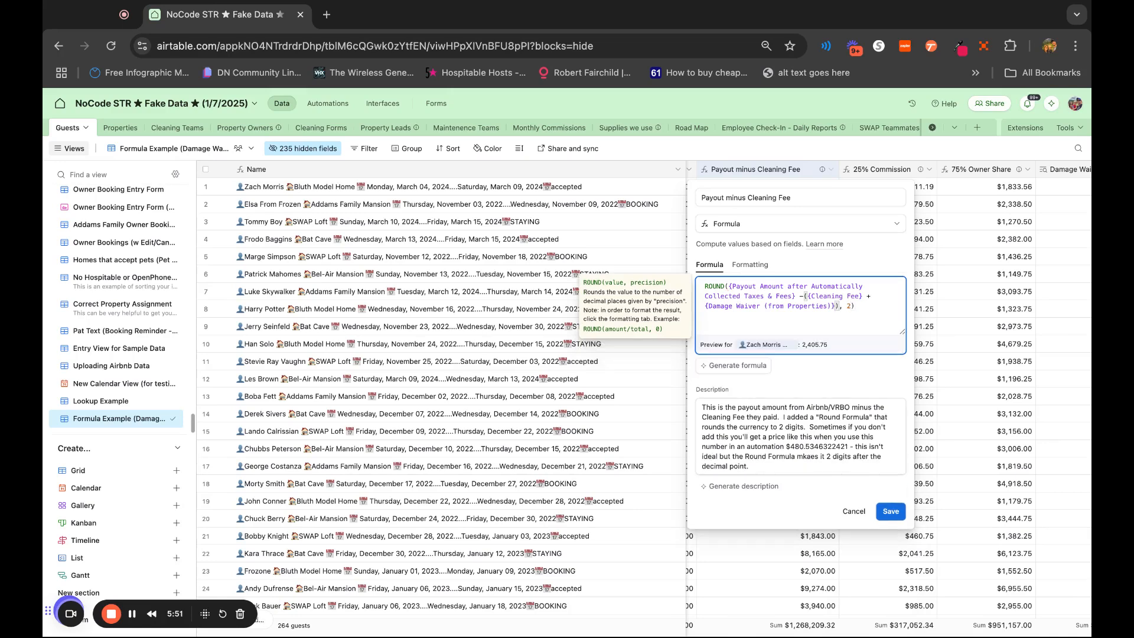
{"action": "left_click", "coordinate": [851, 320]}
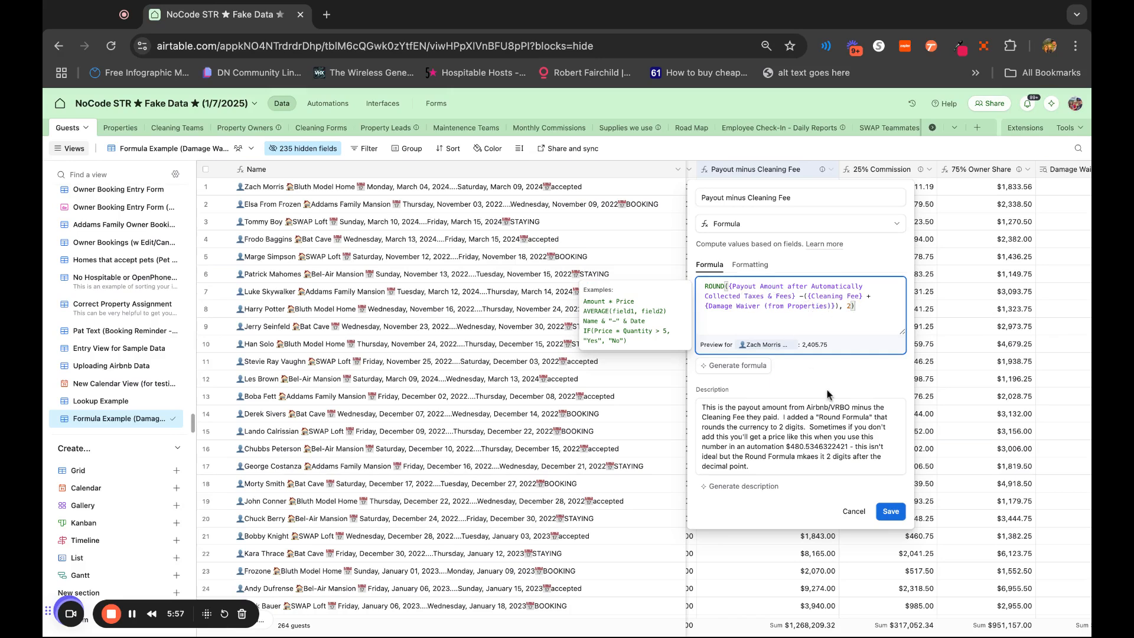
Rename the formula field to Payout minus Cleaning Fee & Damage Waiver, save it and check the recalculated columns
{"action": "left_click", "coordinate": [814, 197]}
{"action": "type", "text": "& Damage Waiver"}
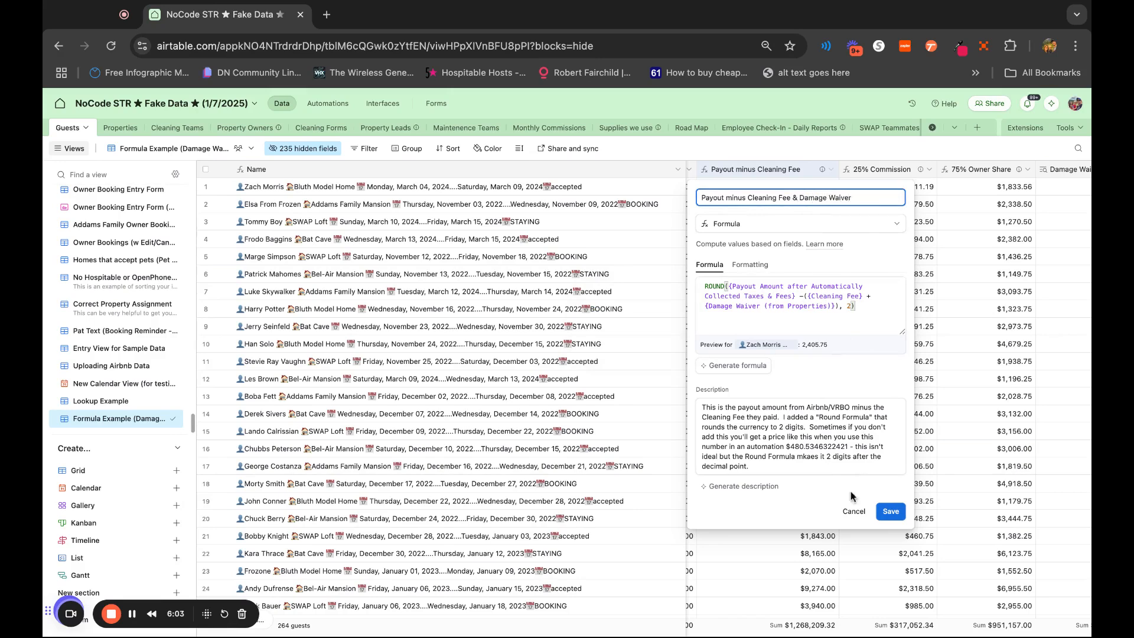
{"action": "left_click", "coordinate": [891, 512]}
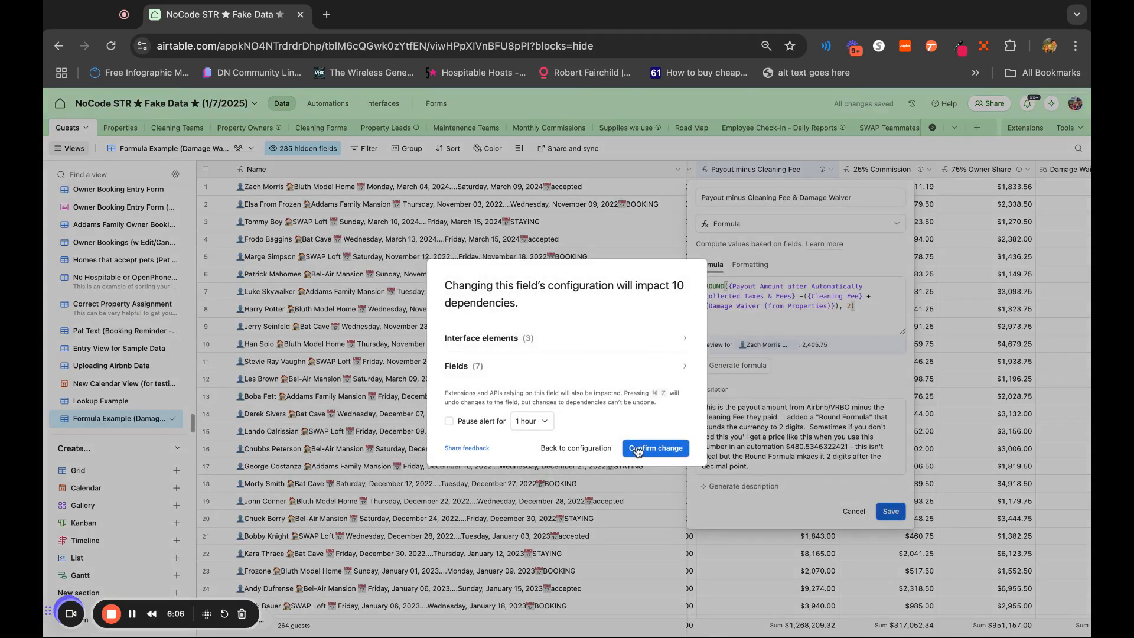
{"action": "left_click", "coordinate": [637, 450]}
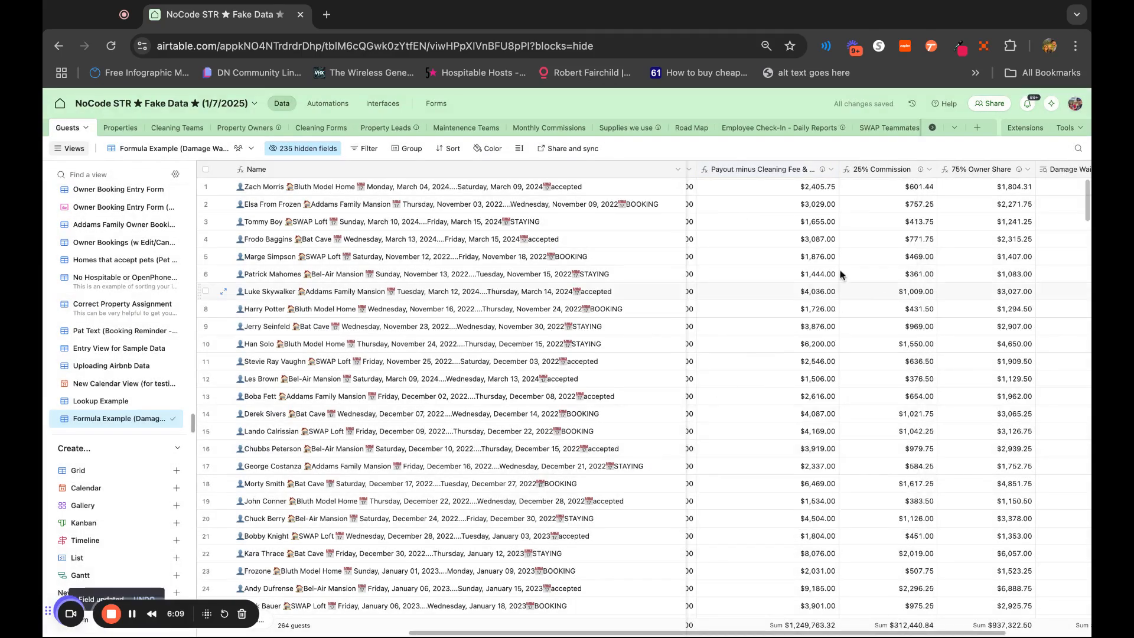
{"action": "scroll", "coordinate": [823, 200], "scroll_direction": "left", "scroll_amount": 4}
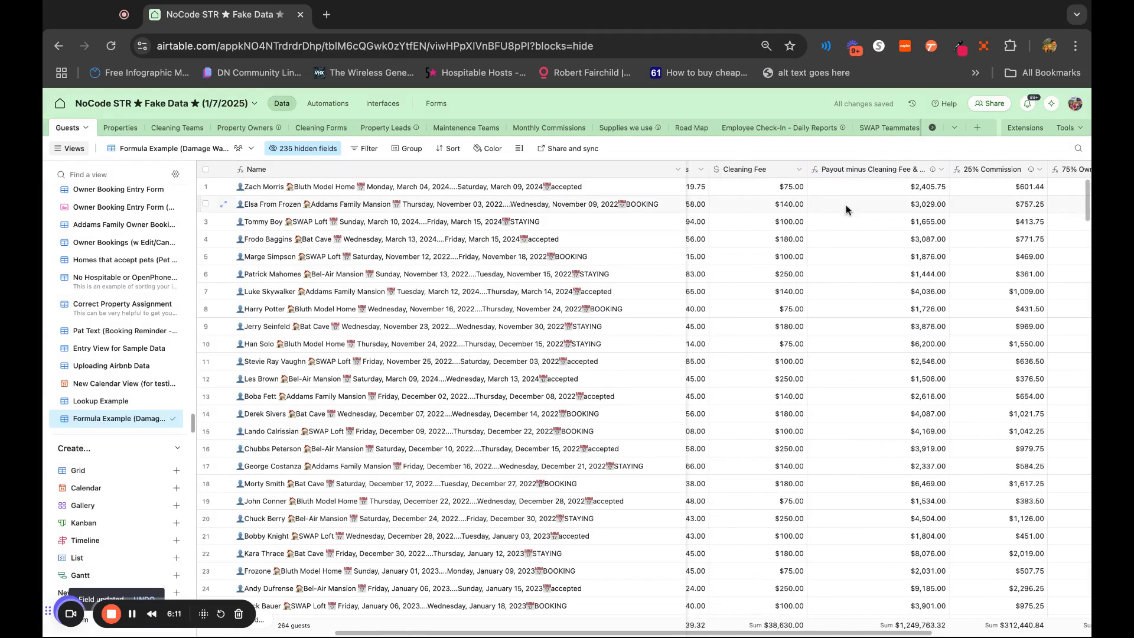
{"action": "scroll", "coordinate": [823, 201], "scroll_direction": "right", "scroll_amount": 5}
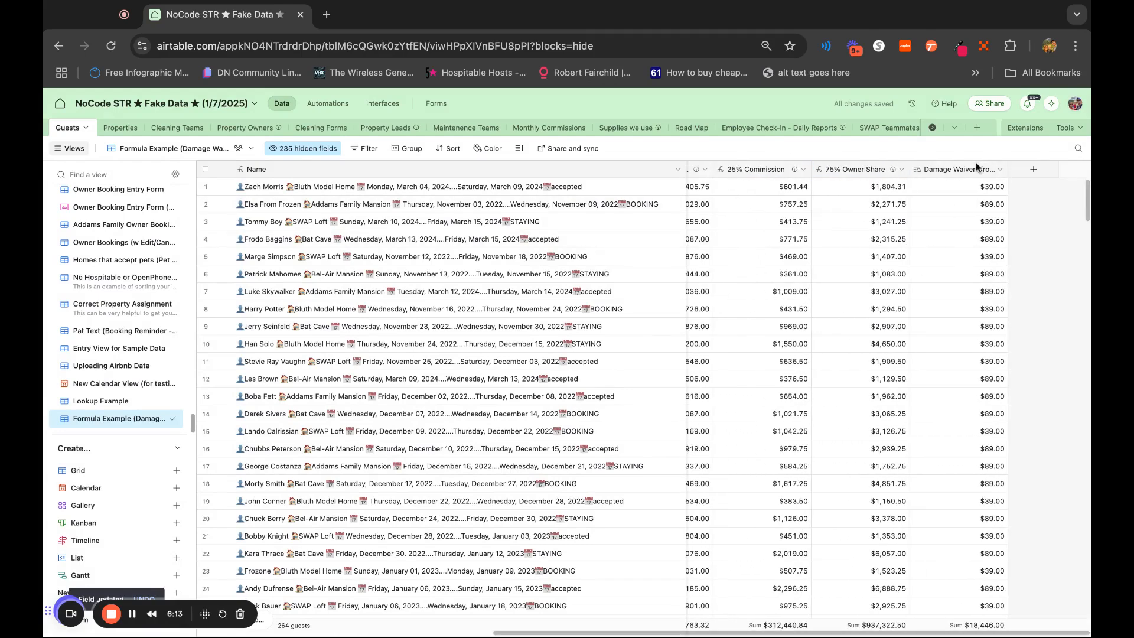
Move the Damage Waiver (from Properties) column between Cleaning Fee and Payout minus Cleaning Fee & Damage Waiver
{"action": "scroll", "coordinate": [935, 168], "scroll_direction": "left", "scroll_amount": 1}
{"action": "scroll", "coordinate": [934, 171], "scroll_direction": "left", "scroll_amount": 8}
{"action": "left_click_drag", "start_coordinate": [965, 170], "coordinate": [970, 170]}
{"action": "scroll", "coordinate": [998, 237], "scroll_direction": "right", "scroll_amount": 1}
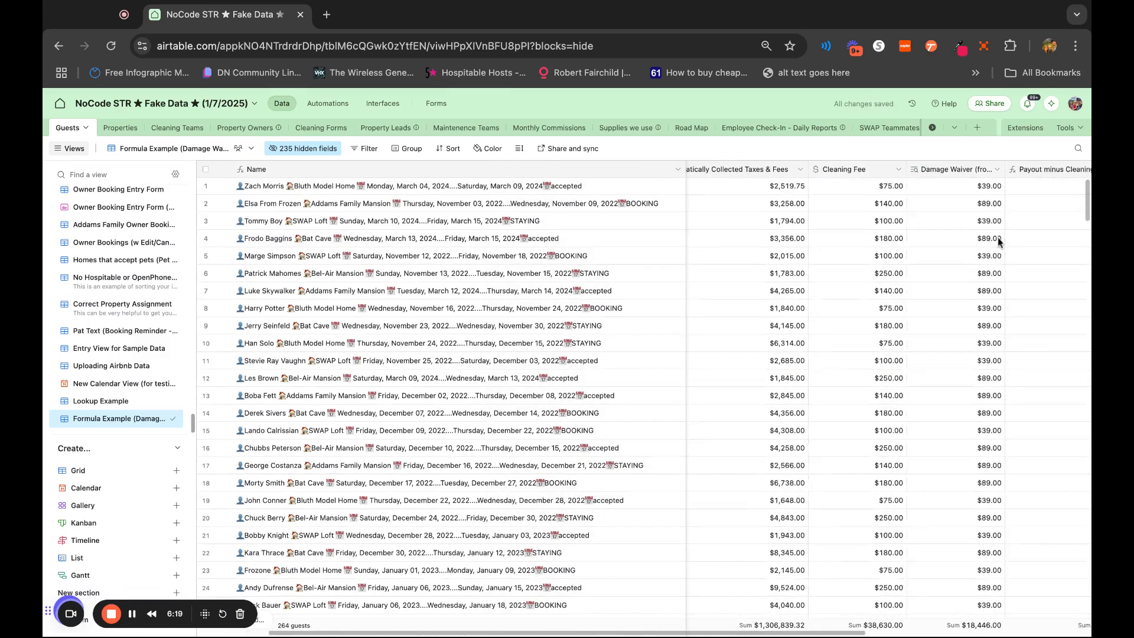
Check each booking's Cleaning Fee and Damage Waiver against the net payout, 25% Commission and 75% Owner Share columns
{"action": "scroll", "coordinate": [998, 236], "scroll_direction": "right", "scroll_amount": 2}
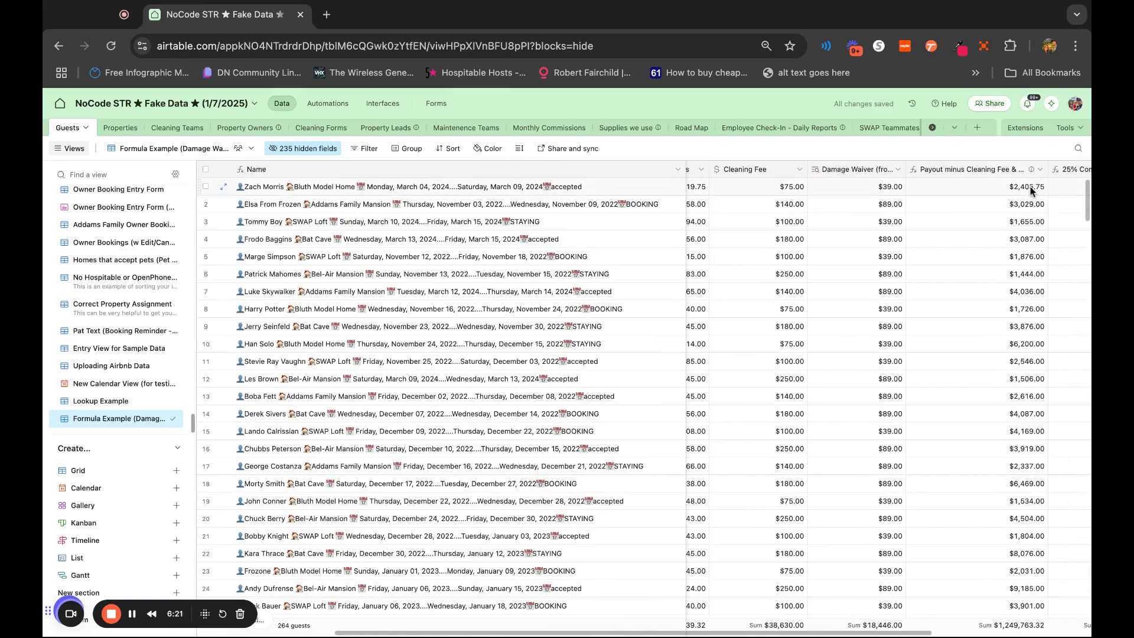
{"action": "scroll", "coordinate": [969, 247], "scroll_direction": "right", "scroll_amount": 1}
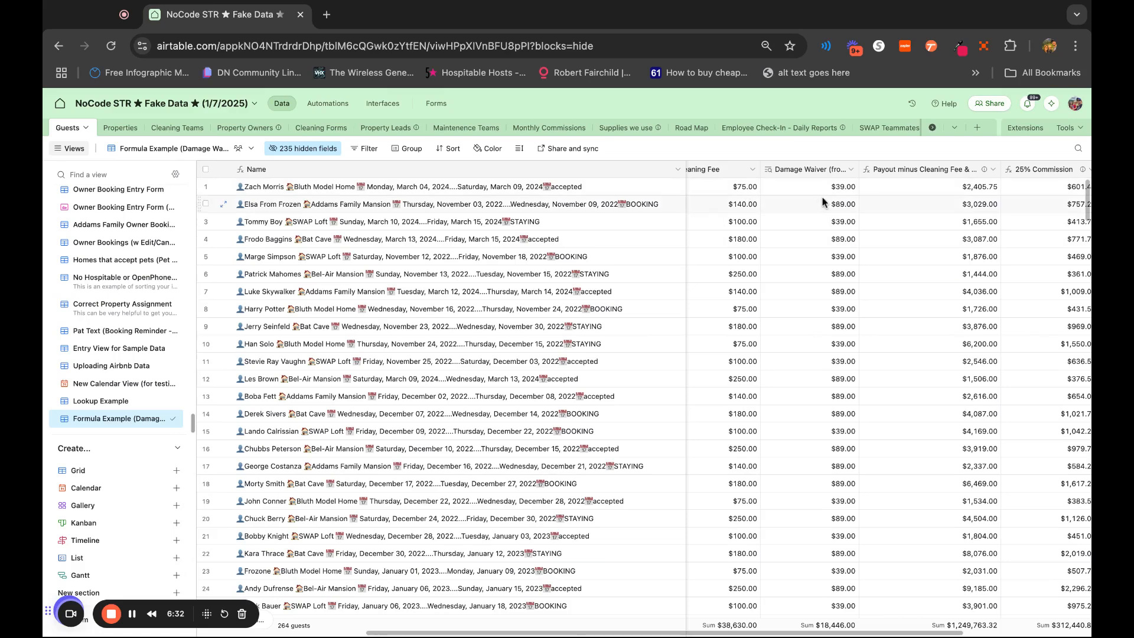
{"action": "scroll", "coordinate": [857, 230], "scroll_direction": "left", "scroll_amount": 1}
{"action": "scroll", "coordinate": [857, 228], "scroll_direction": "left", "scroll_amount": 1}
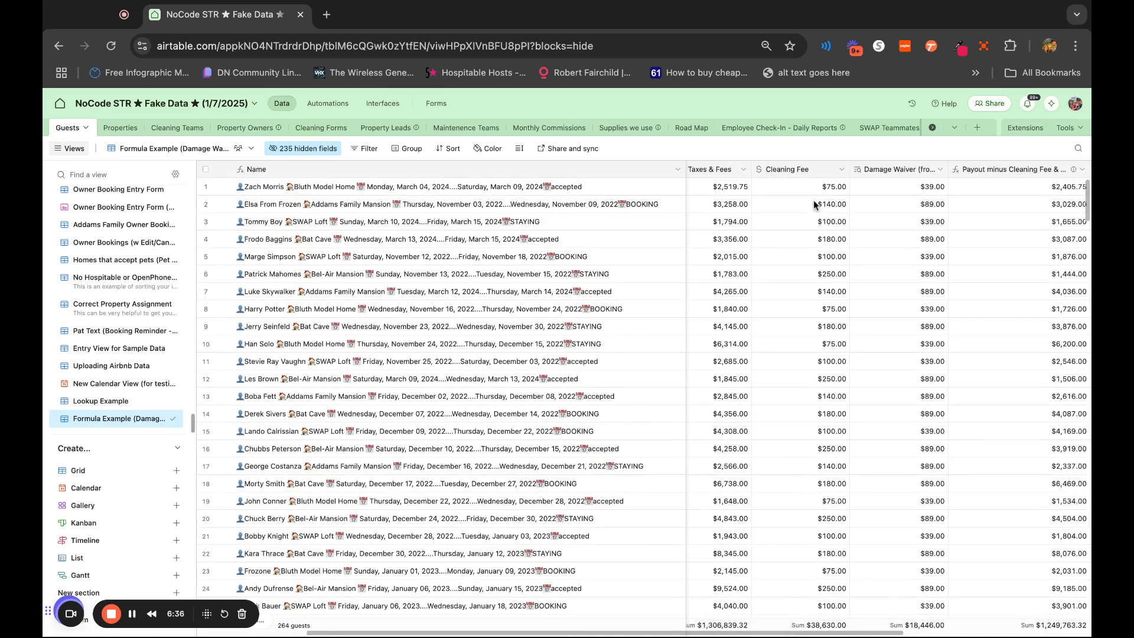
{"action": "scroll", "coordinate": [813, 200], "scroll_direction": "right", "scroll_amount": 1}
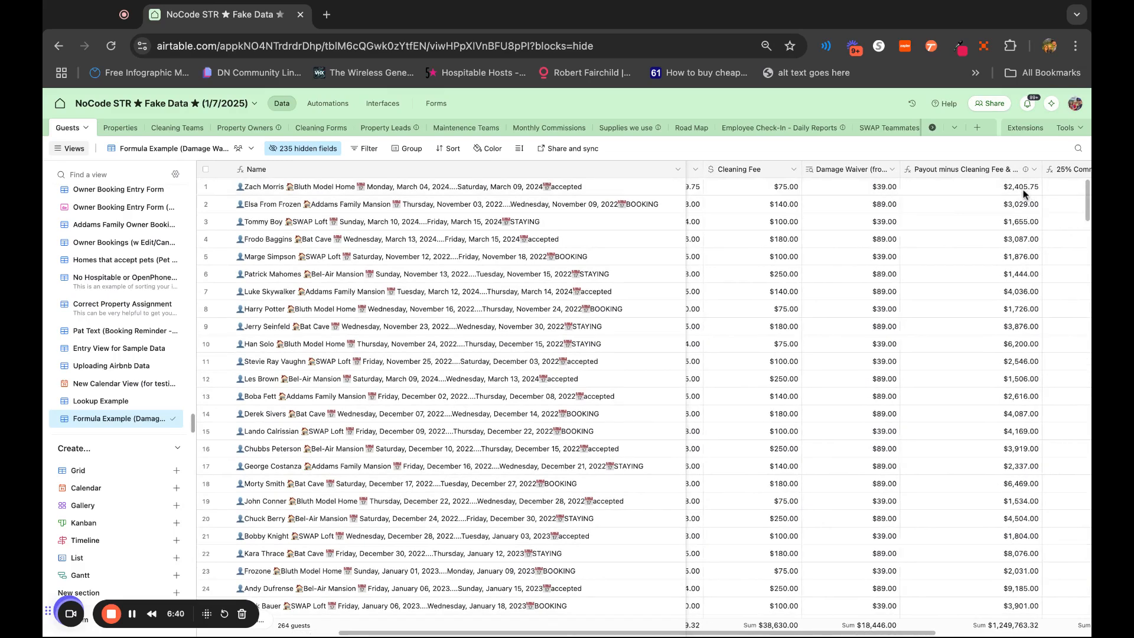
{"action": "scroll", "coordinate": [984, 274], "scroll_direction": "right", "scroll_amount": 1}
{"action": "scroll", "coordinate": [983, 275], "scroll_direction": "right", "scroll_amount": 1}
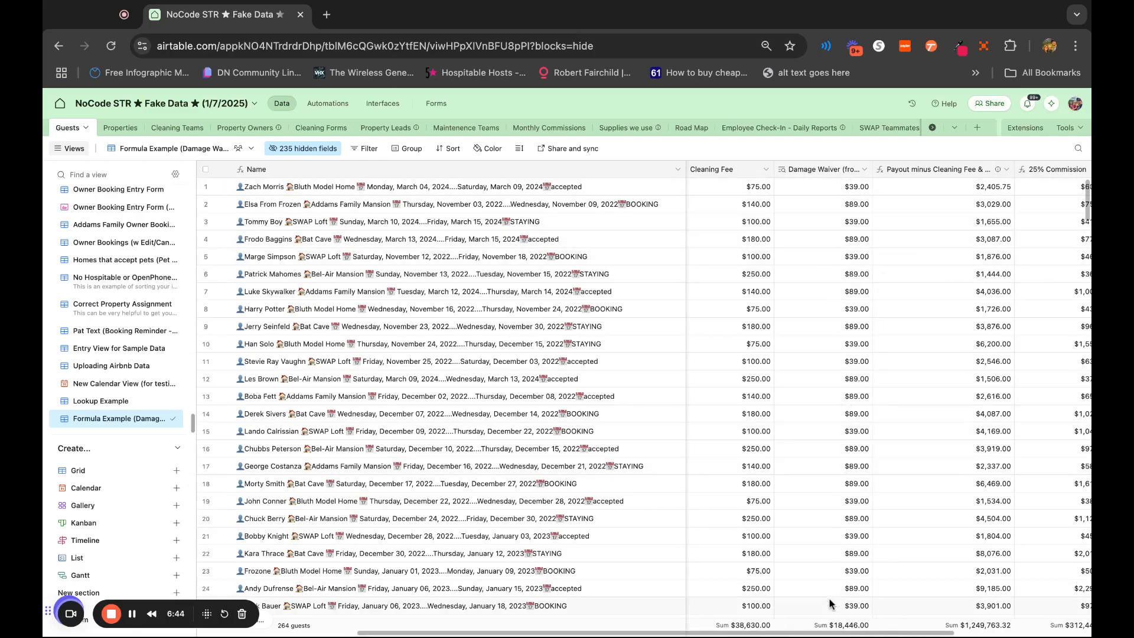
{"action": "scroll", "coordinate": [976, 369], "scroll_direction": "right", "scroll_amount": 2}
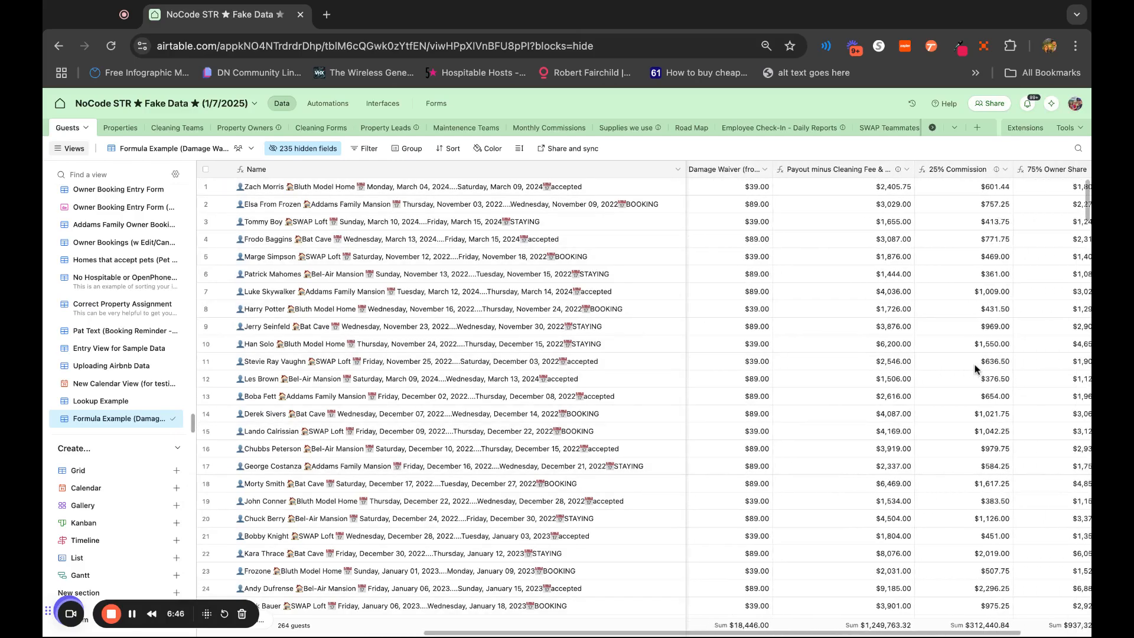
{"action": "scroll", "coordinate": [975, 368], "scroll_direction": "right", "scroll_amount": 2}
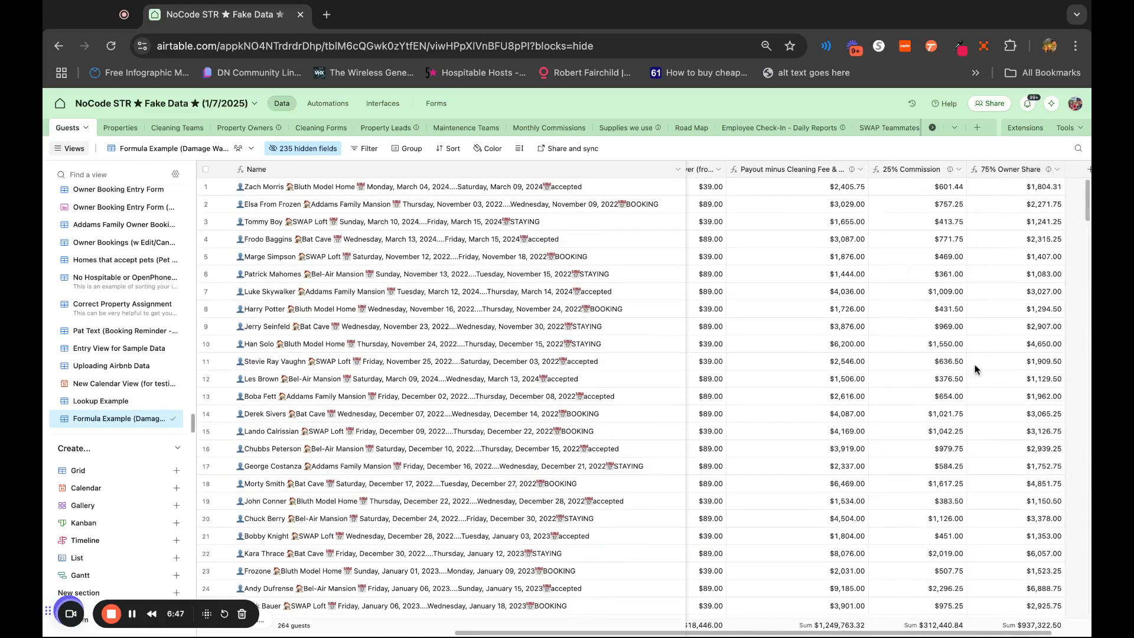
Review the 25% Commission formula, close it without changes, and look back over the fee columns
{"action": "double_click", "coordinate": [914, 173]}
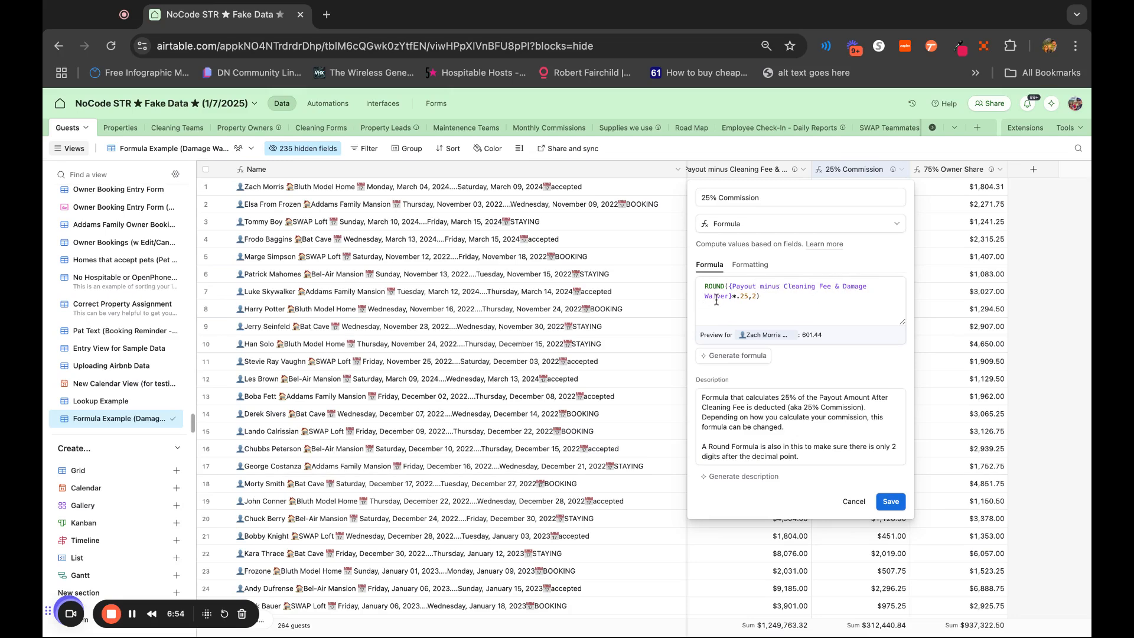
{"action": "left_click", "coordinate": [851, 502]}
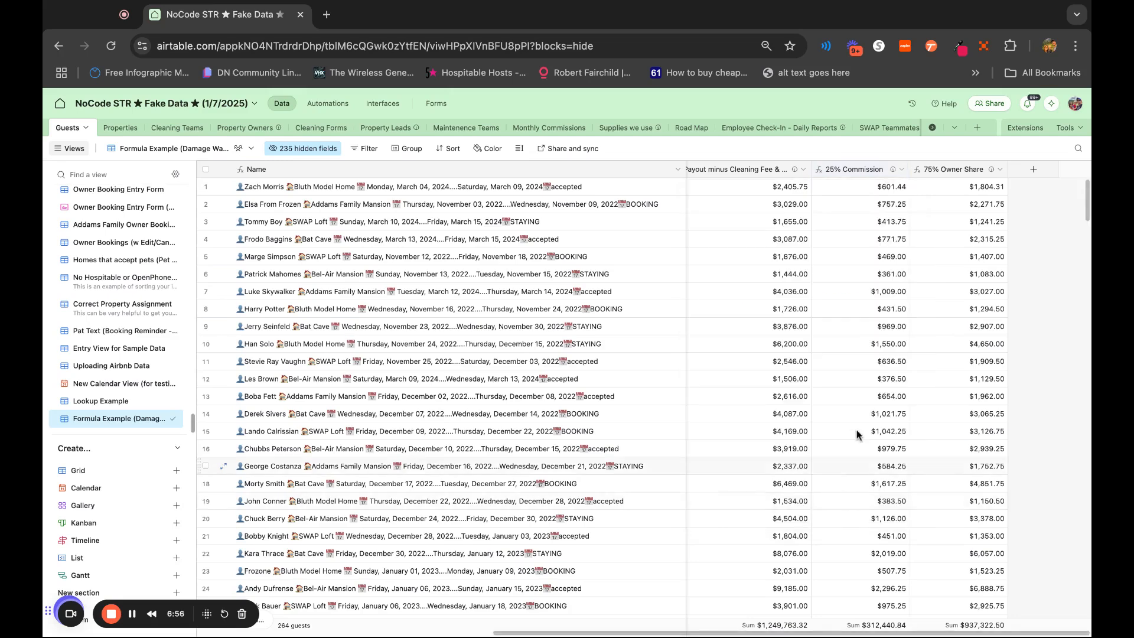
{"action": "scroll", "coordinate": [857, 449], "scroll_direction": "left", "scroll_amount": 5}
{"action": "scroll", "coordinate": [857, 409], "scroll_direction": "left", "scroll_amount": 2}
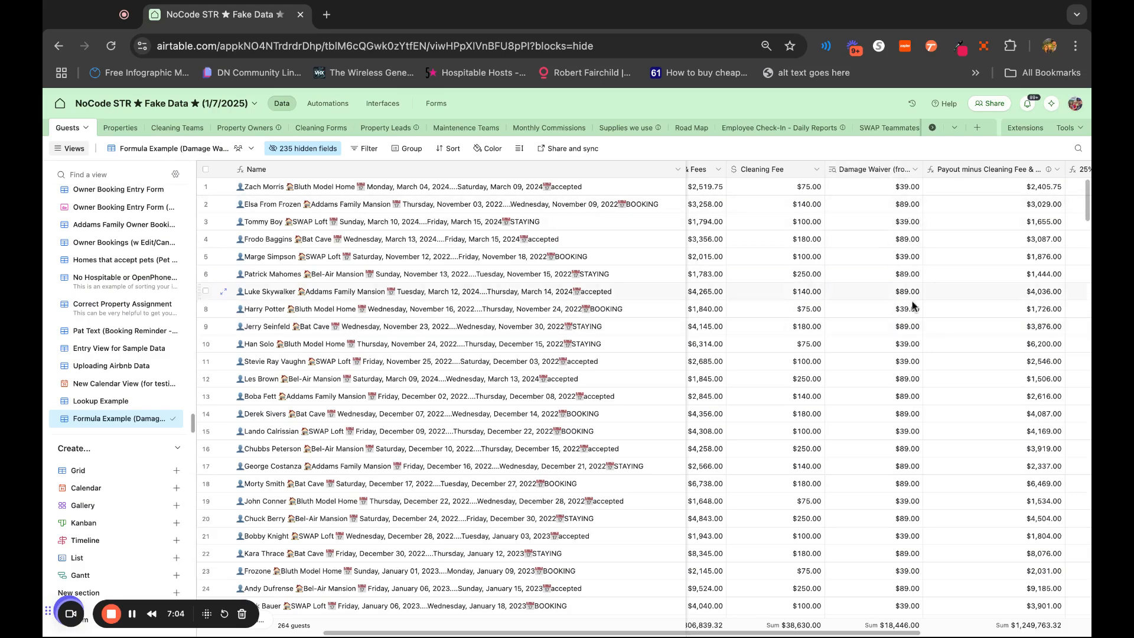
Widen the Payout minus Cleaning Fee & Damage Waiver column to fit its full name and widen the 75% Owner Share column
{"action": "scroll", "coordinate": [910, 258], "scroll_direction": "right", "scroll_amount": 3}
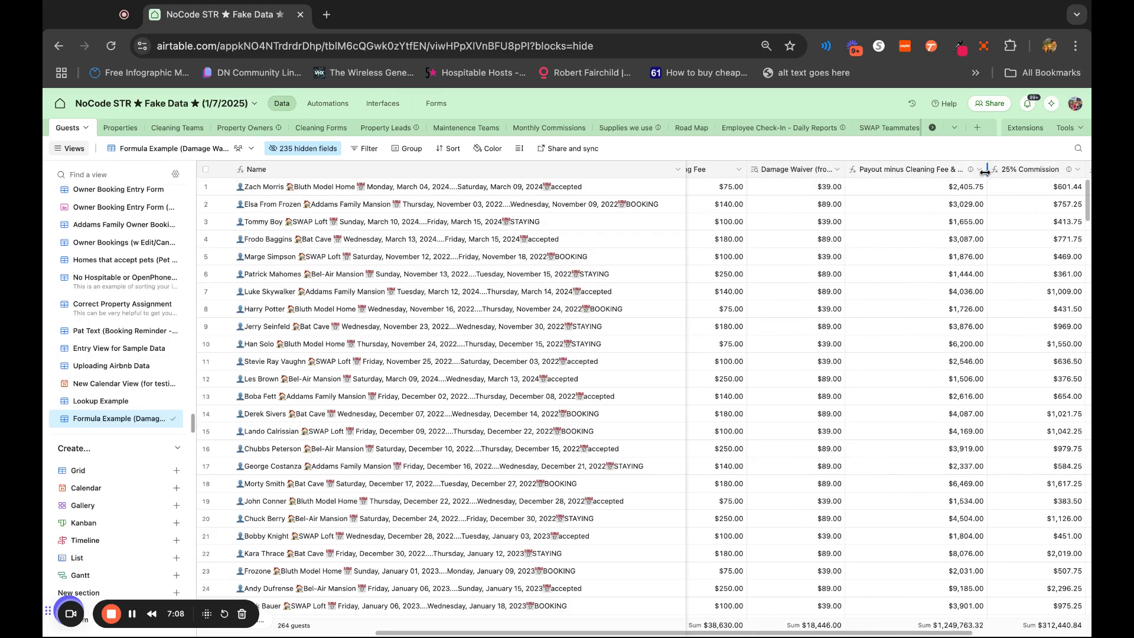
{"action": "double_click", "coordinate": [987, 171]}
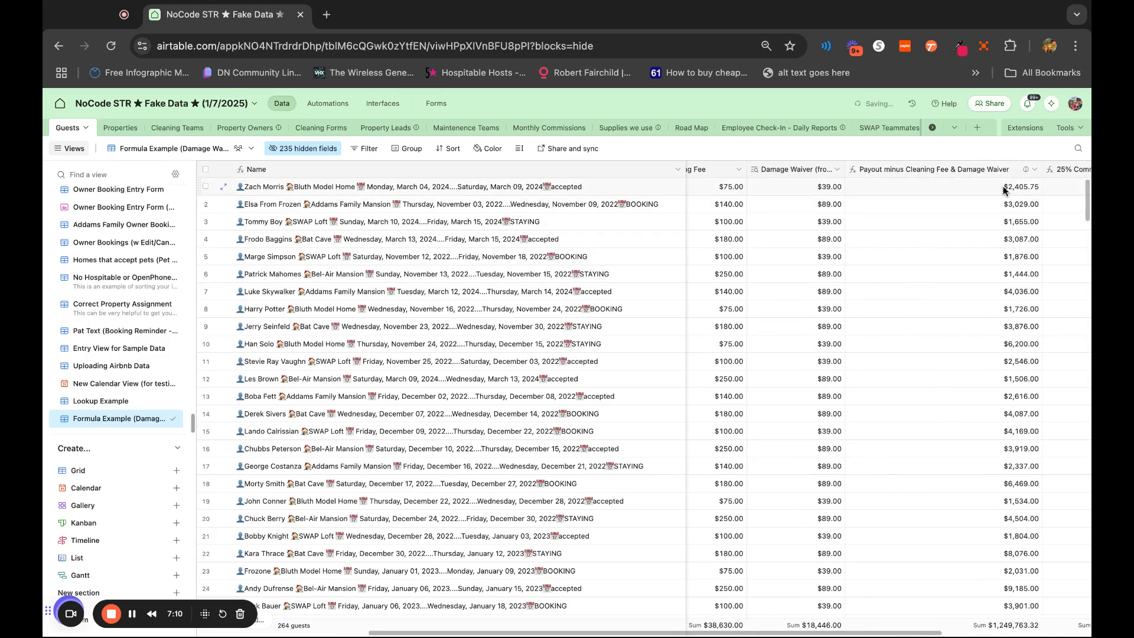
{"action": "scroll", "coordinate": [1017, 406], "scroll_direction": "right", "scroll_amount": 1}
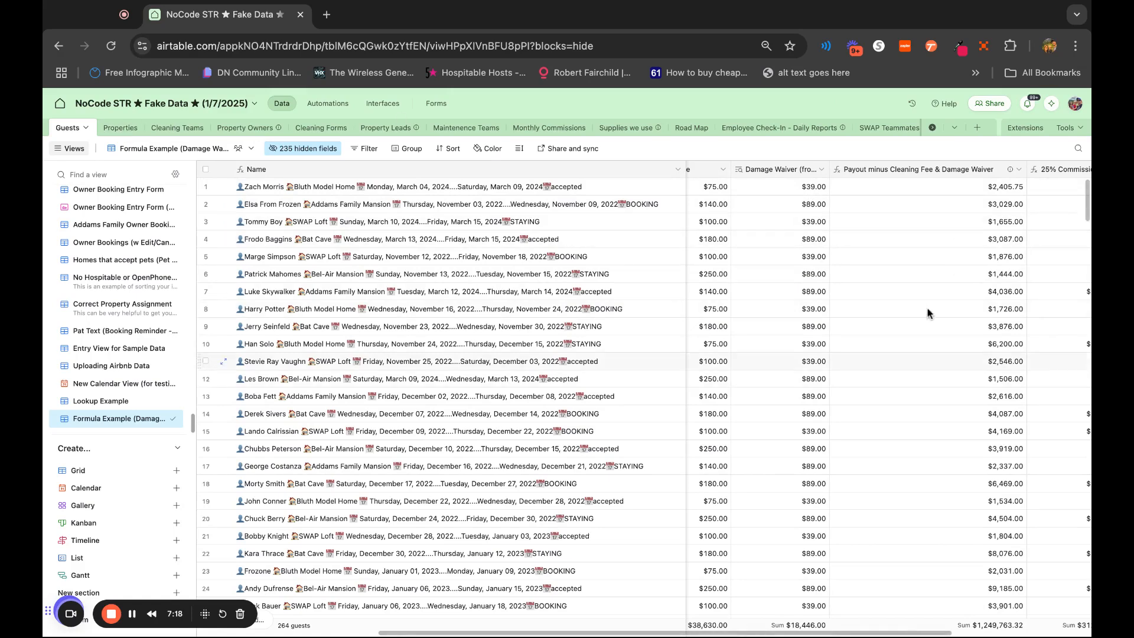
{"action": "scroll", "coordinate": [962, 442], "scroll_direction": "right", "scroll_amount": 5}
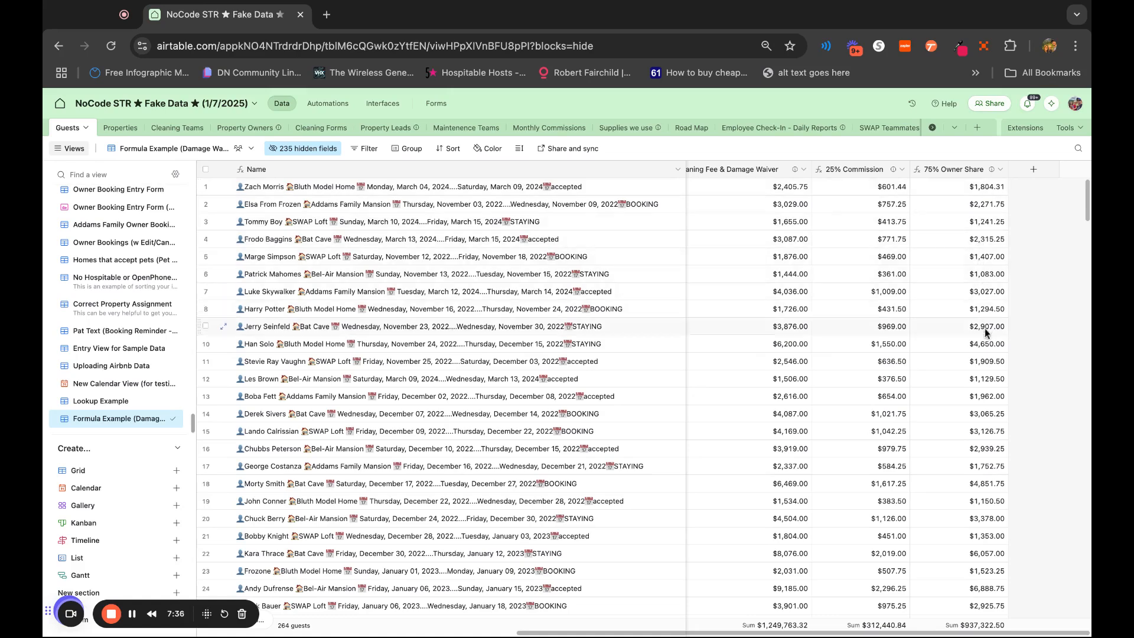
{"action": "left_click_drag", "start_coordinate": [1008, 178], "coordinate": [1050, 177]}
Trace the calculation across the bookings from the payout amount through both deductions to the commission and owner share
{"action": "scroll", "coordinate": [761, 195], "scroll_direction": "left", "scroll_amount": 5}
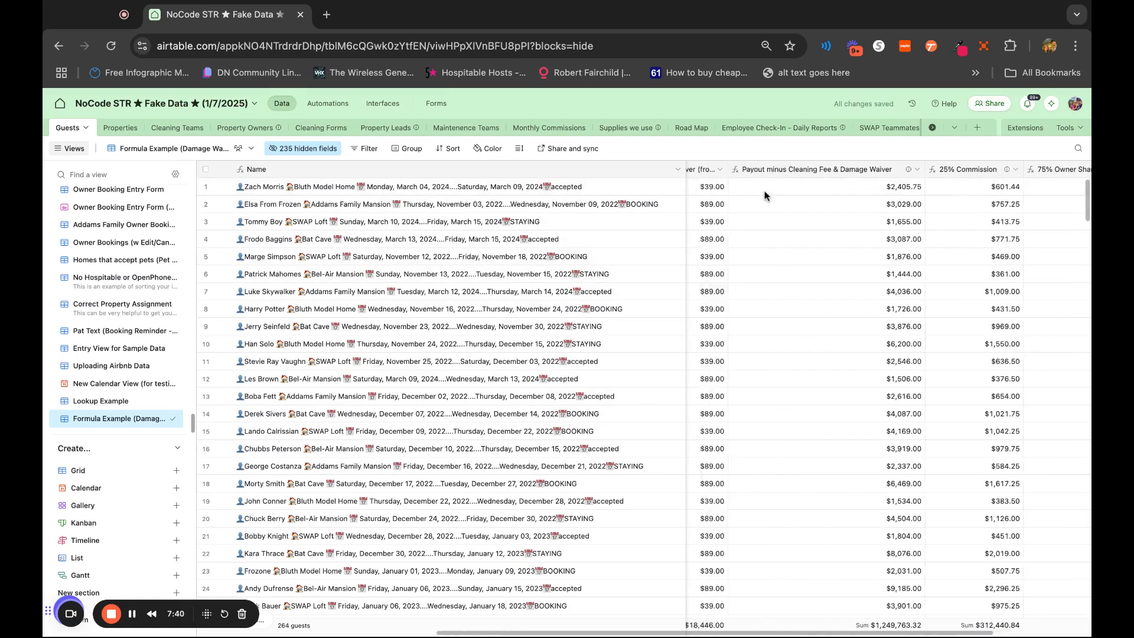
{"action": "scroll", "coordinate": [761, 194], "scroll_direction": "left", "scroll_amount": 4}
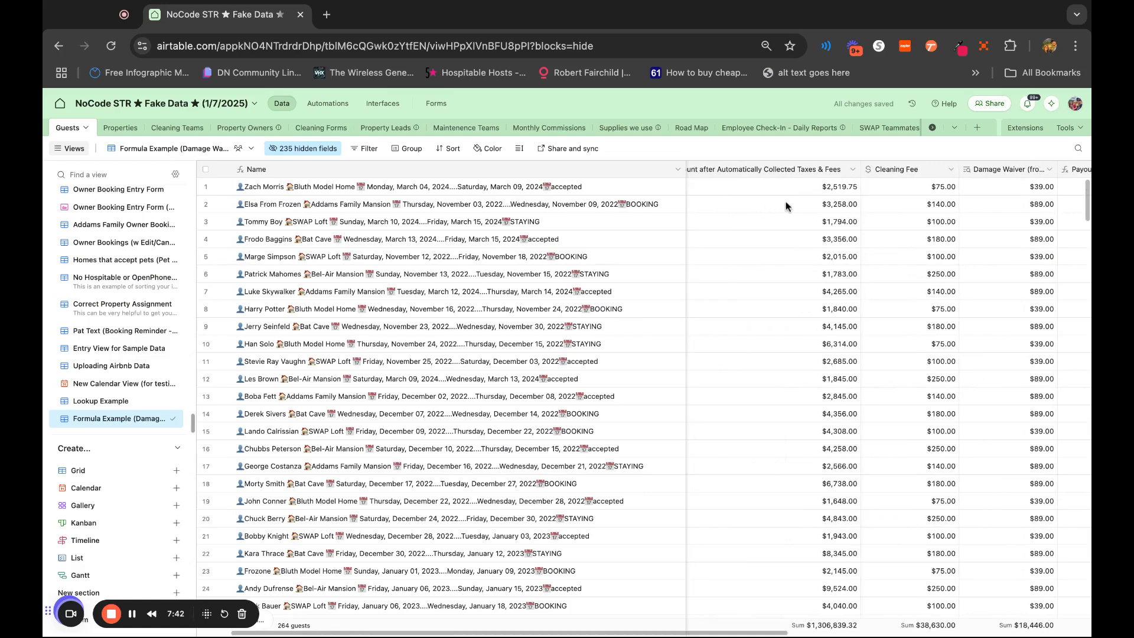
{"action": "scroll", "coordinate": [999, 278], "scroll_direction": "right", "scroll_amount": 10}
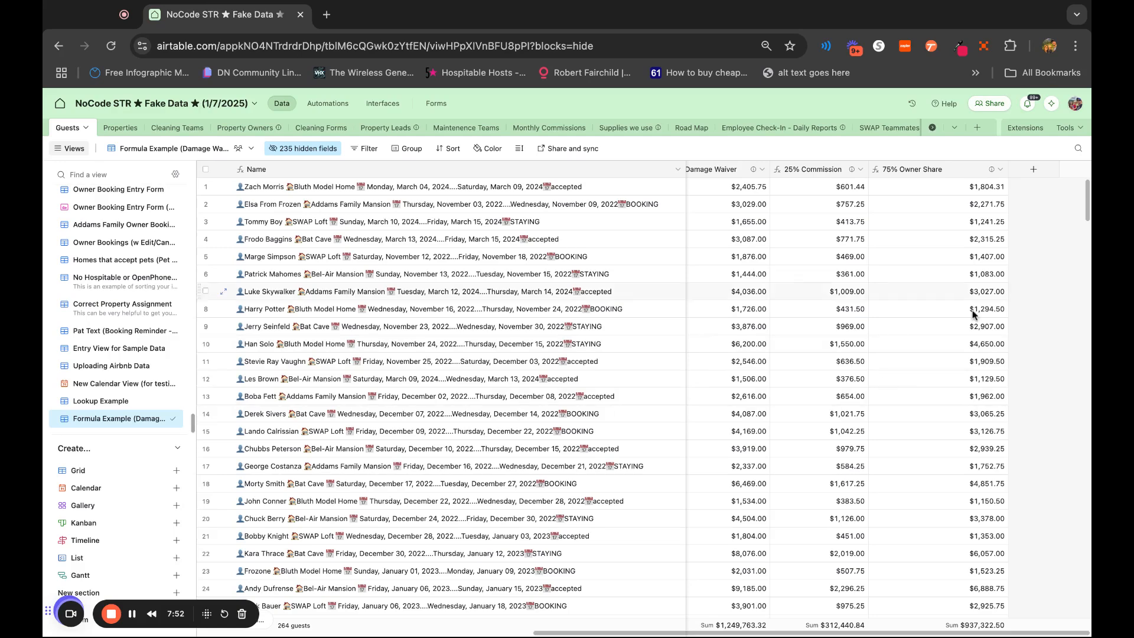
{"action": "scroll", "coordinate": [967, 349], "scroll_direction": "left", "scroll_amount": 1}
{"action": "scroll", "coordinate": [967, 350], "scroll_direction": "left", "scroll_amount": 2}
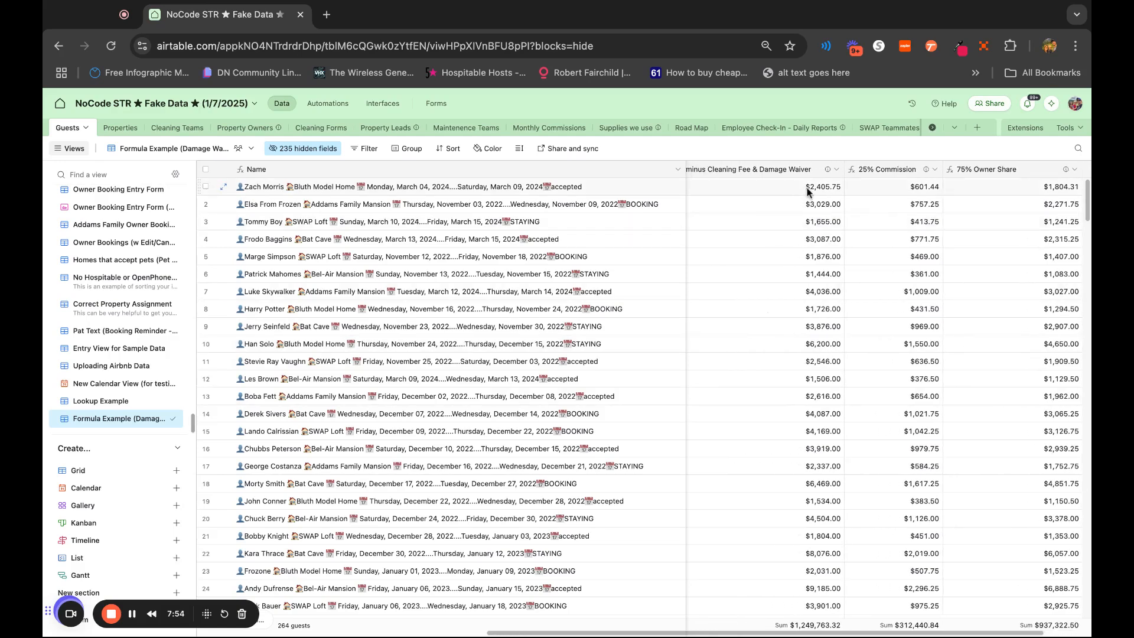
{"action": "scroll", "coordinate": [804, 245], "scroll_direction": "left", "scroll_amount": 5}
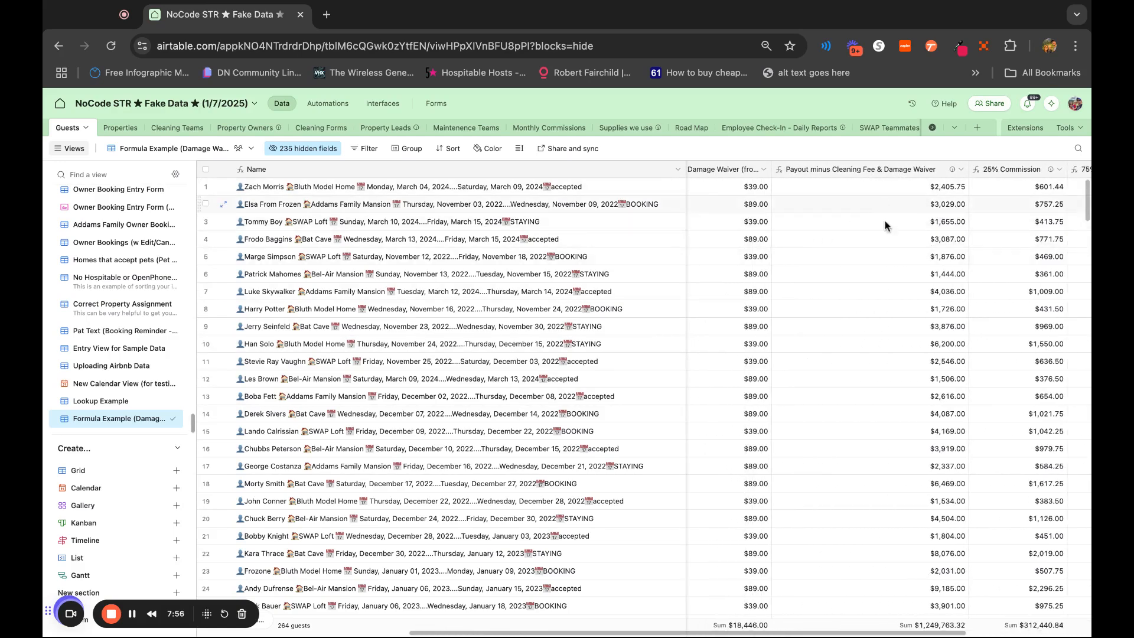
{"action": "scroll", "coordinate": [911, 225], "scroll_direction": "left", "scroll_amount": 10}
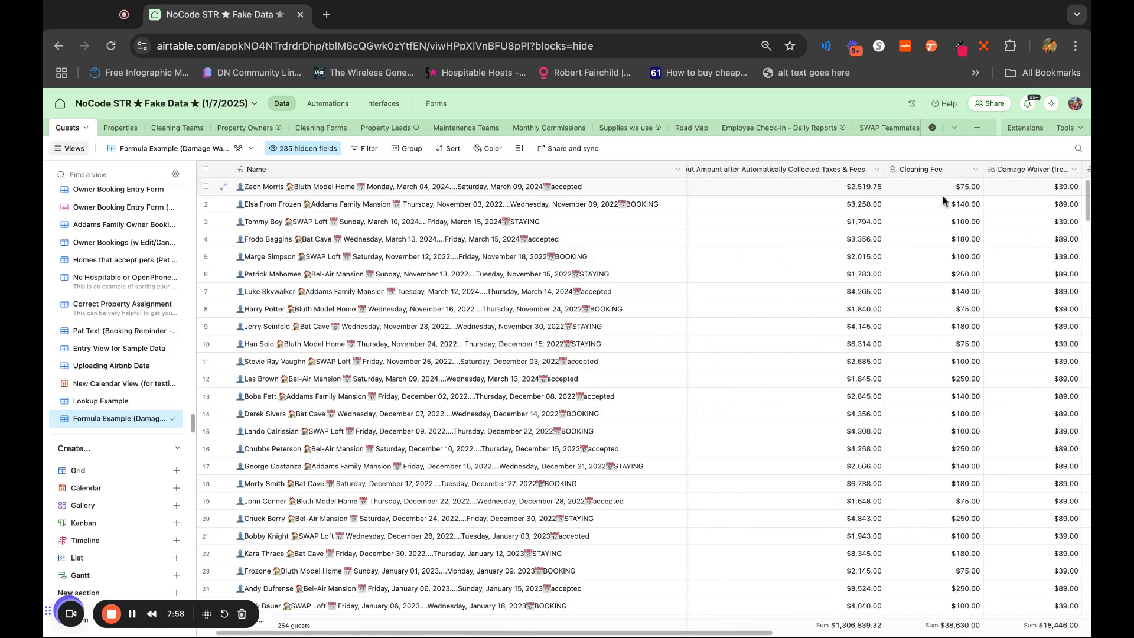
{"action": "scroll", "coordinate": [988, 361], "scroll_direction": "right", "scroll_amount": 2}
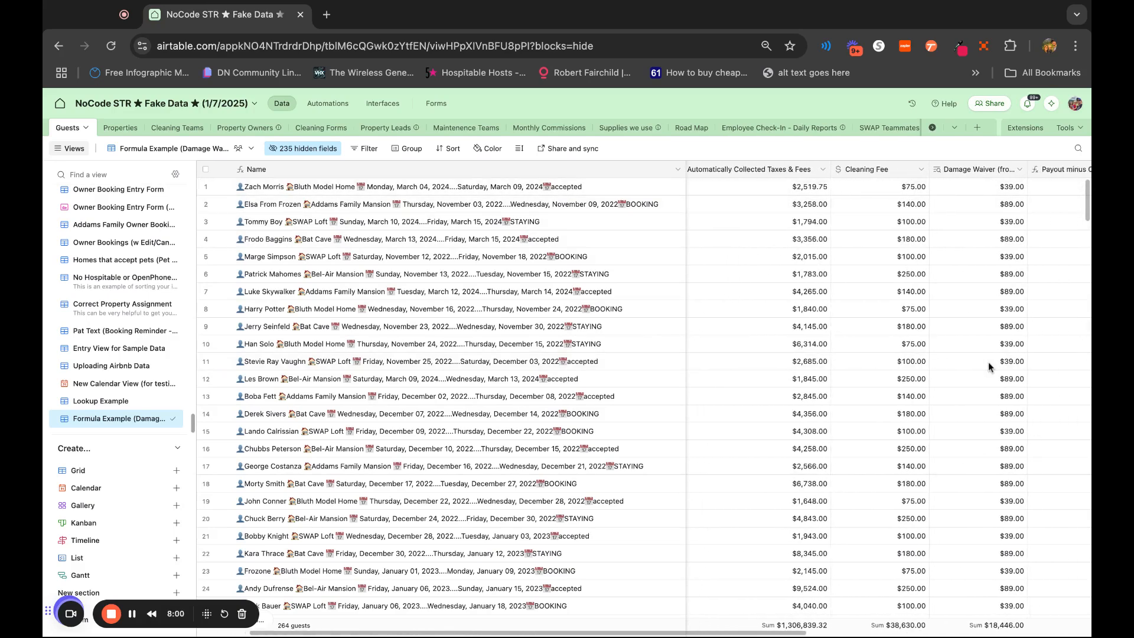
{"action": "scroll", "coordinate": [990, 366], "scroll_direction": "right", "scroll_amount": 8}
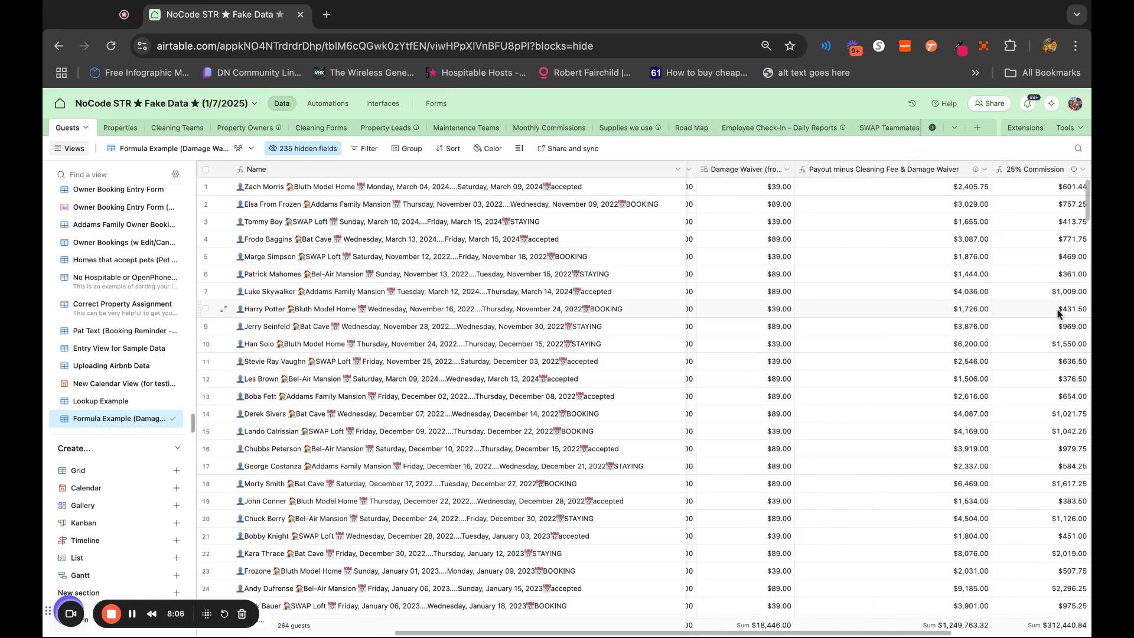
{"action": "scroll", "coordinate": [918, 308], "scroll_direction": "right", "scroll_amount": 8}
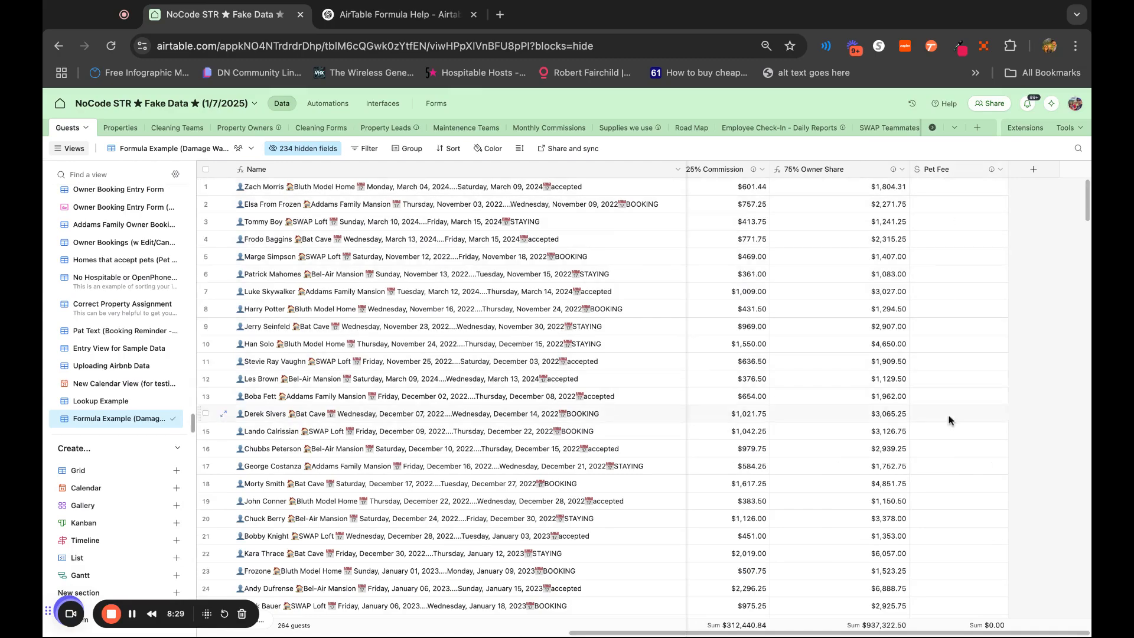
Examine the Pet Fee column alongside the Cleaning Fee, Damage Waiver and net payout columns
{"action": "scroll", "coordinate": [963, 440], "scroll_direction": "down", "scroll_amount": 5}
{"action": "scroll", "coordinate": [963, 441], "scroll_direction": "up", "scroll_amount": 5}
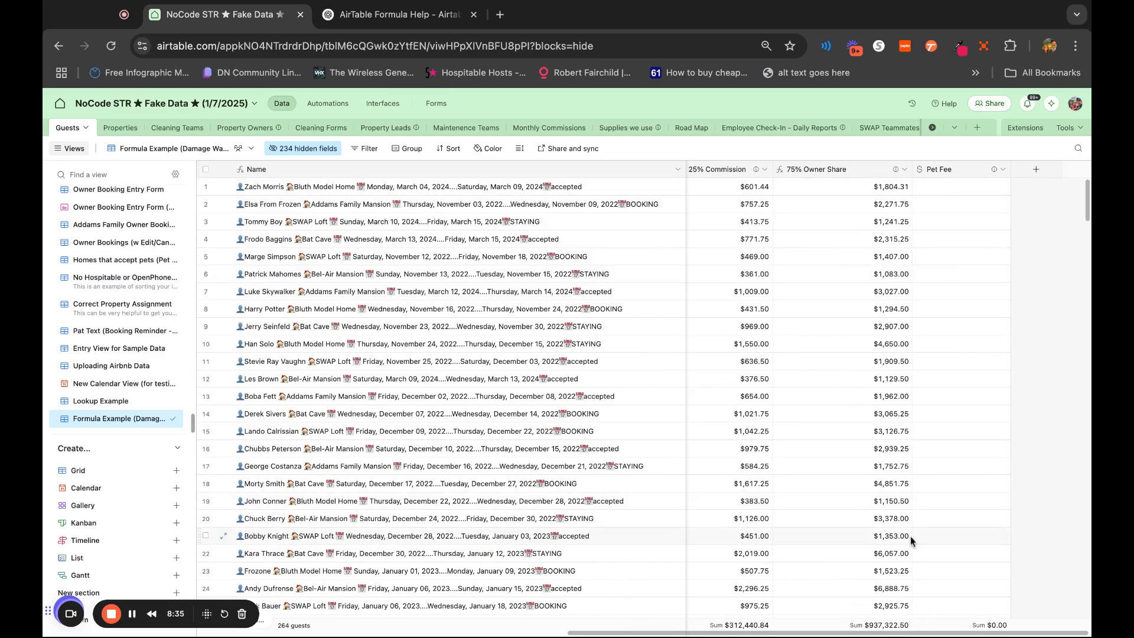
{"action": "scroll", "coordinate": [910, 537], "scroll_direction": "left", "scroll_amount": 5}
{"action": "scroll", "coordinate": [910, 537], "scroll_direction": "left", "scroll_amount": 5}
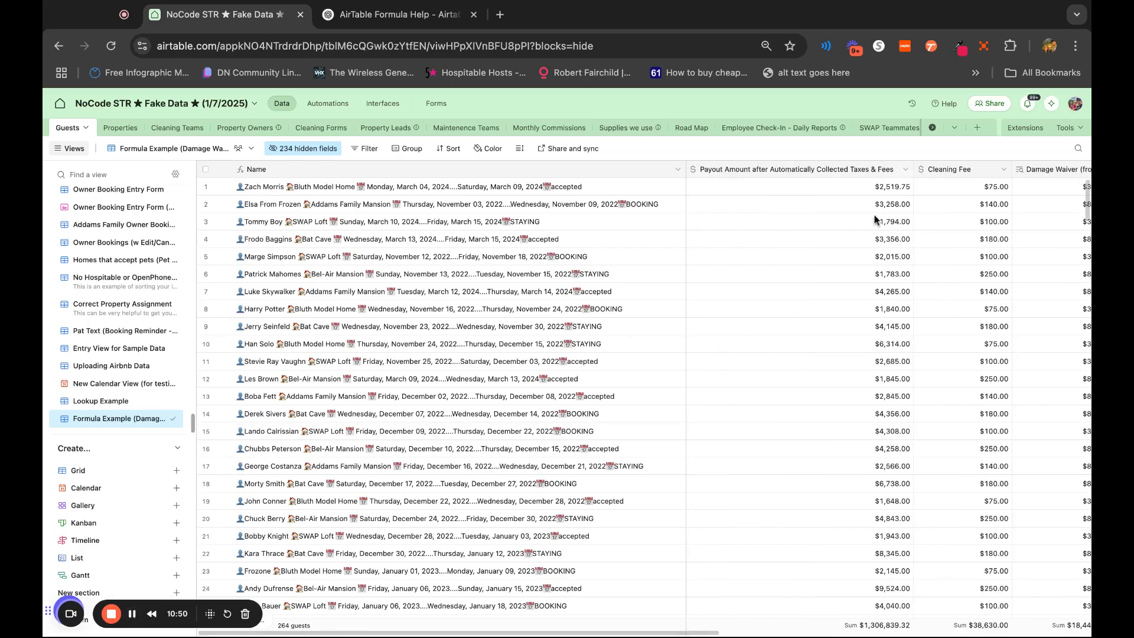
{"action": "scroll", "coordinate": [1075, 280], "scroll_direction": "right", "scroll_amount": 5}
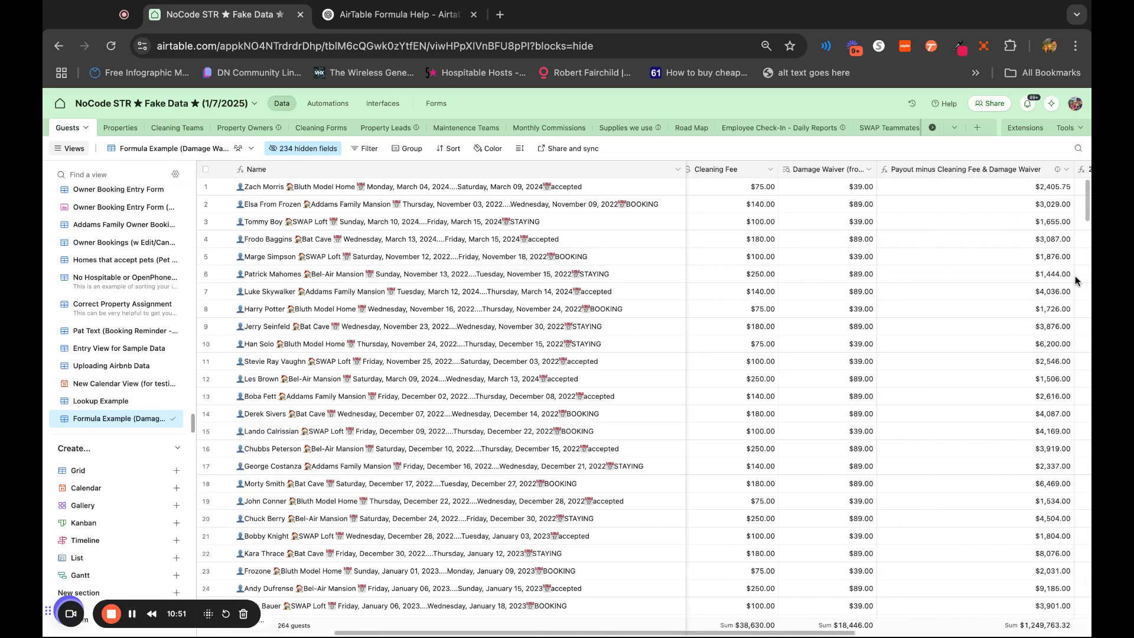
Duplicate the Cleaning Fee field together with its cell values
{"action": "scroll", "coordinate": [1075, 280], "scroll_direction": "left", "scroll_amount": 1}
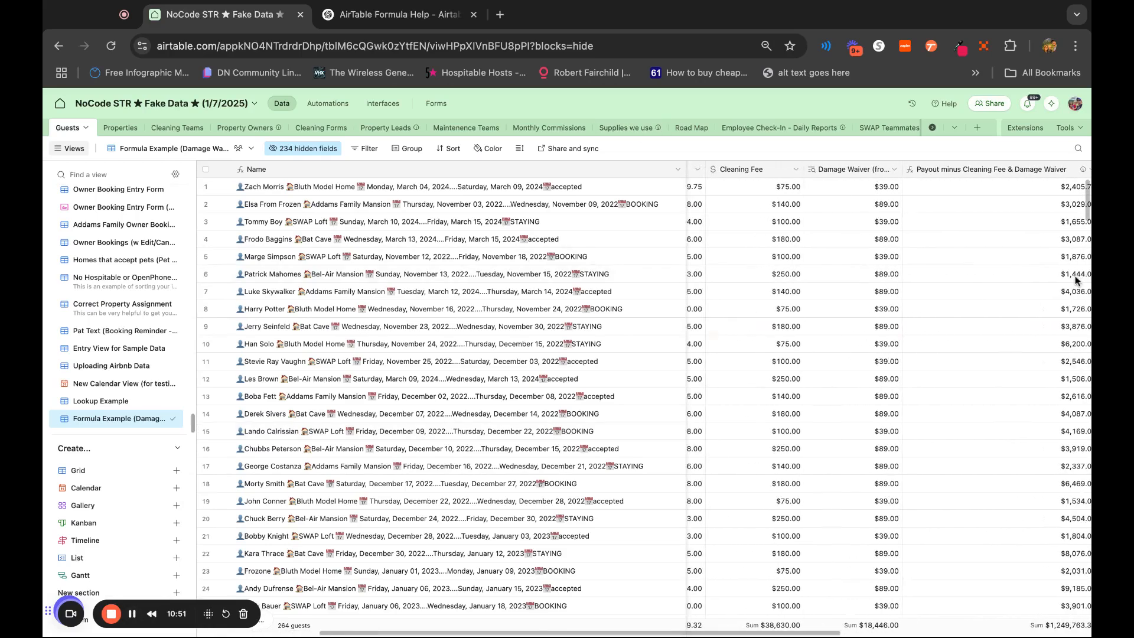
{"action": "right_click", "coordinate": [769, 172]}
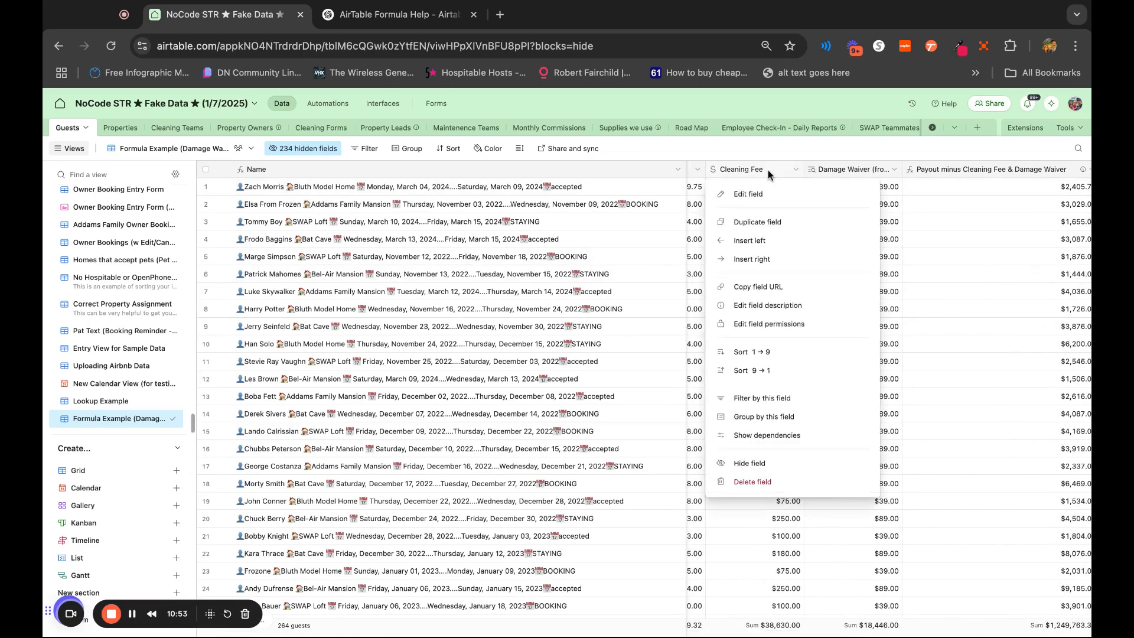
{"action": "left_click", "coordinate": [782, 224]}
{"action": "left_click", "coordinate": [628, 387]}
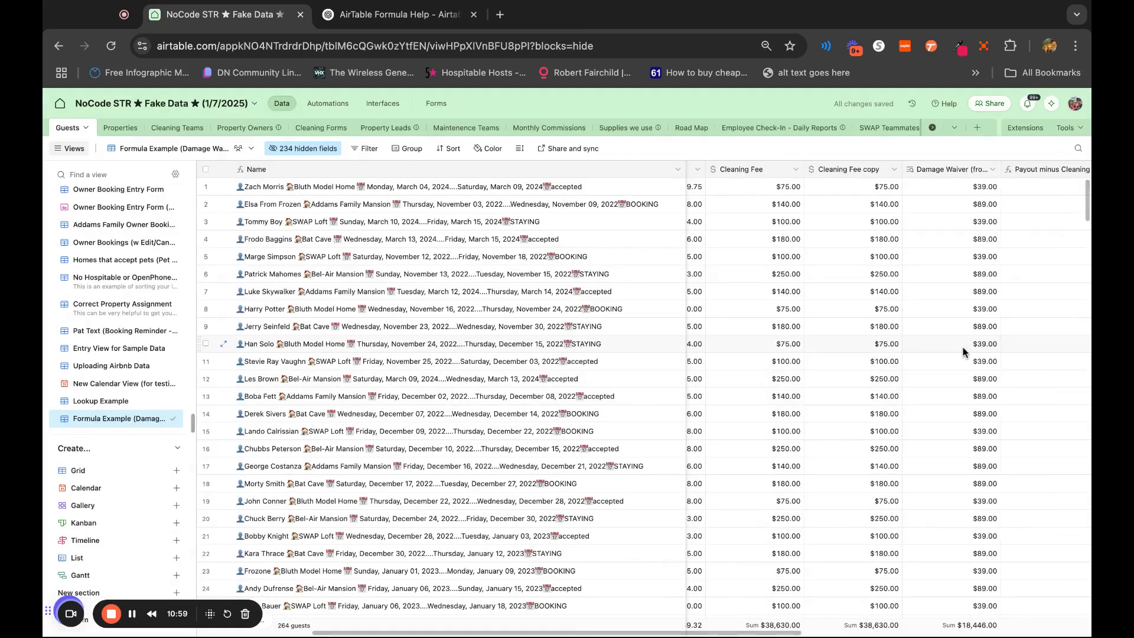
Open the duplicated Cleaning Fee field for editing and rename it Cleaning Fee Formula
{"action": "left_click", "coordinate": [872, 171]}
{"action": "double_click", "coordinate": [871, 170]}
{"action": "left_click", "coordinate": [796, 201]}
{"action": "key", "text": "BackSpace"}
{"action": "key", "text": "BackSpace"}
{"action": "key", "text": "BackSpace"}
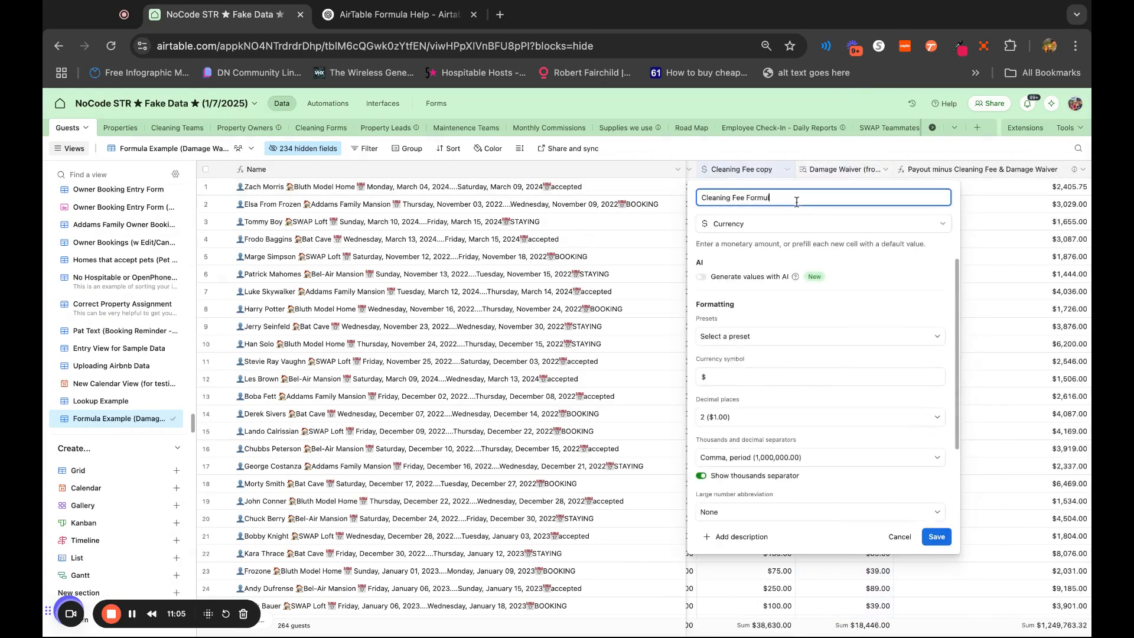
Change the Cleaning Fee Formula field's type to Formula and set its formula to {Cleaning Fee}
{"action": "left_click", "coordinate": [792, 225]}
{"action": "type", "text": "for"}
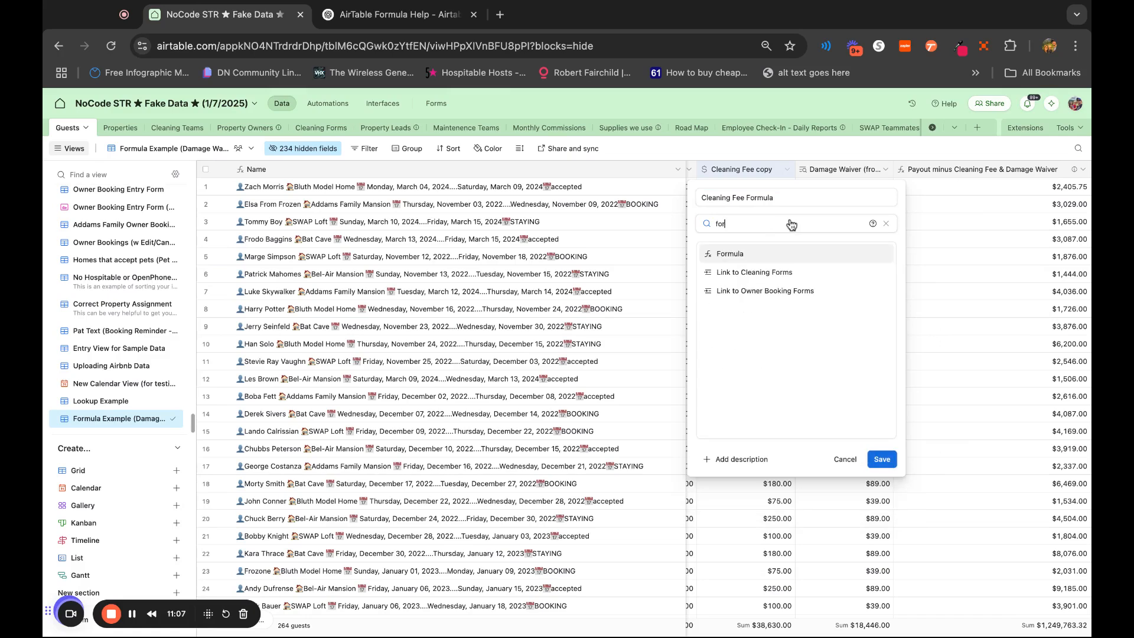
{"action": "left_click", "coordinate": [786, 255]}
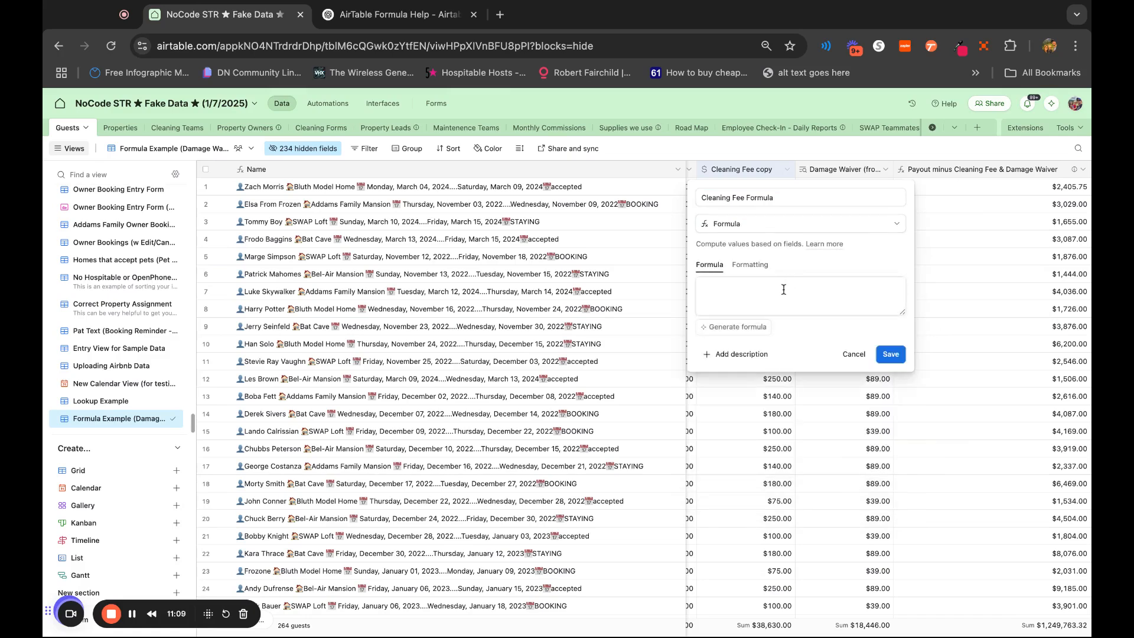
{"action": "type", "text": "{clea"}
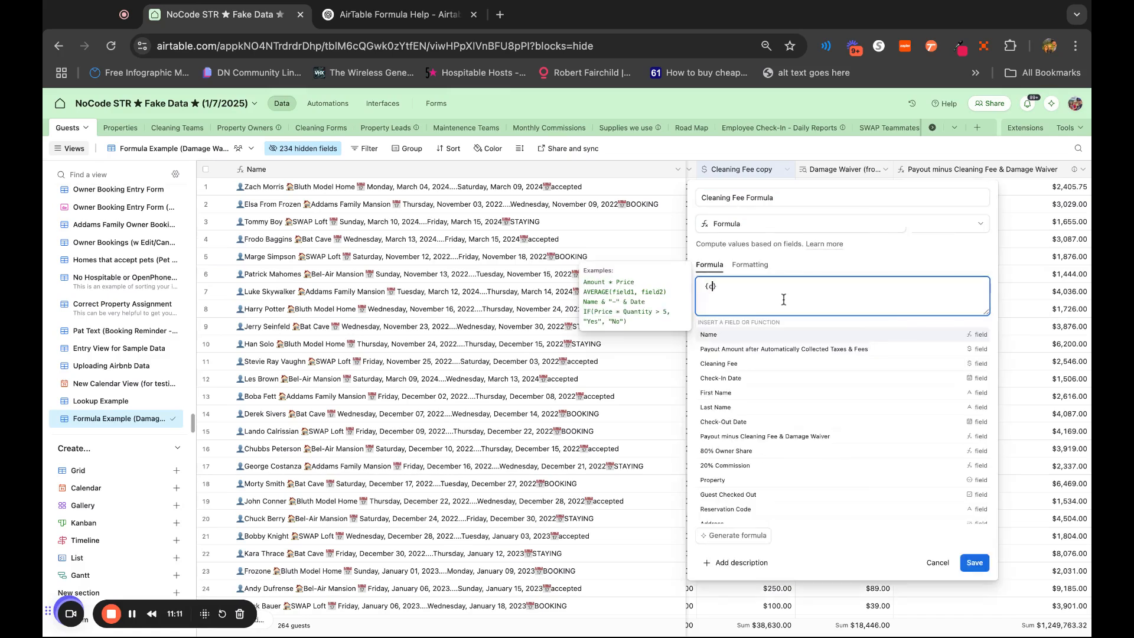
{"action": "type", "text": "ning"}
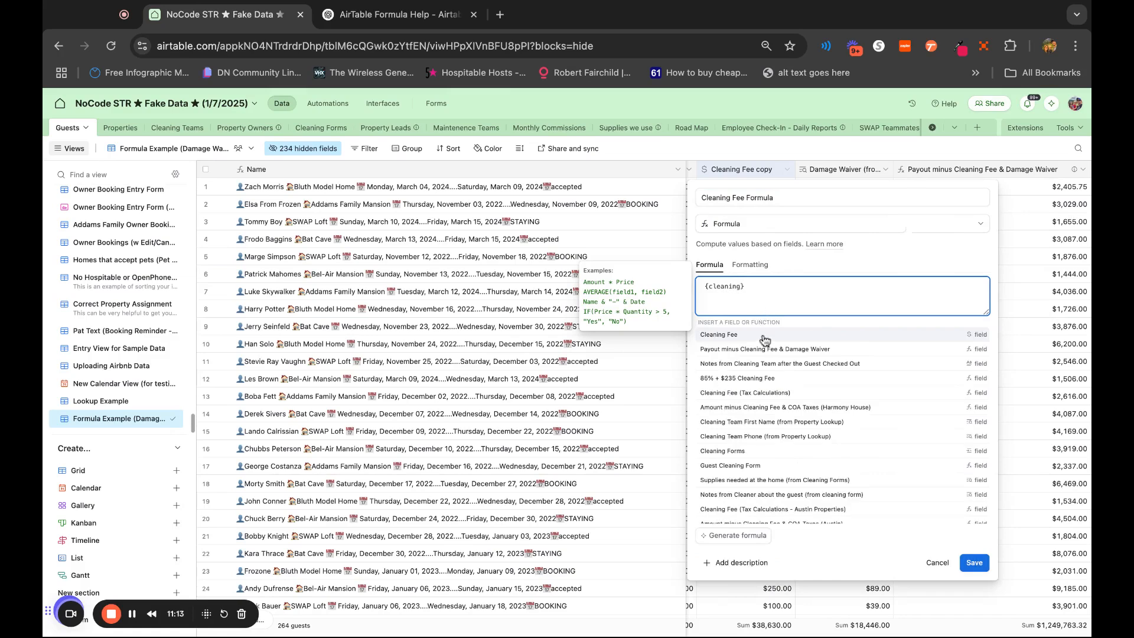
{"action": "left_click", "coordinate": [764, 338]}
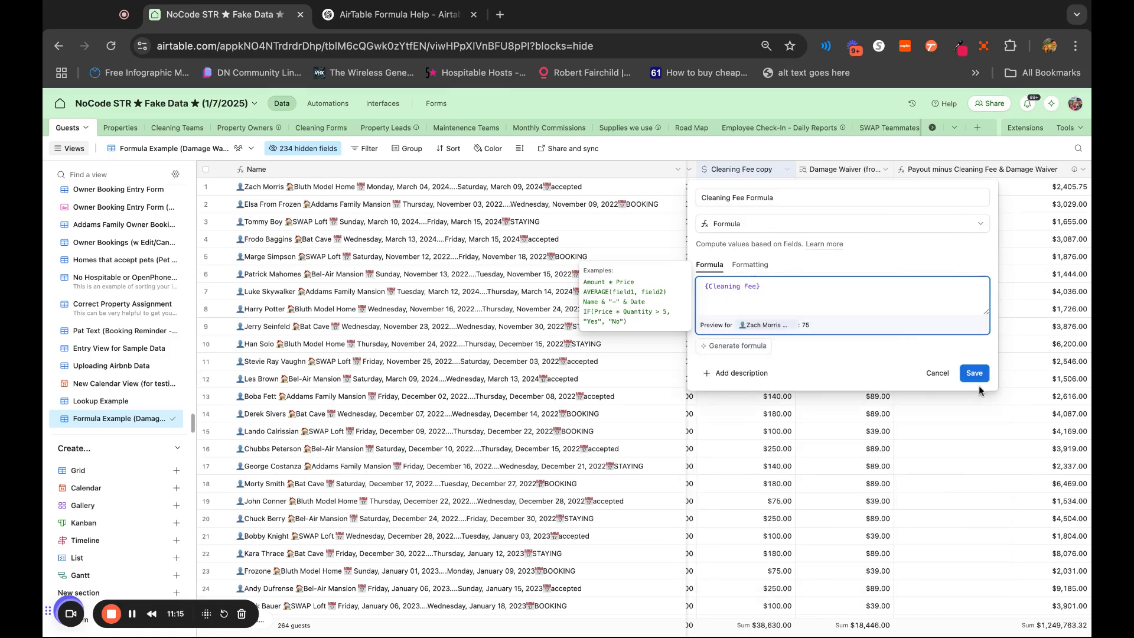
Format the Cleaning Fee Formula results as currency and save the field
{"action": "left_click", "coordinate": [740, 265]}
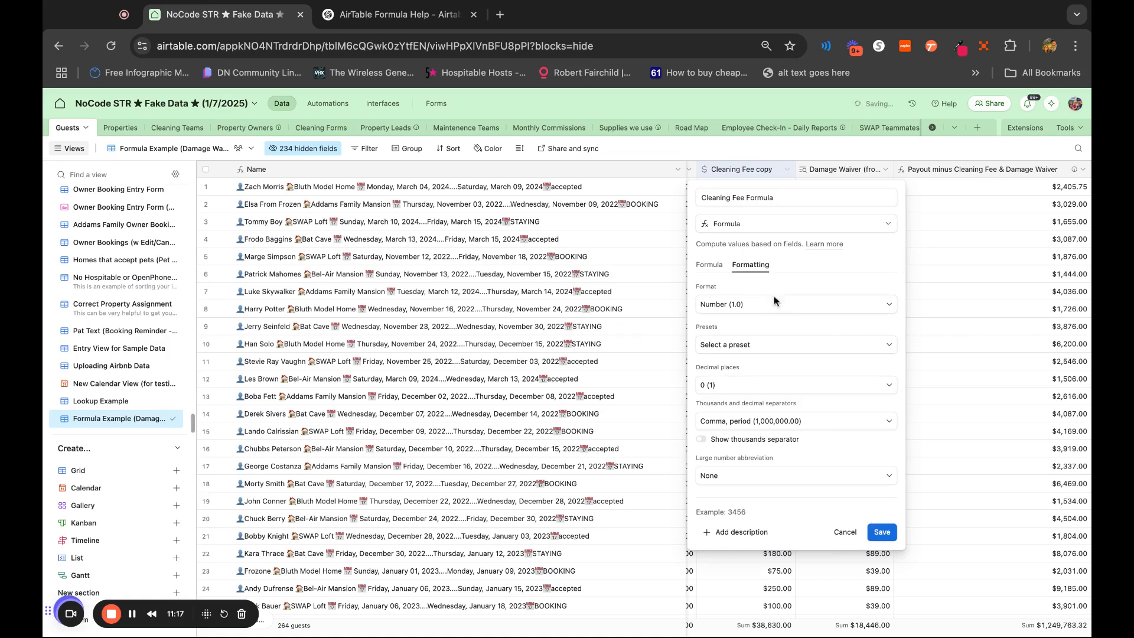
{"action": "left_click", "coordinate": [728, 307]}
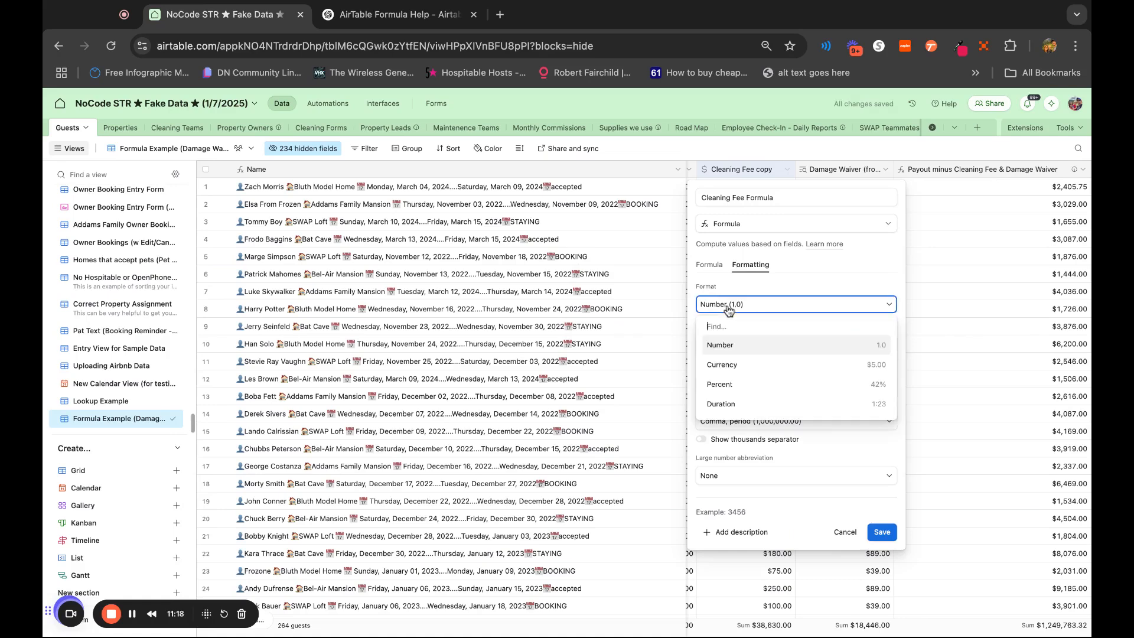
{"action": "left_click", "coordinate": [731, 365]}
{"action": "left_click", "coordinate": [883, 571]}
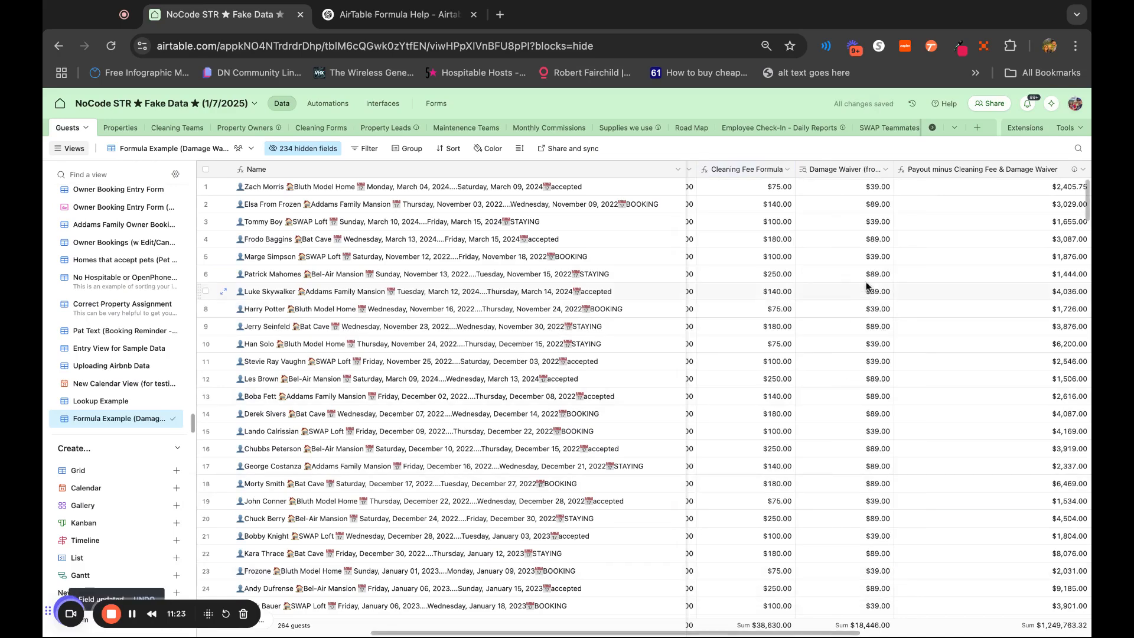
Compare the Cleaning Fee, Cleaning Fee Formula and Pet Fee columns, and read the attached pet fee request in the Properties table
{"action": "scroll", "coordinate": [846, 270], "scroll_direction": "left", "scroll_amount": 3}
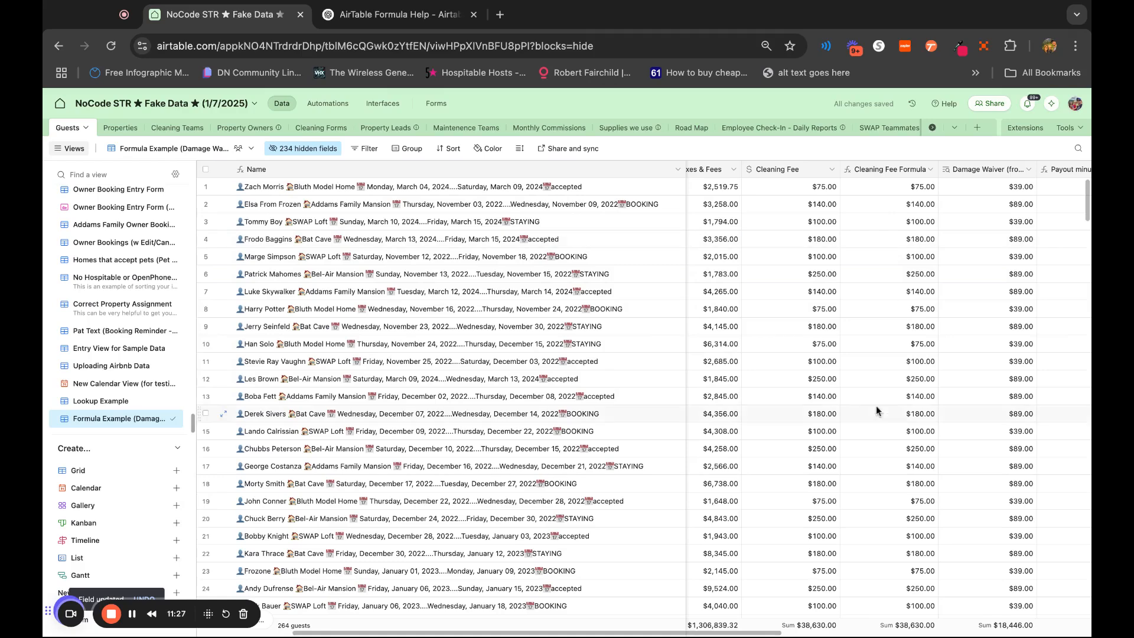
{"action": "scroll", "coordinate": [877, 432], "scroll_direction": "right", "scroll_amount": 1}
{"action": "scroll", "coordinate": [878, 432], "scroll_direction": "right", "scroll_amount": 10}
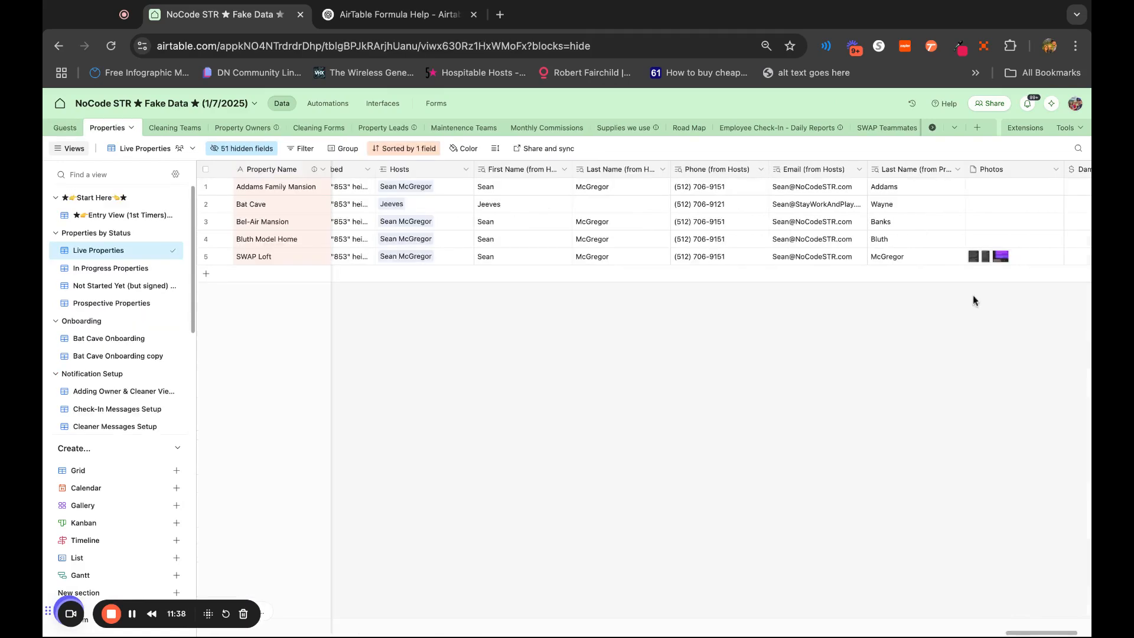
{"action": "left_click", "coordinate": [972, 256]}
{"action": "left_click", "coordinate": [973, 255]}
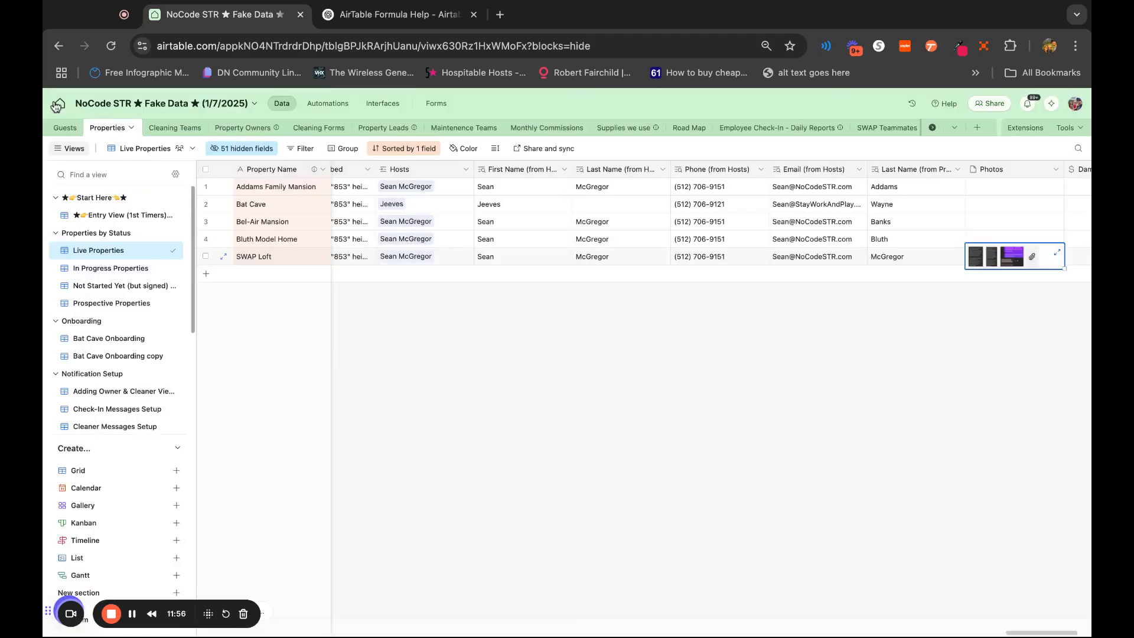
{"action": "left_click", "coordinate": [56, 105]}
{"action": "left_click", "coordinate": [65, 128]}
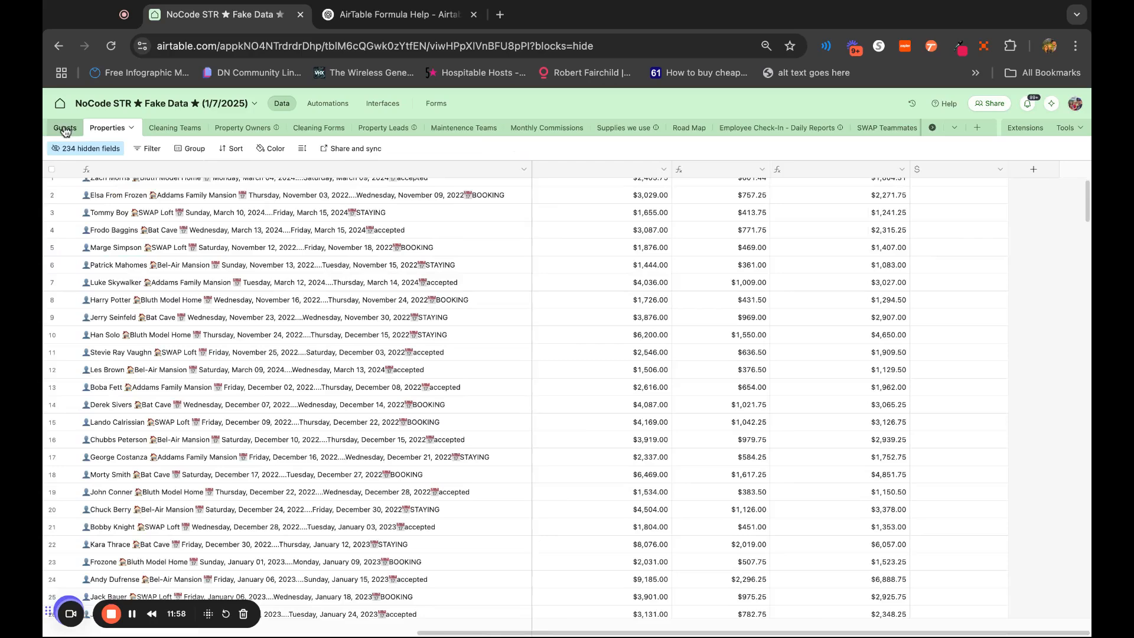
{"action": "scroll", "coordinate": [876, 328], "scroll_direction": "left", "scroll_amount": 10}
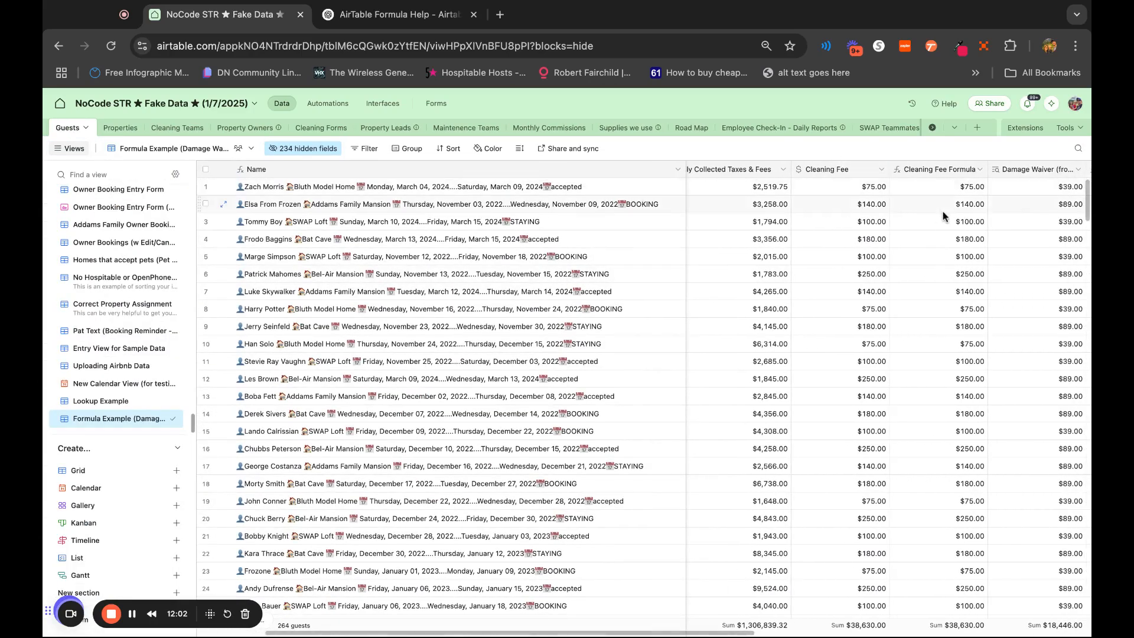
Enter a pet fee of 120 for the bookings in rows 1, 10, 17 and 23
{"action": "scroll", "coordinate": [872, 213], "scroll_direction": "right", "scroll_amount": 10}
{"action": "left_click", "coordinate": [968, 188]}
{"action": "type", "text": "12"}
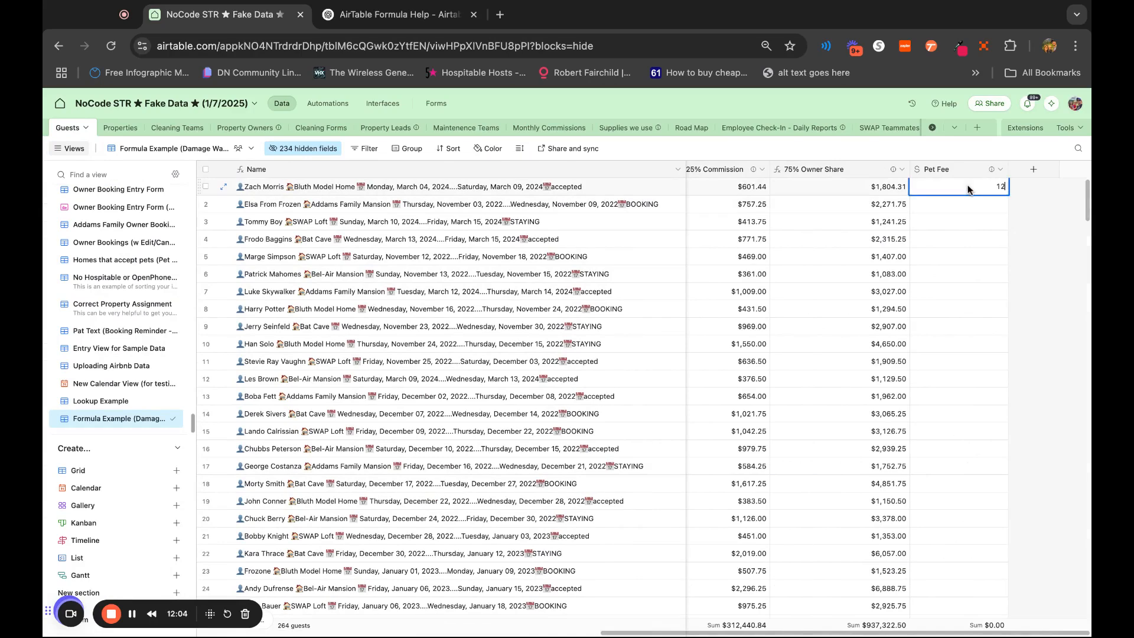
{"action": "type", "text": "0"}
{"action": "key", "text": "Return"}
{"action": "left_click", "coordinate": [993, 467]}
{"action": "type", "text": "120"}
{"action": "key", "text": "Return"}
{"action": "left_click", "coordinate": [980, 570]}
{"action": "type", "text": "120"}
{"action": "key", "text": "Return"}
{"action": "left_click", "coordinate": [964, 347]}
{"action": "type", "text": "120"}
{"action": "key", "text": "Return"}
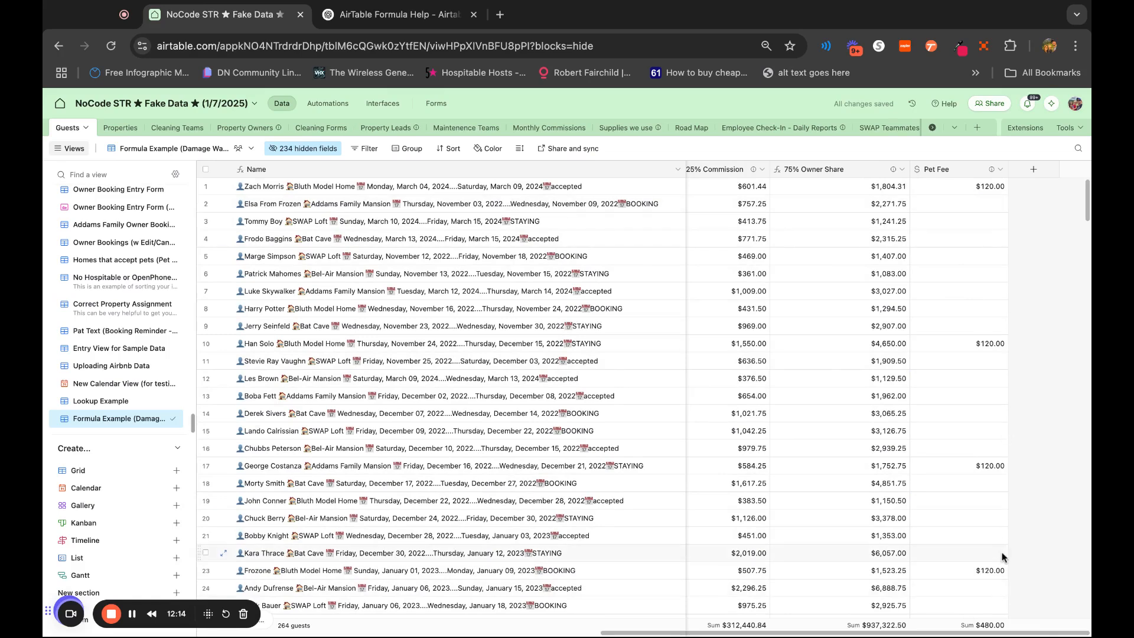
{"action": "scroll", "coordinate": [945, 614], "scroll_direction": "left", "scroll_amount": 5}
{"action": "scroll", "coordinate": [1002, 557], "scroll_direction": "left", "scroll_amount": 5}
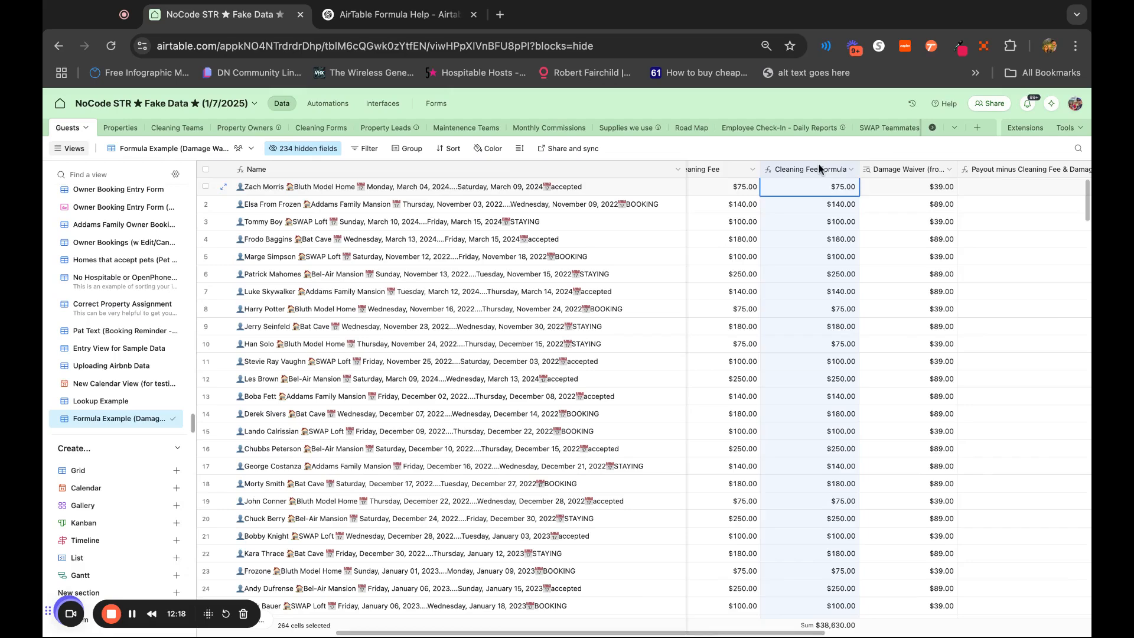
{"action": "double_click", "coordinate": [818, 167]}
{"action": "left_click", "coordinate": [784, 294]}
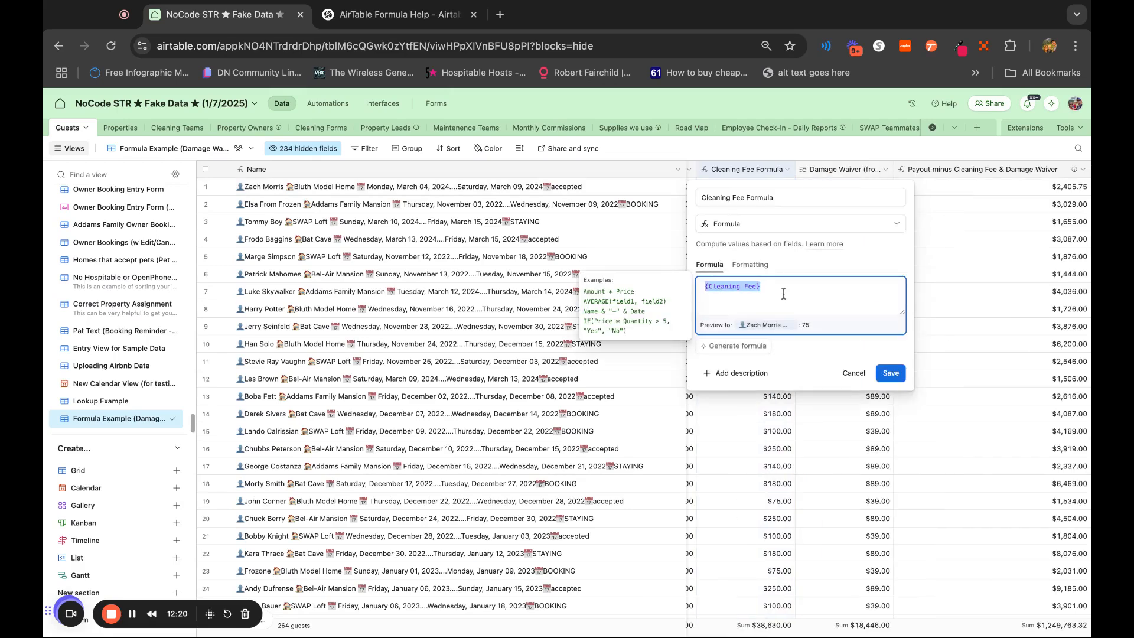
{"action": "left_click", "coordinate": [853, 374]}
Switch to the ChatGPT formula chat and review the drafted request for returning {Cleaning Fee} + 35 or {Cleaning Fee} depending on {Pet Fee}
{"action": "left_click", "coordinate": [396, 14]}
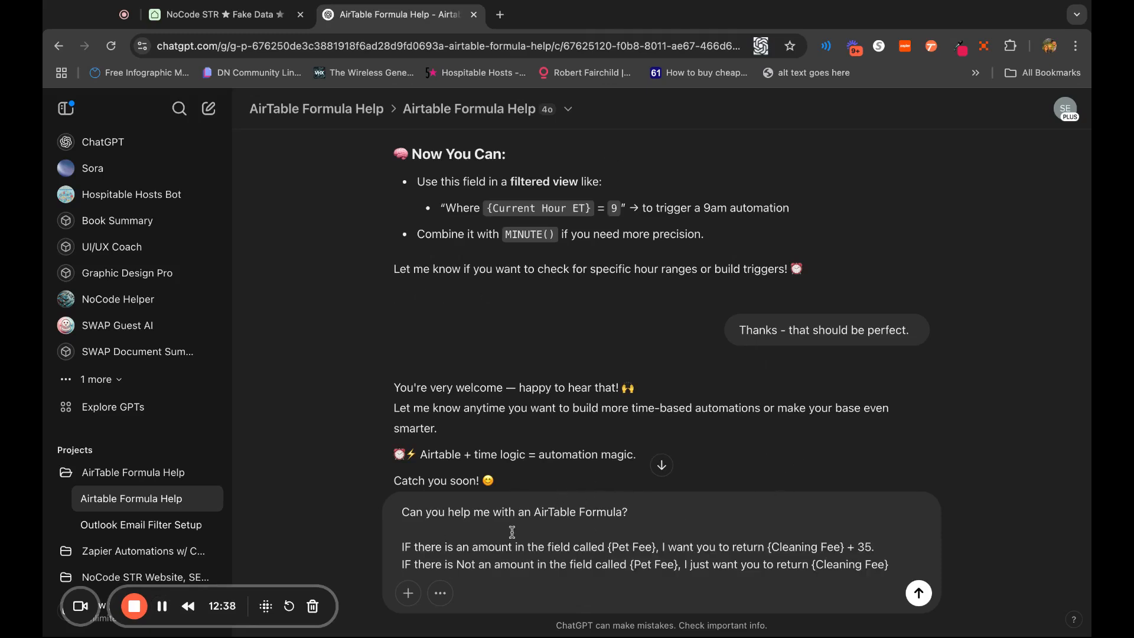
{"action": "triple_click", "coordinate": [403, 514]}
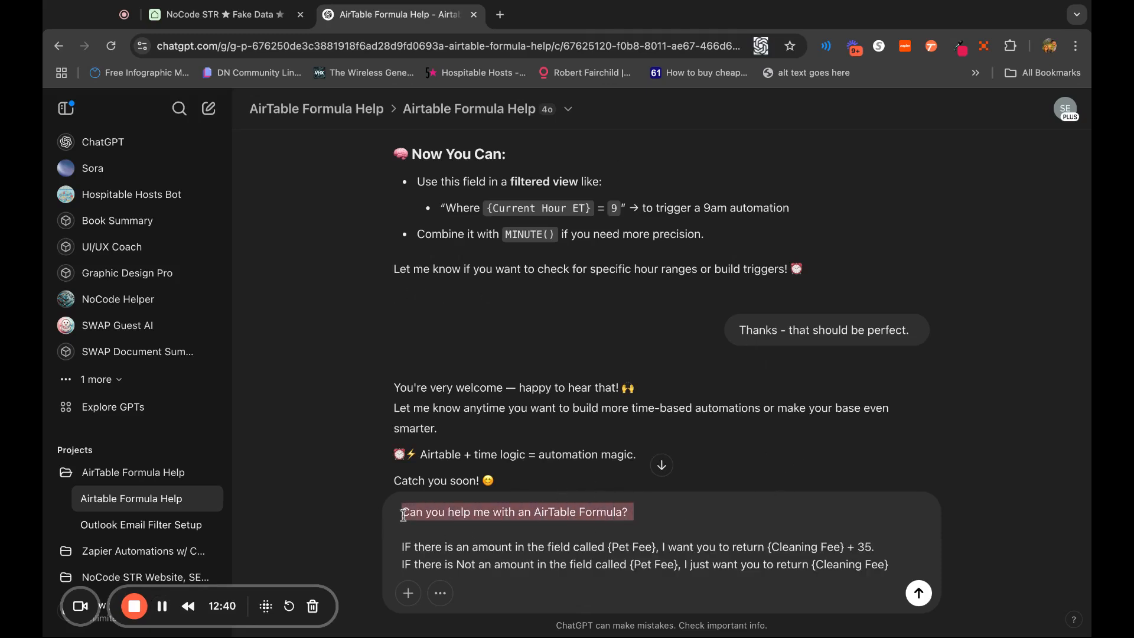
{"action": "key", "text": "Right"}
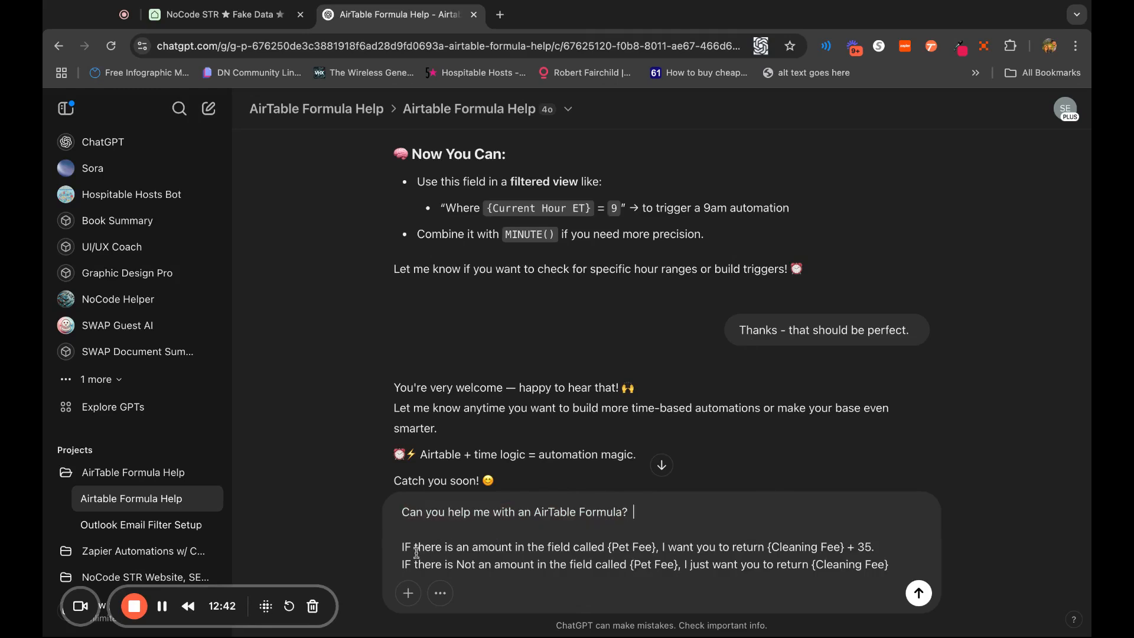
{"action": "left_click_drag", "start_coordinate": [403, 549], "coordinate": [646, 548]}
{"action": "left_click", "coordinate": [620, 549]}
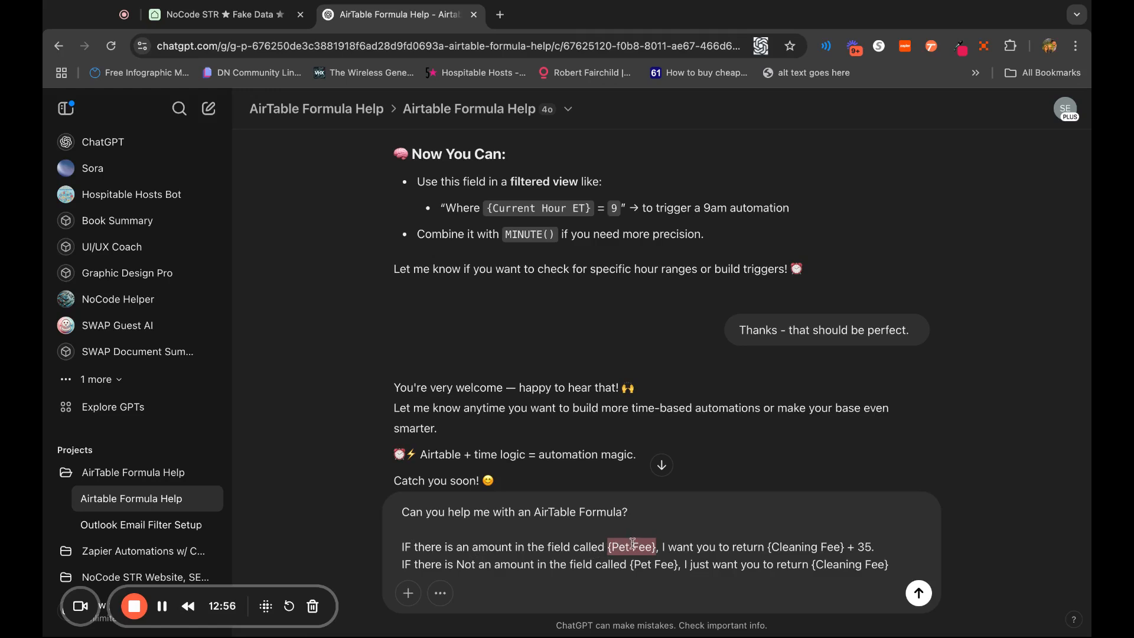
{"action": "left_click", "coordinate": [769, 547]}
{"action": "key", "text": "shift+Right"}
{"action": "key", "text": "shift+Right"}
{"action": "key", "text": "shift+Right"}
{"action": "key", "text": "shift+Right"}
{"action": "key", "text": "shift+Right"}
{"action": "key", "text": "shift+Right"}
{"action": "key", "text": "shift+Right"}
{"action": "key", "text": "shift+Right"}
{"action": "key", "text": "shift+Right"}
{"action": "key", "text": "shift+Right"}
{"action": "key", "text": "shift+Right"}
{"action": "key", "text": "shift+Right"}
{"action": "key", "text": "shift+Right"}
{"action": "key", "text": "shift+Right"}
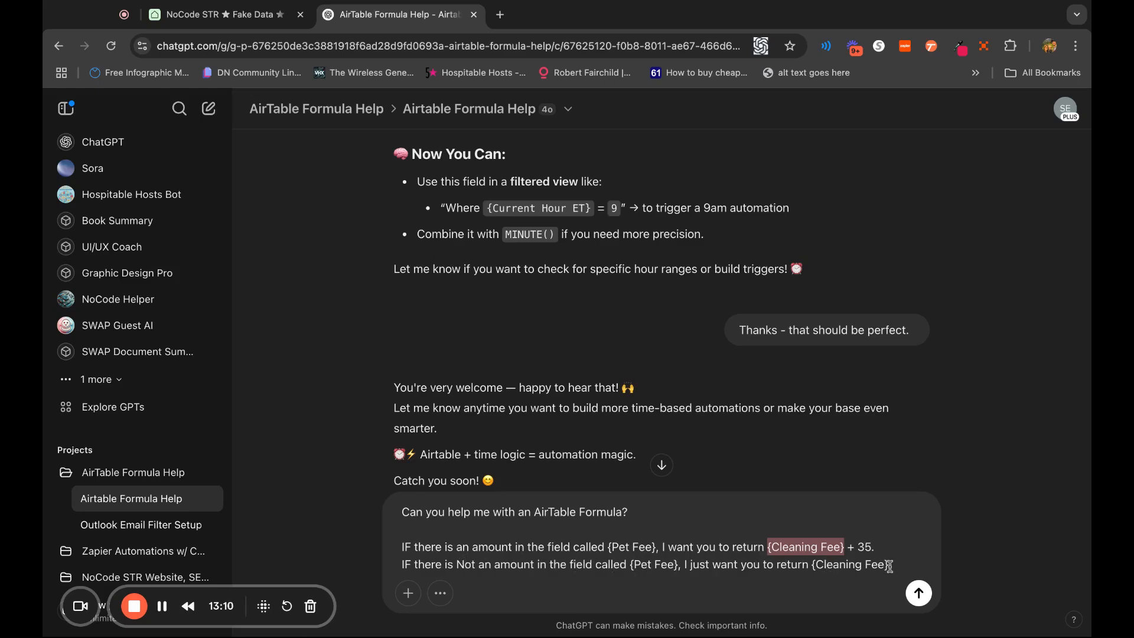
Send the drafted formula request to ChatGPT and copy the IF formula from its reply
{"action": "left_click", "coordinate": [918, 592]}
{"action": "scroll", "coordinate": [881, 378], "scroll_direction": "up", "scroll_amount": 2}
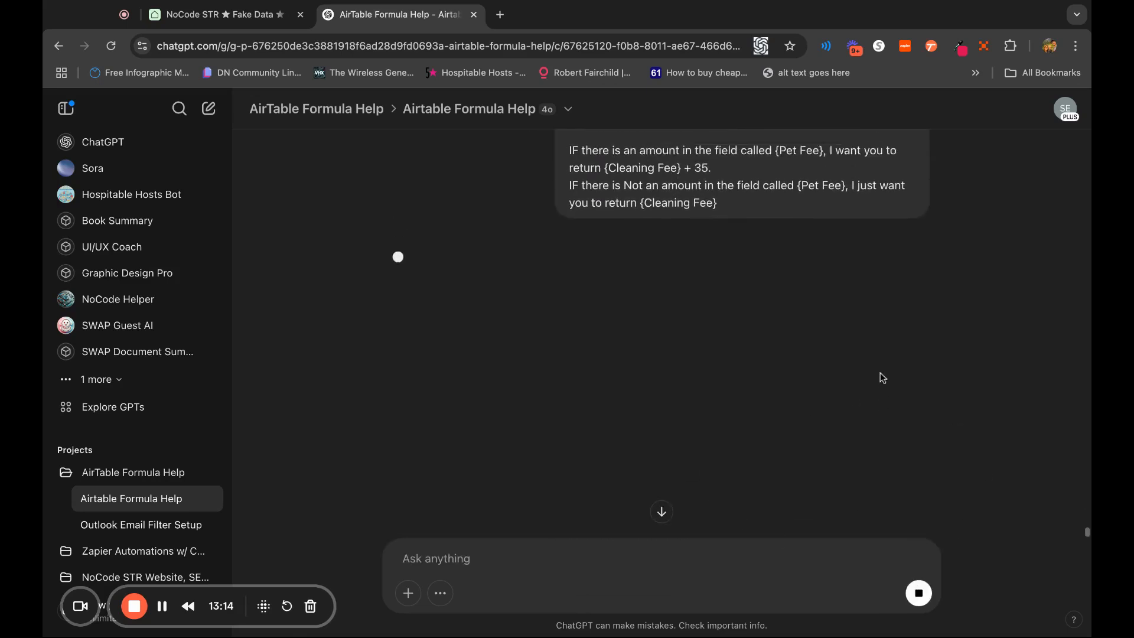
{"action": "scroll", "coordinate": [881, 377], "scroll_direction": "up", "scroll_amount": 1}
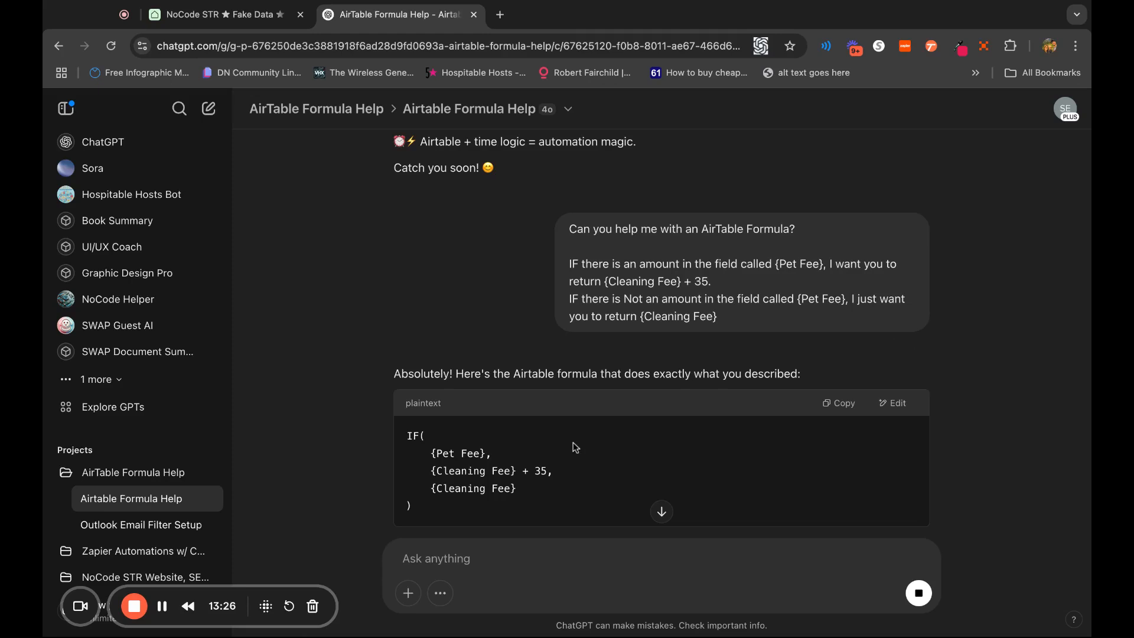
{"action": "left_click", "coordinate": [844, 408]}
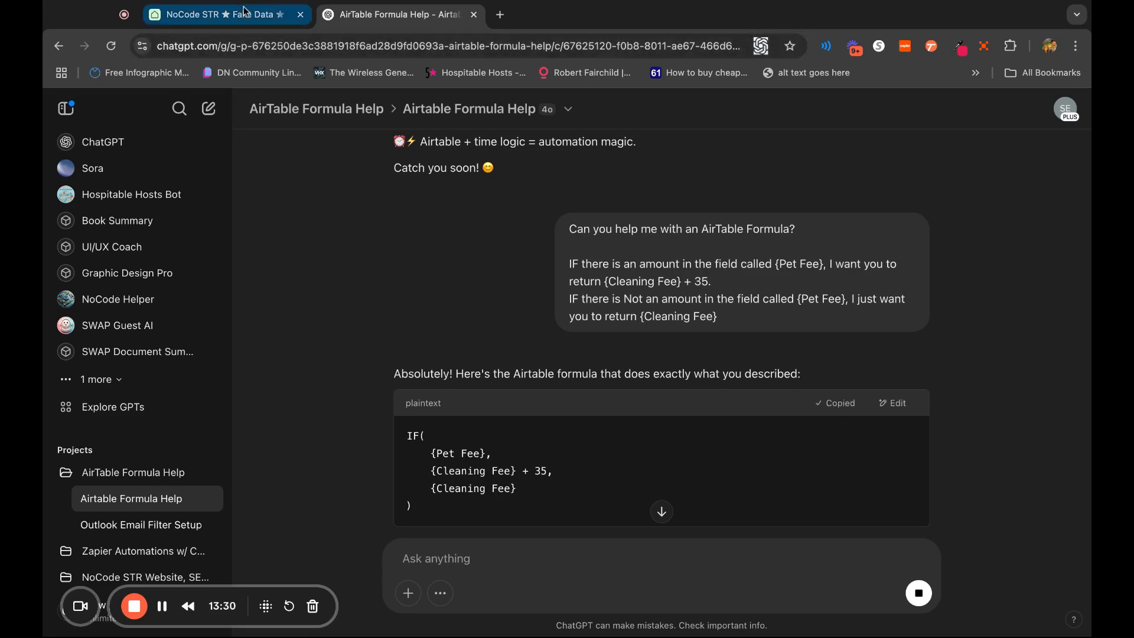
Return to Airtable and replace the Cleaning Fee Formula field's formula with IF({Pet Fee}, {Cleaning Fee} + 35, {Cleaning Fee}), saving the field
{"action": "left_click", "coordinate": [225, 14]}
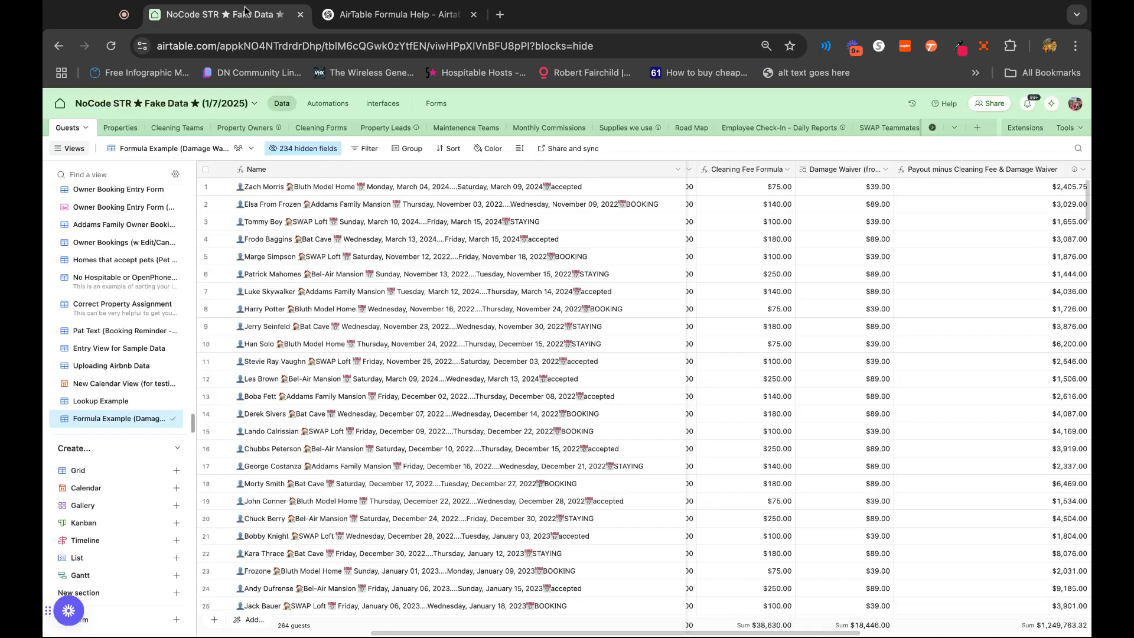
{"action": "double_click", "coordinate": [744, 169]}
{"action": "left_click", "coordinate": [799, 290]}
{"action": "key", "text": "ctrl+a"}
{"action": "key", "text": "ctrl+v"}
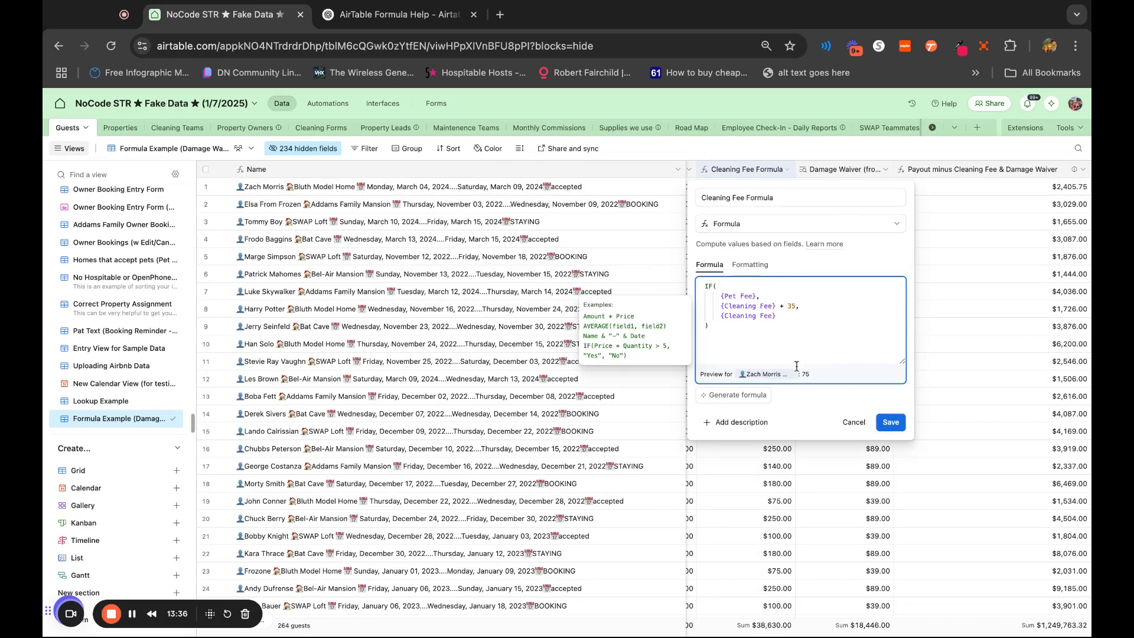
{"action": "left_click", "coordinate": [888, 423]}
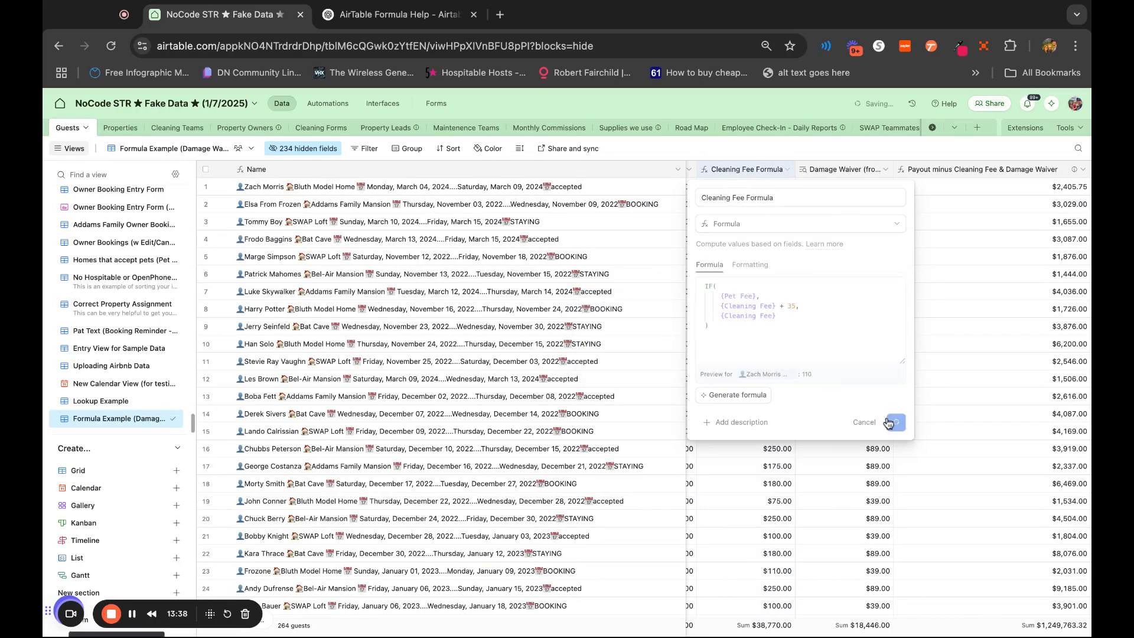
Enter a pet fee of 120 for the booking in row 2 and compare its Cleaning Fee and Cleaning Fee Formula values
{"action": "scroll", "coordinate": [845, 304], "scroll_direction": "left", "scroll_amount": 3}
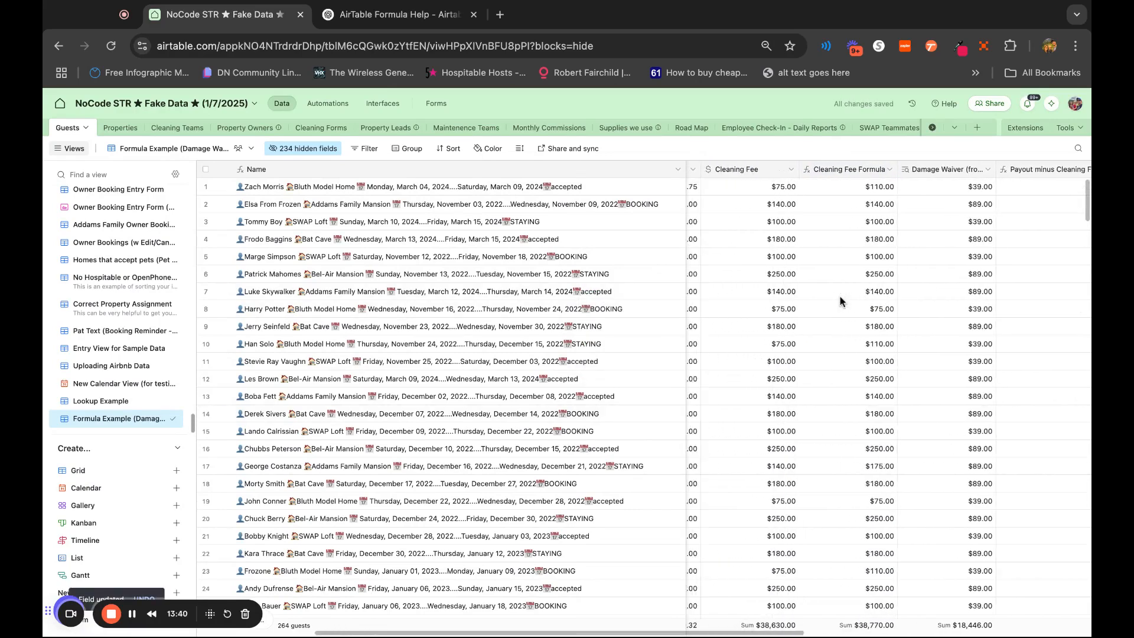
{"action": "scroll", "coordinate": [884, 224], "scroll_direction": "left", "scroll_amount": 1}
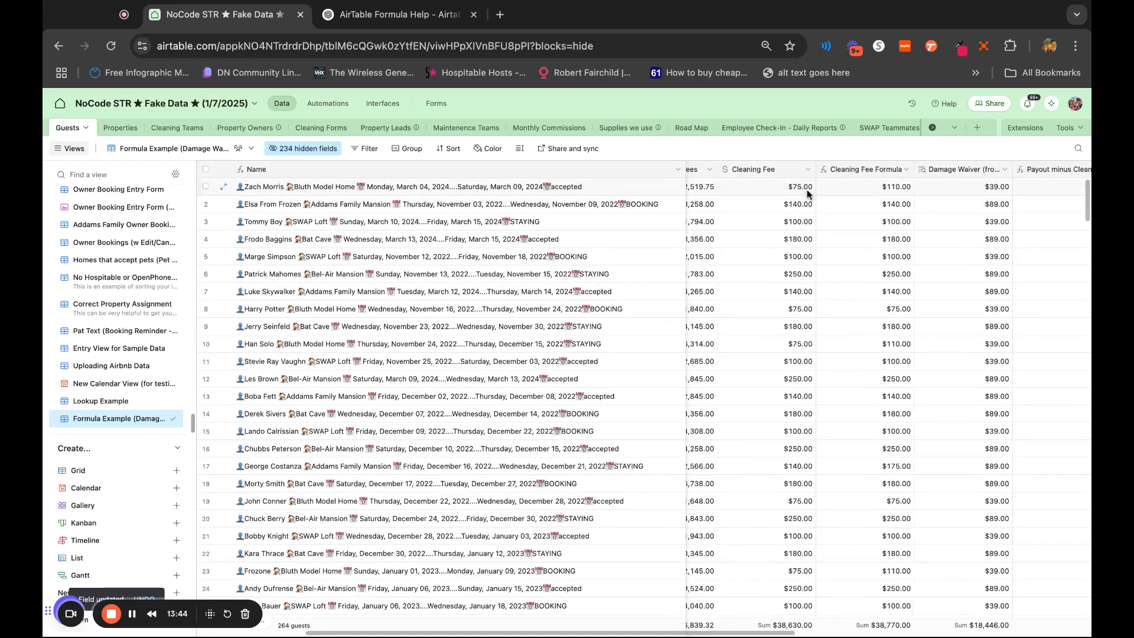
{"action": "scroll", "coordinate": [935, 203], "scroll_direction": "right", "scroll_amount": 10}
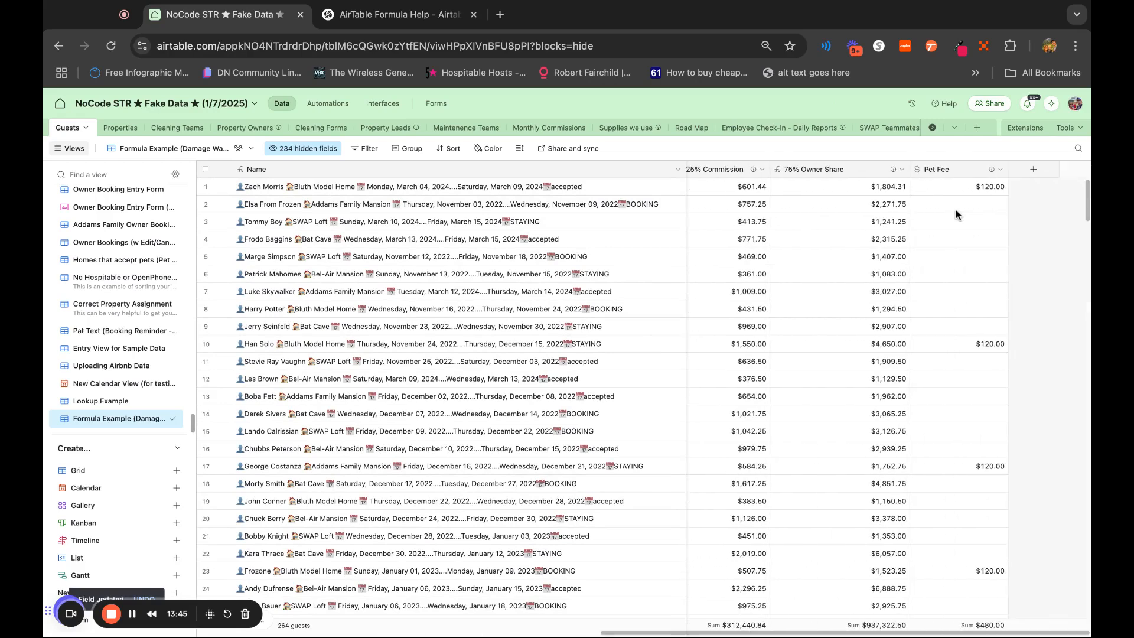
{"action": "scroll", "coordinate": [942, 281], "scroll_direction": "left", "scroll_amount": 8}
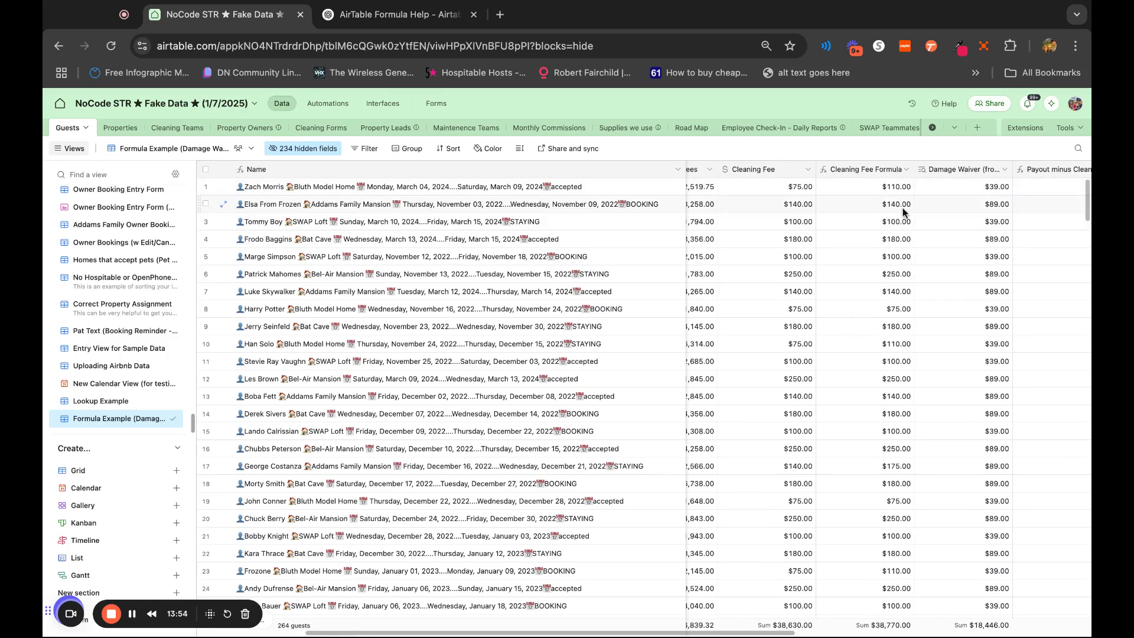
{"action": "scroll", "coordinate": [902, 209], "scroll_direction": "right", "scroll_amount": 10}
{"action": "double_click", "coordinate": [972, 212]}
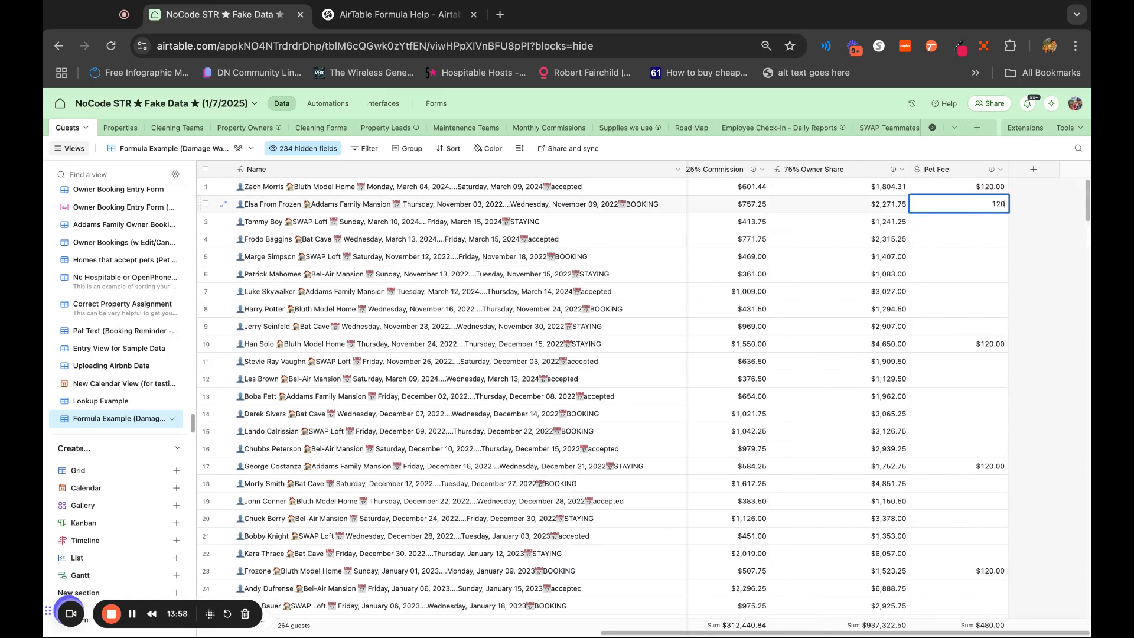
{"action": "left_click", "coordinate": [1068, 297]}
{"action": "scroll", "coordinate": [859, 367], "scroll_direction": "left", "scroll_amount": 10}
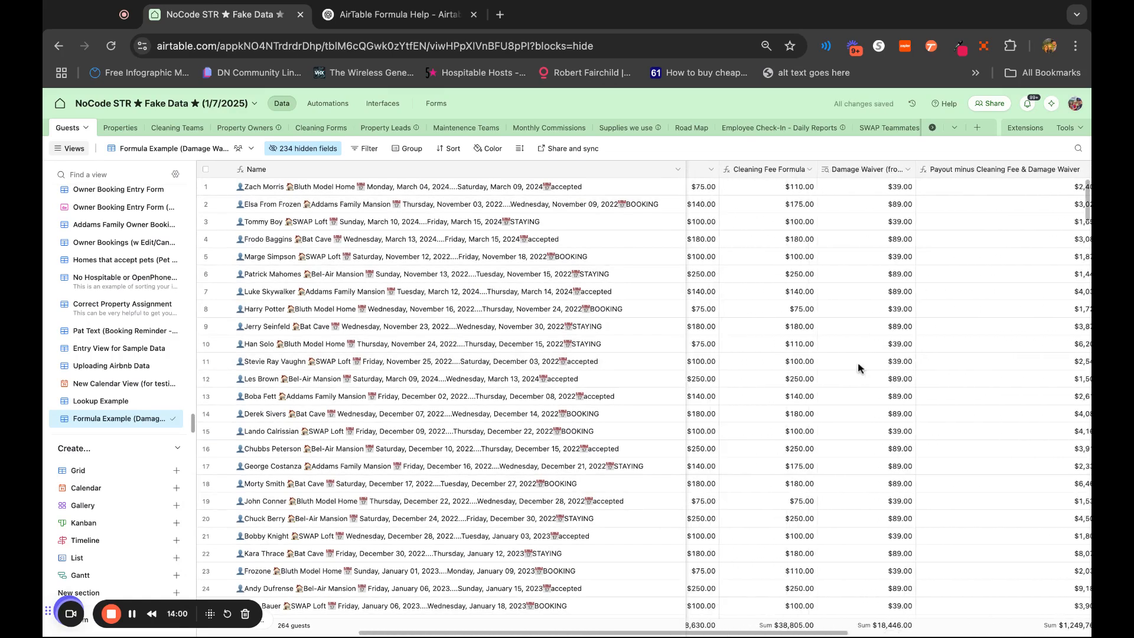
{"action": "scroll", "coordinate": [859, 366], "scroll_direction": "left", "scroll_amount": 3}
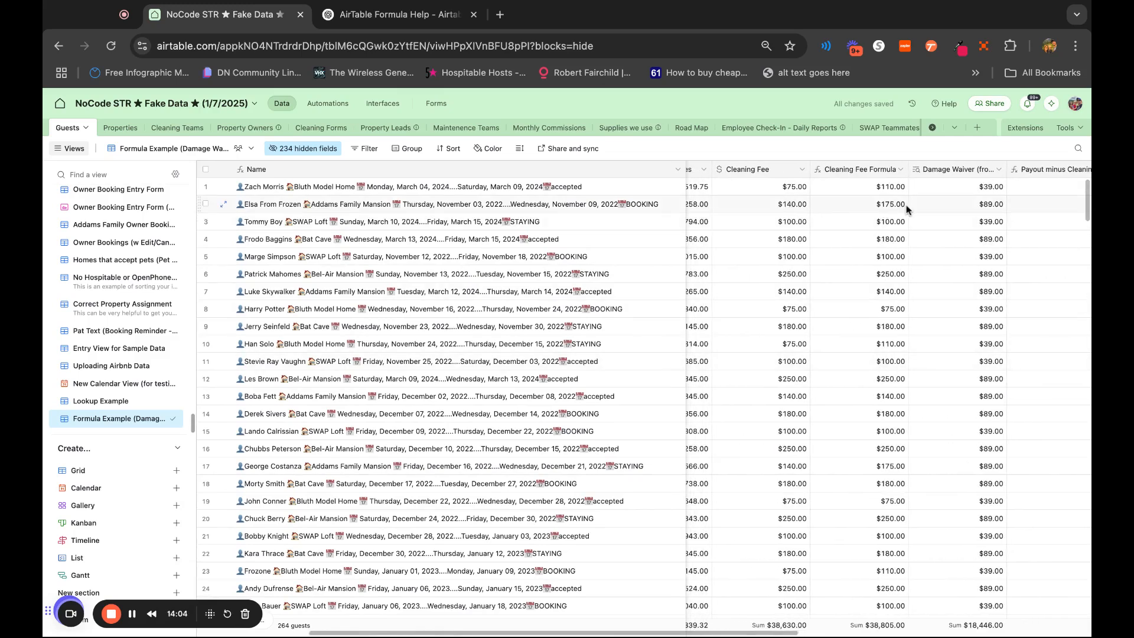
Clear the Pet Fee value for the booking in row 17
{"action": "scroll", "coordinate": [973, 525], "scroll_direction": "right", "scroll_amount": 5}
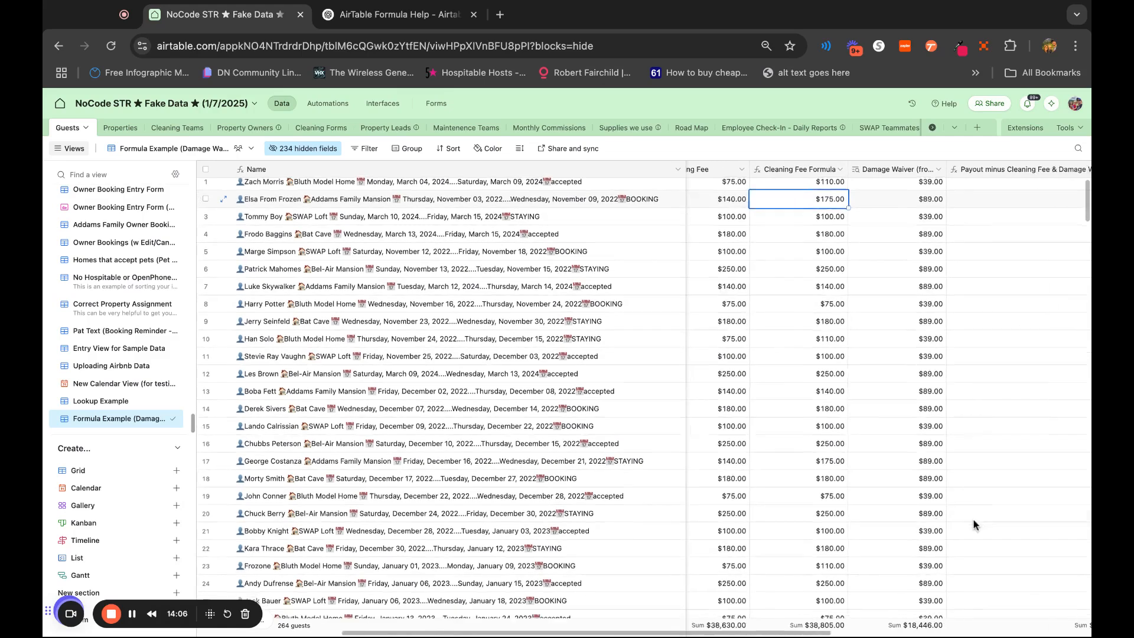
{"action": "scroll", "coordinate": [974, 525], "scroll_direction": "right", "scroll_amount": 3}
{"action": "left_click", "coordinate": [988, 468]}
{"action": "scroll", "coordinate": [788, 510], "scroll_direction": "left", "scroll_amount": 1}
{"action": "scroll", "coordinate": [788, 509], "scroll_direction": "left", "scroll_amount": 5}
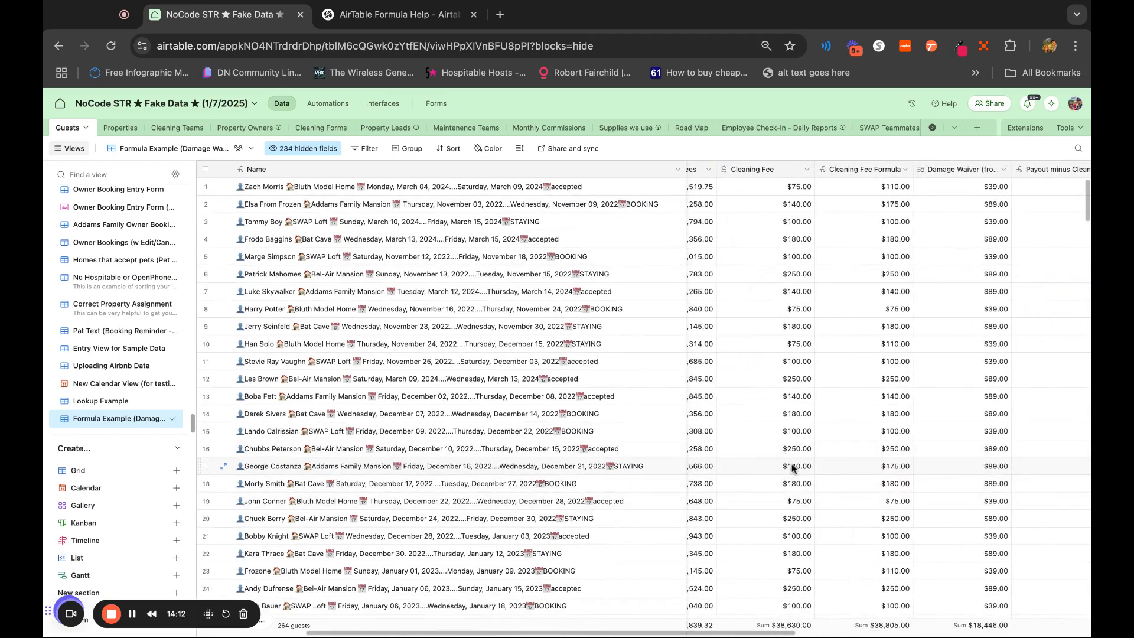
{"action": "scroll", "coordinate": [903, 469], "scroll_direction": "right", "scroll_amount": 6}
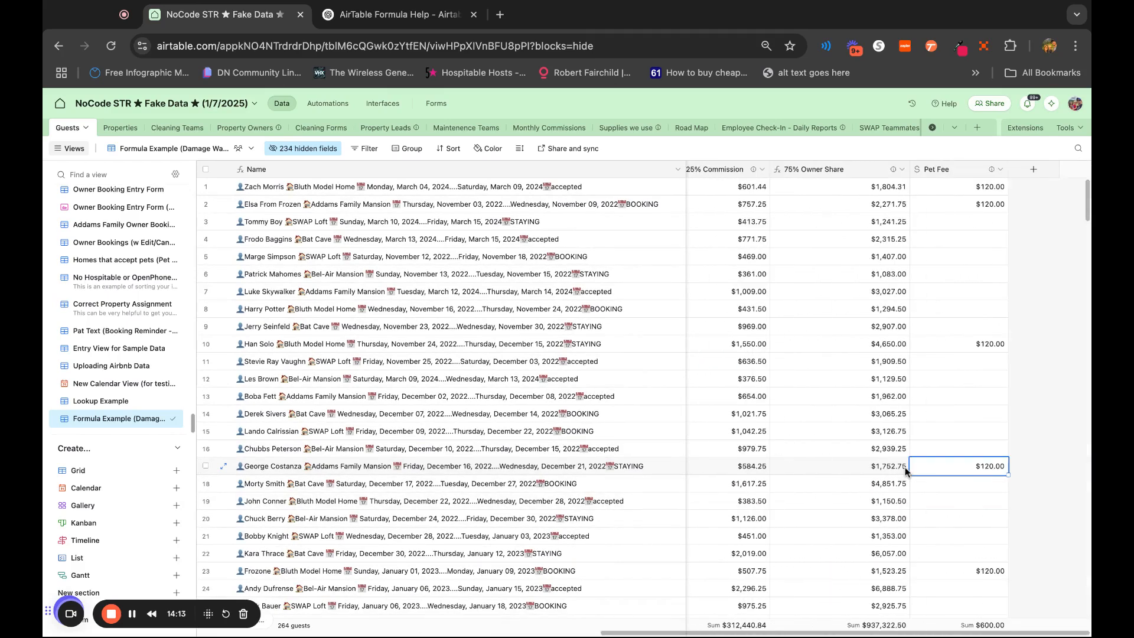
{"action": "double_click", "coordinate": [1006, 467]}
{"action": "key", "text": "BackSpace"}
{"action": "key", "text": "BackSpace"}
{"action": "key", "text": "BackSpace"}
{"action": "left_click", "coordinate": [1046, 516]}
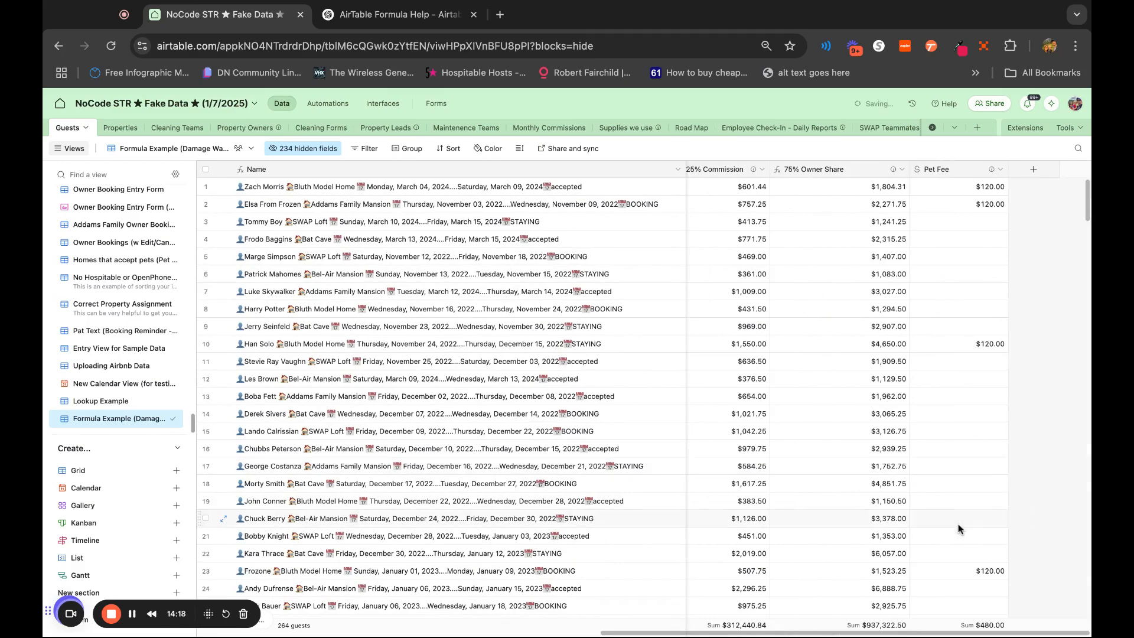
Compare the Cleaning Fee, Cleaning Fee Formula and Pet Fee values for the booking in row 17
{"action": "scroll", "coordinate": [959, 525], "scroll_direction": "left", "scroll_amount": 6}
{"action": "scroll", "coordinate": [959, 528], "scroll_direction": "left", "scroll_amount": 5}
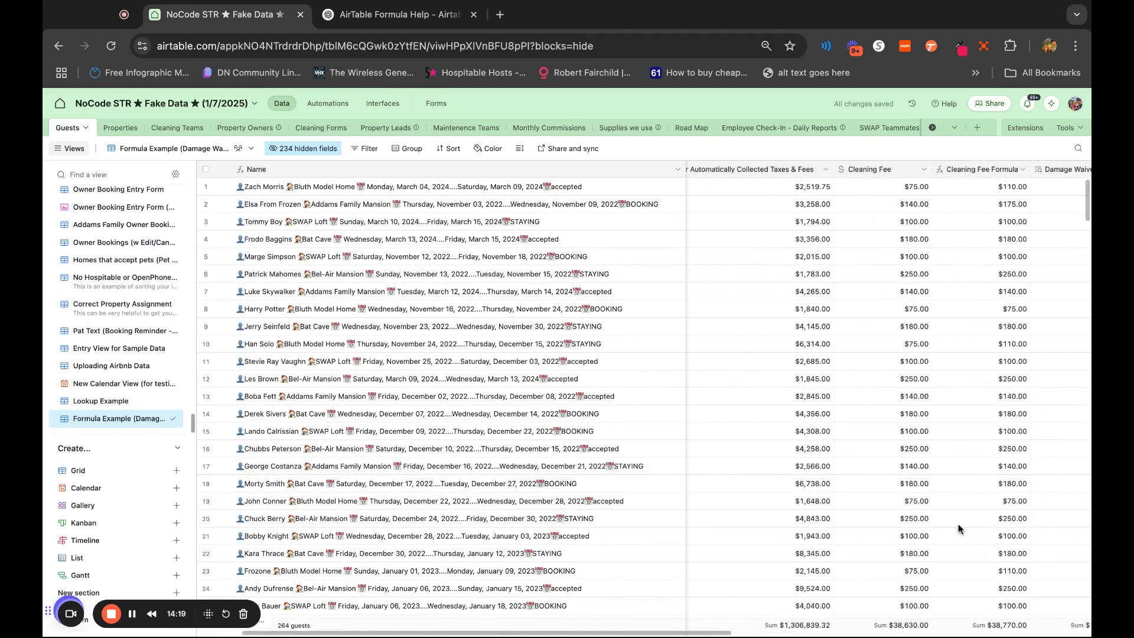
{"action": "left_click", "coordinate": [928, 466]}
{"action": "left_click", "coordinate": [1021, 470]}
{"action": "left_click", "coordinate": [912, 473]}
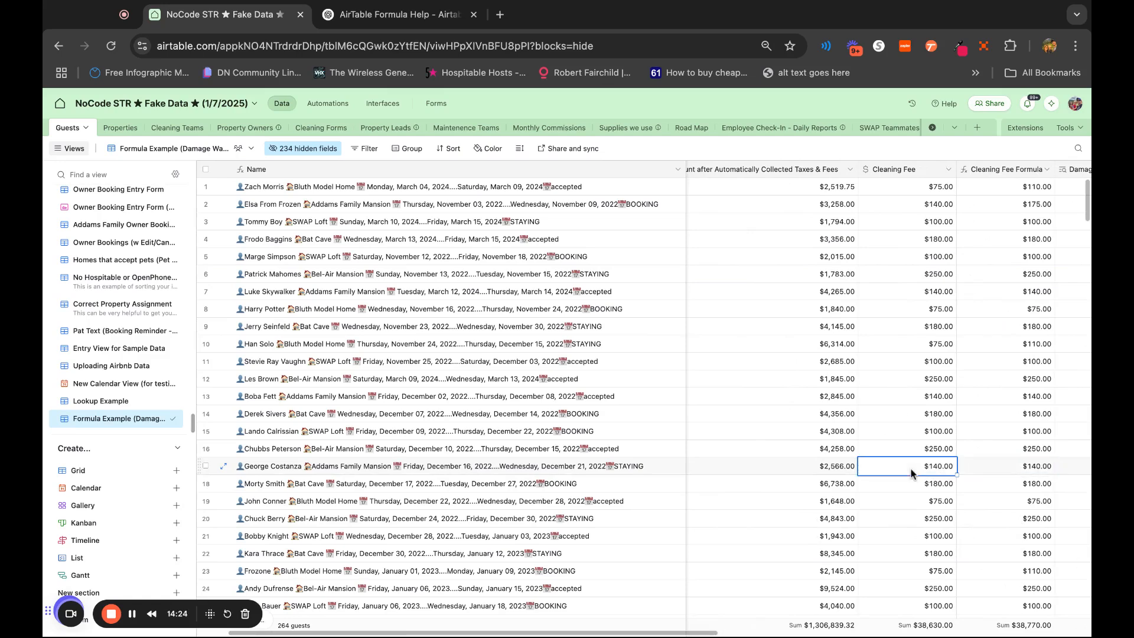
{"action": "left_click", "coordinate": [1000, 471]}
{"action": "scroll", "coordinate": [998, 468], "scroll_direction": "right", "scroll_amount": 10}
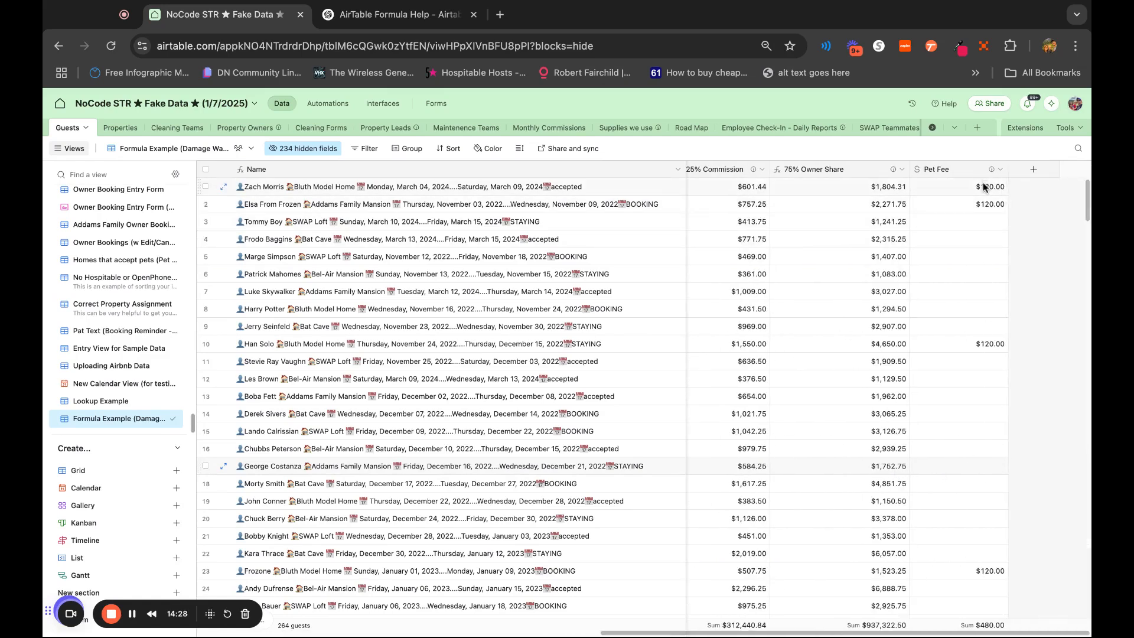
{"action": "scroll", "coordinate": [992, 372], "scroll_direction": "left", "scroll_amount": 4}
{"action": "scroll", "coordinate": [993, 372], "scroll_direction": "left", "scroll_amount": 6}
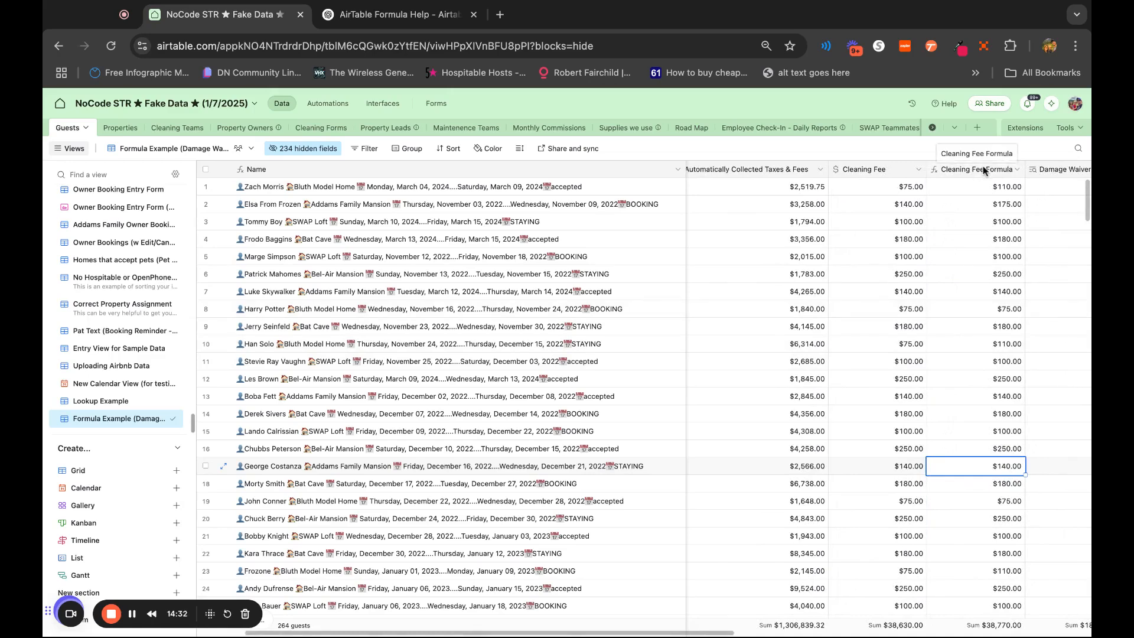
In the Payout minus Cleaning Fee & Damage Waiver field's formula, replace {Cleaning Fee} with {Cleaning Fee Formula}, then save and confirm the change
{"action": "scroll", "coordinate": [1012, 455], "scroll_direction": "right", "scroll_amount": 1}
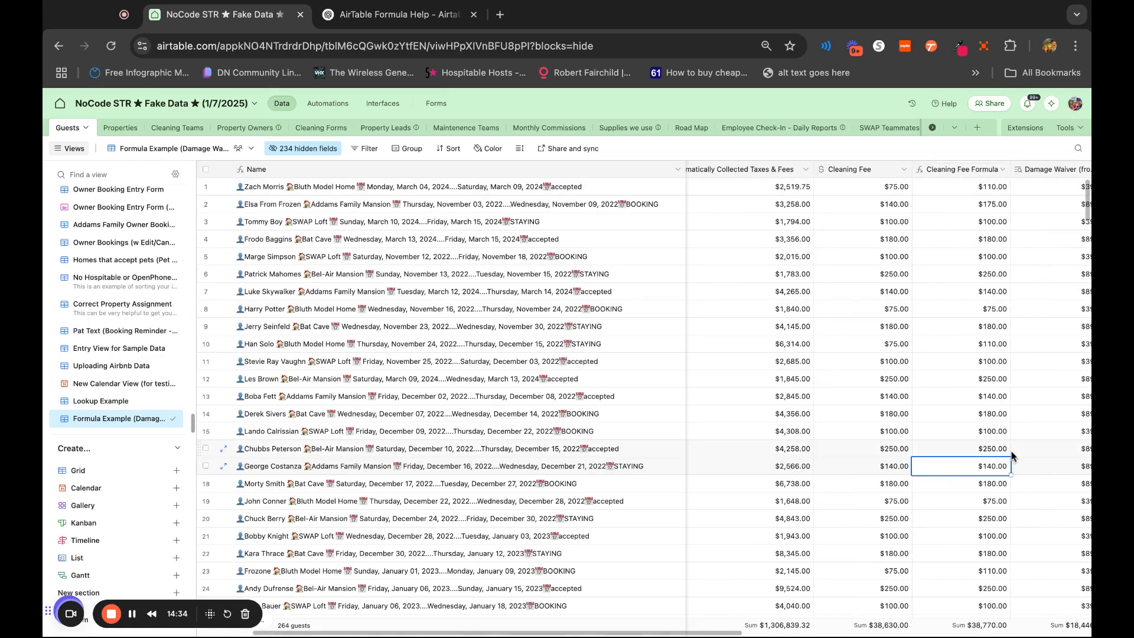
{"action": "scroll", "coordinate": [1004, 466], "scroll_direction": "right", "scroll_amount": 1}
{"action": "scroll", "coordinate": [1005, 466], "scroll_direction": "right", "scroll_amount": 10}
{"action": "scroll", "coordinate": [1004, 466], "scroll_direction": "right", "scroll_amount": 4}
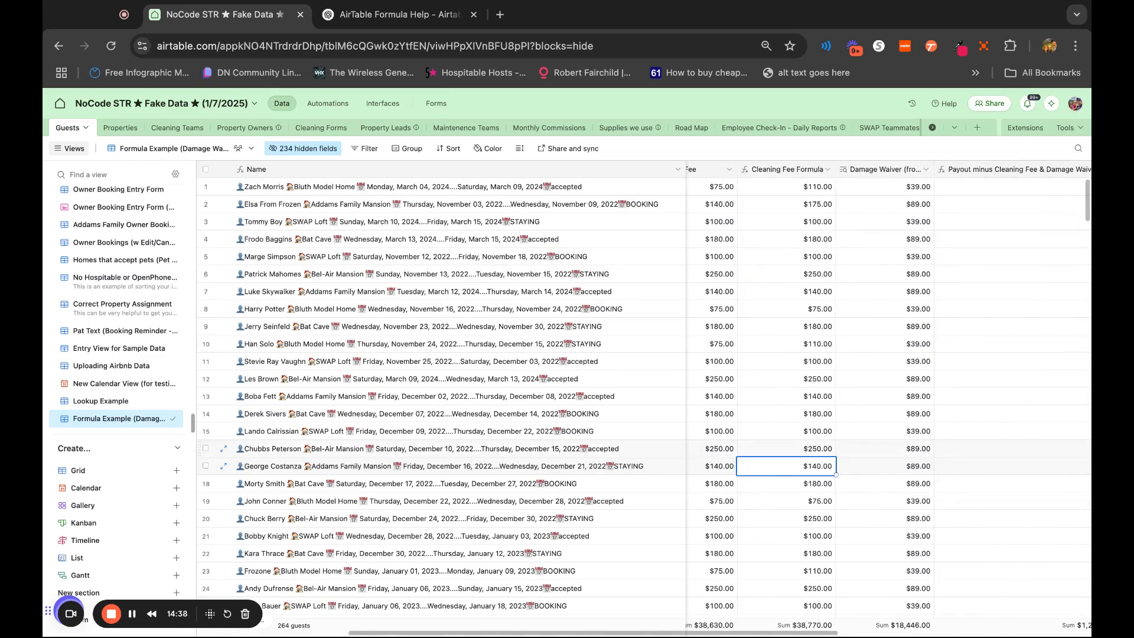
{"action": "scroll", "coordinate": [1005, 466], "scroll_direction": "right", "scroll_amount": 6}
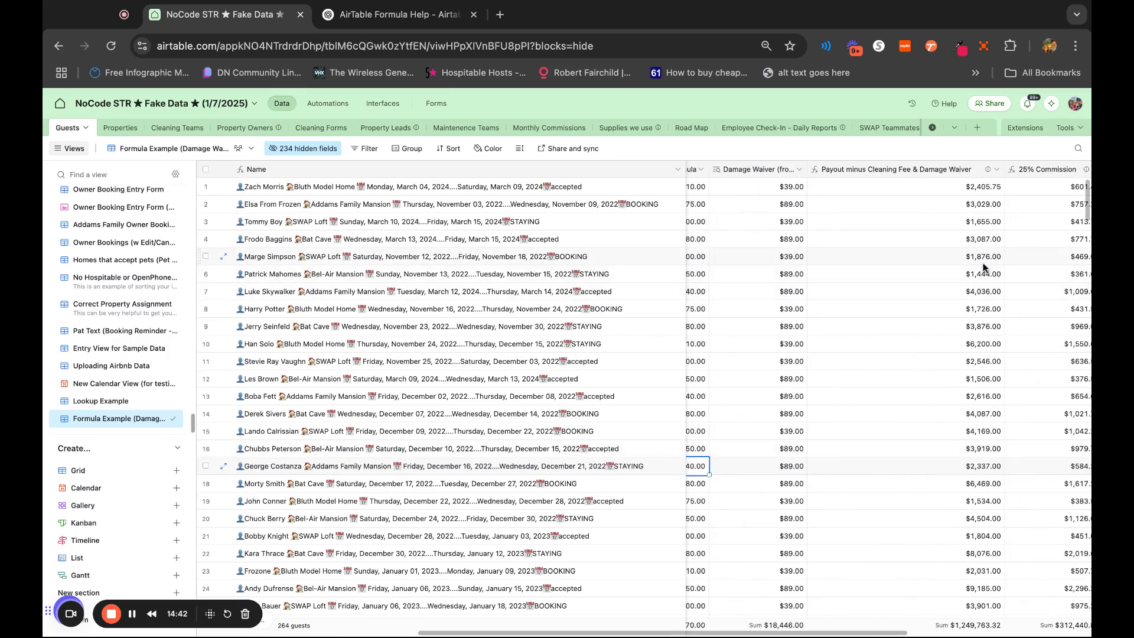
{"action": "double_click", "coordinate": [925, 171]}
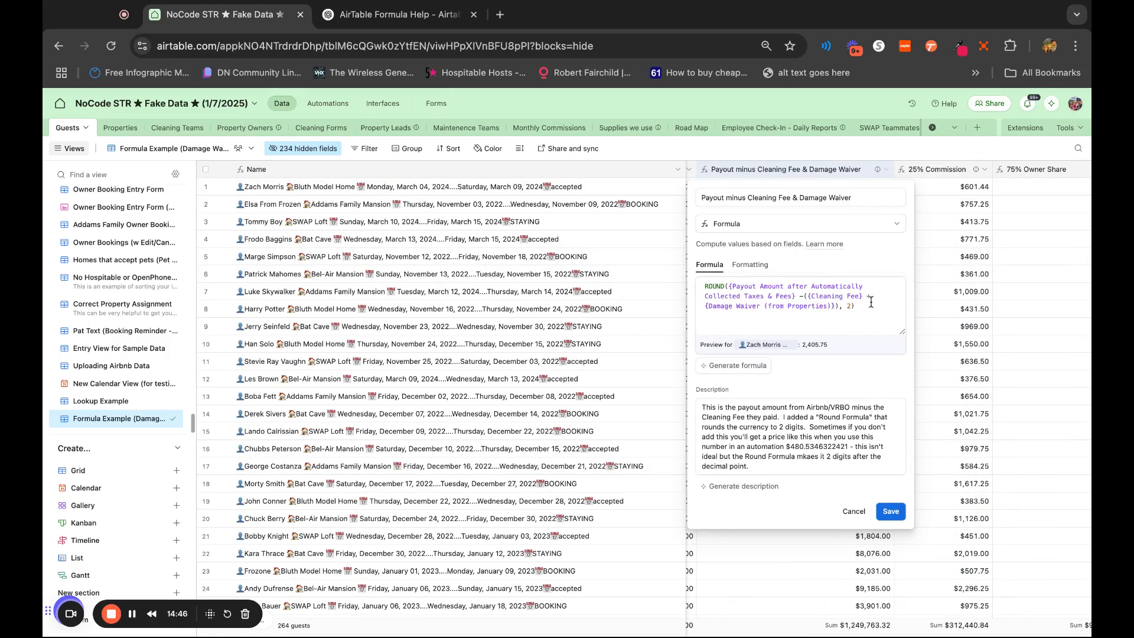
{"action": "left_click", "coordinate": [866, 305]}
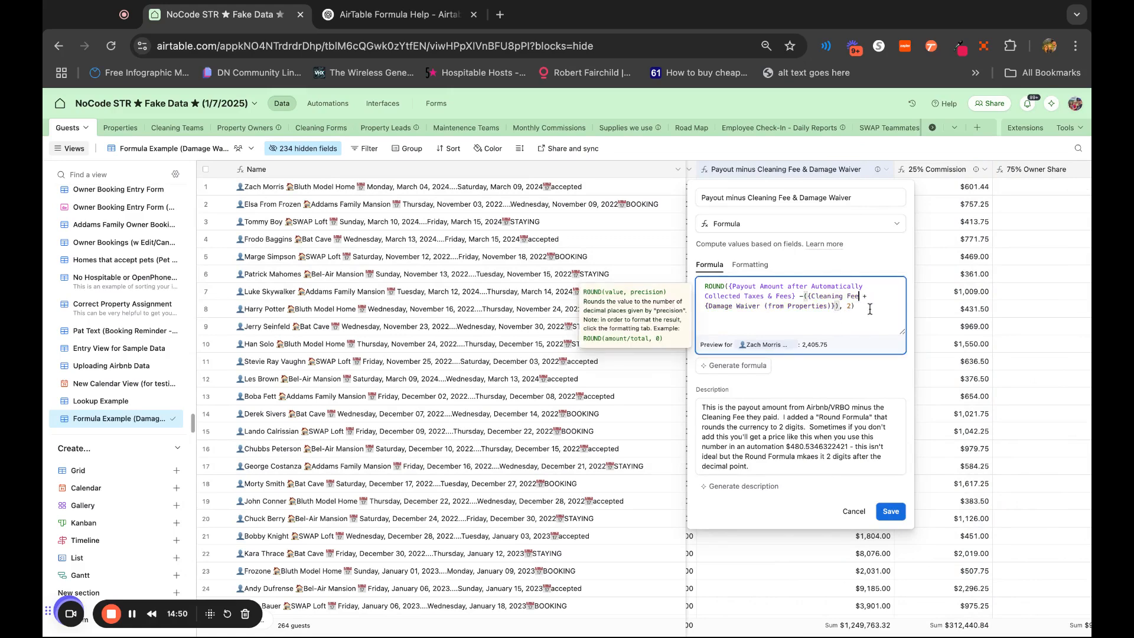
{"action": "type", "text": "formul"}
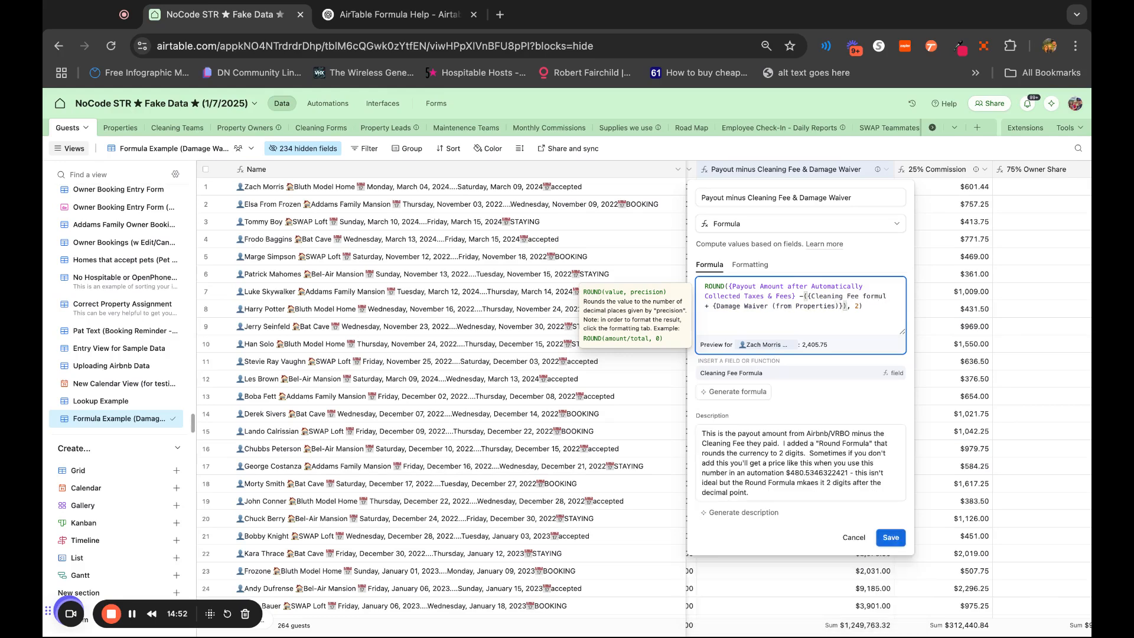
{"action": "left_click", "coordinate": [823, 374]}
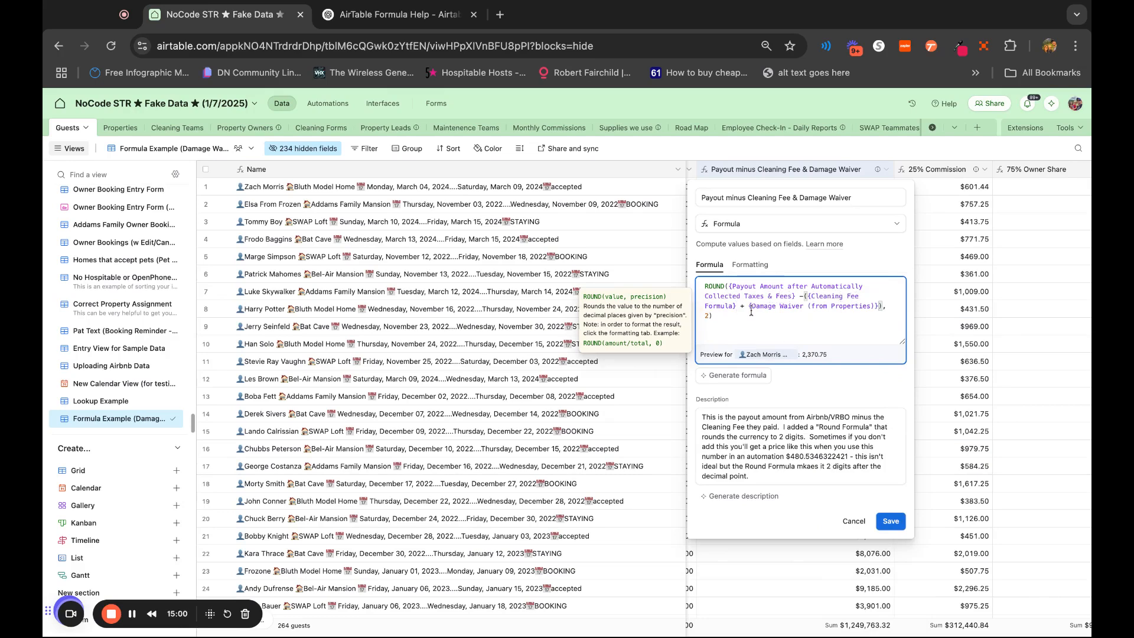
{"action": "left_click", "coordinate": [897, 523]}
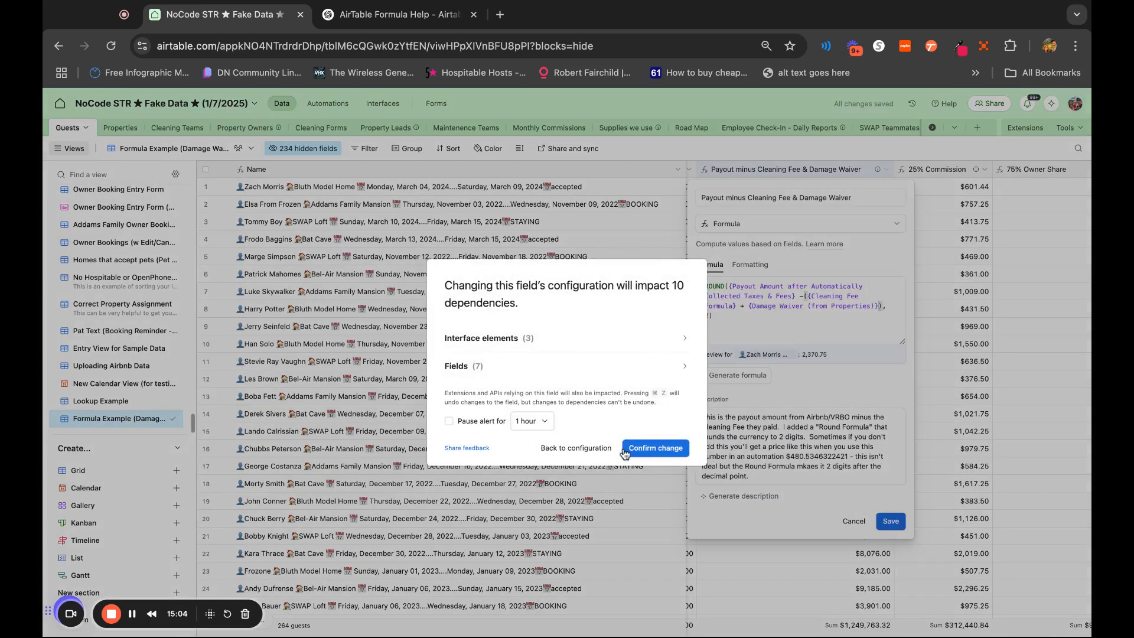
{"action": "left_click", "coordinate": [625, 452]}
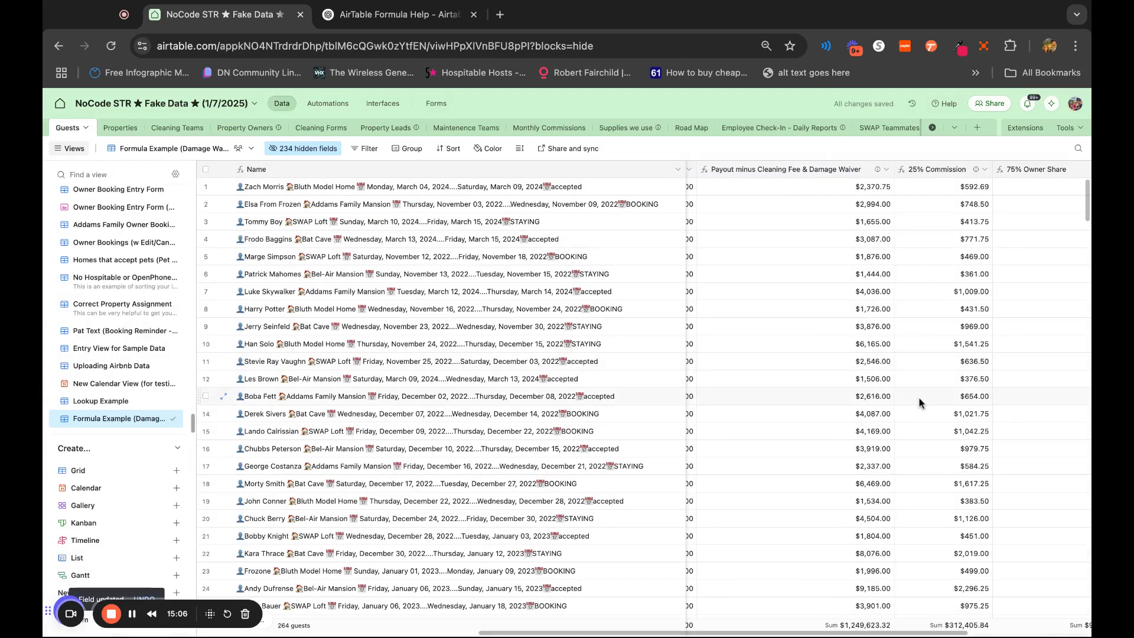
Review the 75% Owner Share field's formula and close its settings without saving
{"action": "scroll", "coordinate": [919, 404], "scroll_direction": "right", "scroll_amount": 5}
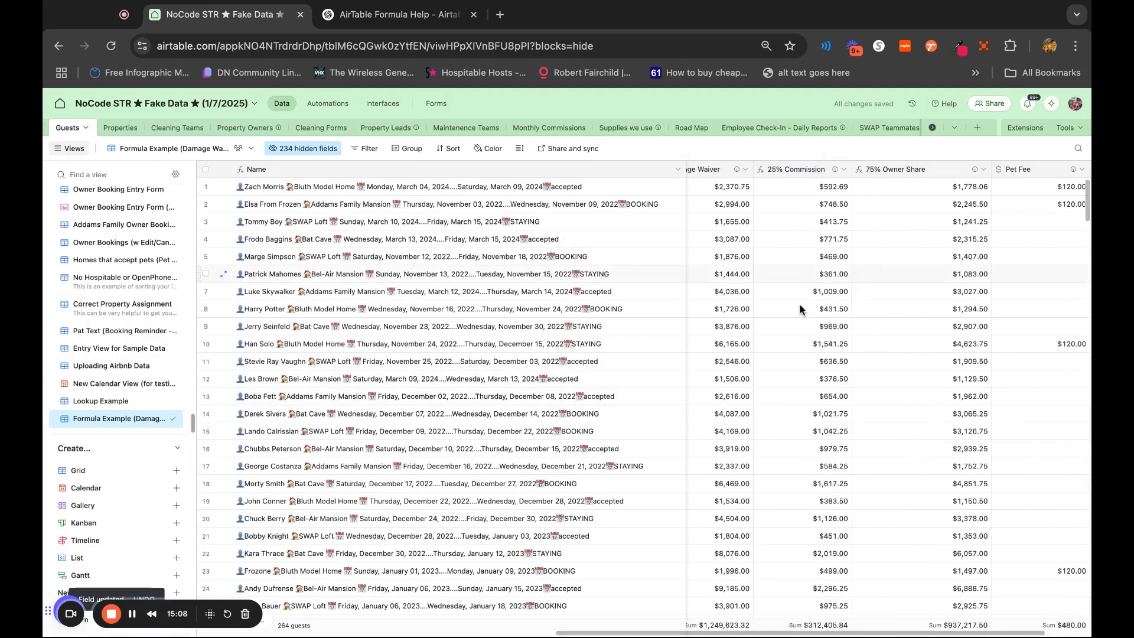
{"action": "double_click", "coordinate": [936, 171]}
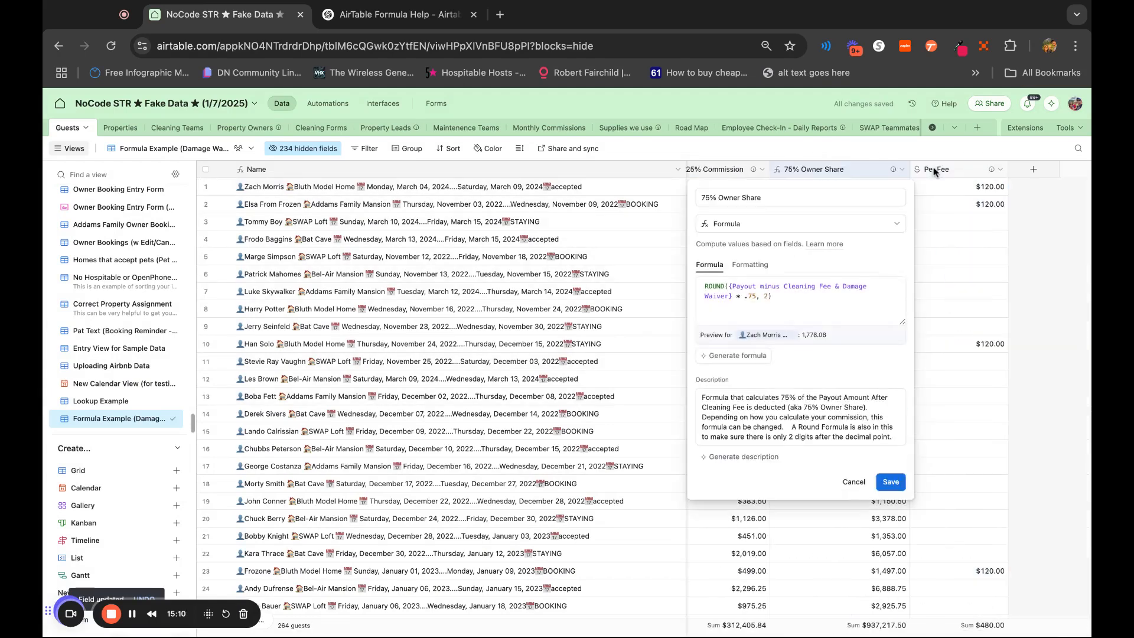
{"action": "left_click", "coordinate": [734, 296]}
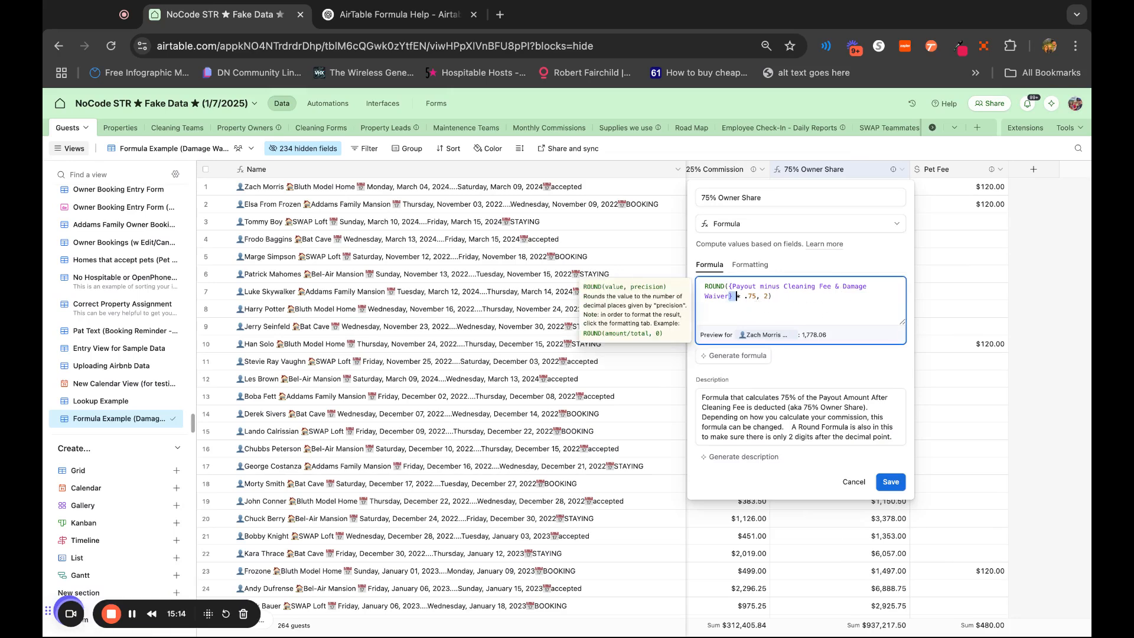
{"action": "left_click", "coordinate": [874, 312]}
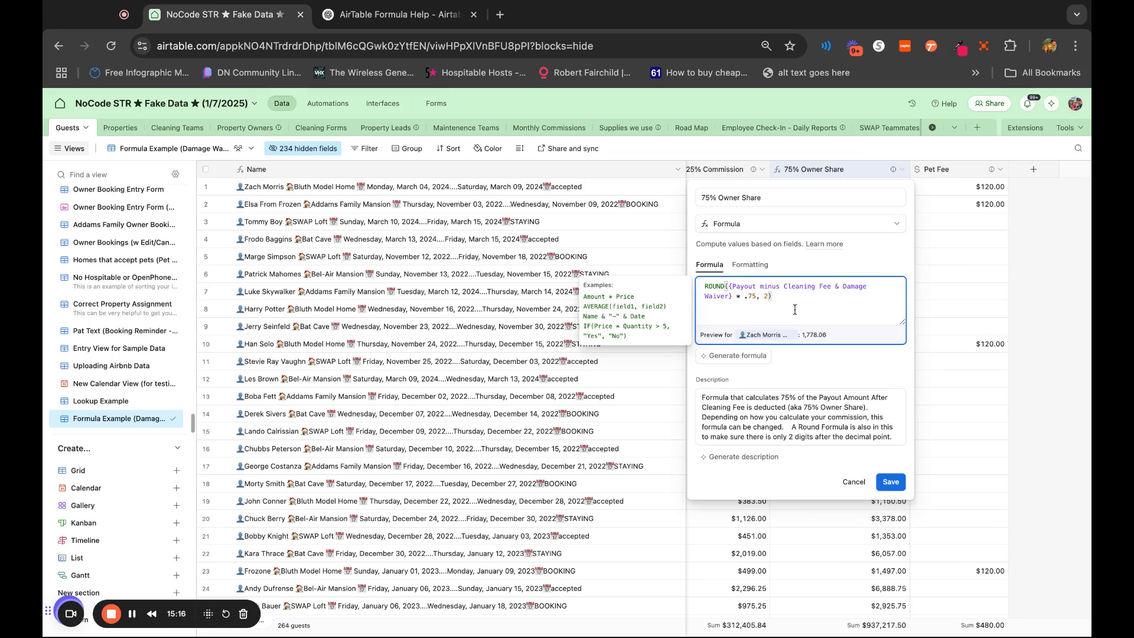
{"action": "left_click", "coordinate": [854, 482]}
Check the Payout minus Cleaning Fee & Damage Waiver formula without changing it, and examine the 25% Commission and 75% Owner Share amounts
{"action": "scroll", "coordinate": [845, 360], "scroll_direction": "left", "scroll_amount": 5}
{"action": "scroll", "coordinate": [844, 361], "scroll_direction": "left", "scroll_amount": 3}
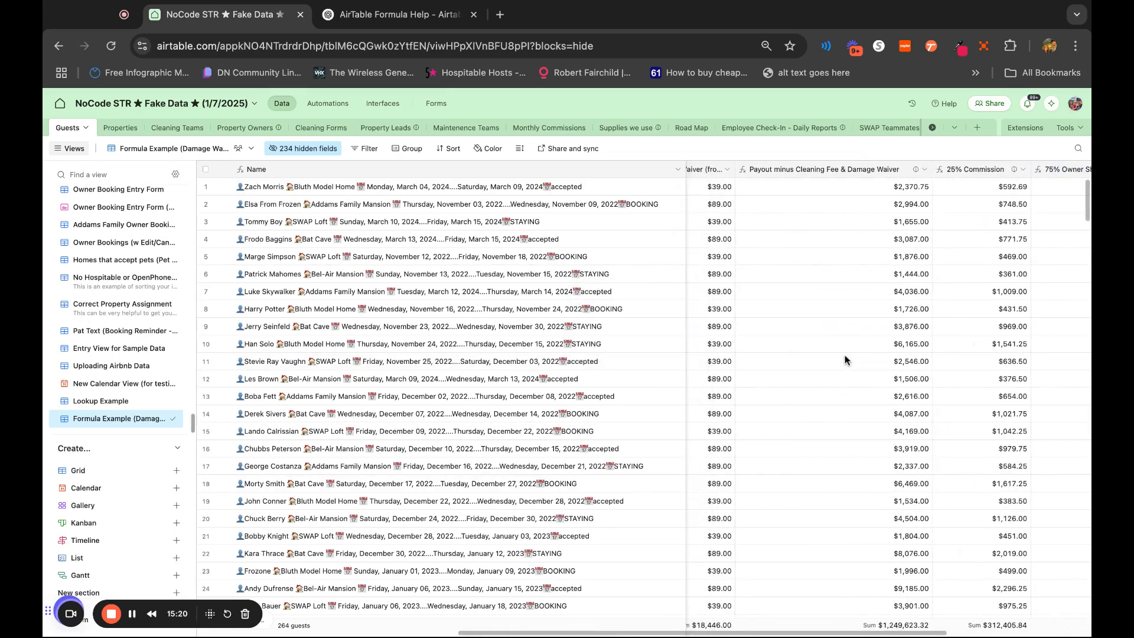
{"action": "double_click", "coordinate": [908, 176]}
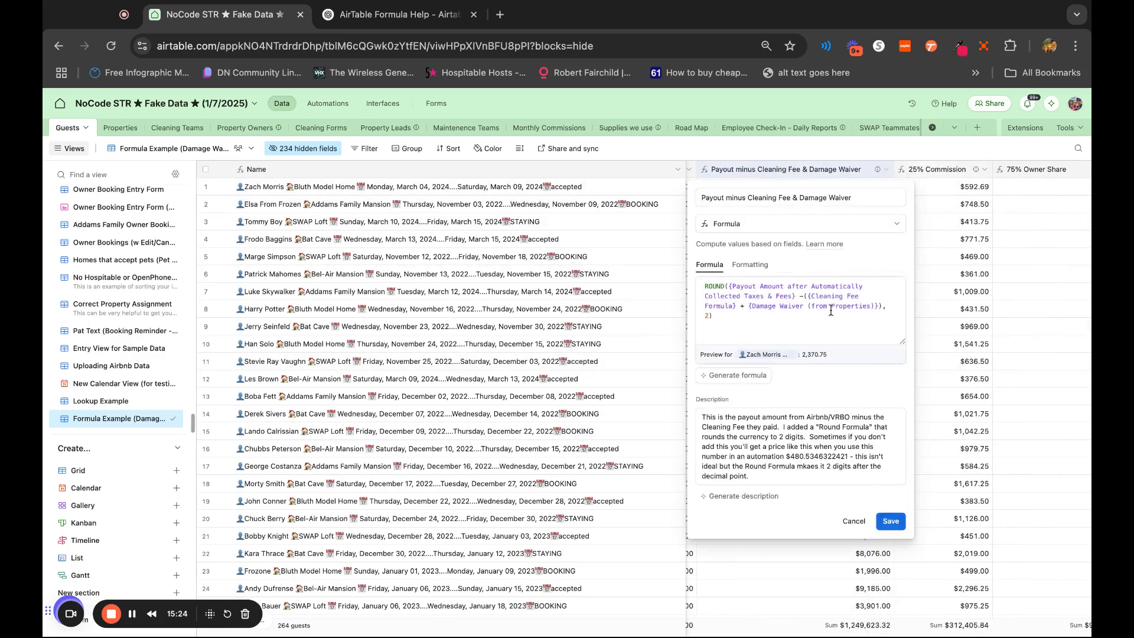
{"action": "left_click", "coordinate": [855, 521]}
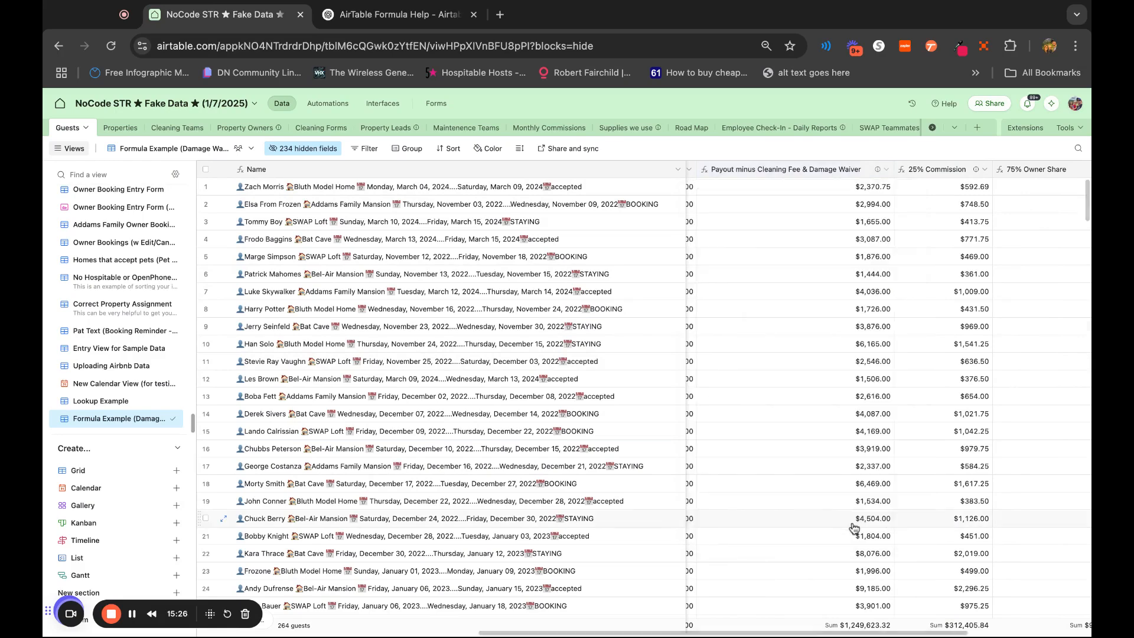
{"action": "scroll", "coordinate": [944, 257], "scroll_direction": "right", "scroll_amount": 1}
{"action": "scroll", "coordinate": [944, 257], "scroll_direction": "right", "scroll_amount": 2}
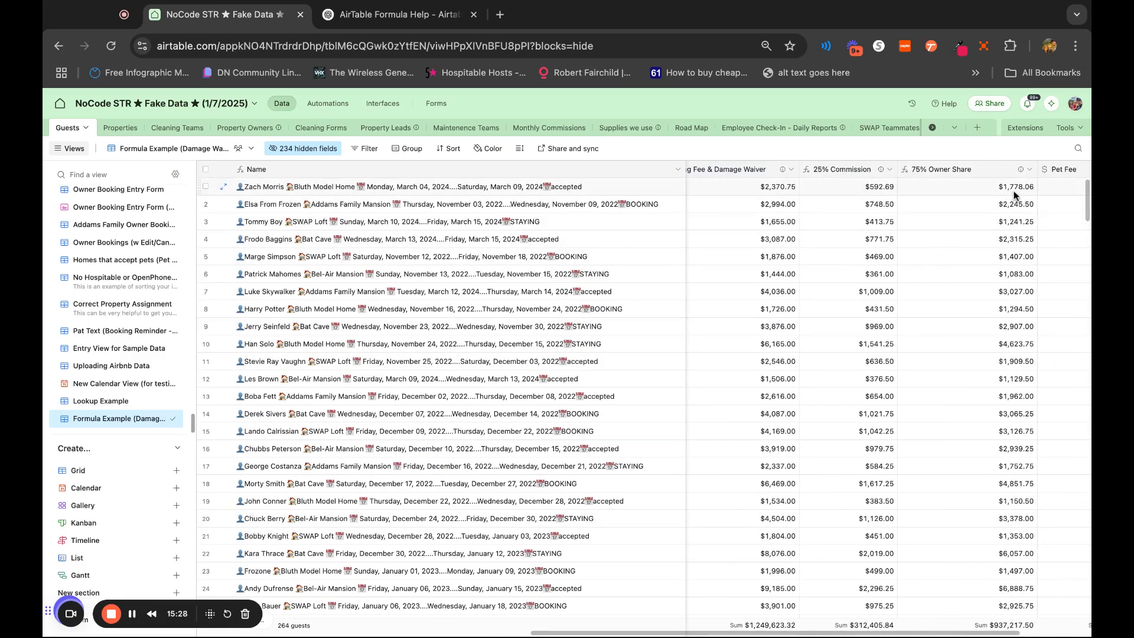
{"action": "scroll", "coordinate": [1015, 193], "scroll_direction": "left", "scroll_amount": 2}
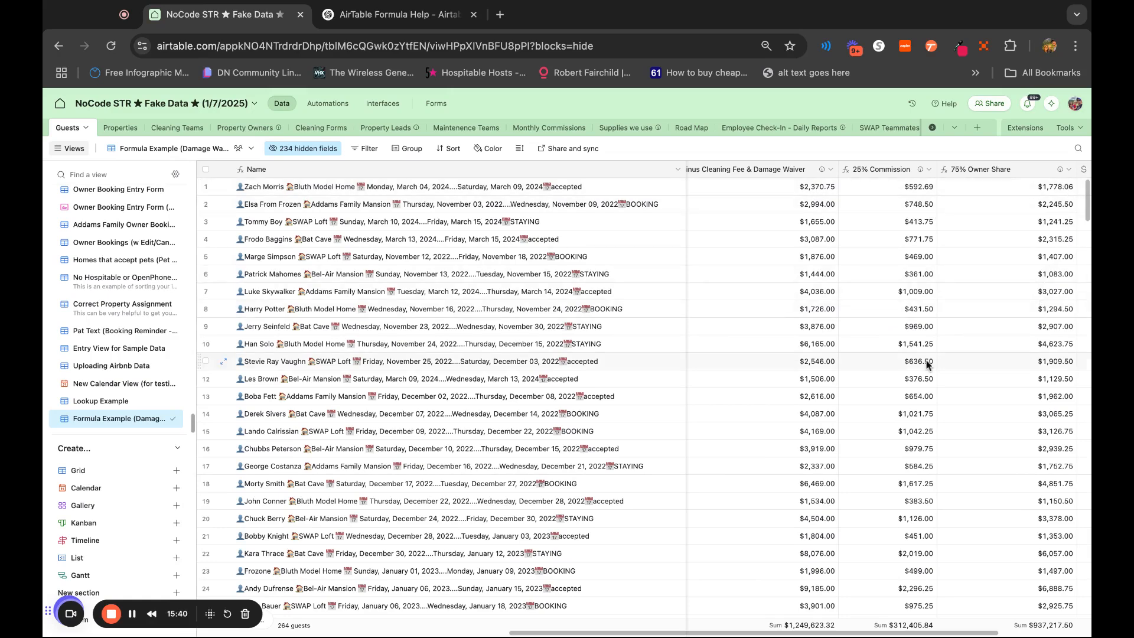
Duplicate the 75% Owner Share field and save the copy as "75% Owner Share - Pet Fee Add On"
{"action": "scroll", "coordinate": [926, 365], "scroll_direction": "right", "scroll_amount": 3}
{"action": "scroll", "coordinate": [927, 365], "scroll_direction": "right", "scroll_amount": 3}
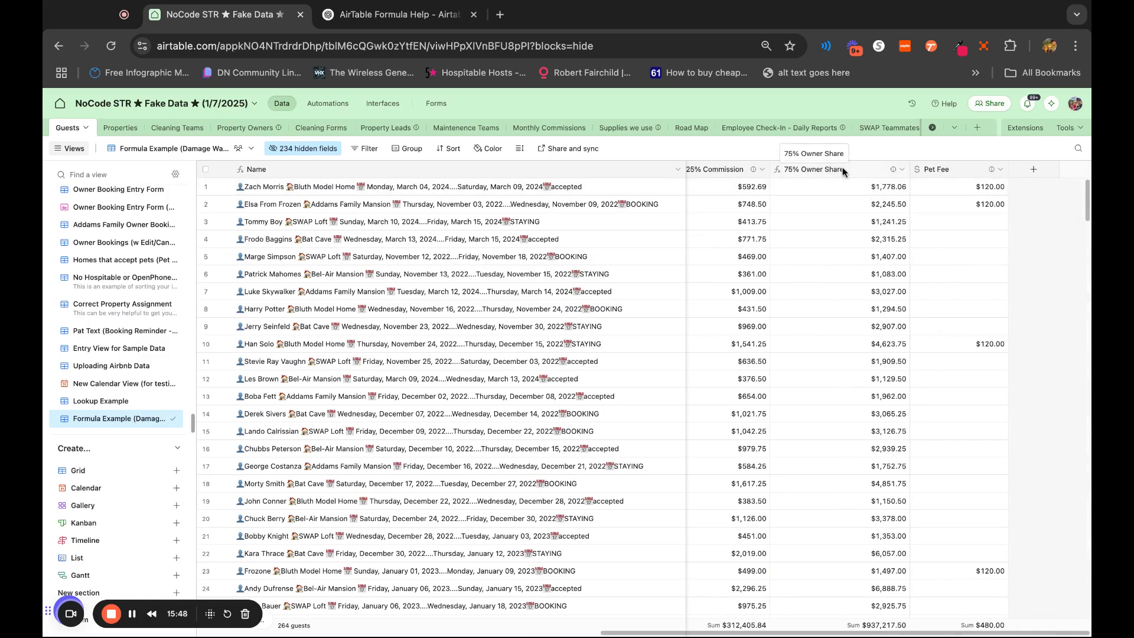
{"action": "right_click", "coordinate": [863, 175]}
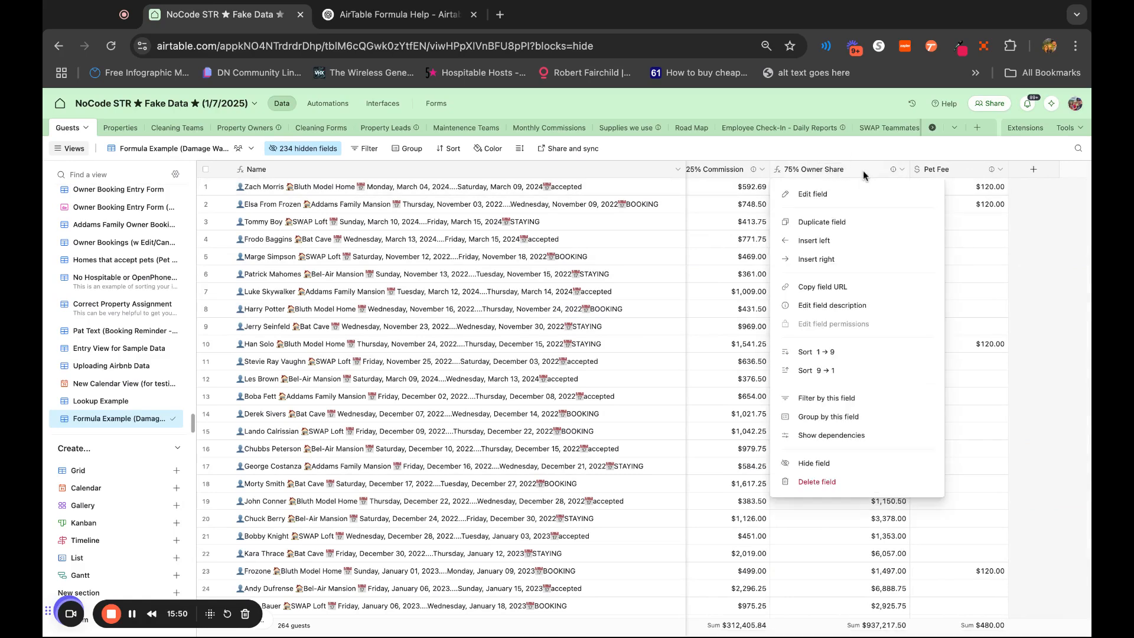
{"action": "left_click", "coordinate": [866, 225]}
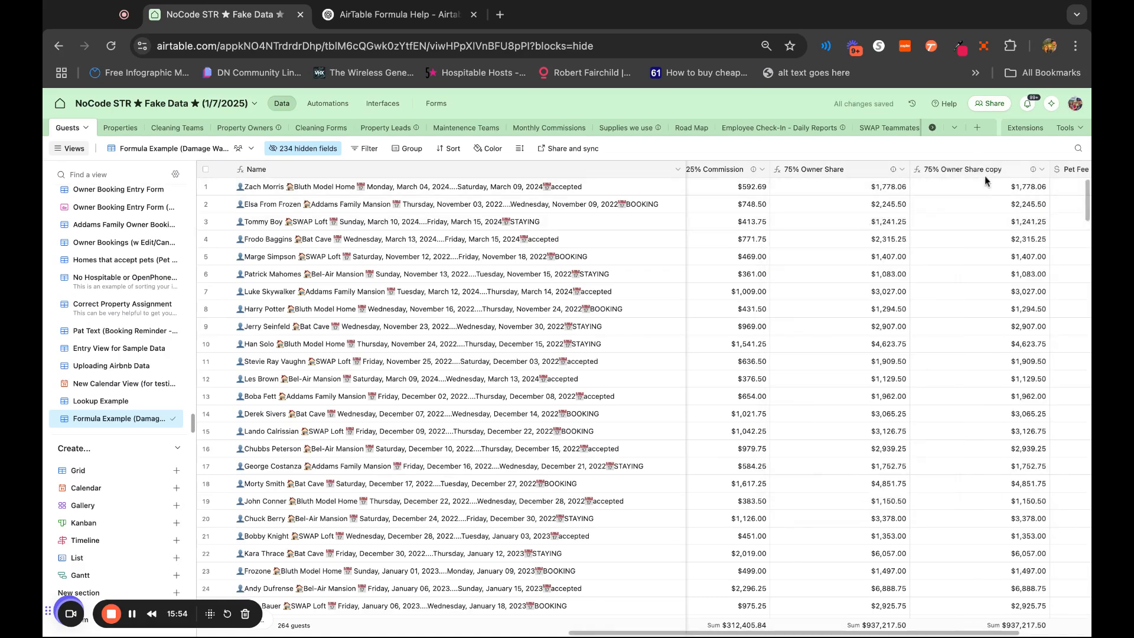
{"action": "double_click", "coordinate": [998, 170]}
{"action": "left_click", "coordinate": [837, 198]}
{"action": "key", "text": "BackSpace"}
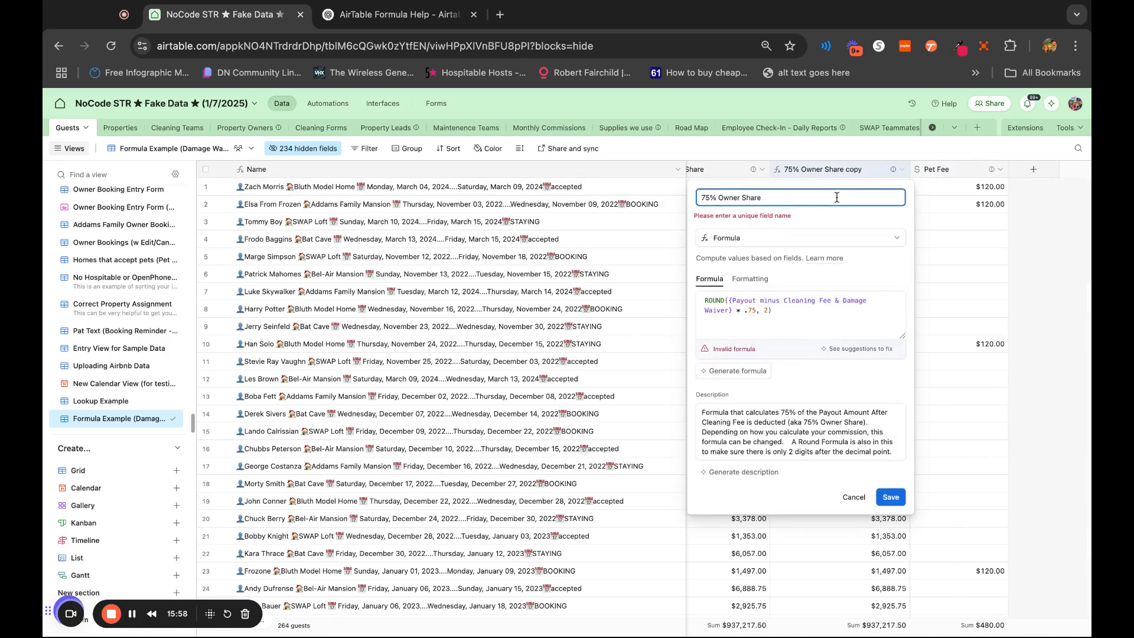
{"action": "type", "text": "- Pet Fee Add On"}
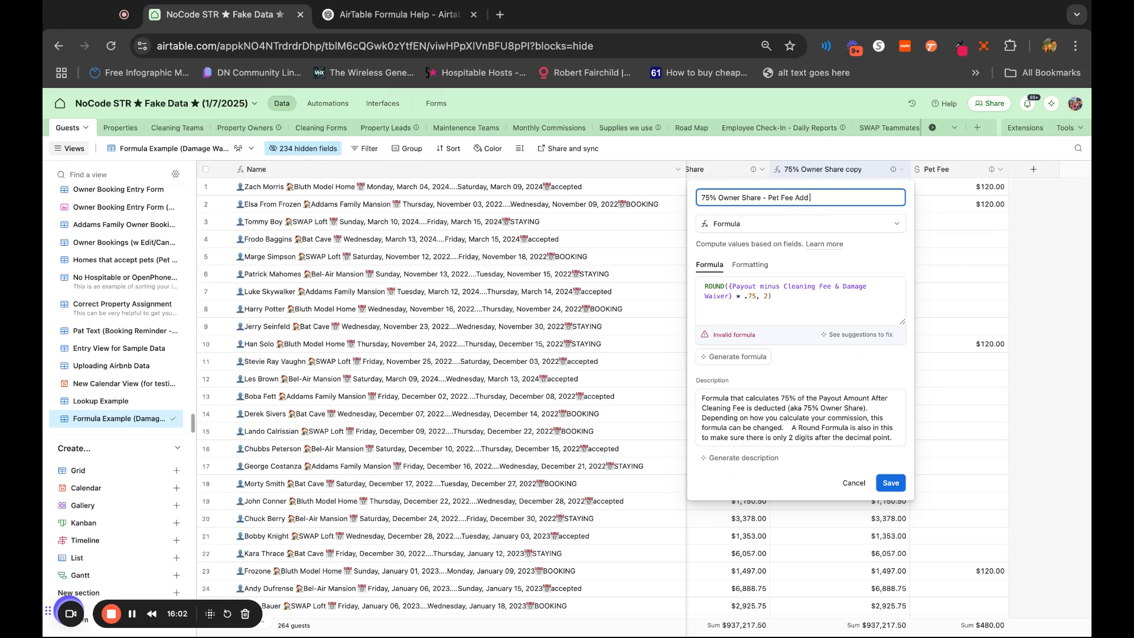
{"action": "left_click", "coordinate": [898, 489]}
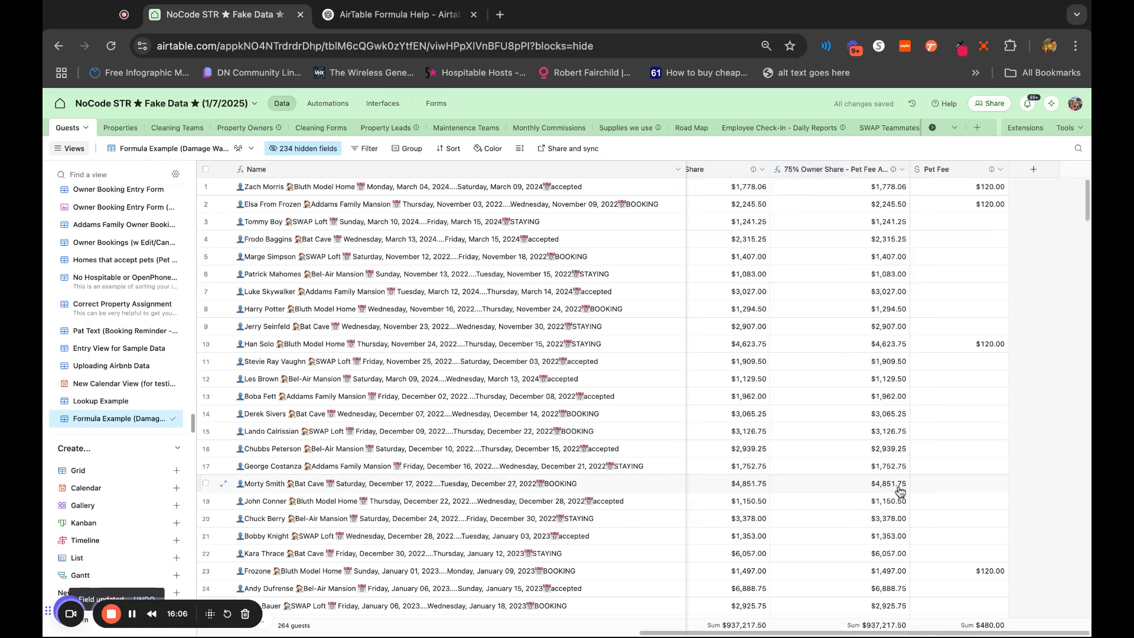
Check the formula of the 75% Owner Share - Pet Fee Add On field and close its settings without saving
{"action": "scroll", "coordinate": [856, 289], "scroll_direction": "left", "scroll_amount": 1}
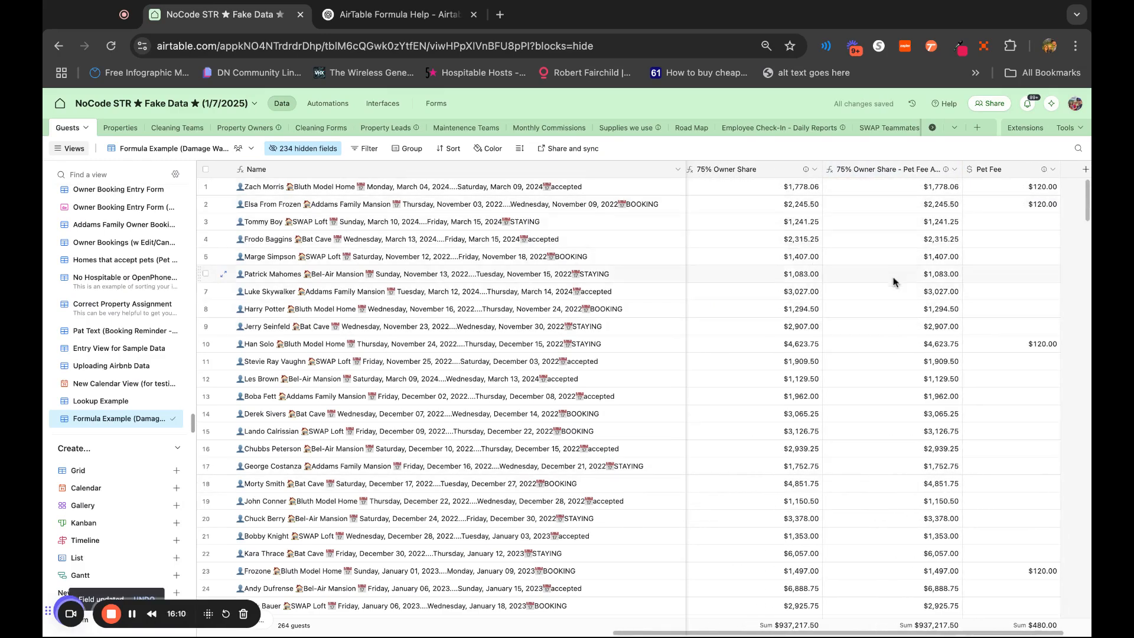
{"action": "double_click", "coordinate": [931, 173]}
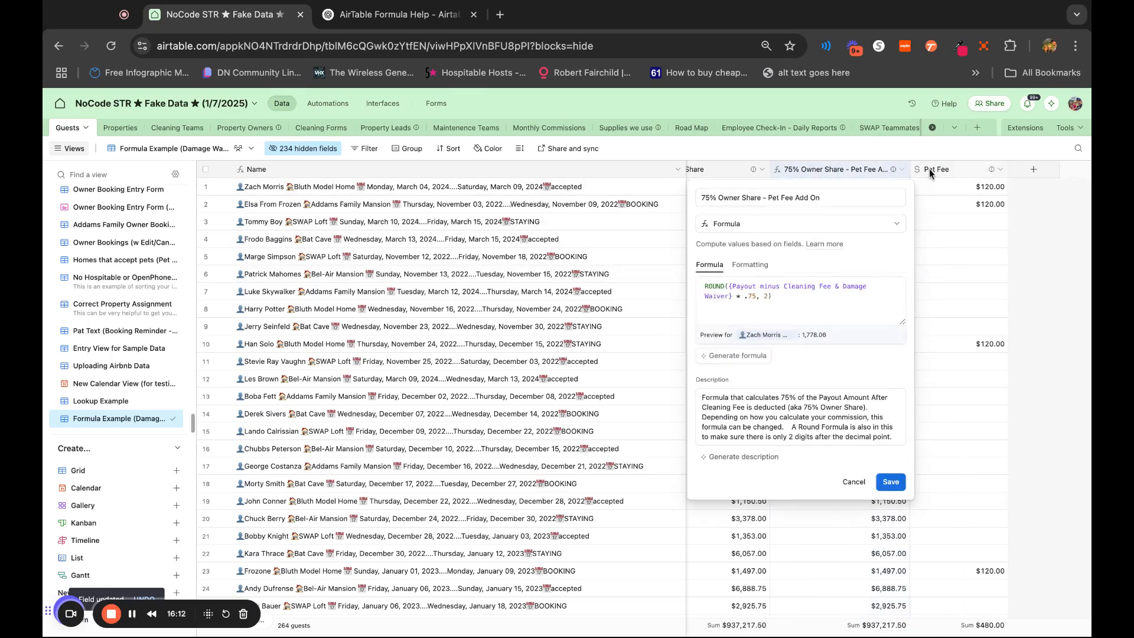
{"action": "triple_click", "coordinate": [807, 300]}
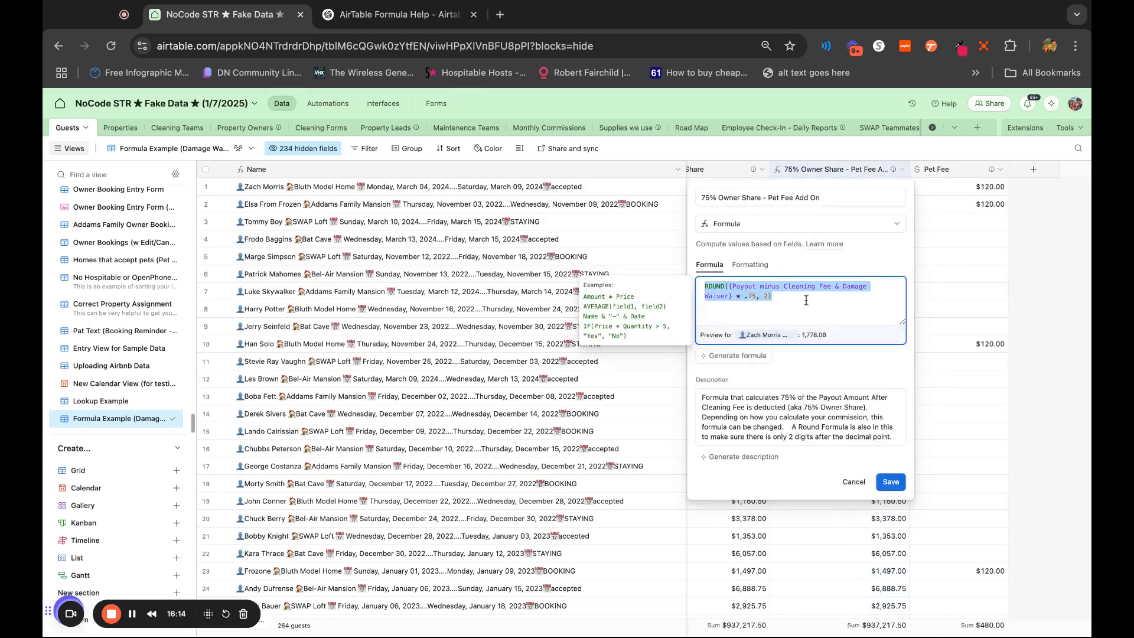
{"action": "left_click", "coordinate": [854, 482]}
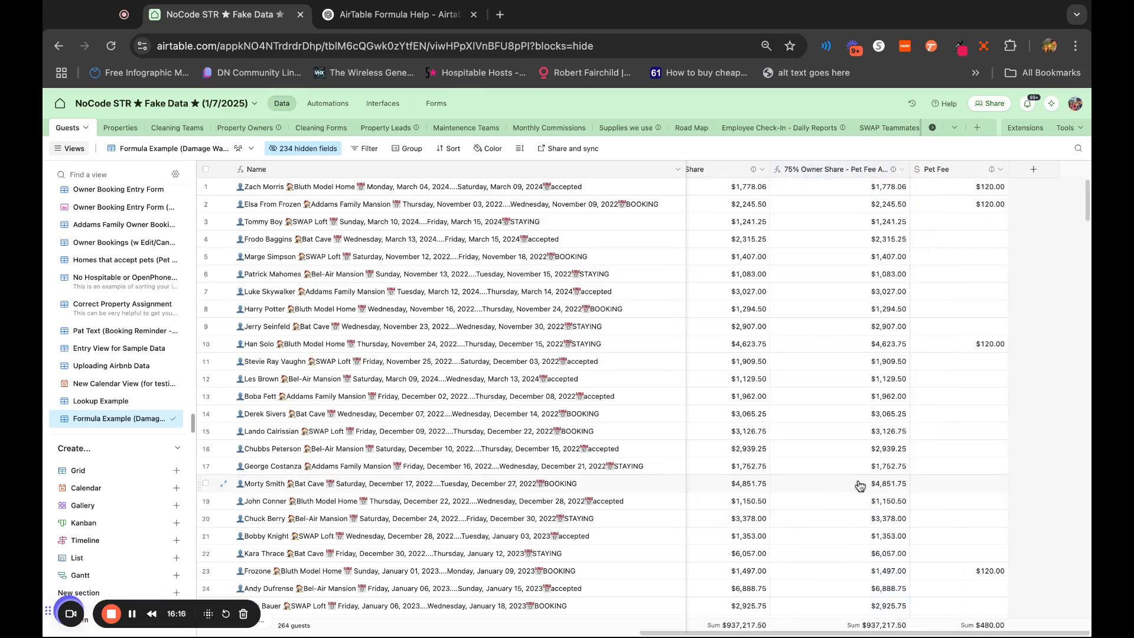
In ChatGPT, draft a formula request: with {Pet Fee}, return ROUND({Payout minus Cleaning Fee & Damage Waiver} * .75, 2) + 85; otherwise omit + 85
{"action": "key", "text": "ctrl+Tab"}
{"action": "left_click", "coordinate": [161, 608]}
{"action": "type", "text": "Can you help me with one more formula?  IF there IS a value in {Pet Fee}, return: ROUND({Payout minus Cleaning Fee & Damage Waiver} * .75, 2) + 85  IF there is no {Pet Fee}, return: ROUND({Payout minus Cleaning Fee & Damage Waiver} * .75, 2)"}
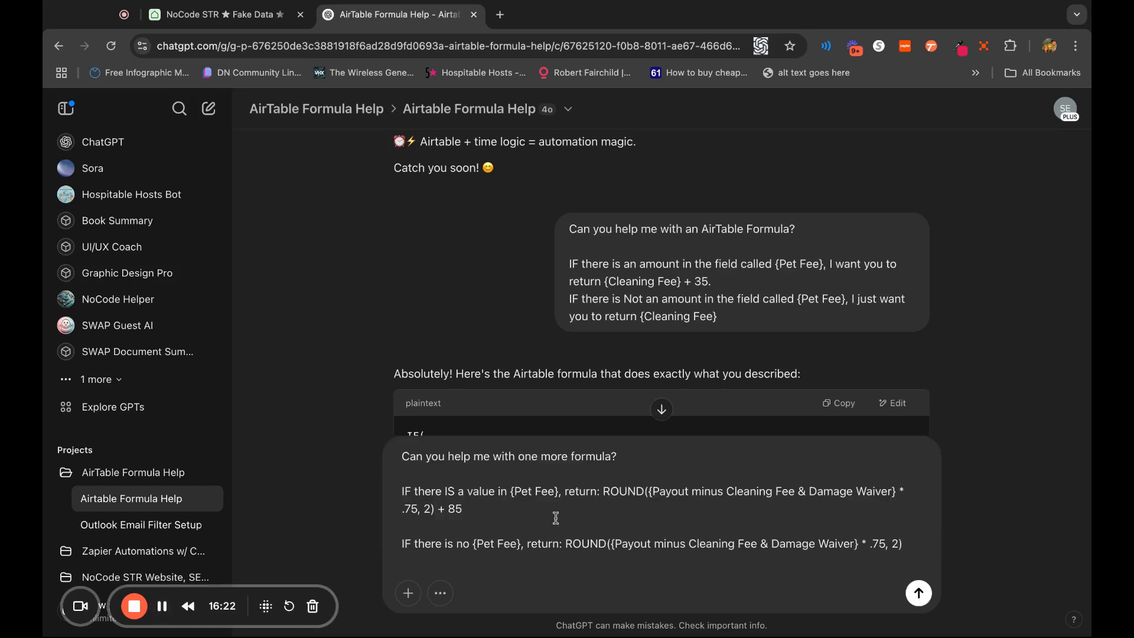
{"action": "scroll", "coordinate": [797, 357], "scroll_direction": "down", "scroll_amount": 5}
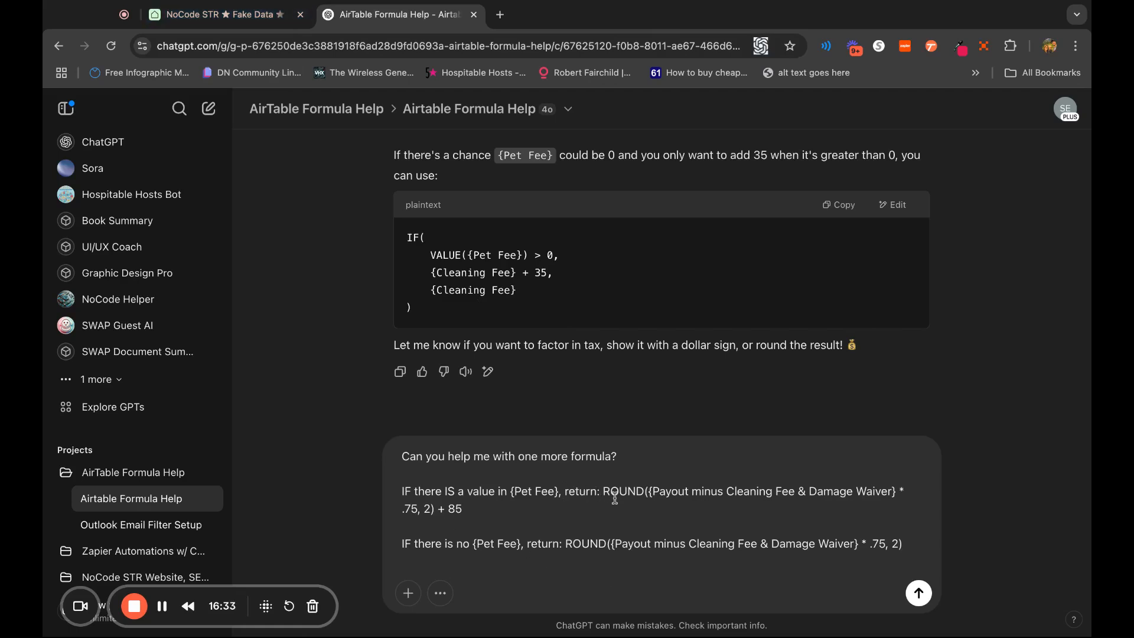
Check the return expressions for the pet fee and no pet fee cases in the drafted request, and send it
{"action": "left_click_drag", "start_coordinate": [604, 492], "coordinate": [463, 509]}
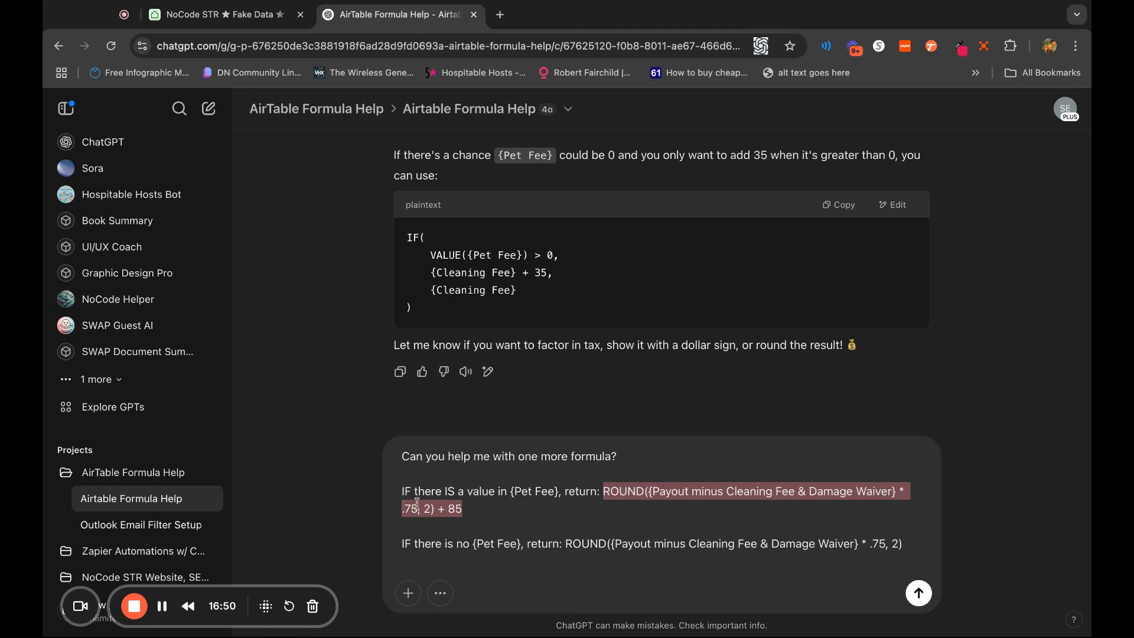
{"action": "left_click", "coordinate": [485, 526]}
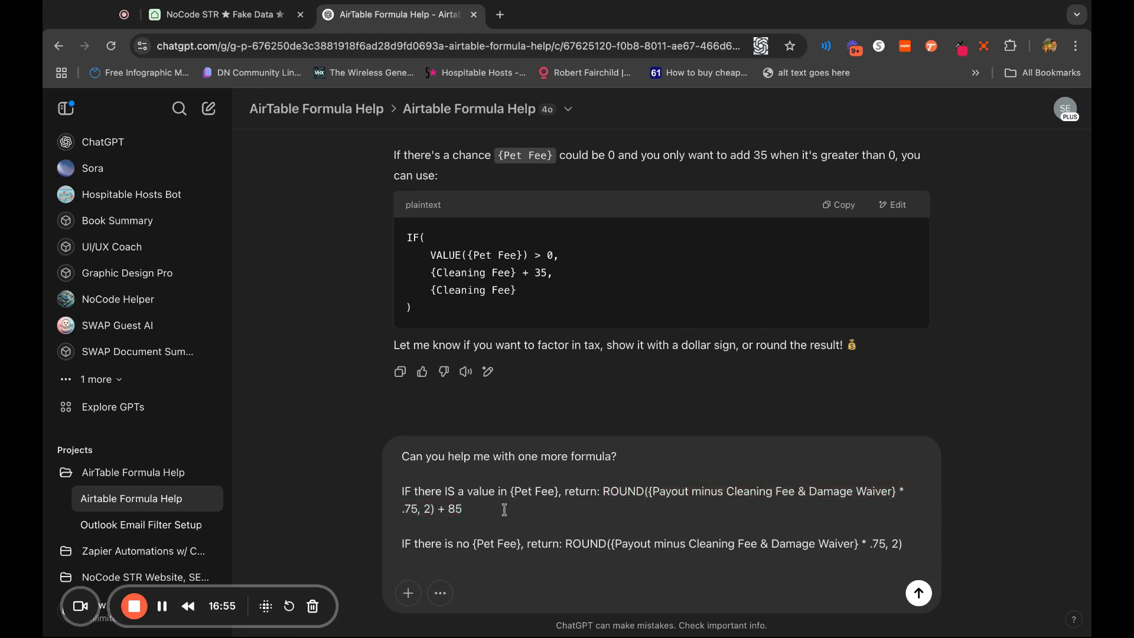
{"action": "double_click", "coordinate": [450, 508]}
{"action": "left_click", "coordinate": [548, 514]}
{"action": "left_click", "coordinate": [914, 543]}
{"action": "key", "text": "shift+Left"}
{"action": "key", "text": "shift+Left"}
{"action": "key", "text": "shift+Left"}
{"action": "key", "text": "shift+Left"}
{"action": "key", "text": "shift+Left"}
{"action": "key", "text": "shift+Left"}
{"action": "key", "text": "shift+Left"}
{"action": "key", "text": "shift+Left"}
{"action": "key", "text": "shift+Left"}
{"action": "key", "text": "shift+Left"}
{"action": "key", "text": "shift+Left"}
{"action": "key", "text": "shift+Left"}
{"action": "key", "text": "shift+Left"}
{"action": "key", "text": "shift+Left"}
{"action": "key", "text": "shift+Left"}
{"action": "key", "text": "shift+Left"}
{"action": "key", "text": "shift+Left"}
{"action": "key", "text": "shift+Left"}
{"action": "key", "text": "shift+Left"}
{"action": "key", "text": "shift+Left"}
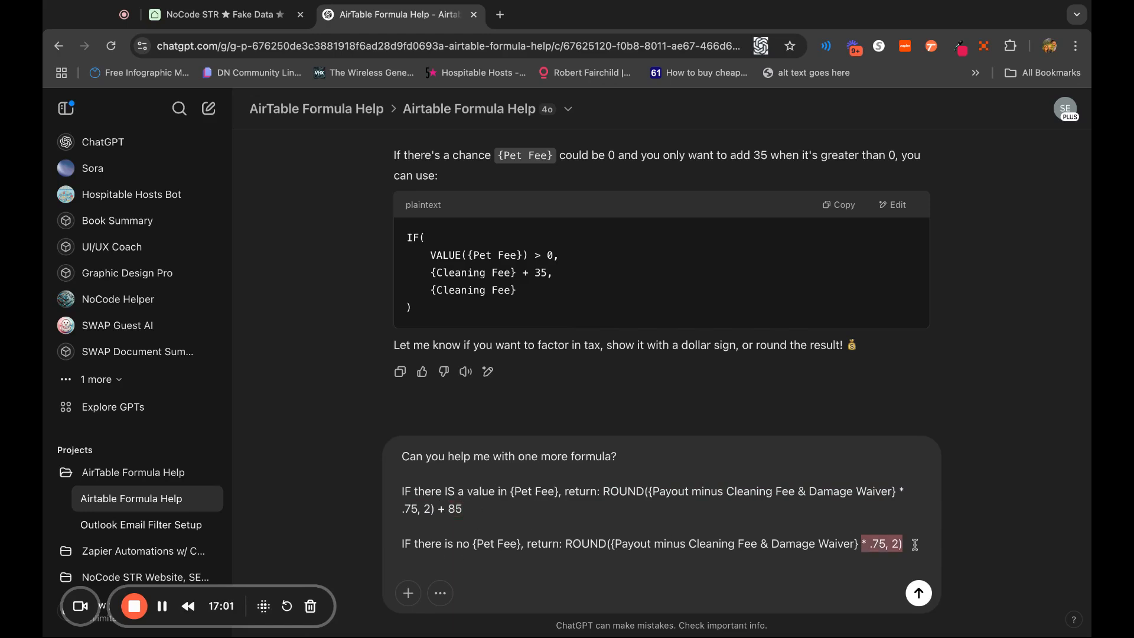
{"action": "key", "text": "shift+Left"}
{"action": "key", "text": "shift+Left"}
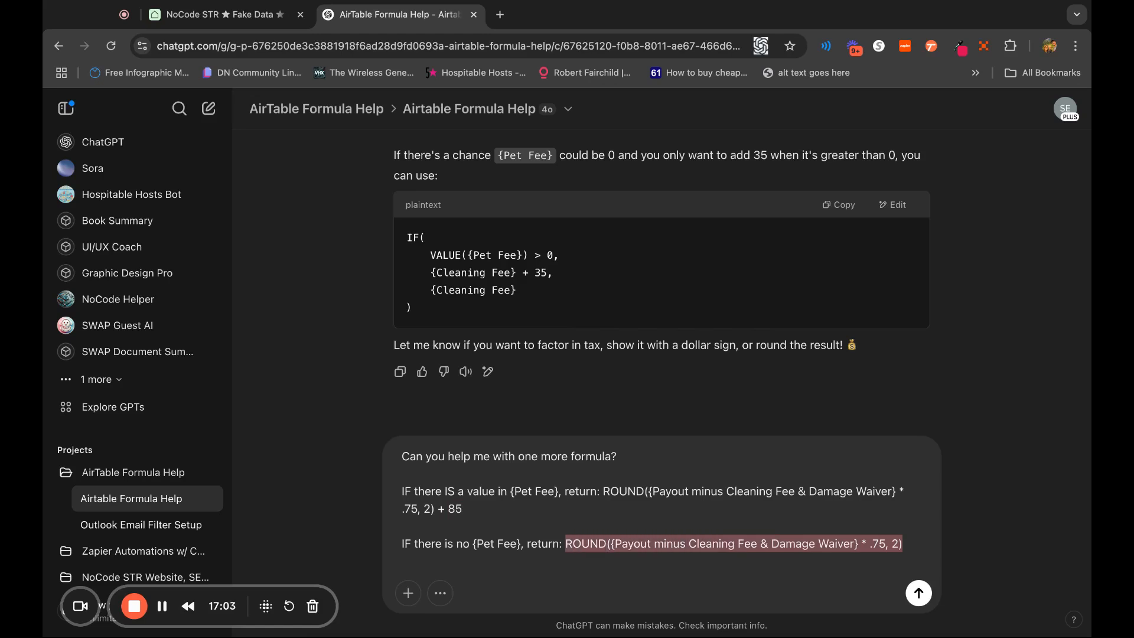
{"action": "key", "text": "Right"}
{"action": "key", "text": "Return"}
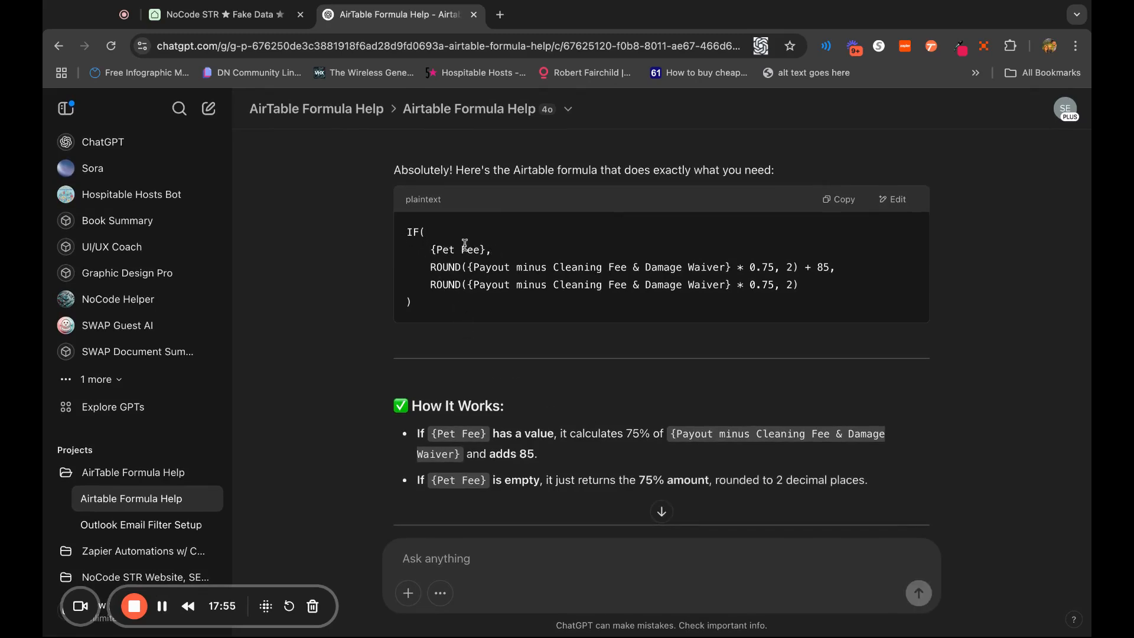
Review the {Pet Fee} condition and the ROUND line without the add-on in the generated formula, and copy the whole formula
{"action": "left_click_drag", "start_coordinate": [489, 252], "coordinate": [431, 251]}
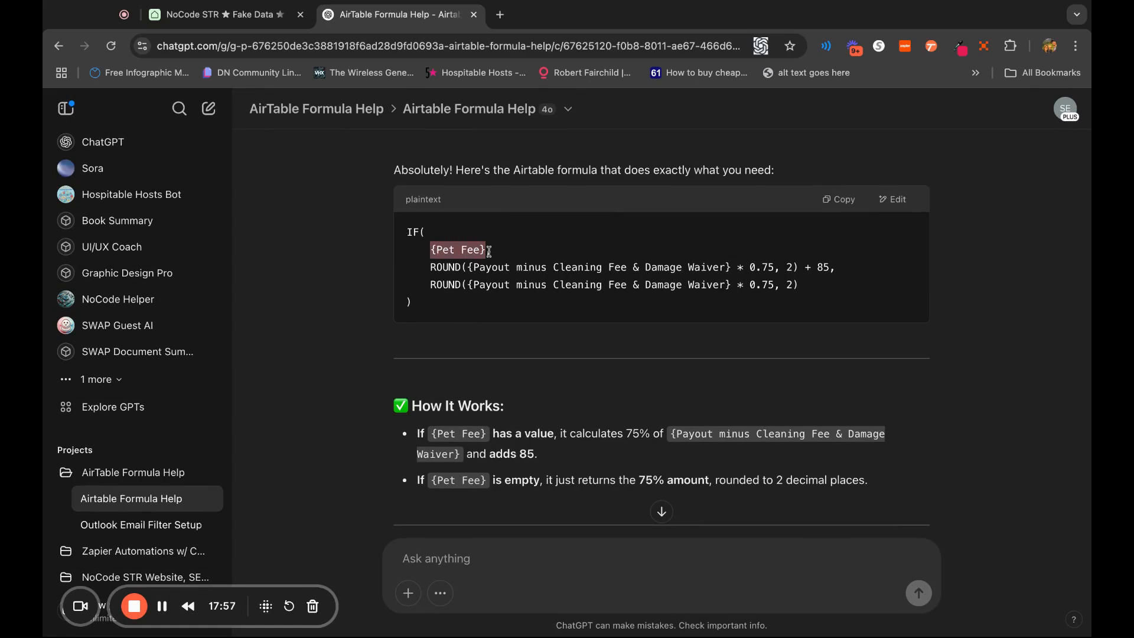
{"action": "left_click", "coordinate": [489, 252]}
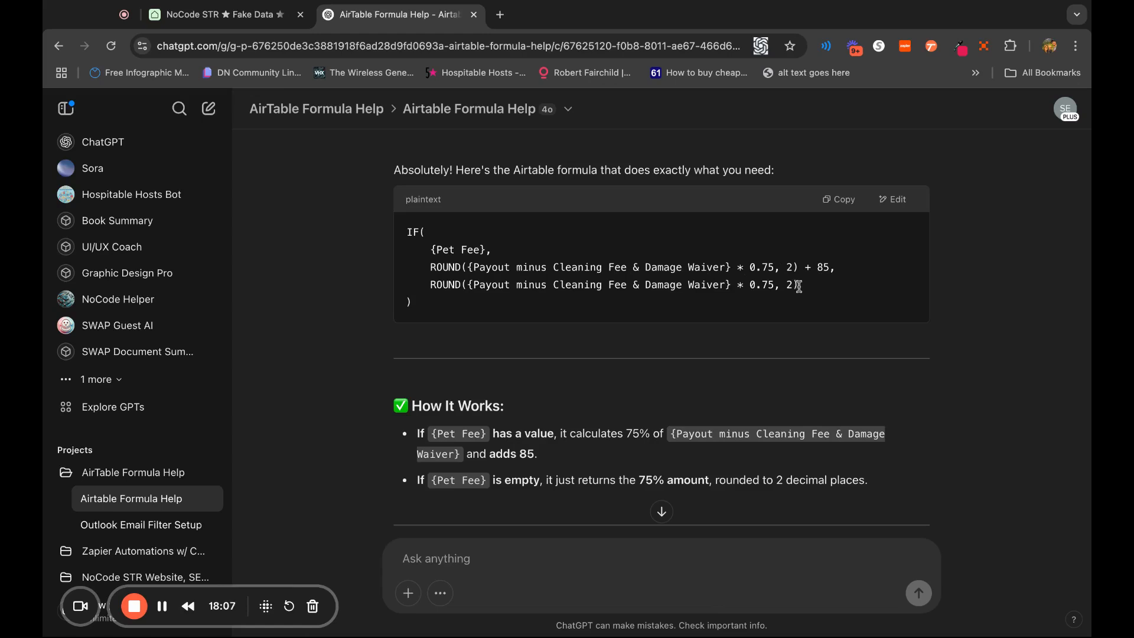
{"action": "left_click_drag", "start_coordinate": [799, 286], "coordinate": [420, 286]}
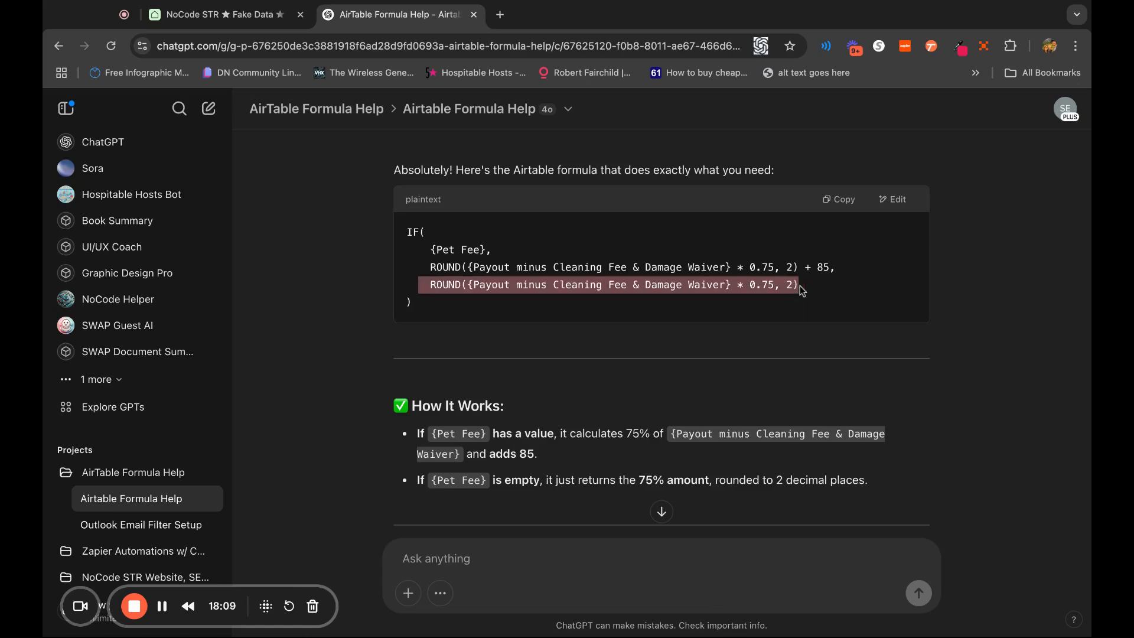
{"action": "left_click", "coordinate": [682, 276]}
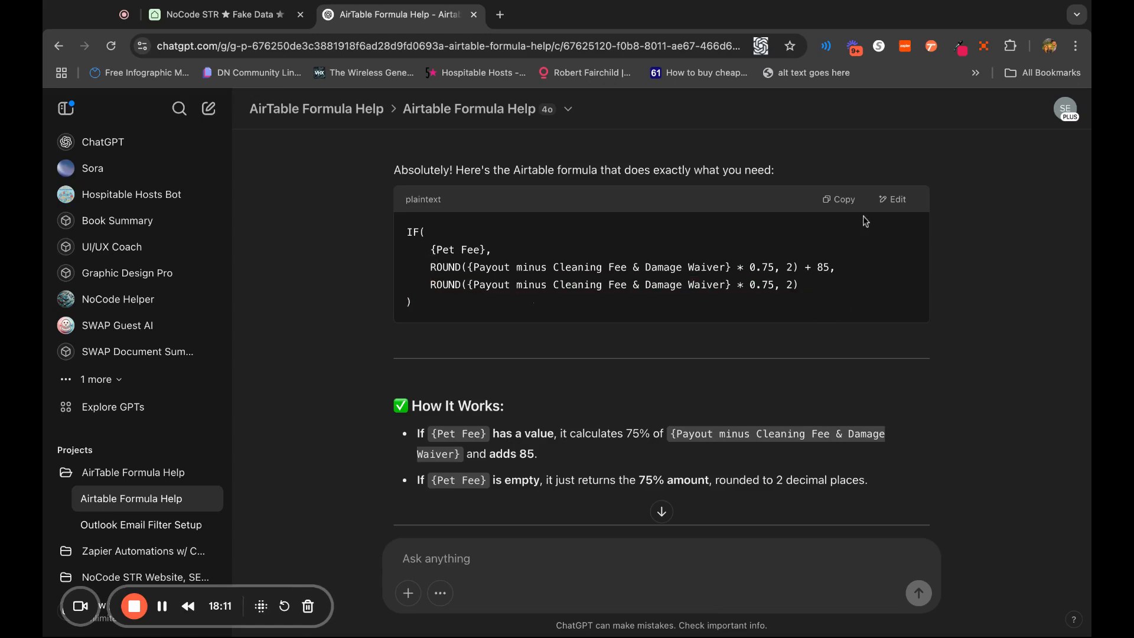
{"action": "left_click", "coordinate": [841, 203]}
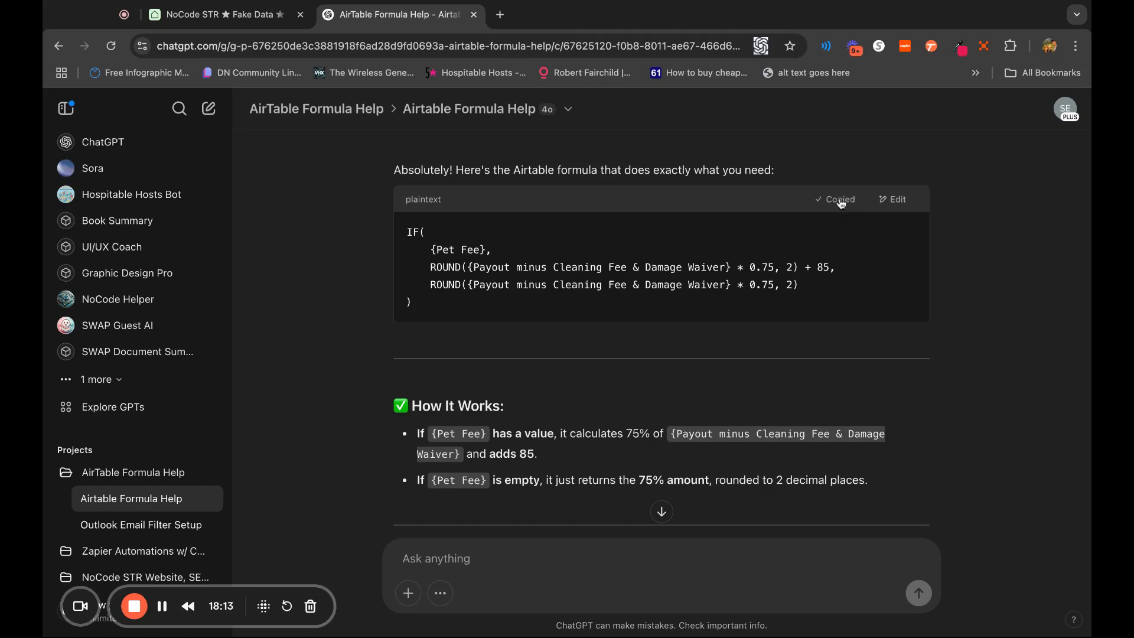
Back in Airtable, replace the 75% Owner Share - Pet Fee Add On field's formula with the copied IF formula and save it
{"action": "left_click", "coordinate": [252, 22]}
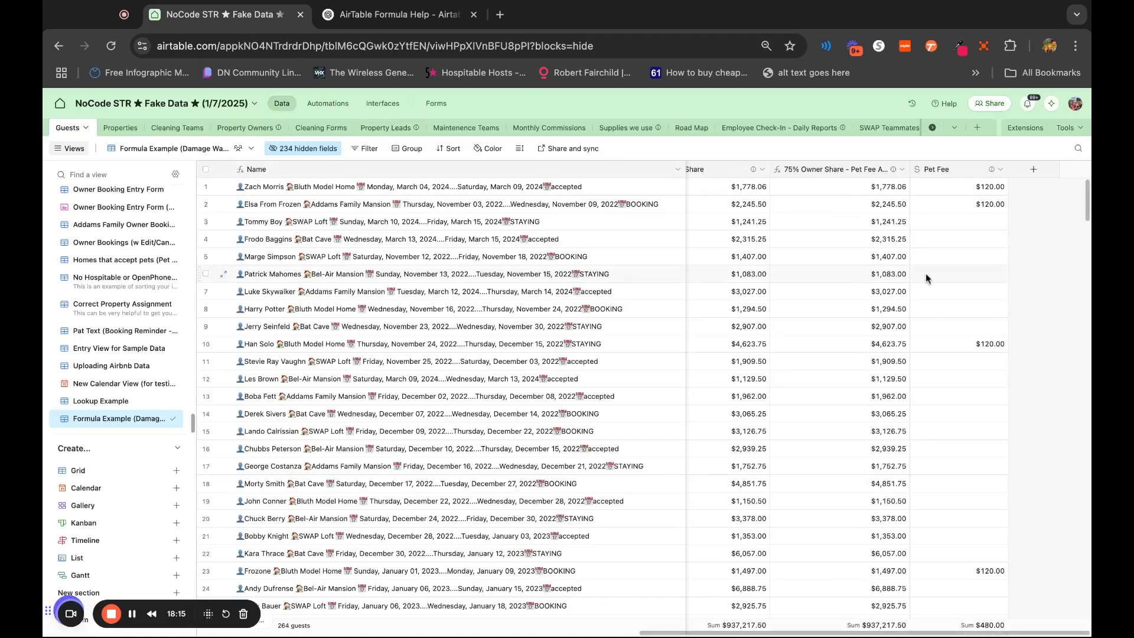
{"action": "left_click", "coordinate": [842, 170]}
{"action": "double_click", "coordinate": [842, 169]}
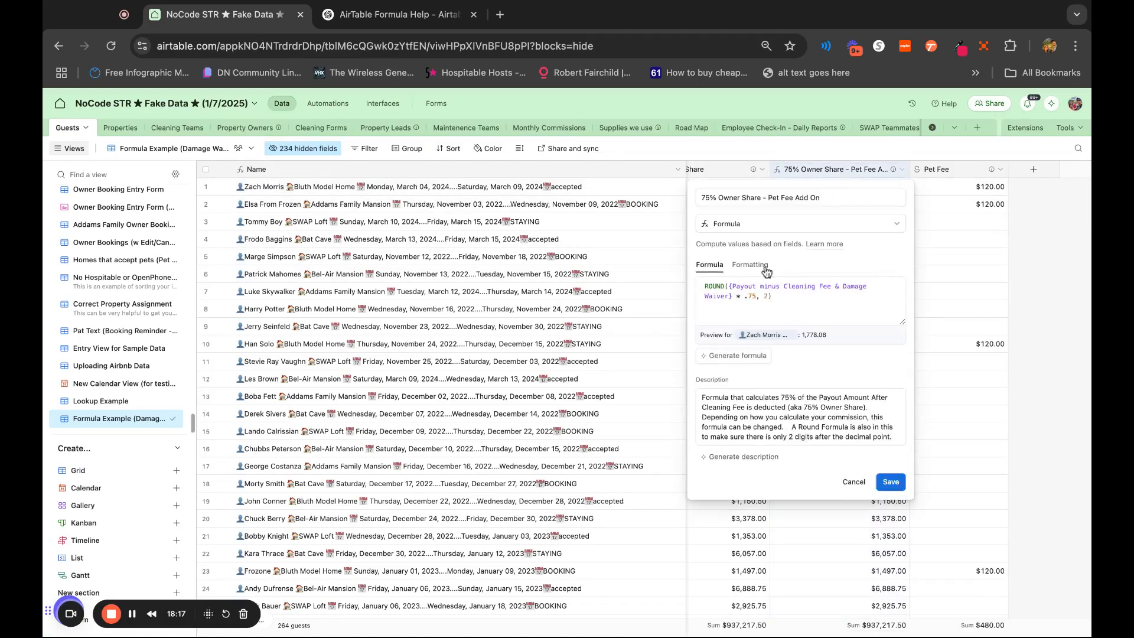
{"action": "left_click", "coordinate": [803, 311]}
{"action": "key", "text": "ctrl+a"}
{"action": "key", "text": "ctrl+v"}
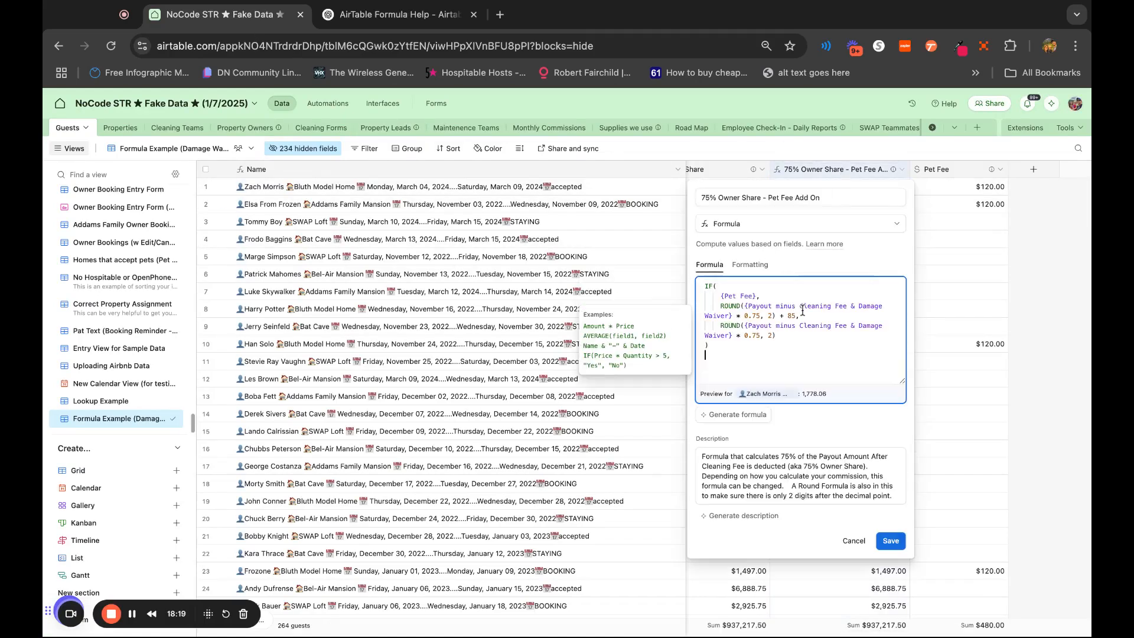
{"action": "key", "text": "Return"}
{"action": "left_click", "coordinate": [891, 542]}
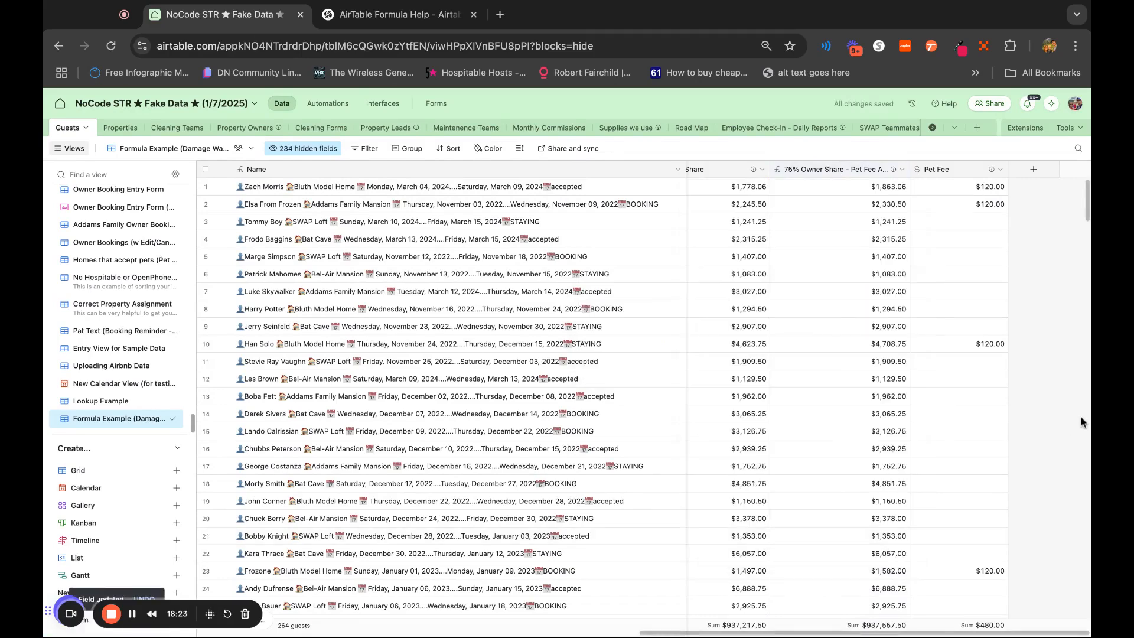
Change the pet fee amount added in the 75% Owner Share - Pet Fee Add On formula to 50 and save the field
{"action": "scroll", "coordinate": [898, 381], "scroll_direction": "left", "scroll_amount": 2}
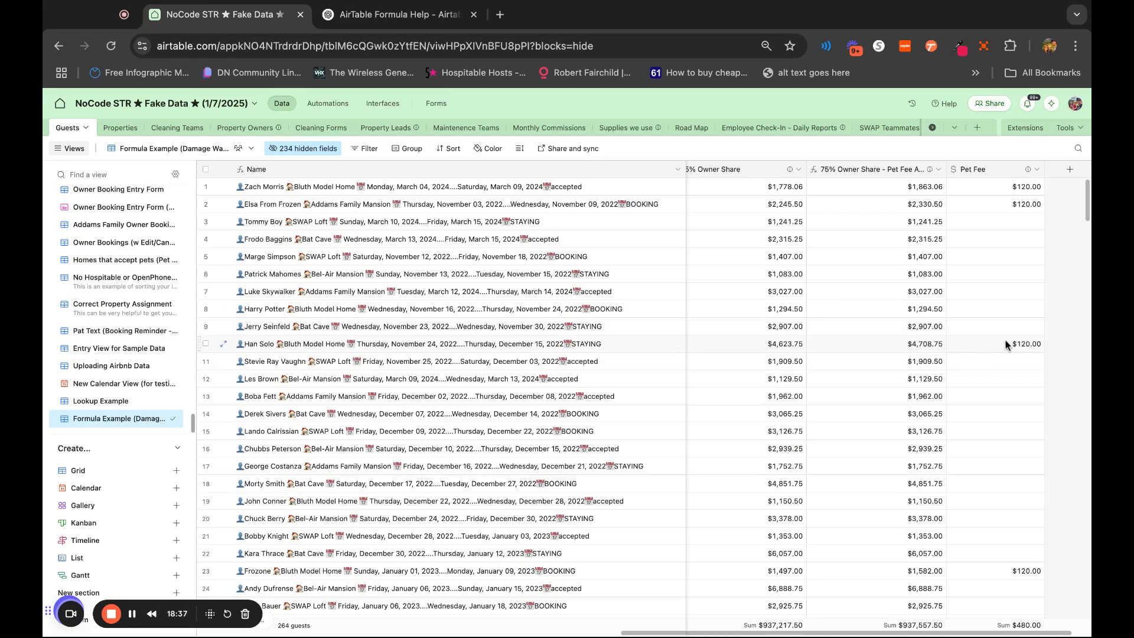
{"action": "double_click", "coordinate": [913, 170]}
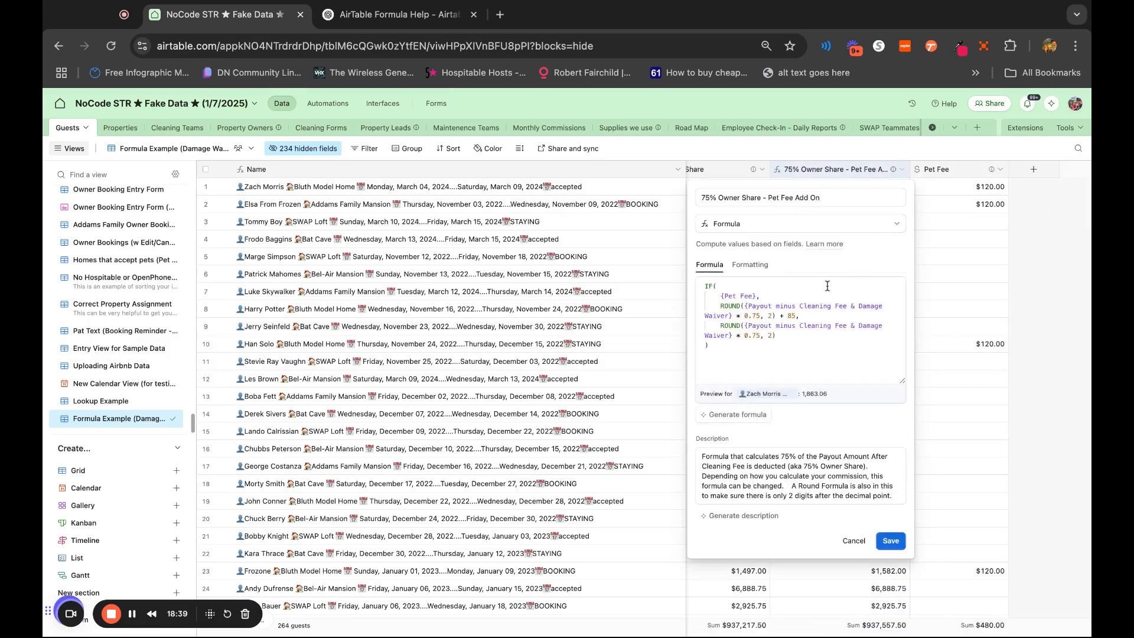
{"action": "double_click", "coordinate": [792, 317]}
{"action": "key", "text": "BackSpace"}
{"action": "type", "text": "60"}
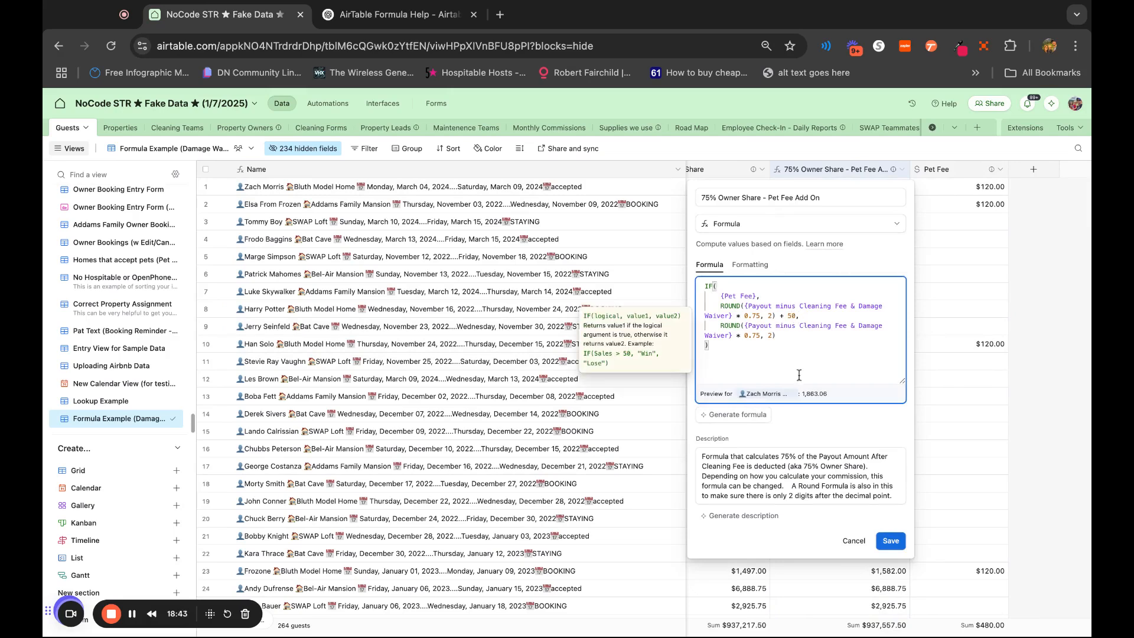
{"action": "left_click", "coordinate": [892, 542]}
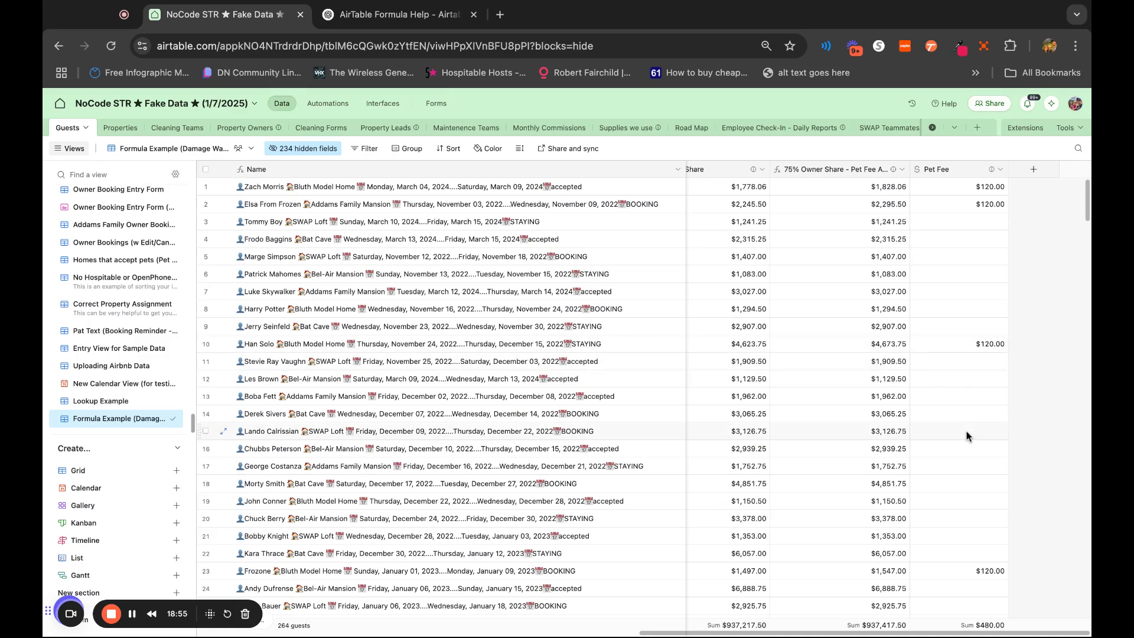
Widen the 75% Owner Share - Pet Fee Add On column to fit its full name
{"action": "scroll", "coordinate": [962, 436], "scroll_direction": "left", "scroll_amount": 3}
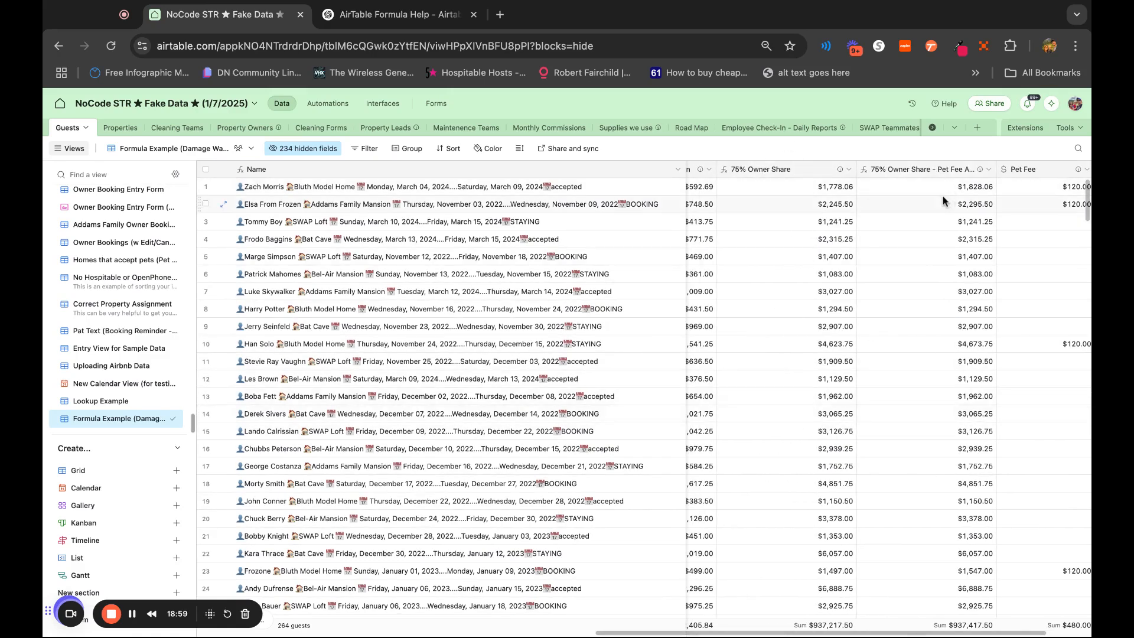
{"action": "scroll", "coordinate": [921, 364], "scroll_direction": "right", "scroll_amount": 3}
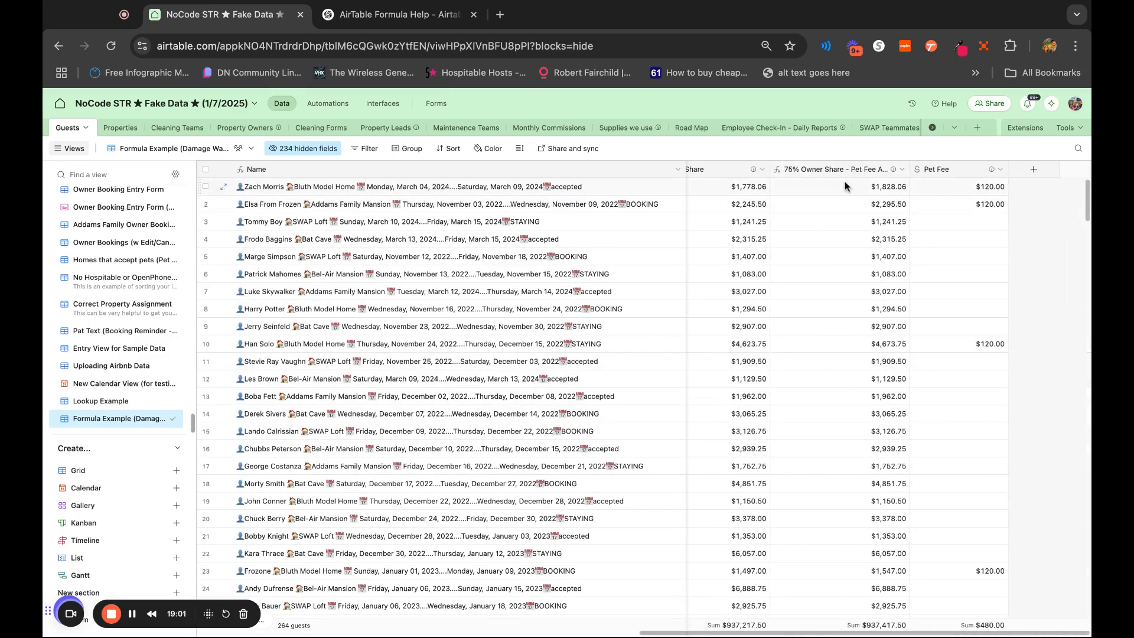
{"action": "double_click", "coordinate": [910, 170]}
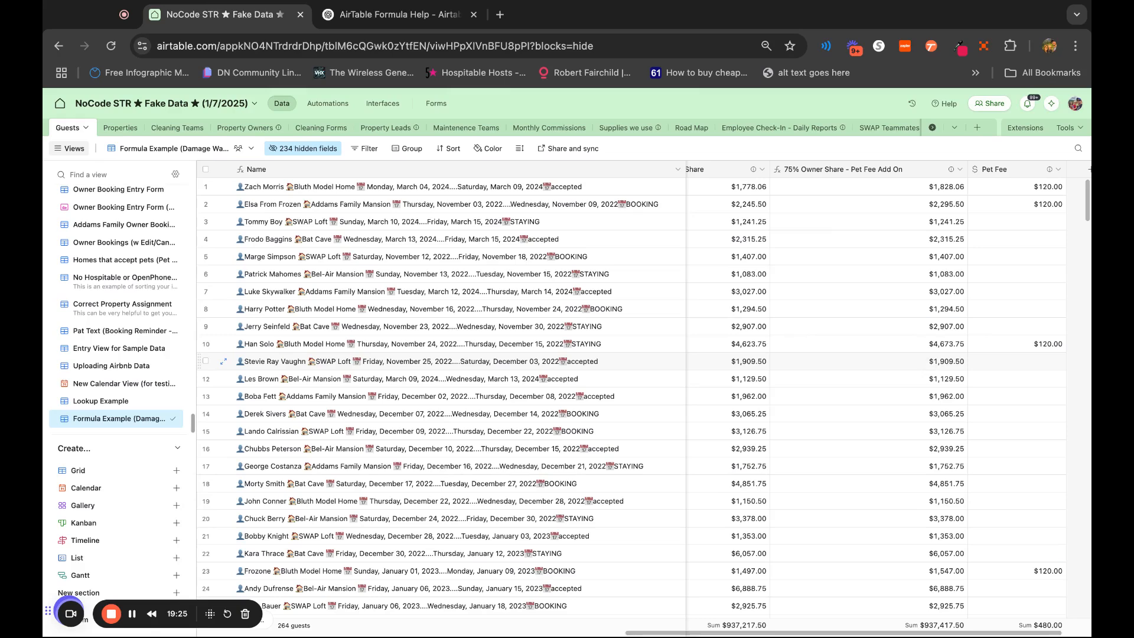
{"action": "scroll", "coordinate": [732, 361], "scroll_direction": "right", "scroll_amount": 2}
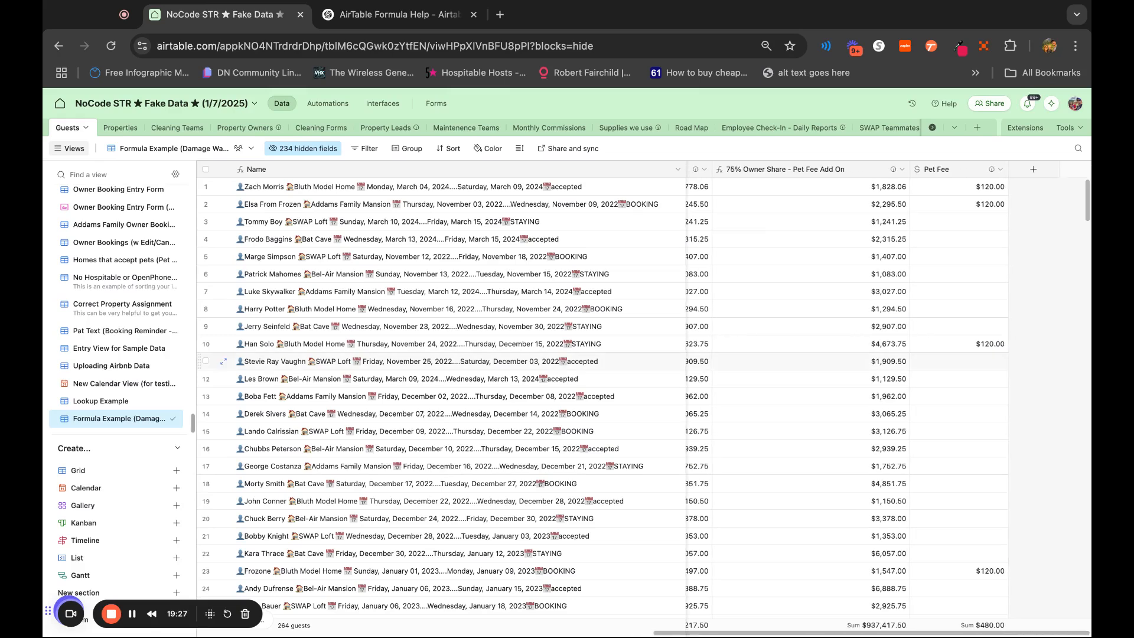
In ChatGPT, request a formula returning "PS: $85 was added to your payout because the guests had a pet." when {Pet Fee} has a value, otherwise nothing
{"action": "key", "text": "ctrl+Tab"}
{"action": "scroll", "coordinate": [752, 395], "scroll_direction": "down", "scroll_amount": 3}
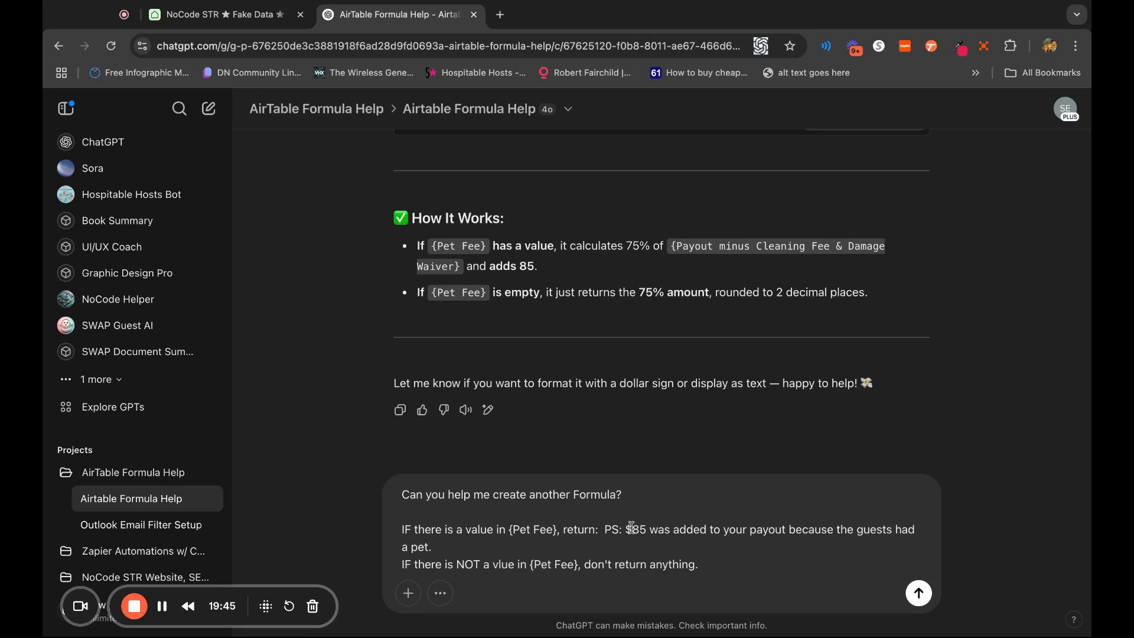
{"action": "triple_click", "coordinate": [607, 526]}
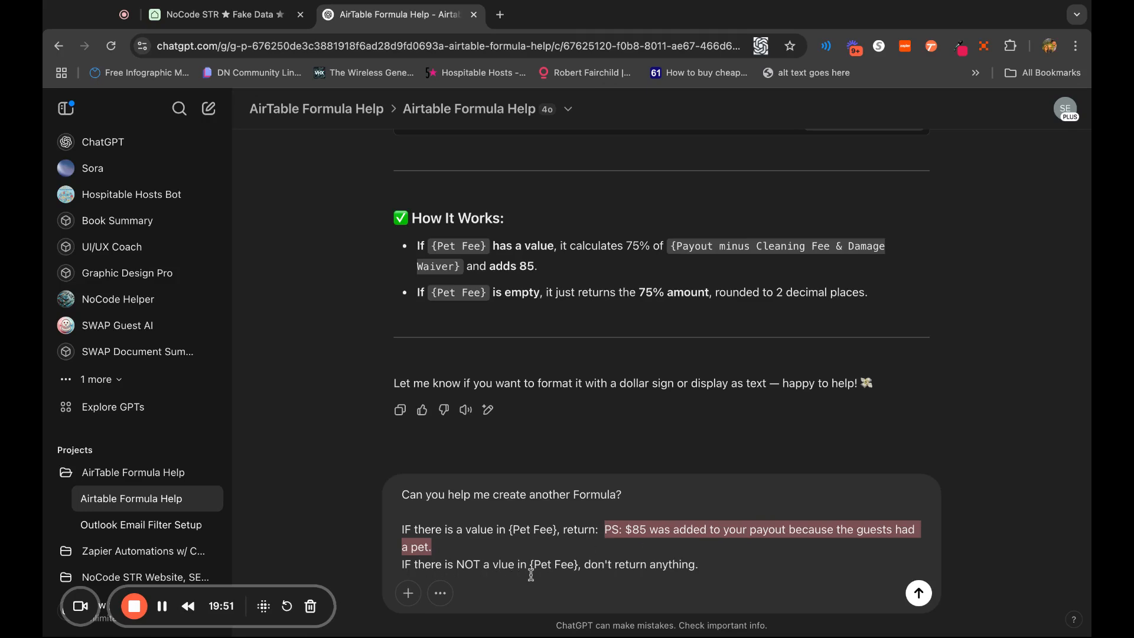
{"action": "left_click", "coordinate": [500, 564]}
{"action": "type", "text": "a"}
{"action": "left_click", "coordinate": [734, 563]}
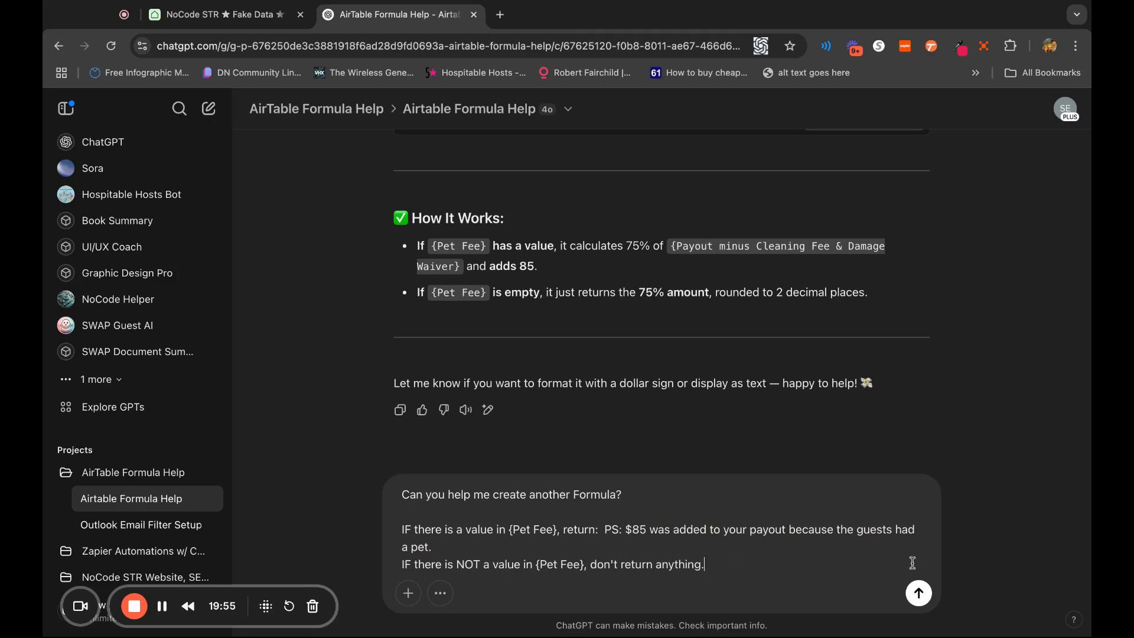
{"action": "key", "text": "Return"}
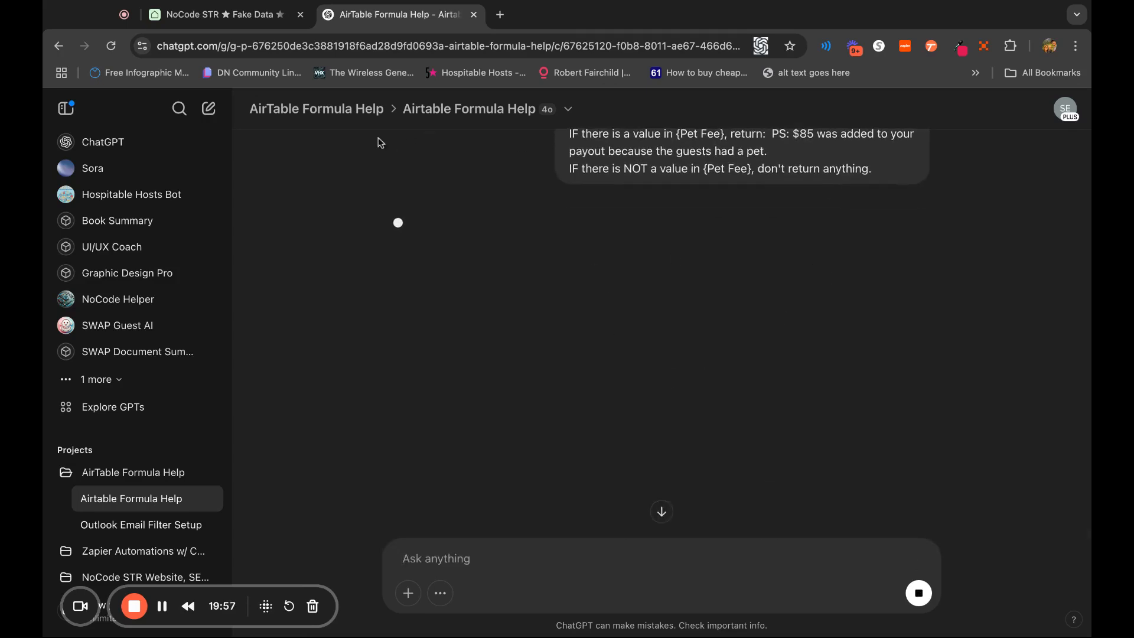
Back in Airtable, add a new field named PS Message to Owner to the Guests table and set its type to Formula
{"action": "left_click", "coordinate": [239, 18]}
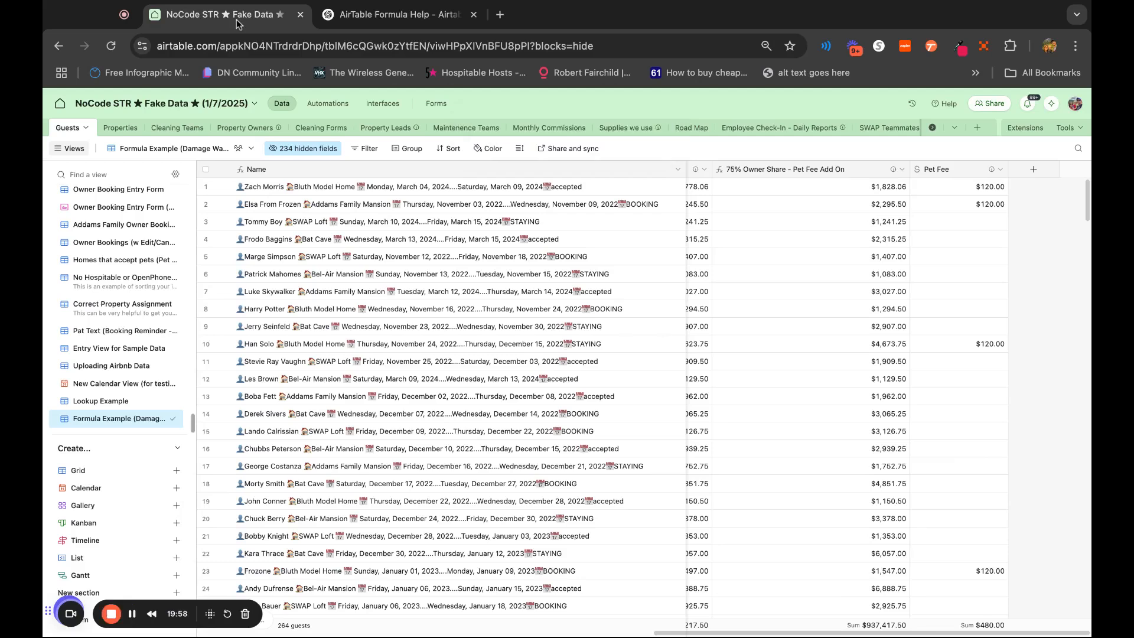
{"action": "left_click", "coordinate": [1037, 171]}
{"action": "type", "text": "PS Message to Owner"}
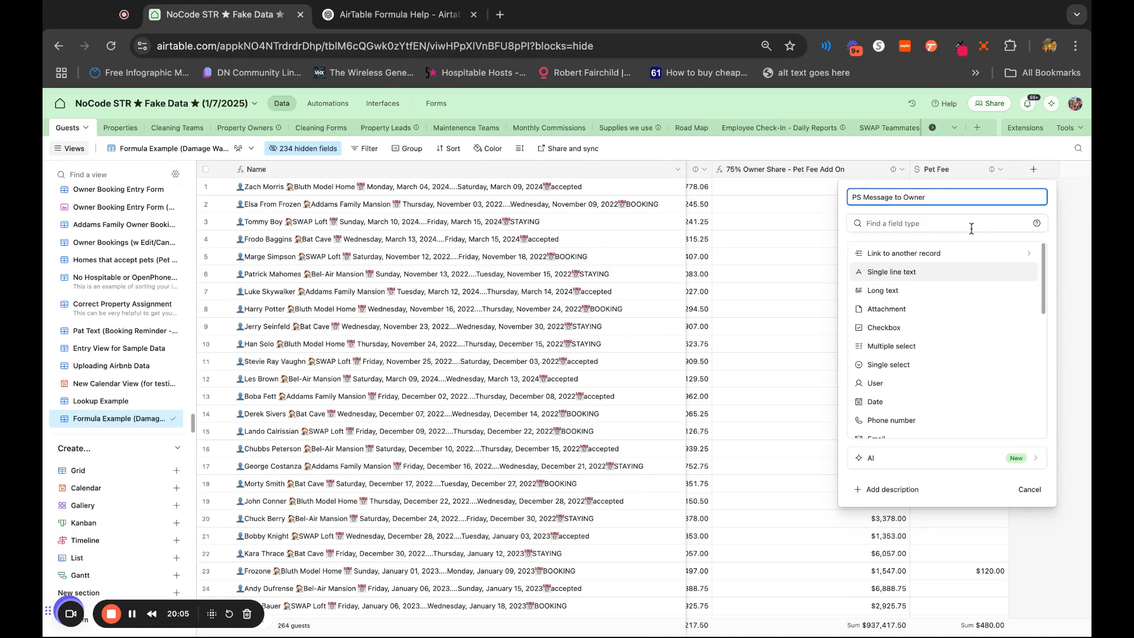
{"action": "left_click", "coordinate": [970, 225]}
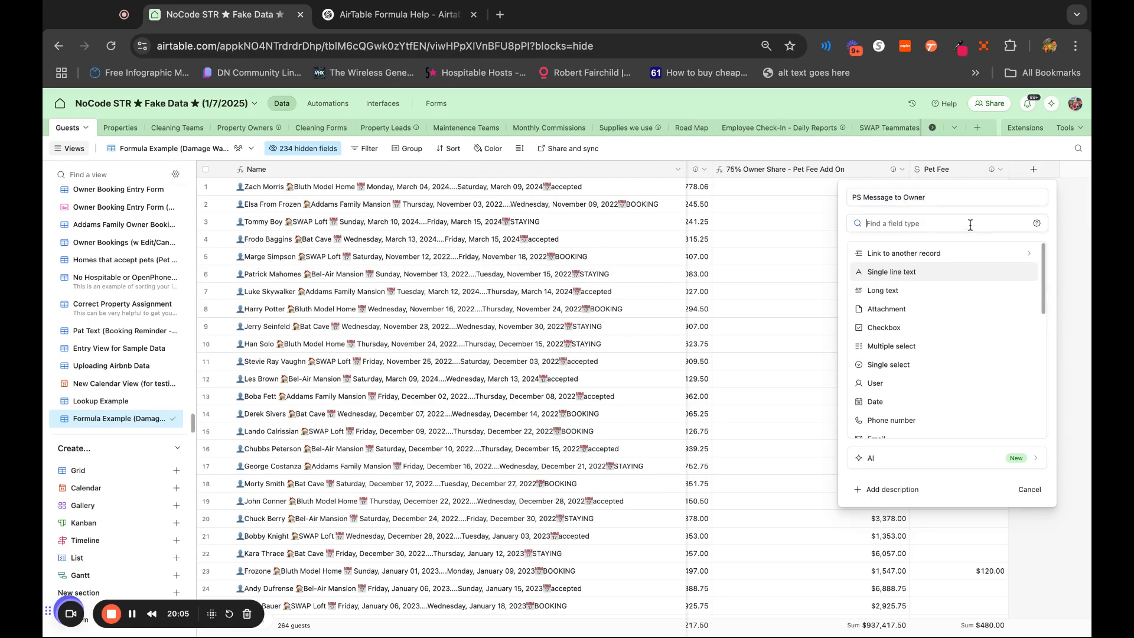
{"action": "type", "text": "form"}
{"action": "left_click", "coordinate": [939, 251]}
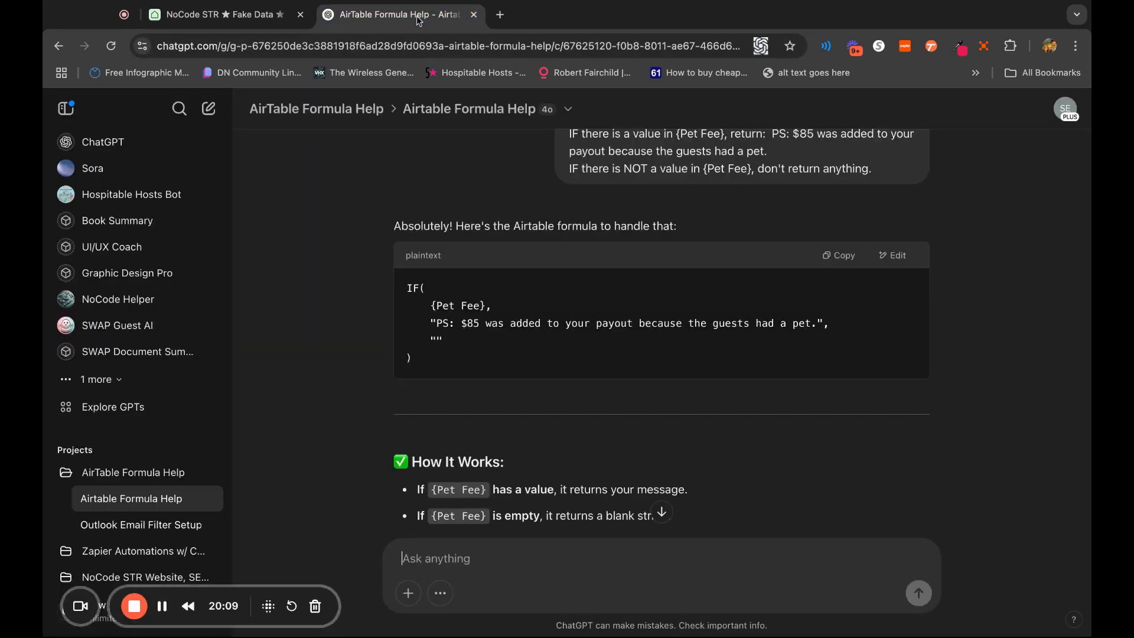
In ChatGPT, copy the generated IF formula that returns the $85 pet message when {Pet Fee} has a value
{"action": "left_click", "coordinate": [396, 14]}
{"action": "scroll", "coordinate": [936, 507], "scroll_direction": "down", "scroll_amount": 1}
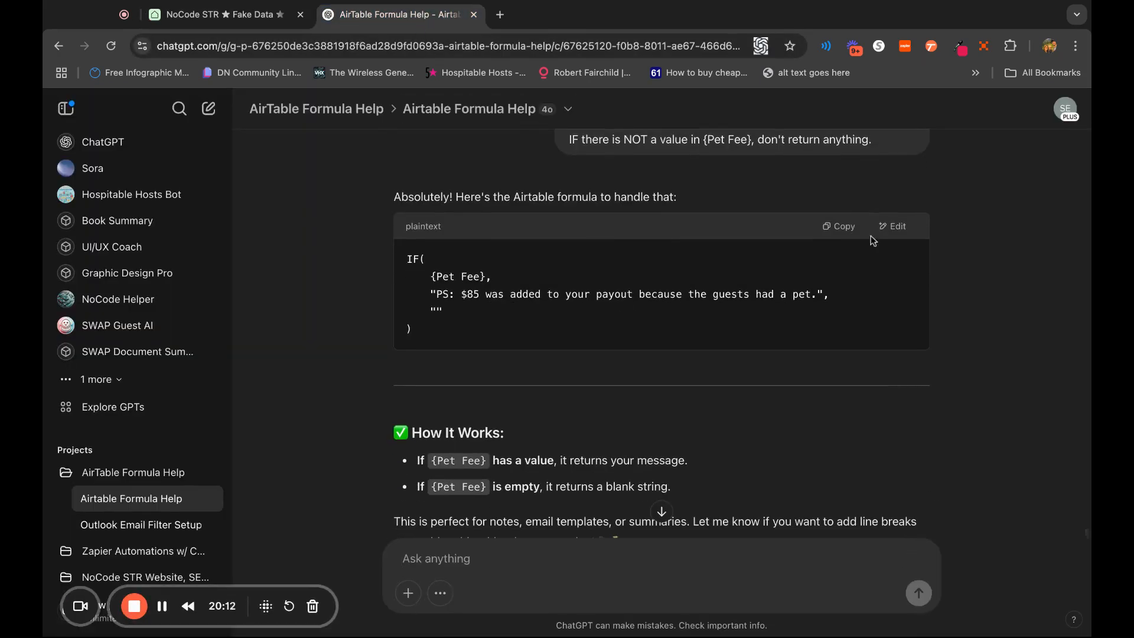
{"action": "left_click", "coordinate": [837, 230]}
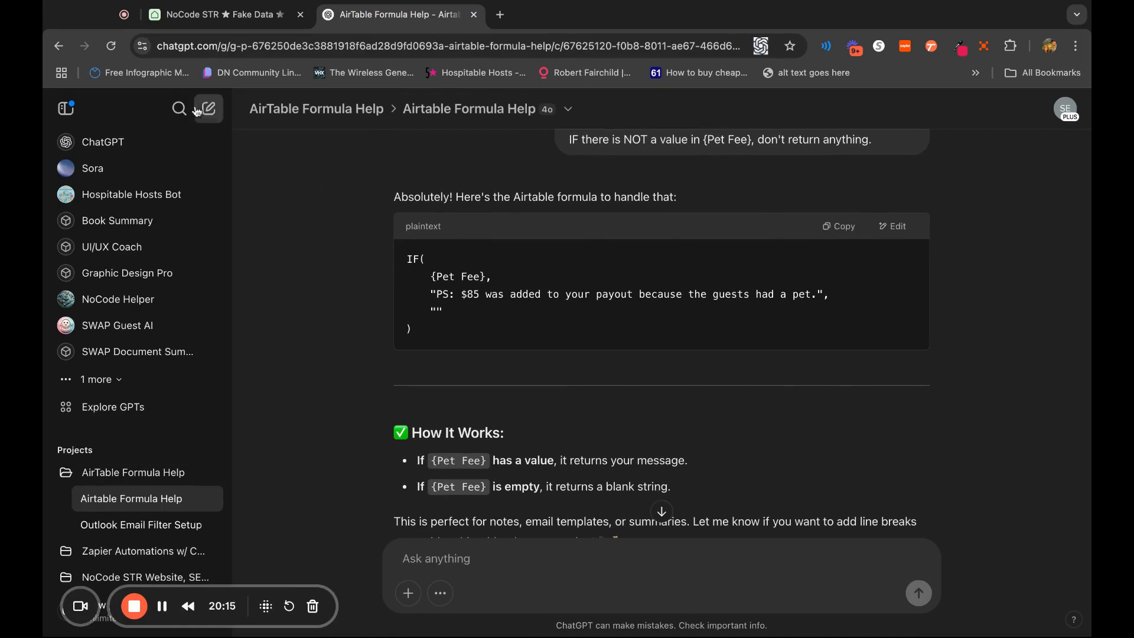
Back in Airtable, paste the copied IF formula into the PS Message to Owner field and create the field
{"action": "left_click", "coordinate": [192, 11]}
{"action": "left_click", "coordinate": [898, 298]}
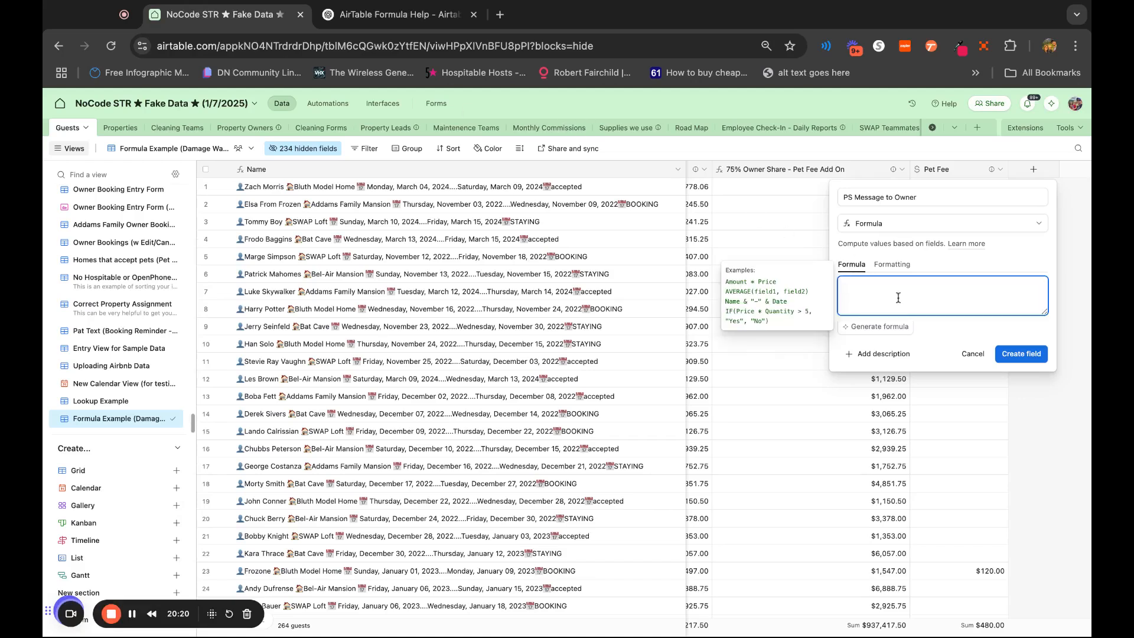
{"action": "key", "text": "ctrl+v"}
{"action": "left_click", "coordinate": [1027, 435]}
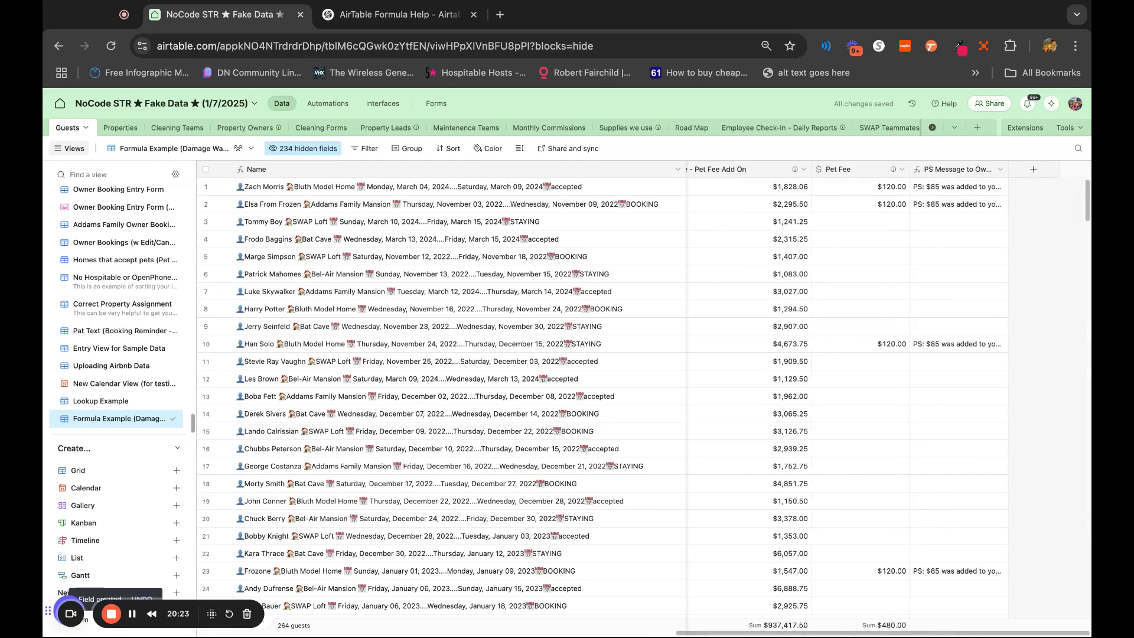
Widen the PS Message to Owner column to fit the full message text and select its first cell
{"action": "left_click_drag", "start_coordinate": [1011, 167], "coordinate": [1086, 168]}
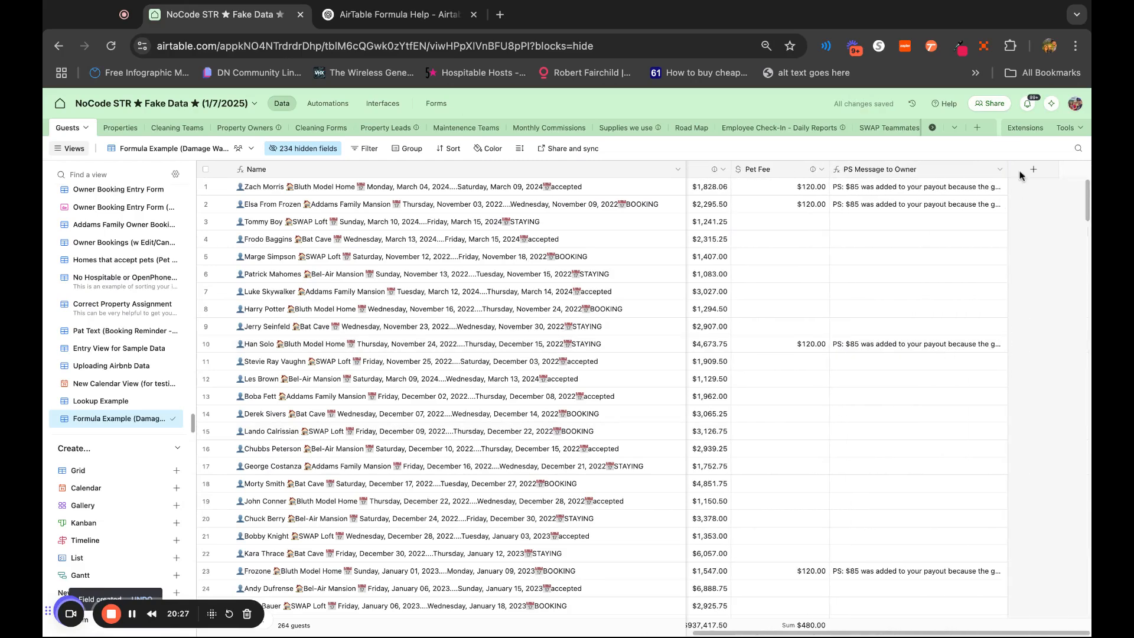
{"action": "left_click_drag", "start_coordinate": [1008, 170], "coordinate": [1086, 170]}
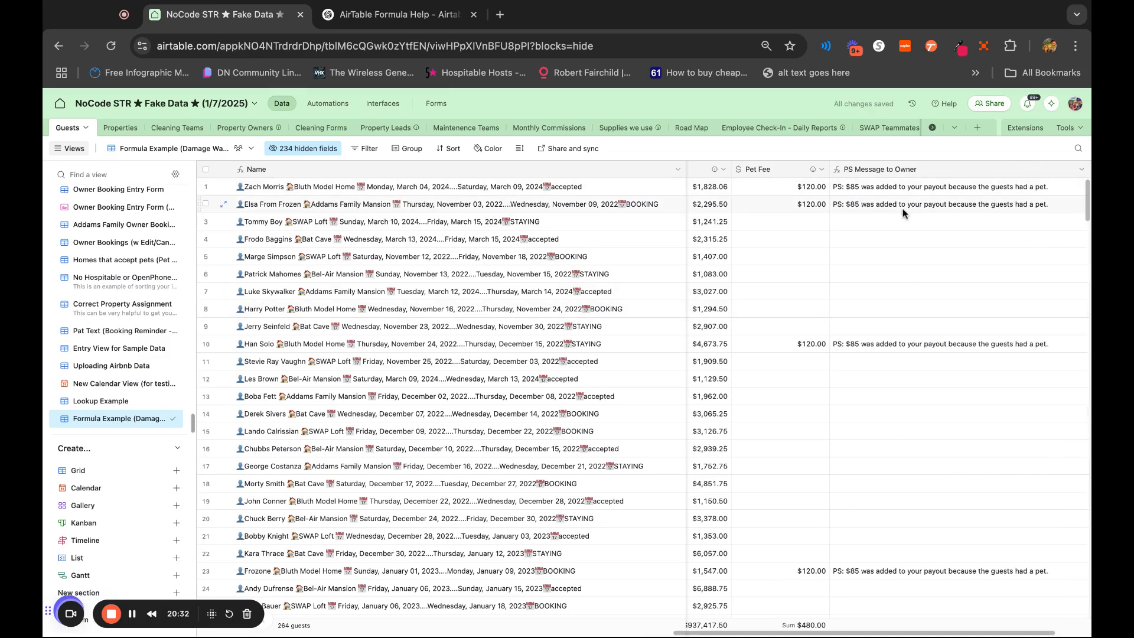
{"action": "left_click", "coordinate": [834, 189]}
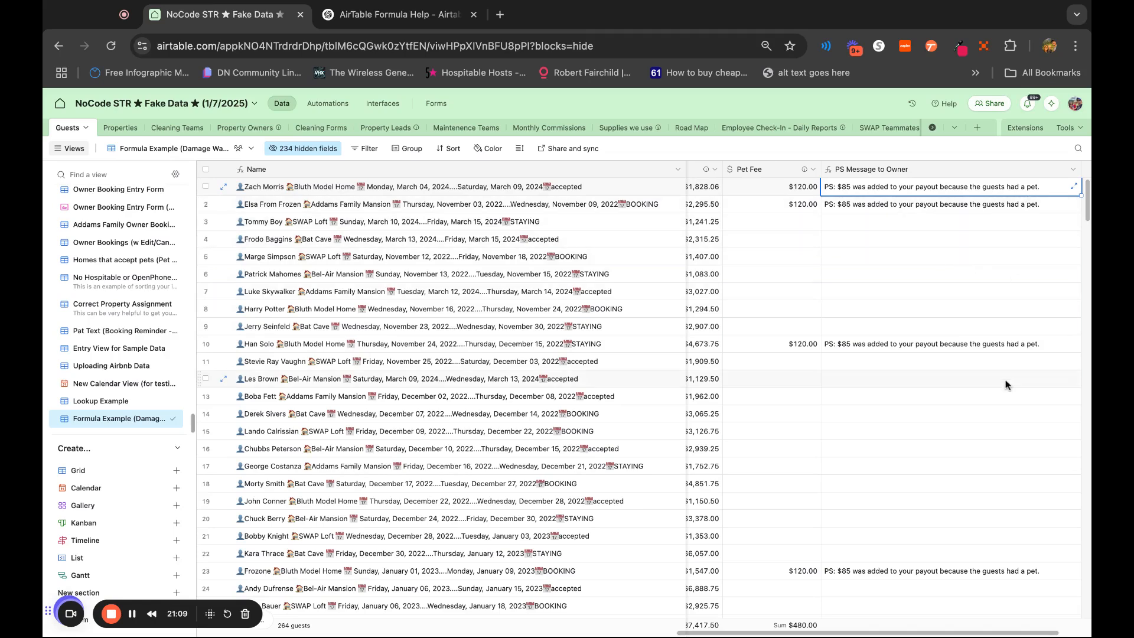
In ChatGPT, review the parts of the pet-fee message formula: the {Pet Fee} condition, the message text and the empty result
{"action": "scroll", "coordinate": [902, 339], "scroll_direction": "right", "scroll_amount": 3}
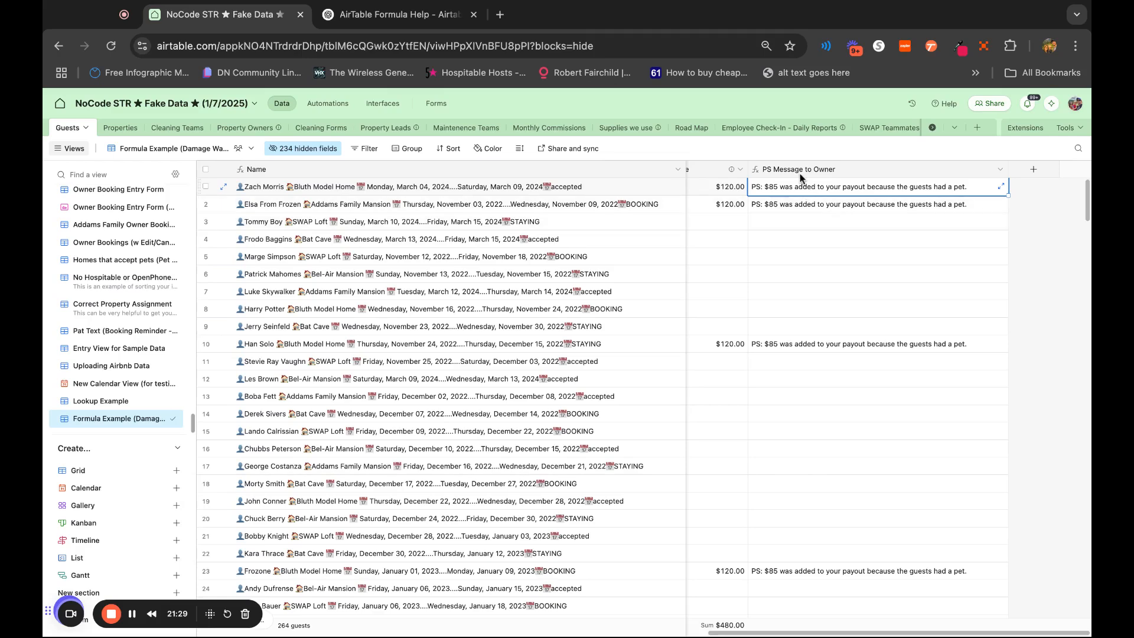
{"action": "left_click", "coordinate": [388, 13]}
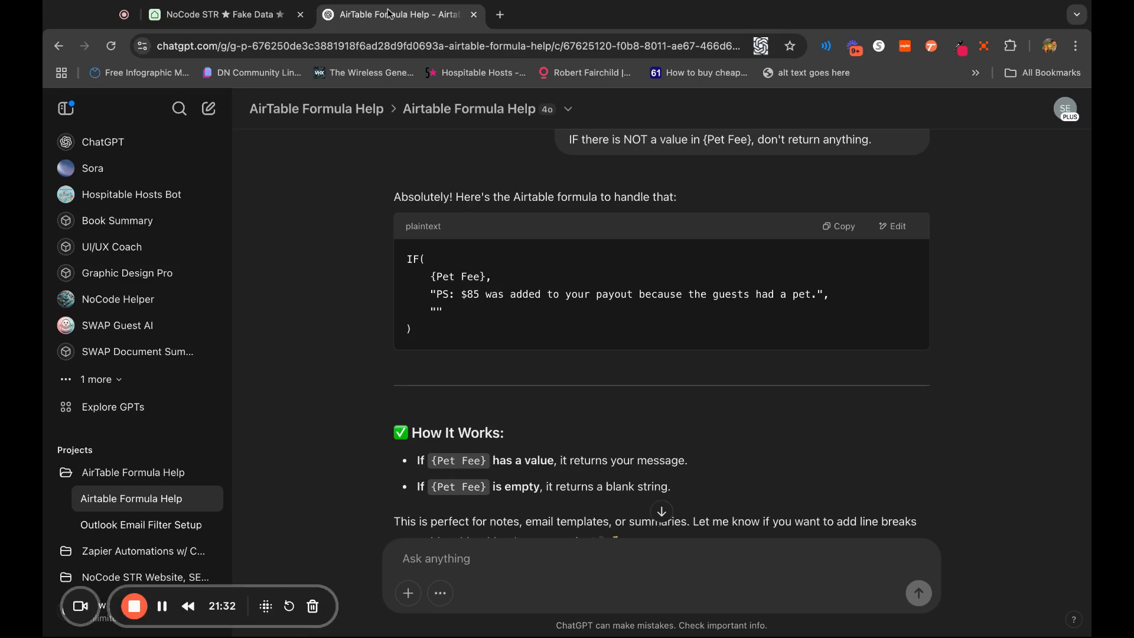
{"action": "left_click_drag", "start_coordinate": [539, 331], "coordinate": [408, 258]}
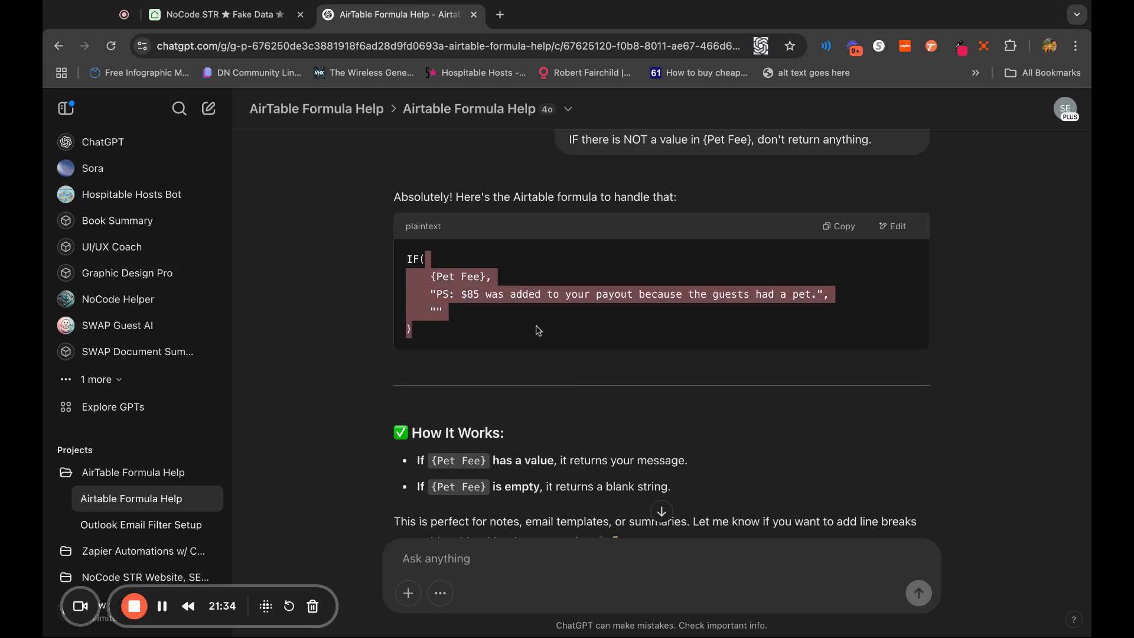
{"action": "left_click", "coordinate": [442, 278]}
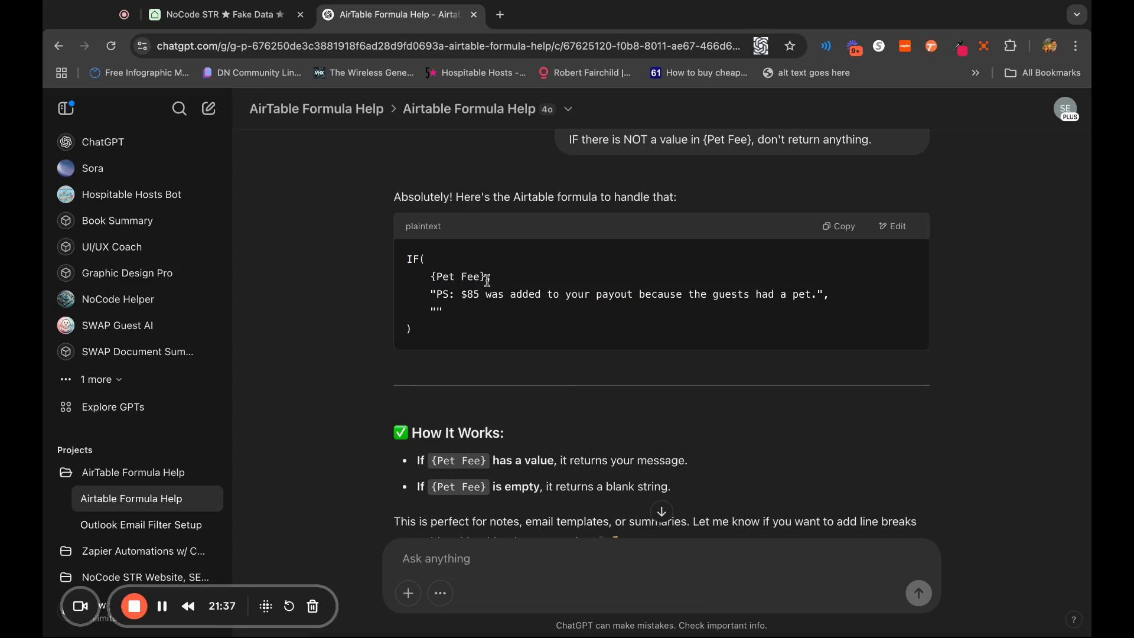
{"action": "left_click", "coordinate": [441, 297], "text": "shift"}
{"action": "left_click", "coordinate": [534, 318]}
Back in Airtable, review the payout, cleaning fee, damage waiver, commission, owner share, pet fee and PS message columns across the Guests table
{"action": "left_click", "coordinate": [250, 16]}
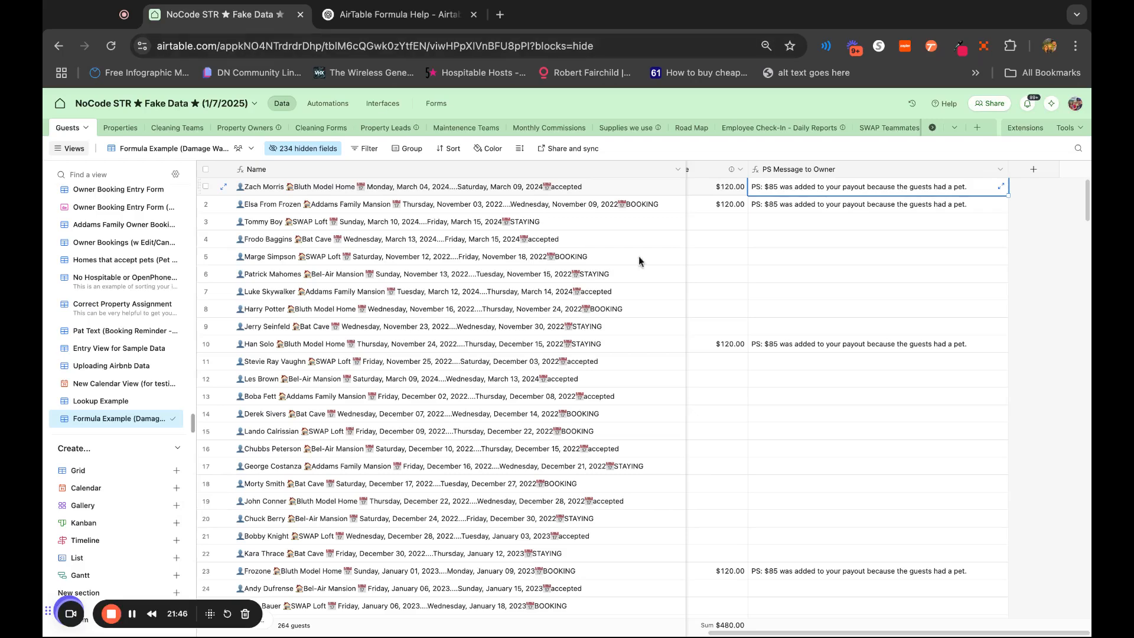
{"action": "scroll", "coordinate": [866, 359], "scroll_direction": "left", "scroll_amount": 10}
{"action": "scroll", "coordinate": [866, 359], "scroll_direction": "left", "scroll_amount": 1}
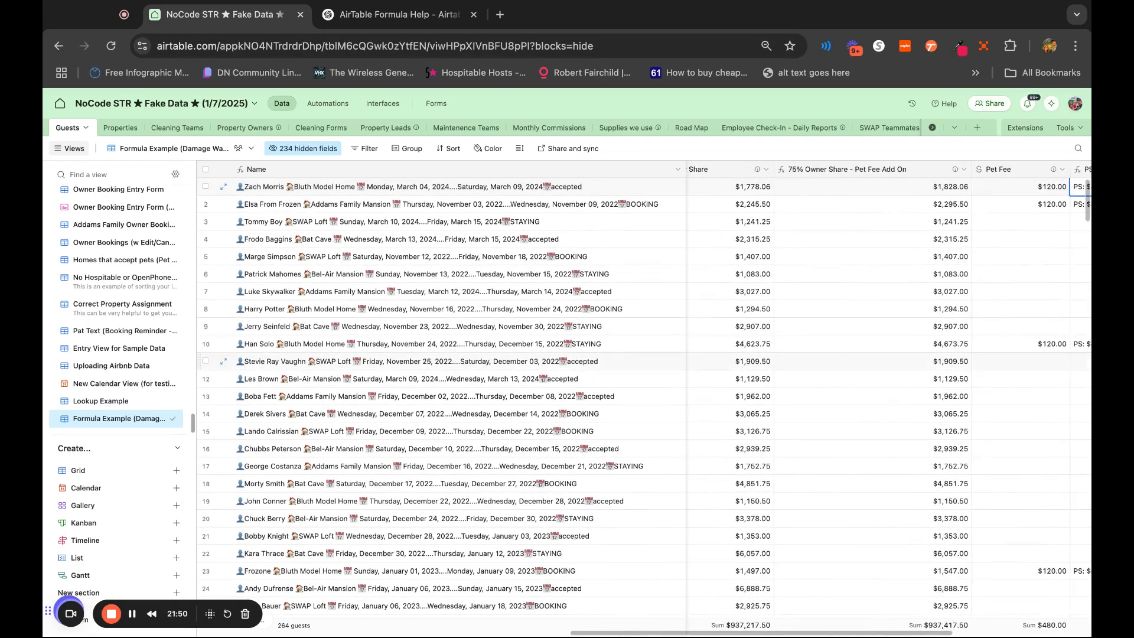
{"action": "scroll", "coordinate": [866, 361], "scroll_direction": "left", "scroll_amount": 5}
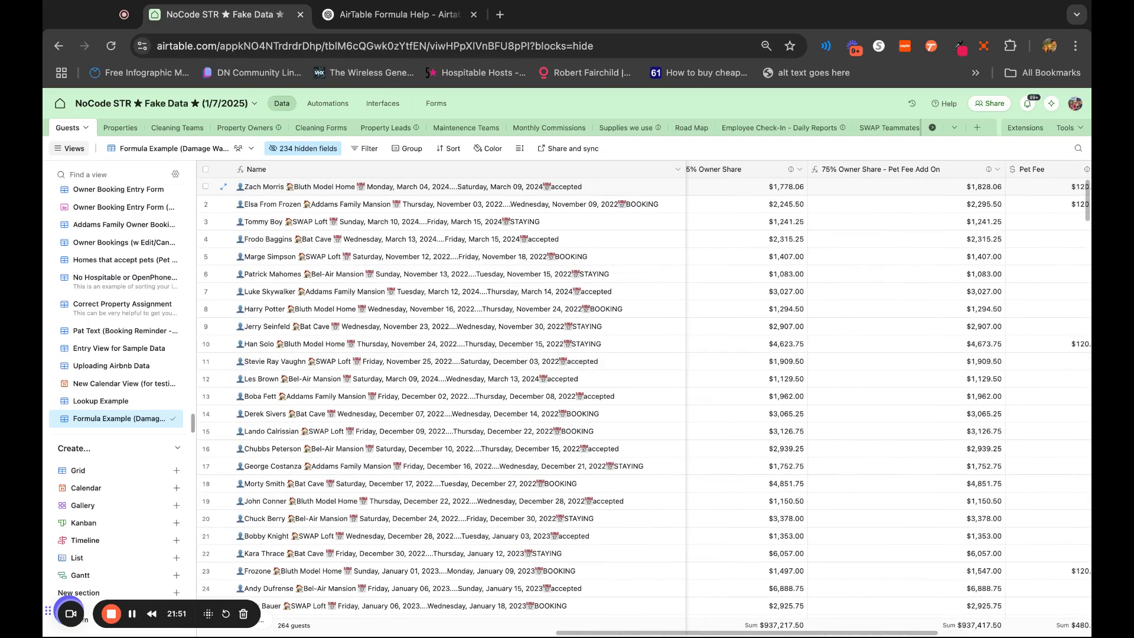
{"action": "scroll", "coordinate": [866, 361], "scroll_direction": "left", "scroll_amount": 10}
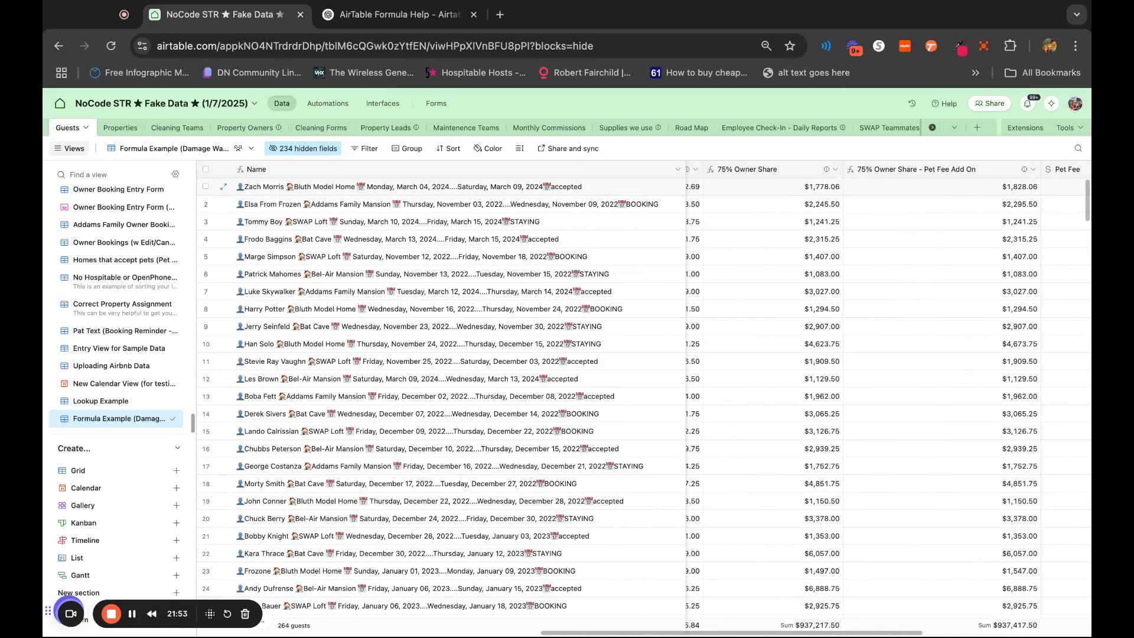
{"action": "scroll", "coordinate": [866, 361], "scroll_direction": "left", "scroll_amount": 2}
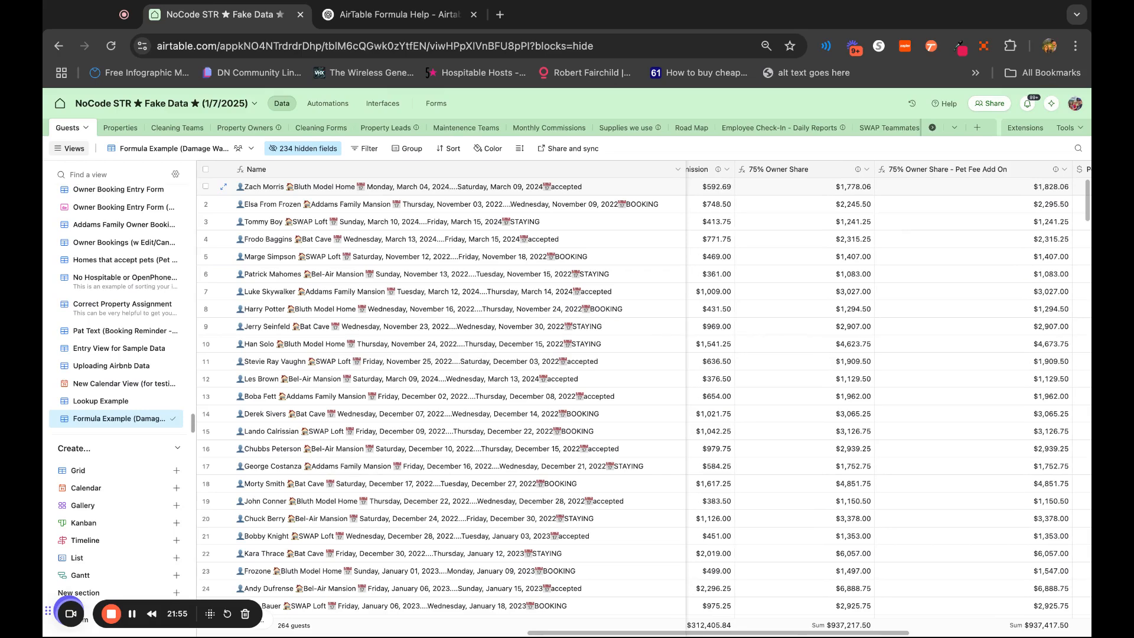
{"action": "scroll", "coordinate": [866, 361], "scroll_direction": "left", "scroll_amount": 20}
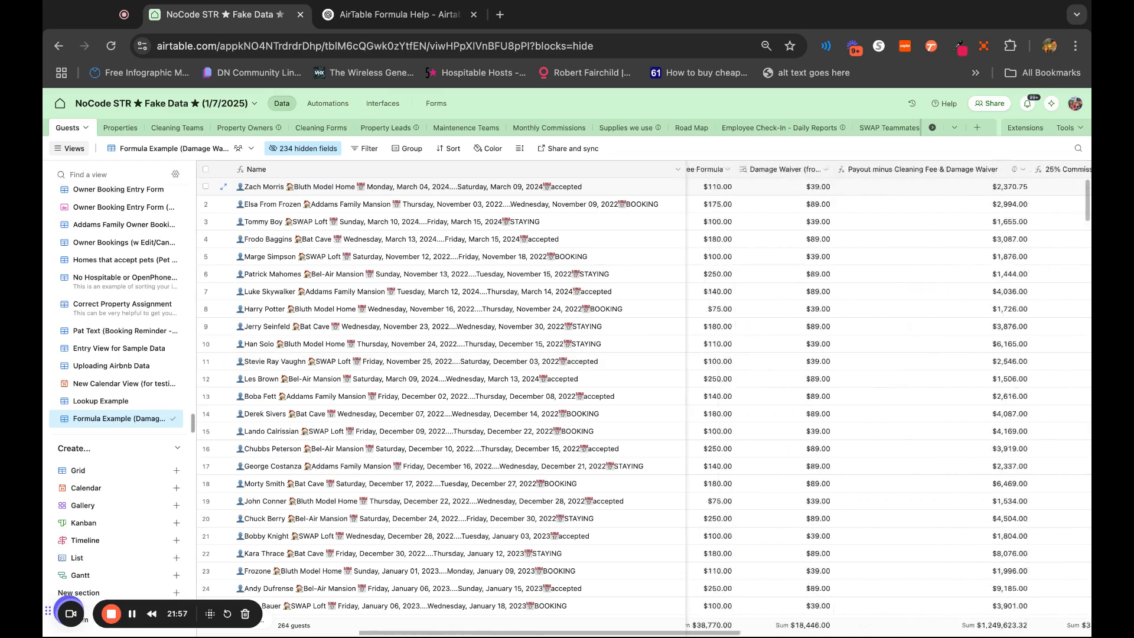
{"action": "scroll", "coordinate": [866, 361], "scroll_direction": "right", "scroll_amount": 20}
{"action": "scroll", "coordinate": [845, 186], "scroll_direction": "left", "scroll_amount": 5}
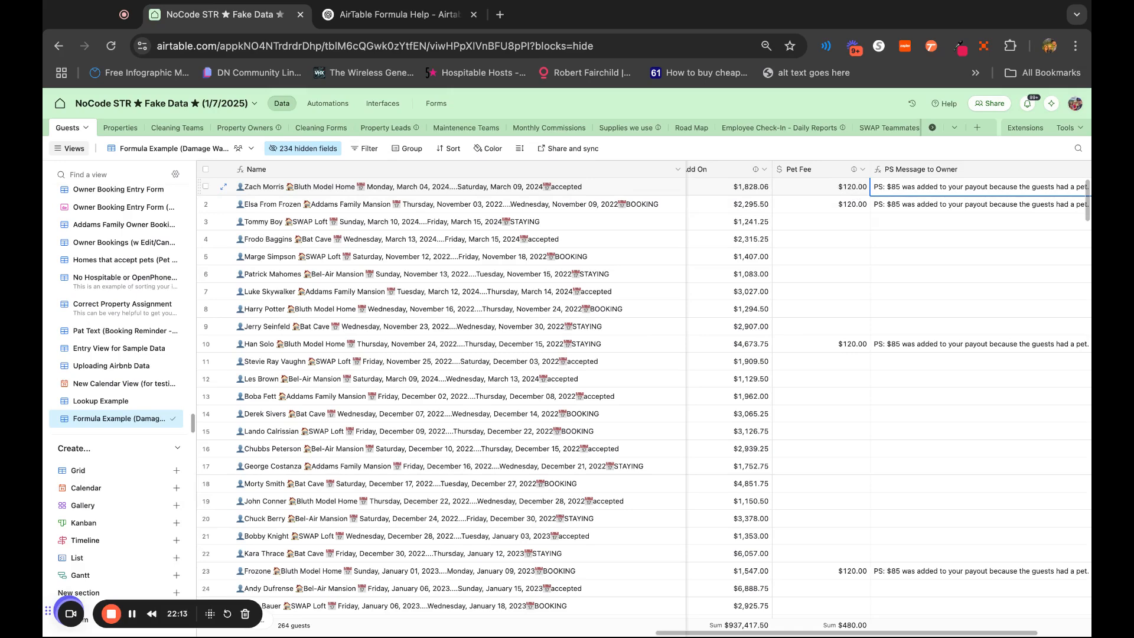
{"action": "scroll", "coordinate": [886, 390], "scroll_direction": "left", "scroll_amount": 10}
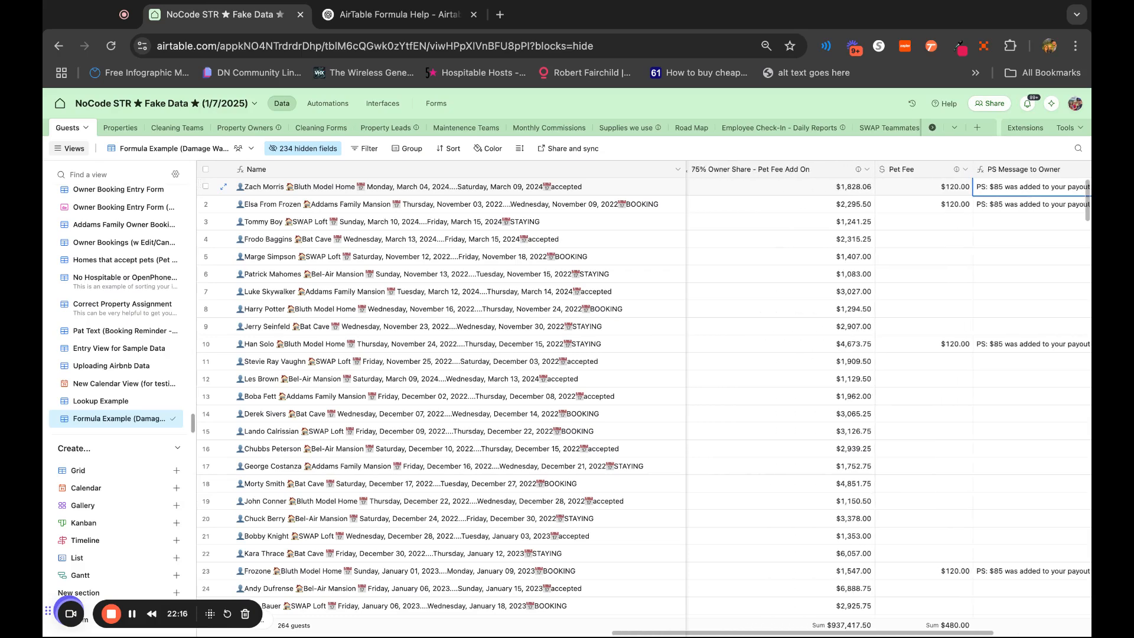
{"action": "scroll", "coordinate": [963, 210], "scroll_direction": "left", "scroll_amount": 1}
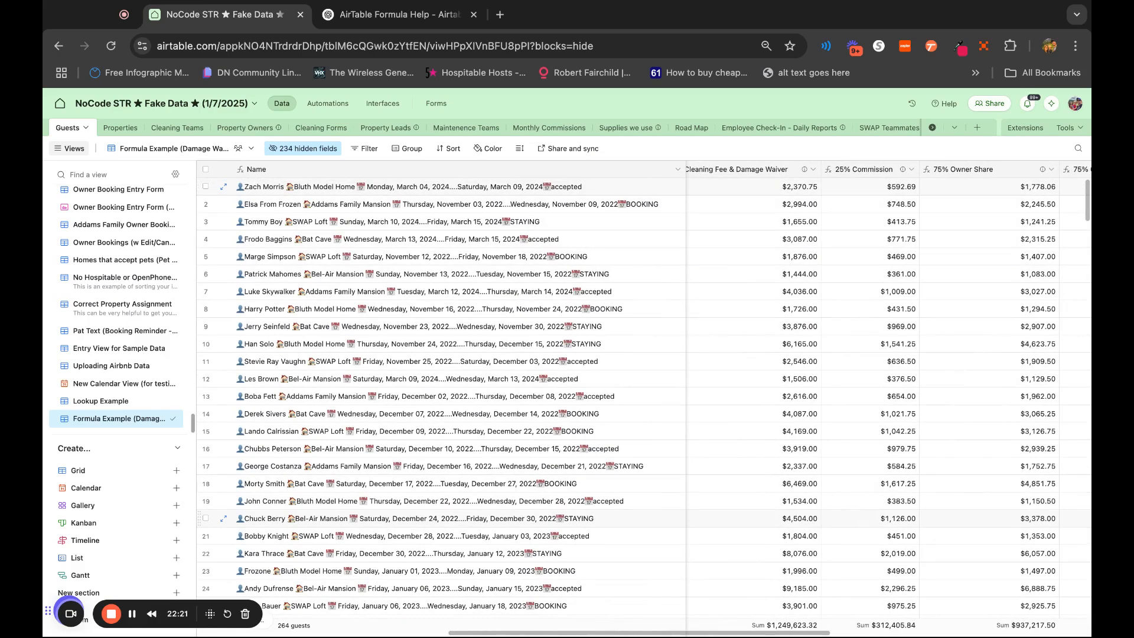
{"action": "scroll", "coordinate": [874, 390], "scroll_direction": "left", "scroll_amount": 10}
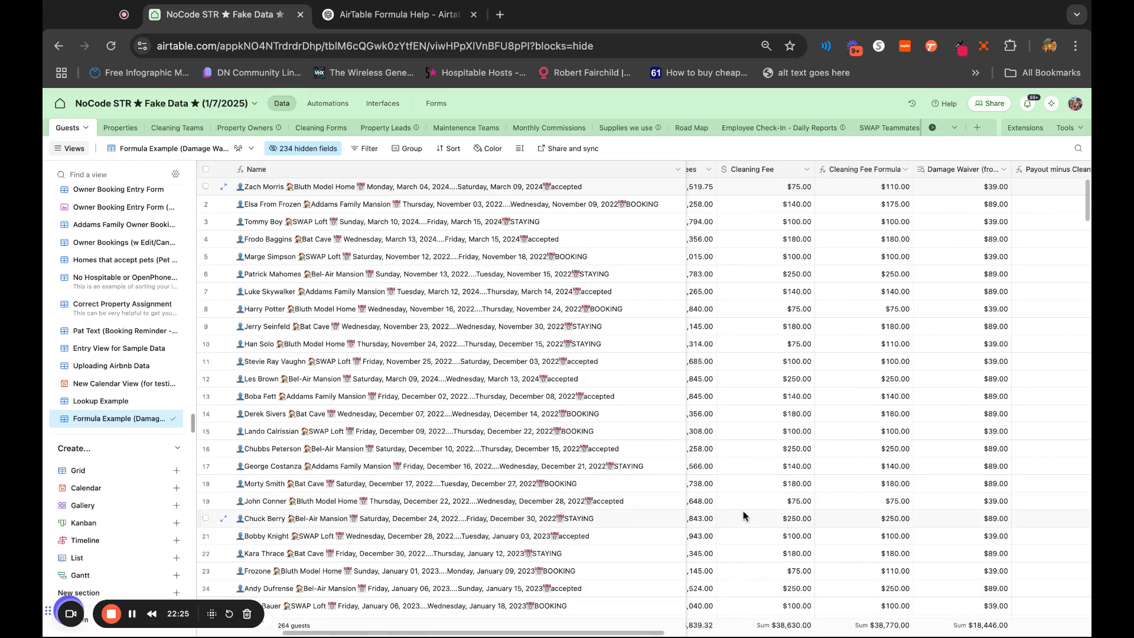
{"action": "scroll", "coordinate": [742, 561], "scroll_direction": "left", "scroll_amount": 5}
{"action": "scroll", "coordinate": [906, 348], "scroll_direction": "right", "scroll_amount": 2}
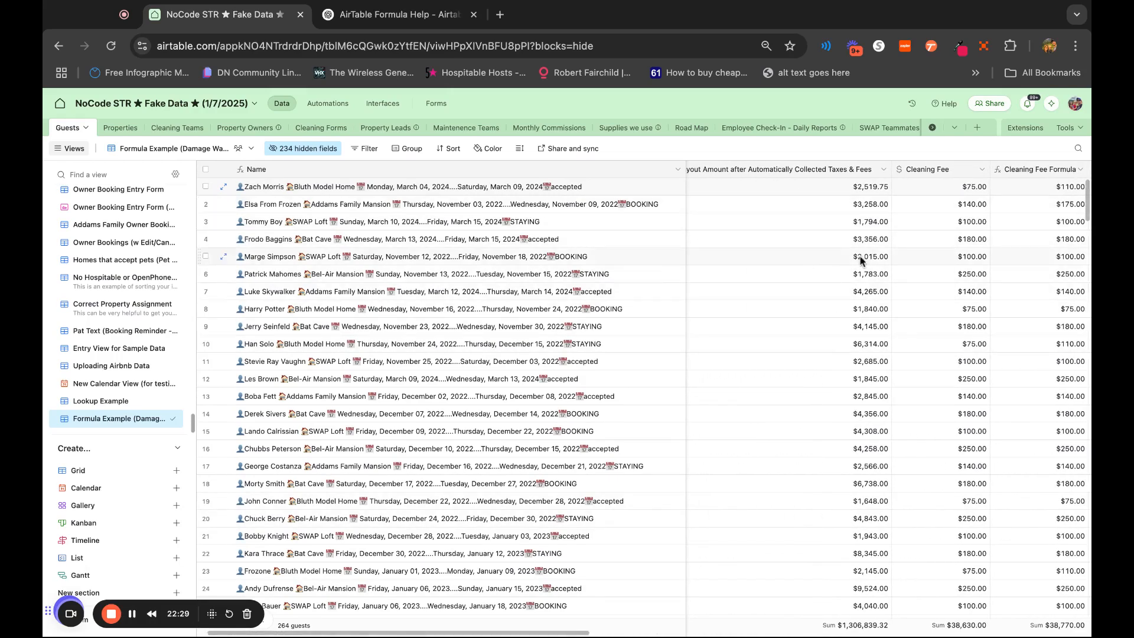
{"action": "scroll", "coordinate": [988, 292], "scroll_direction": "right", "scroll_amount": 5}
{"action": "scroll", "coordinate": [988, 292], "scroll_direction": "left", "scroll_amount": 1}
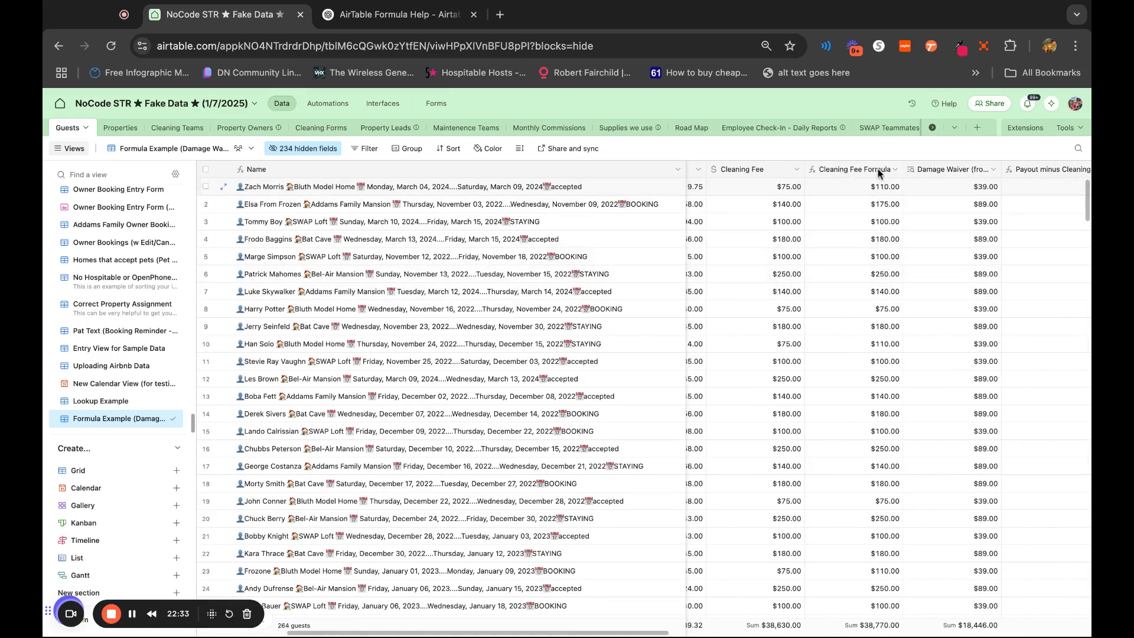
{"action": "scroll", "coordinate": [979, 262], "scroll_direction": "right", "scroll_amount": 10}
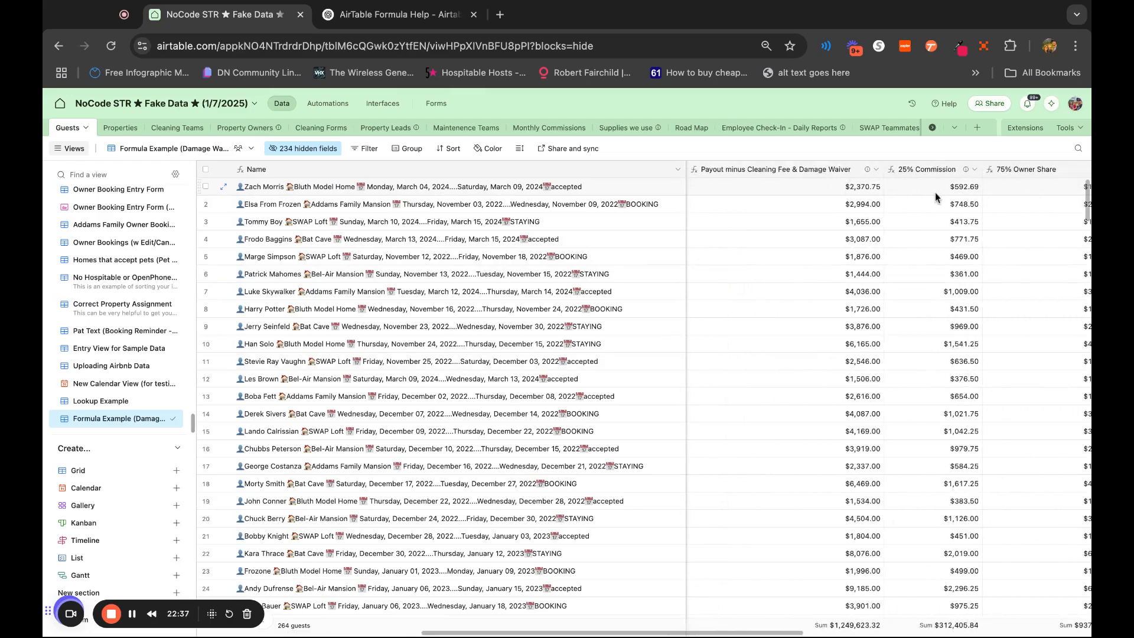
{"action": "scroll", "coordinate": [1037, 258], "scroll_direction": "right", "scroll_amount": 2}
{"action": "scroll", "coordinate": [1037, 258], "scroll_direction": "right", "scroll_amount": 8}
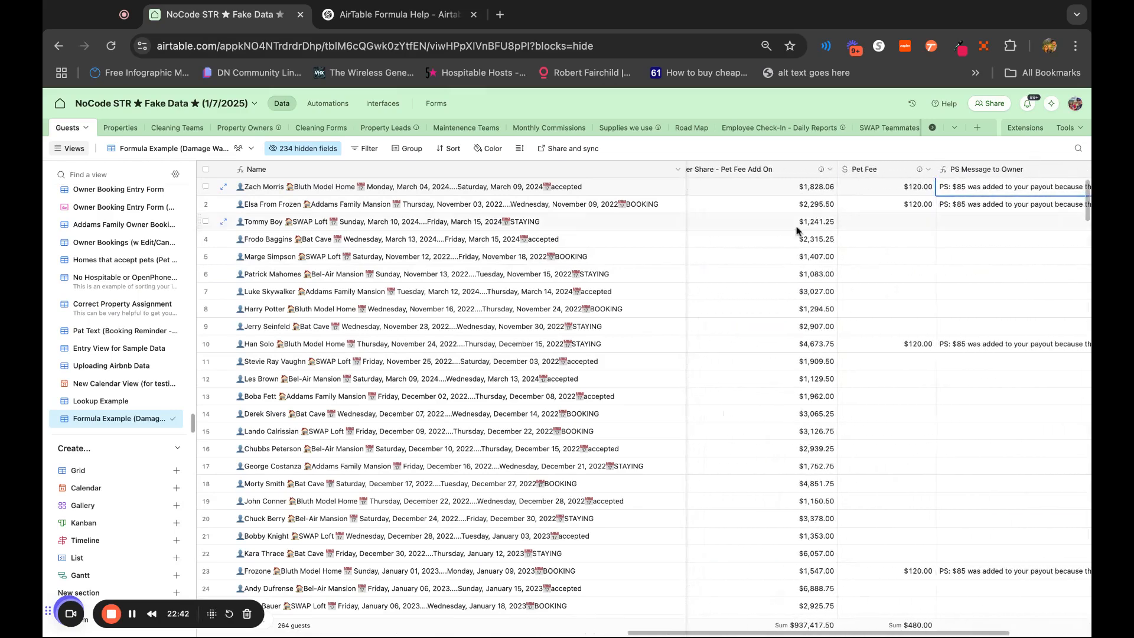
{"action": "scroll", "coordinate": [798, 232], "scroll_direction": "left", "scroll_amount": 6}
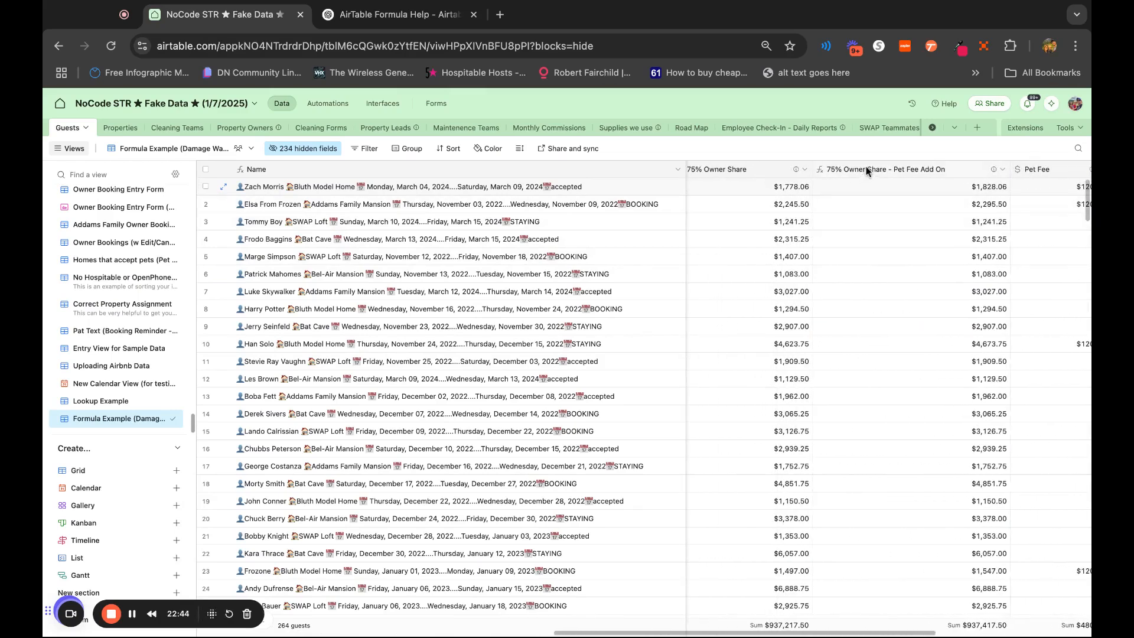
{"action": "scroll", "coordinate": [909, 400], "scroll_direction": "right", "scroll_amount": 6}
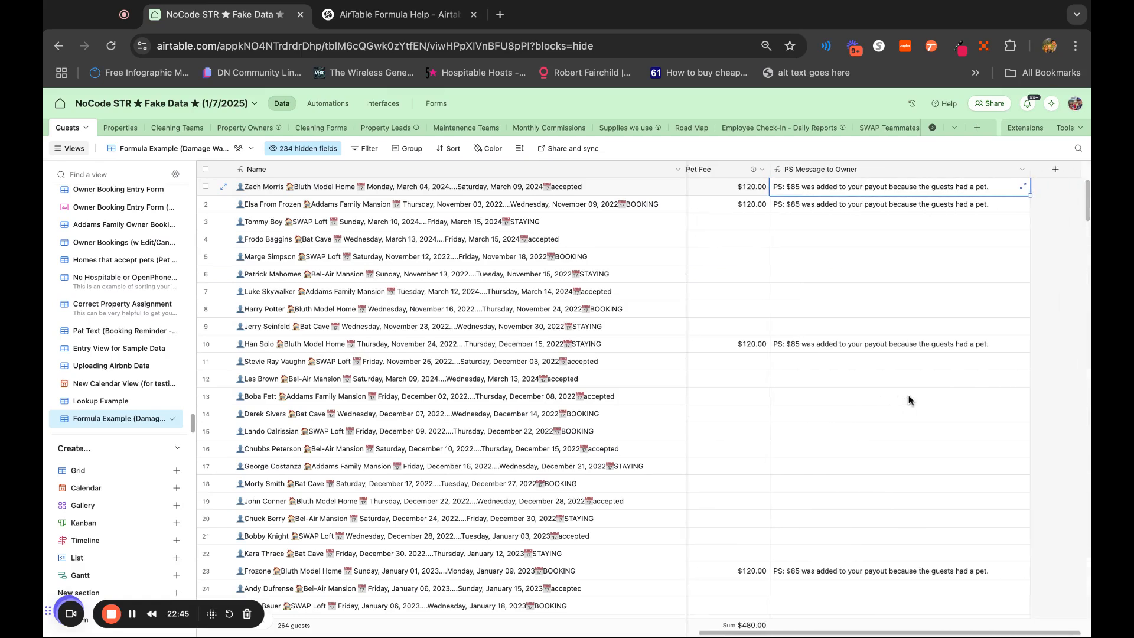
{"action": "scroll", "coordinate": [886, 399], "scroll_direction": "left", "scroll_amount": 6}
{"action": "scroll", "coordinate": [881, 398], "scroll_direction": "left", "scroll_amount": 6}
{"action": "scroll", "coordinate": [920, 225], "scroll_direction": "left", "scroll_amount": 5}
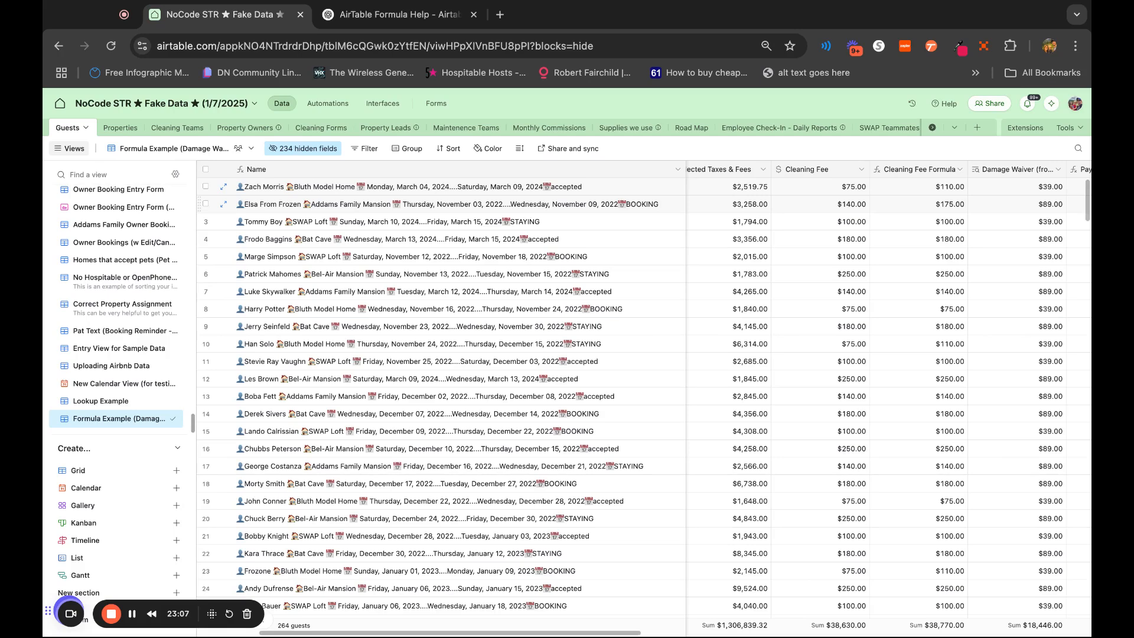
Duplicate the PS Message to Owner field in the Guests table
{"action": "scroll", "coordinate": [868, 198], "scroll_direction": "right", "scroll_amount": 10}
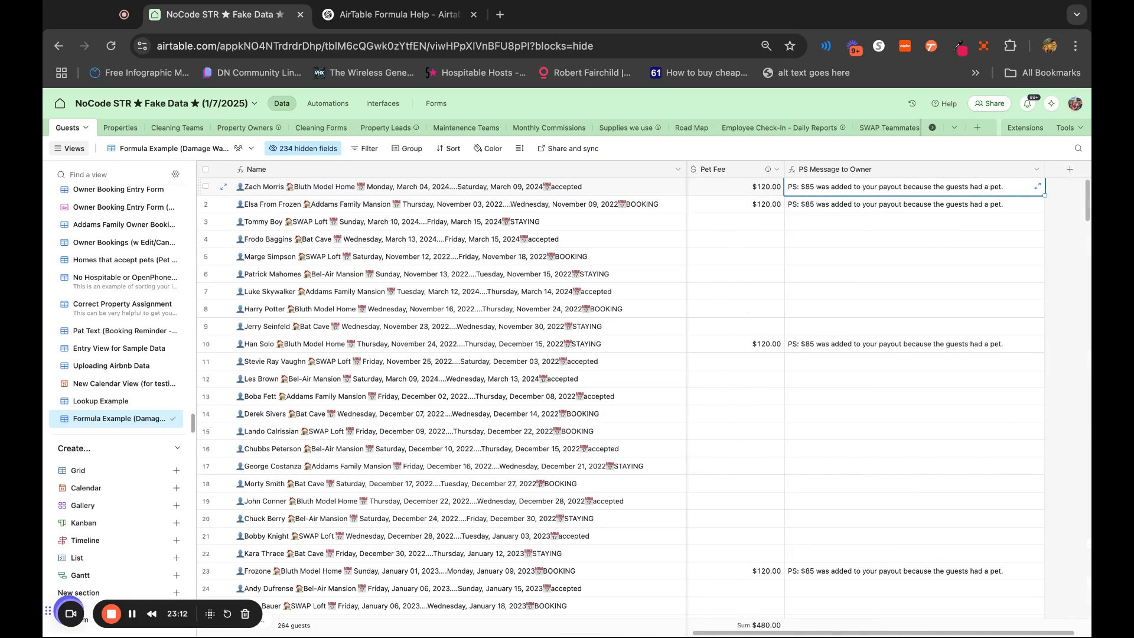
{"action": "right_click", "coordinate": [946, 174]}
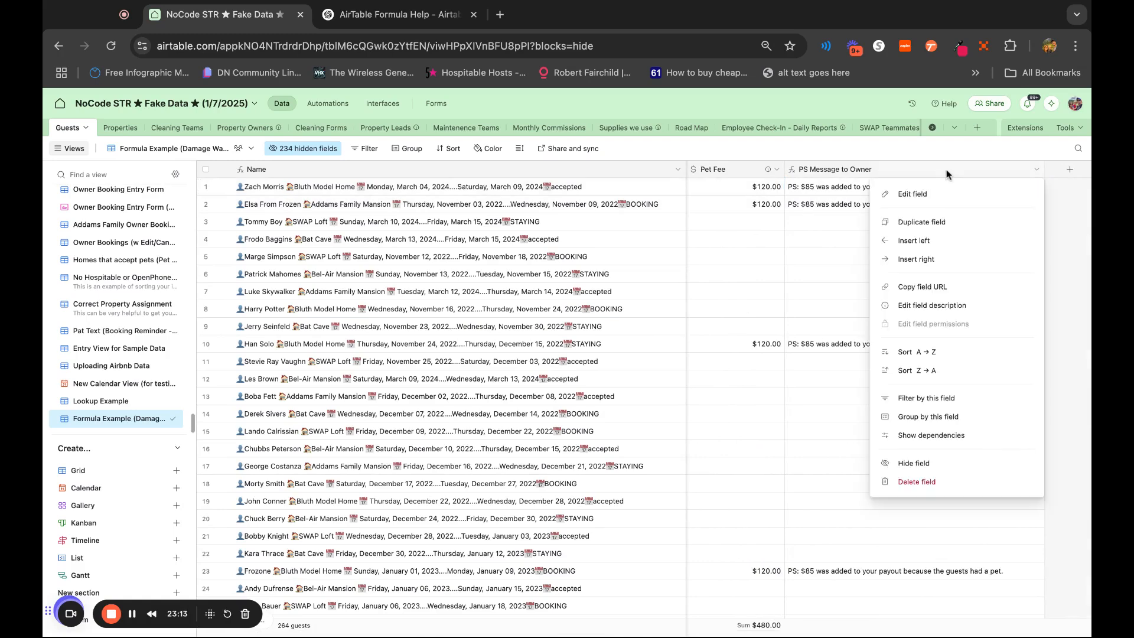
{"action": "left_click", "coordinate": [921, 222]}
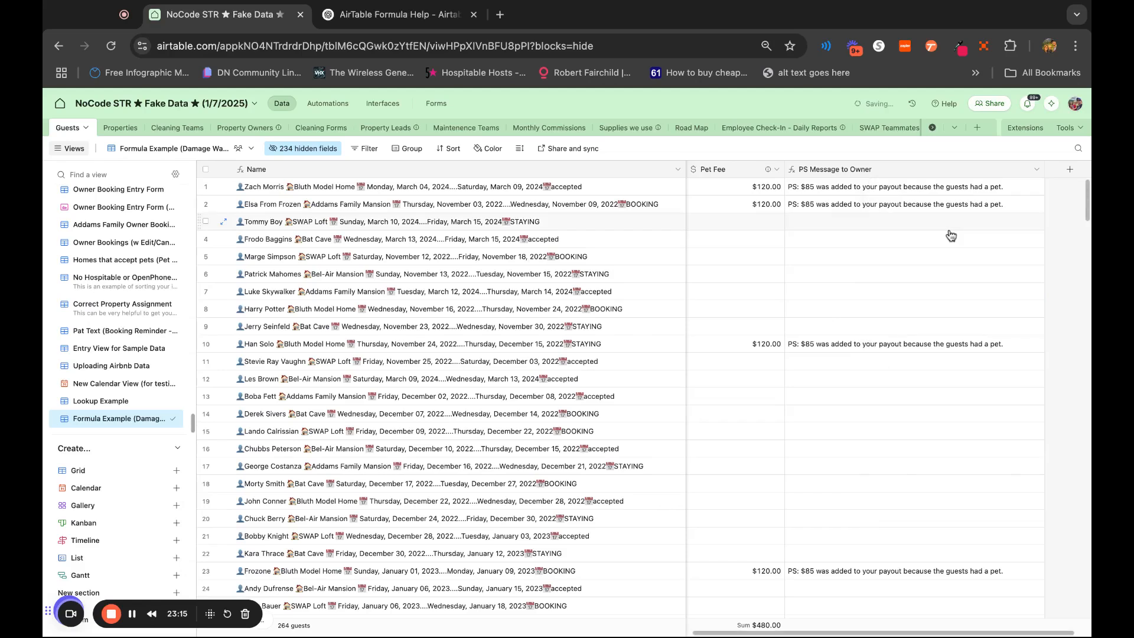
Open the duplicated message field for editing and rename it PS Message to Cleaner
{"action": "double_click", "coordinate": [846, 172]}
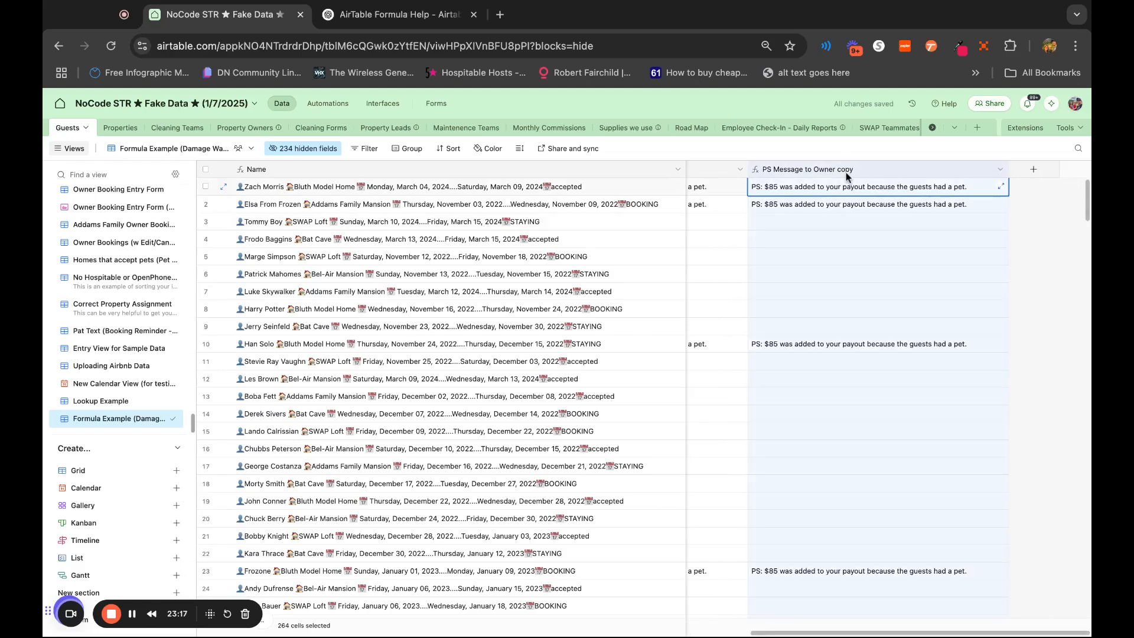
{"action": "left_click", "coordinate": [829, 197]}
{"action": "key", "text": "BackSpace"}
{"action": "key", "text": "BackSpace"}
{"action": "key", "text": "BackSpace"}
{"action": "key", "text": "BackSpace"}
{"action": "key", "text": "BackSpace"}
{"action": "key", "text": "BackSpace"}
{"action": "key", "text": "BackSpace"}
{"action": "type", "text": "Cleaner"}
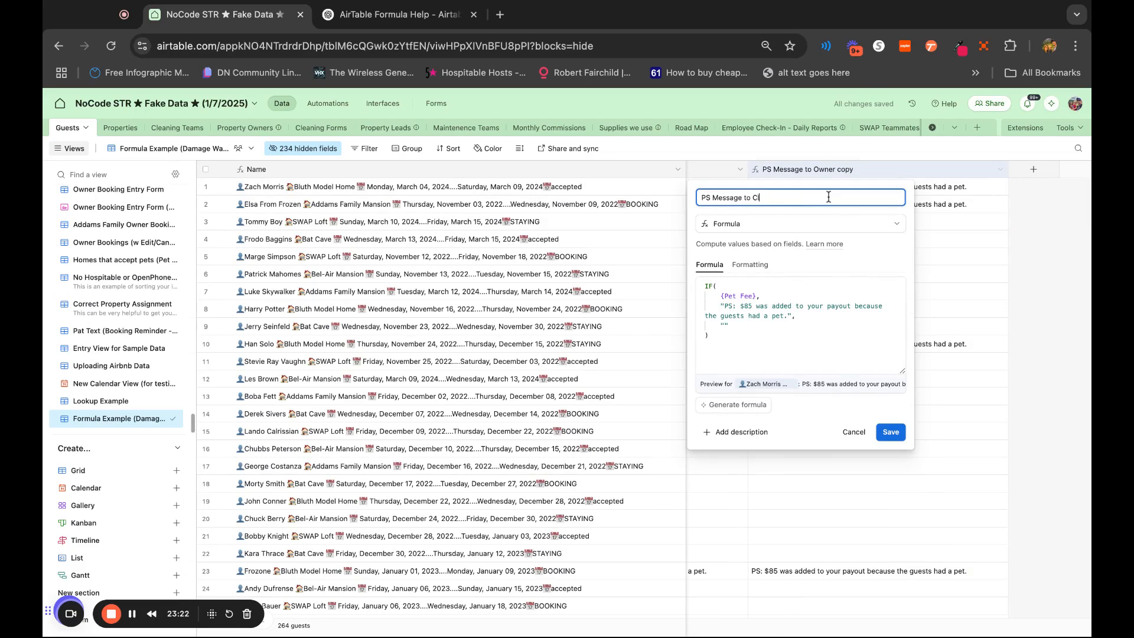
Change the amount in the cleaner message formula to $35 and save the field
{"action": "left_click", "coordinate": [747, 305]}
{"action": "key", "text": "BackSpace"}
{"action": "type", "text": "3"}
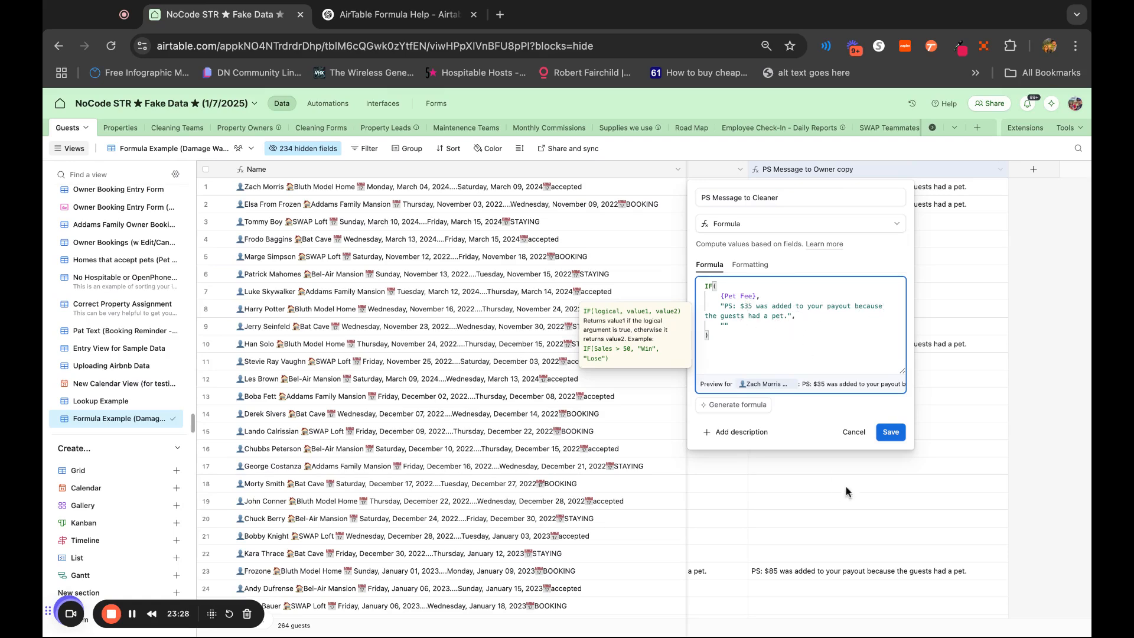
{"action": "left_click", "coordinate": [890, 431]}
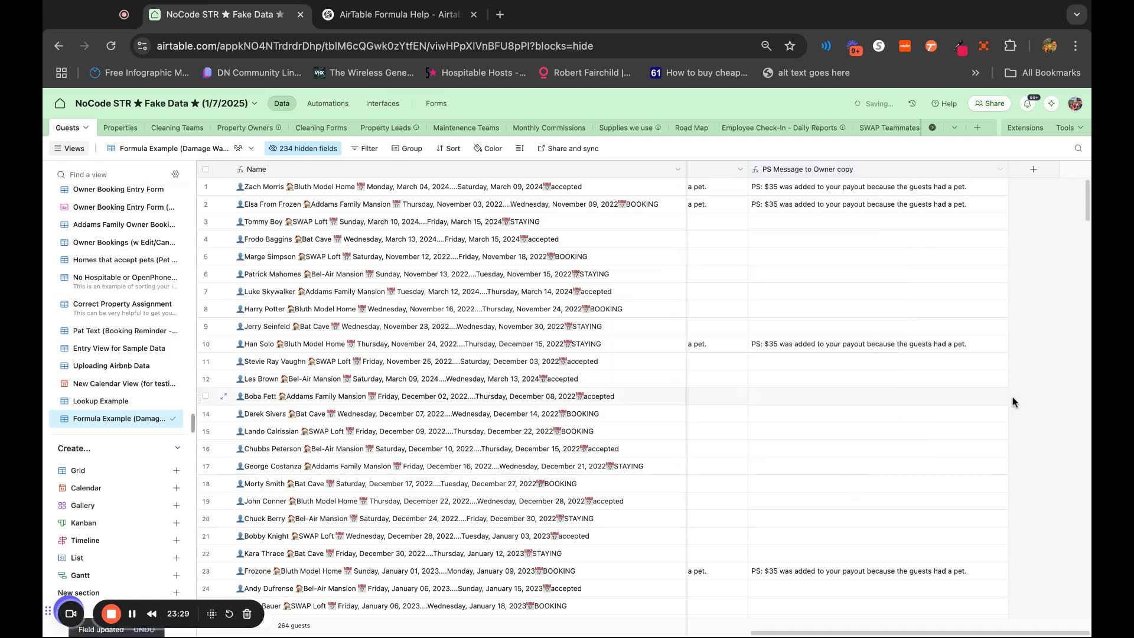
Check the PS Message to Cleaner text in the first rows that have a pet fee
{"action": "left_click", "coordinate": [766, 195]}
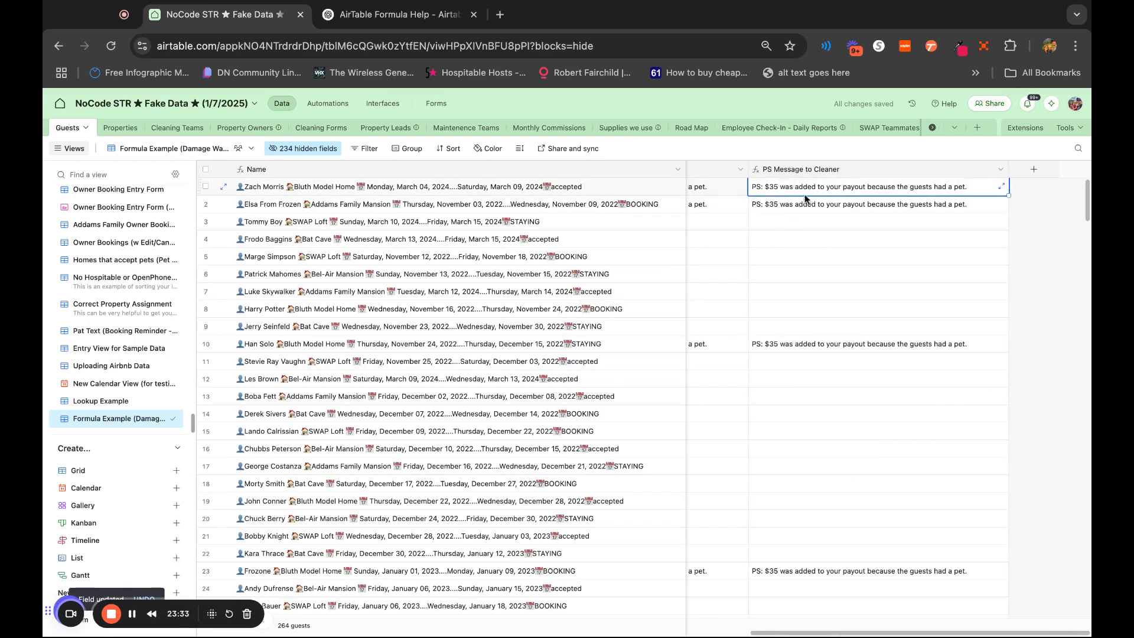
{"action": "left_click", "coordinate": [945, 208]}
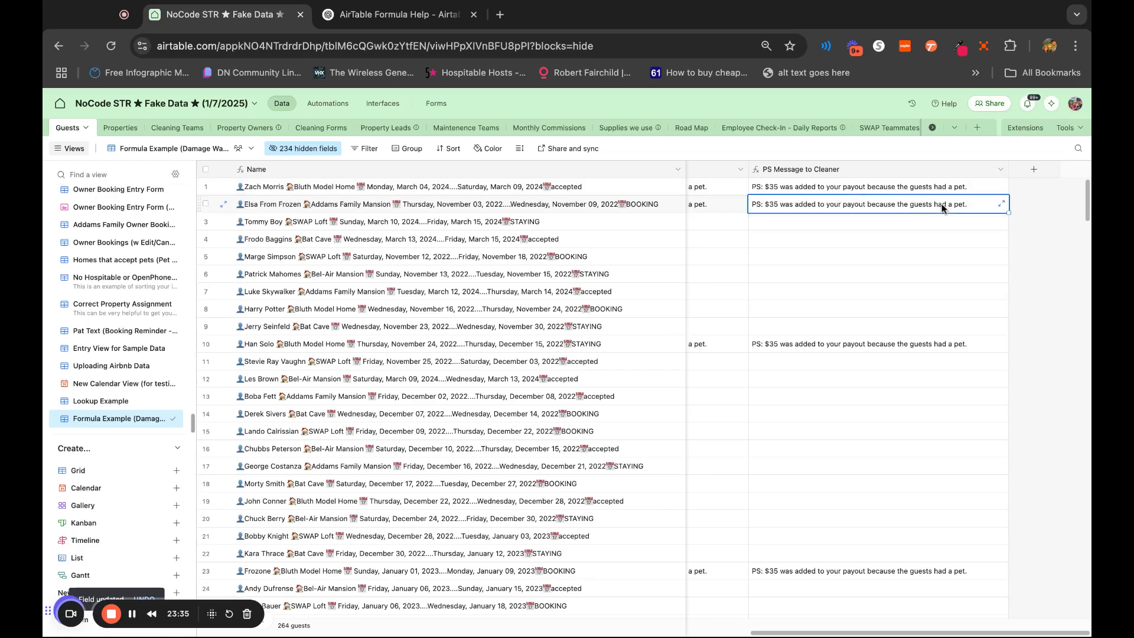
{"action": "left_click", "coordinate": [903, 349]}
Enter a Pet Fee of 120 for the guest in row 16
{"action": "scroll", "coordinate": [892, 476], "scroll_direction": "left", "scroll_amount": 5}
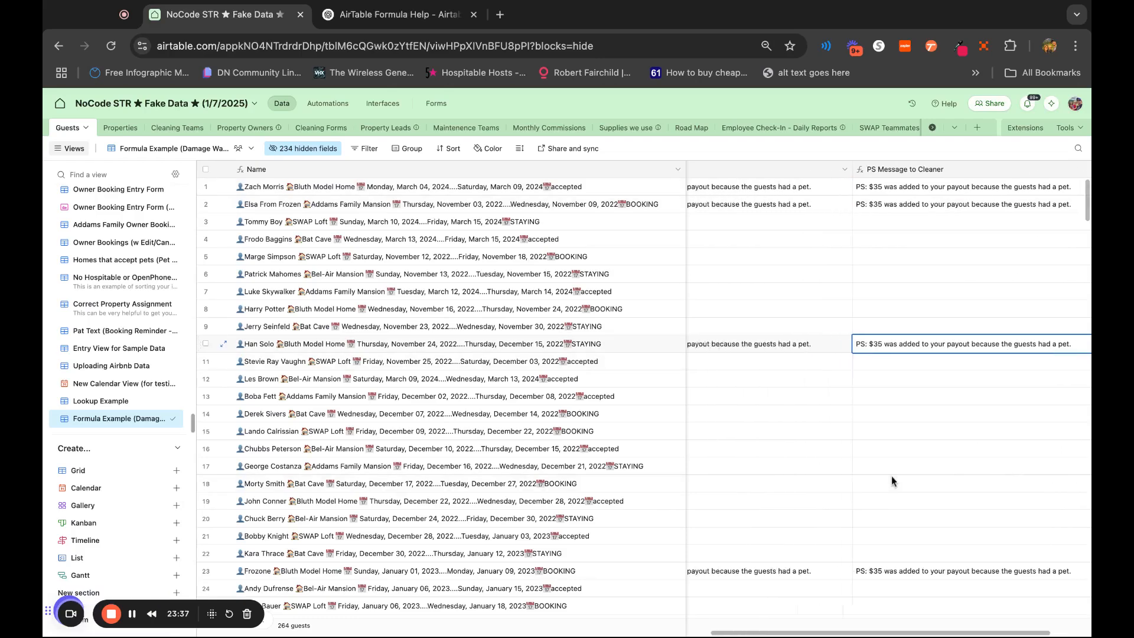
{"action": "left_click", "coordinate": [778, 442]}
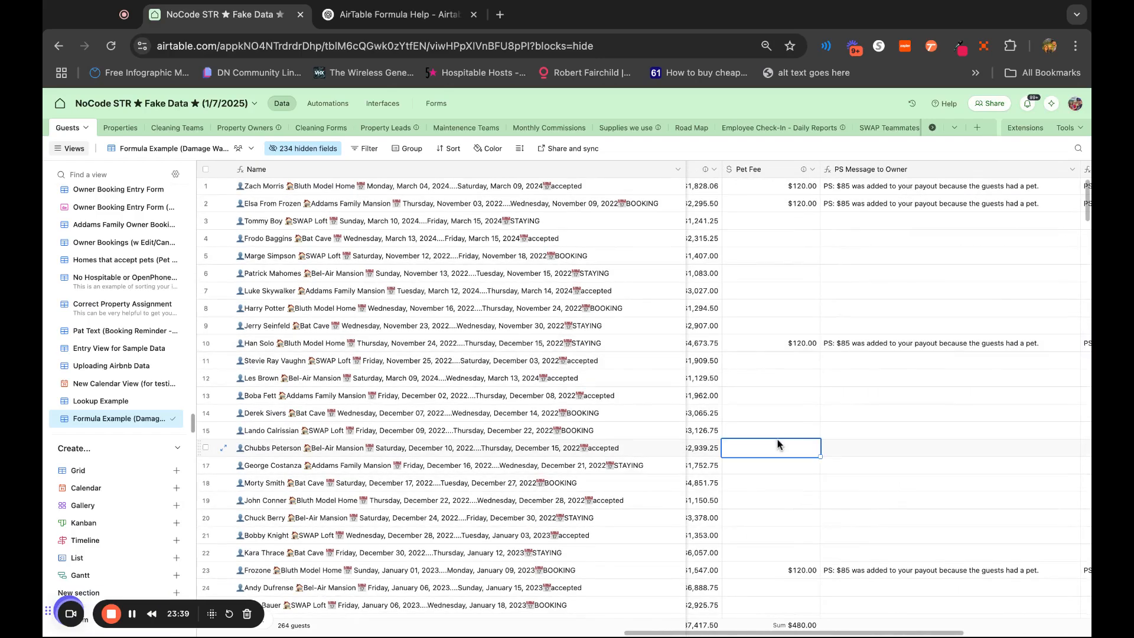
{"action": "type", "text": "120"}
{"action": "left_click", "coordinate": [851, 515]}
Check row 16's owner and cleaner messages, cleaning fee formula, damage waiver, payout, commission and owner share
{"action": "scroll", "coordinate": [850, 515], "scroll_direction": "right", "scroll_amount": 1}
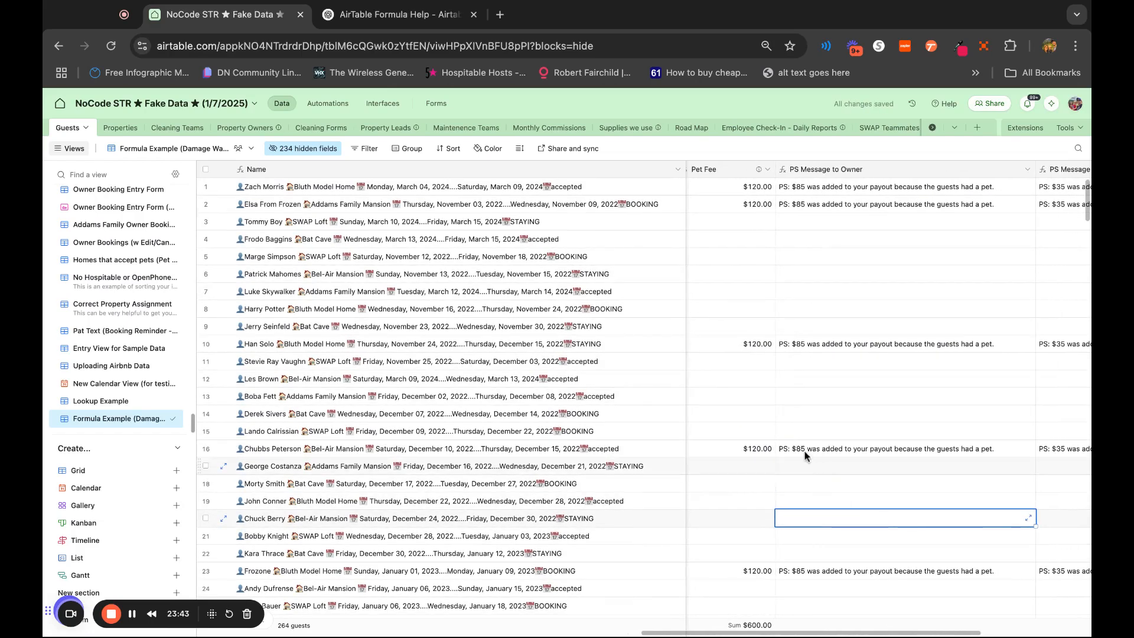
{"action": "scroll", "coordinate": [978, 456], "scroll_direction": "right", "scroll_amount": 3}
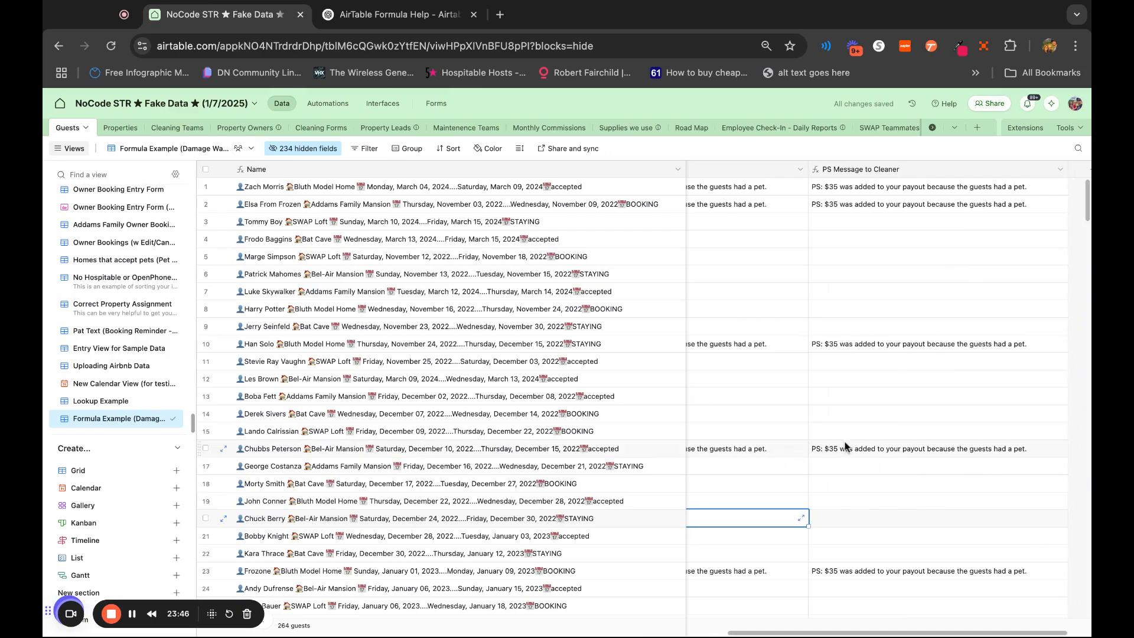
{"action": "scroll", "coordinate": [880, 539], "scroll_direction": "left", "scroll_amount": 10}
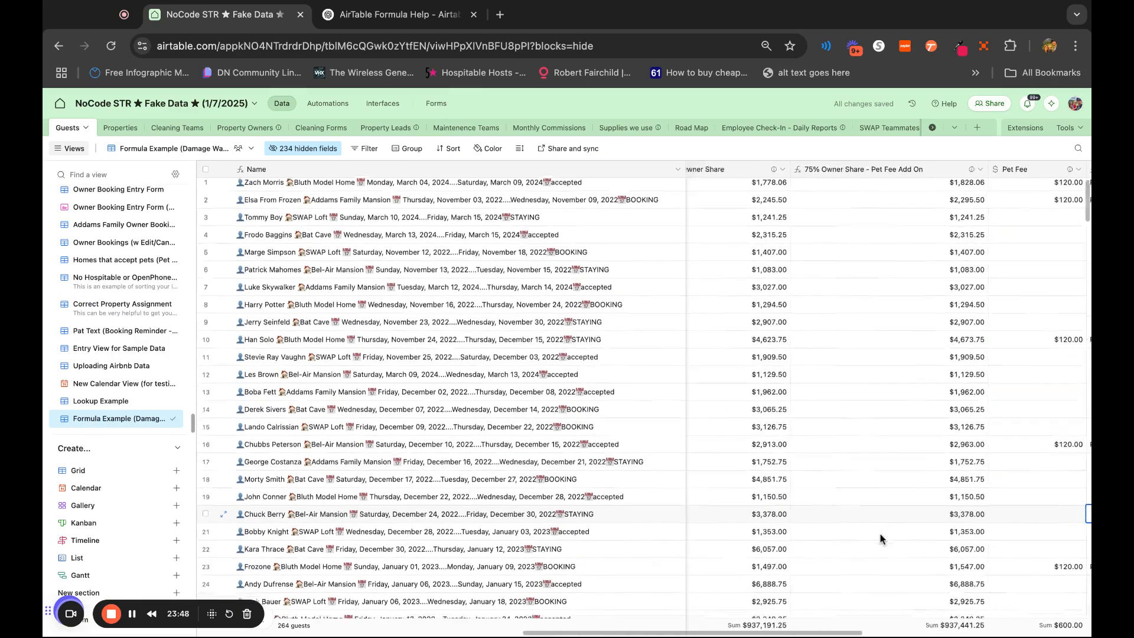
{"action": "scroll", "coordinate": [880, 535], "scroll_direction": "left", "scroll_amount": 5}
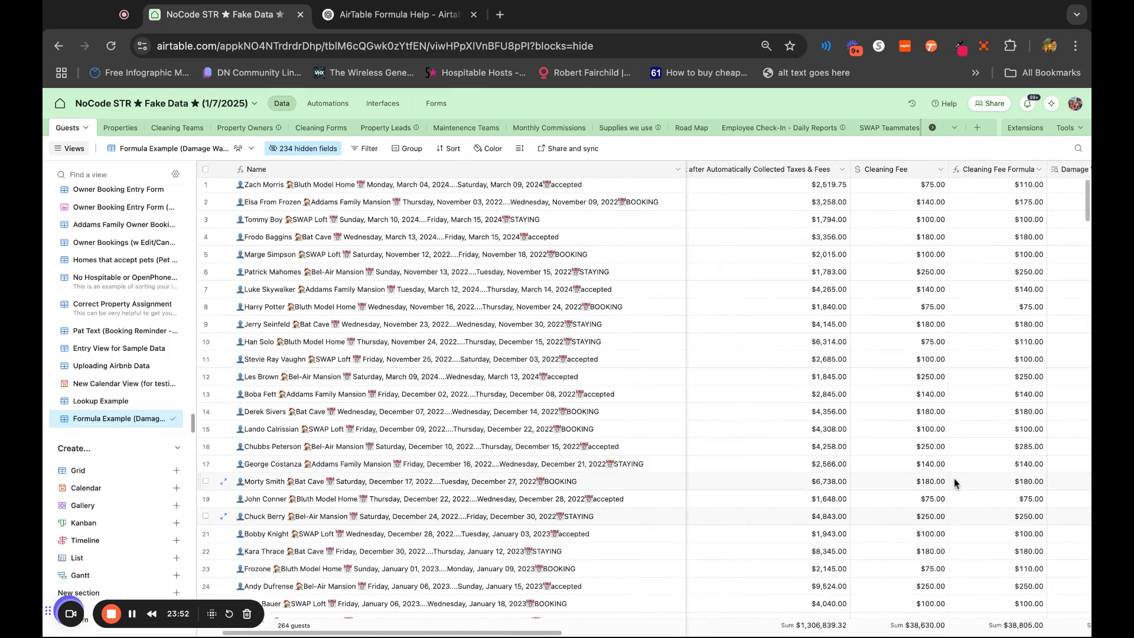
{"action": "scroll", "coordinate": [954, 476], "scroll_direction": "right", "scroll_amount": 12}
{"action": "left_click", "coordinate": [988, 448]}
{"action": "scroll", "coordinate": [988, 451], "scroll_direction": "left", "scroll_amount": 3}
{"action": "scroll", "coordinate": [988, 450], "scroll_direction": "left", "scroll_amount": 5}
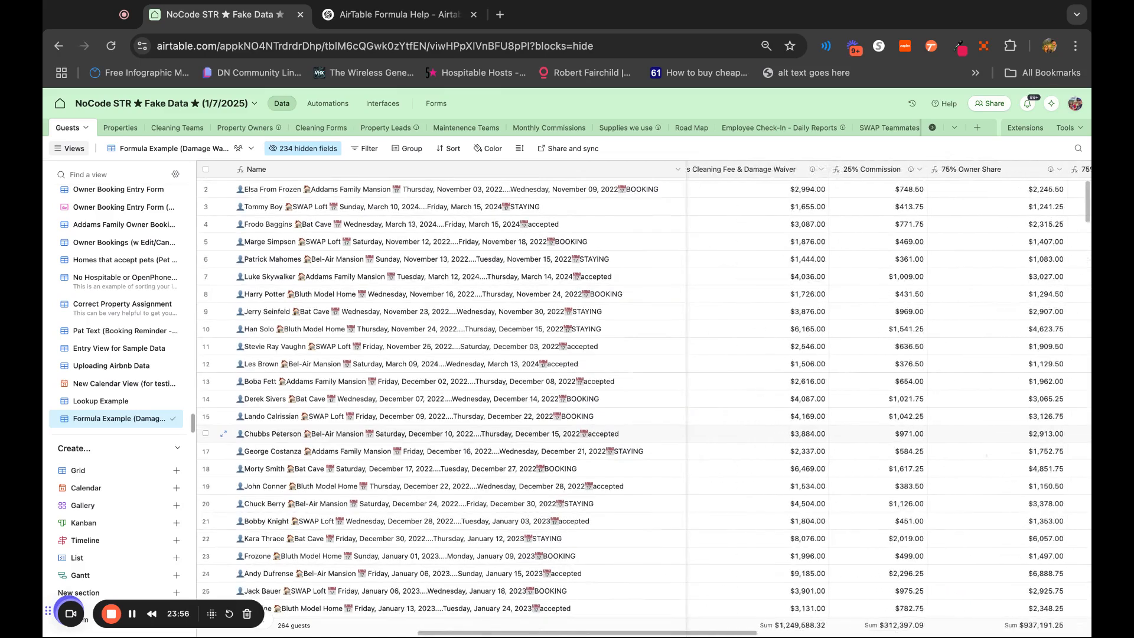
{"action": "scroll", "coordinate": [942, 448], "scroll_direction": "left", "scroll_amount": 4}
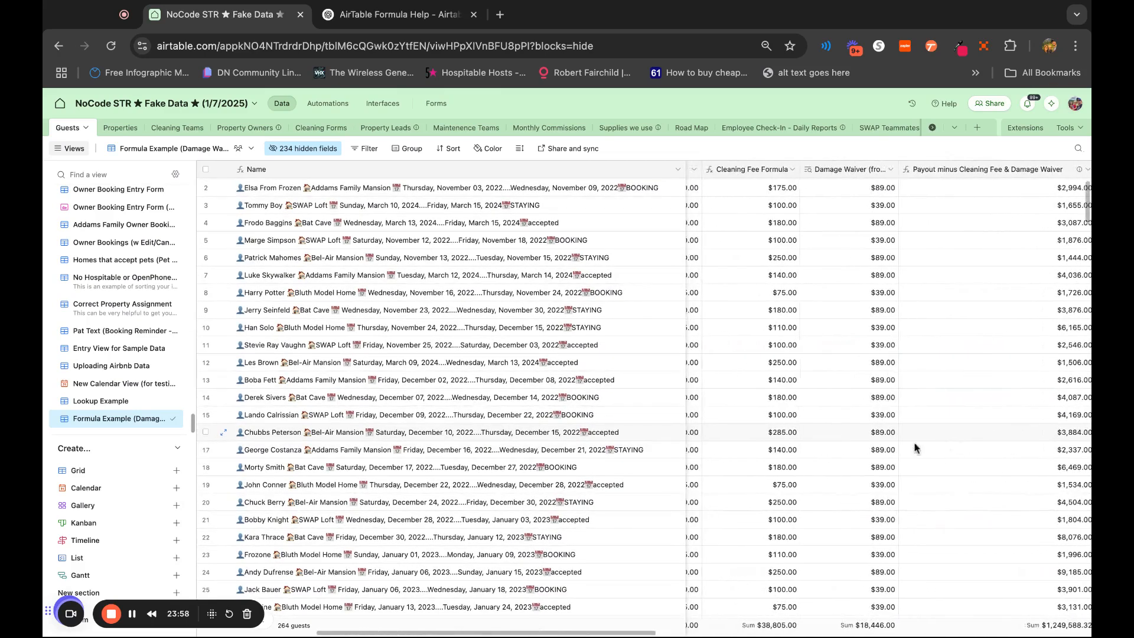
{"action": "scroll", "coordinate": [768, 437], "scroll_direction": "left", "scroll_amount": 2}
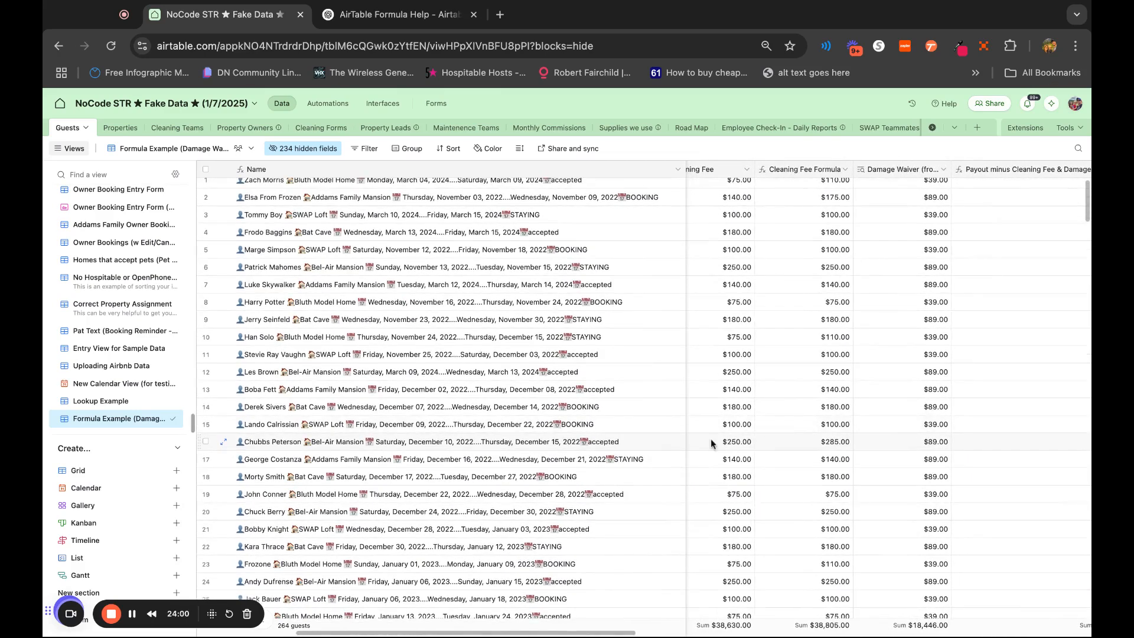
{"action": "scroll", "coordinate": [921, 476], "scroll_direction": "right", "scroll_amount": 5}
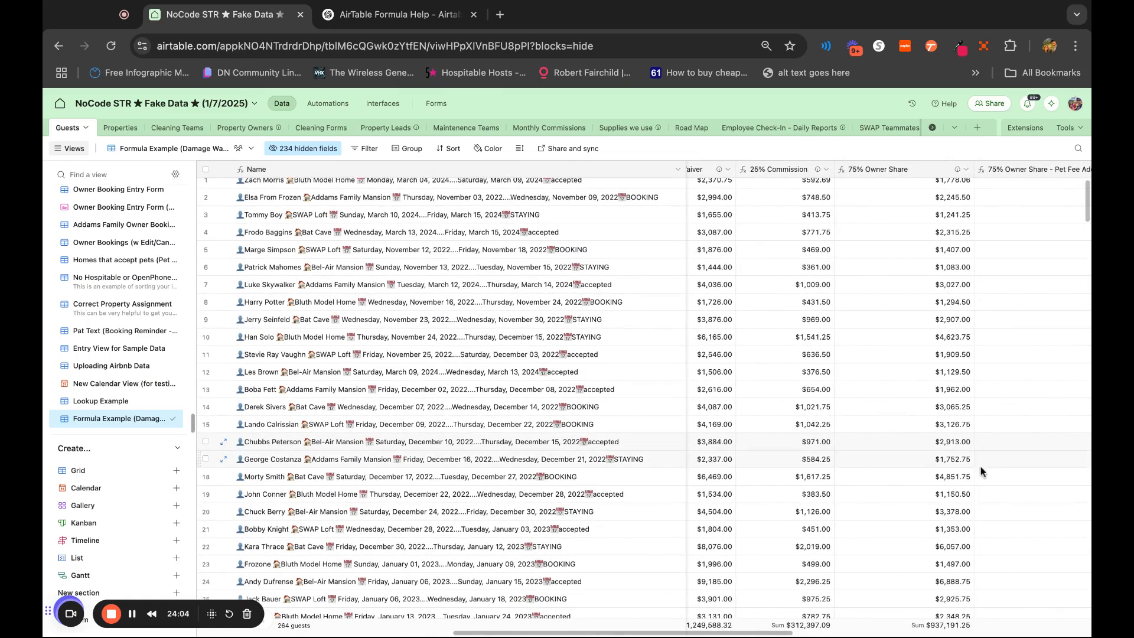
Set the pet fee amount added in the 75% Owner Share - Pet Fee Add On formula to 85 and save it
{"action": "scroll", "coordinate": [856, 455], "scroll_direction": "right", "scroll_amount": 3}
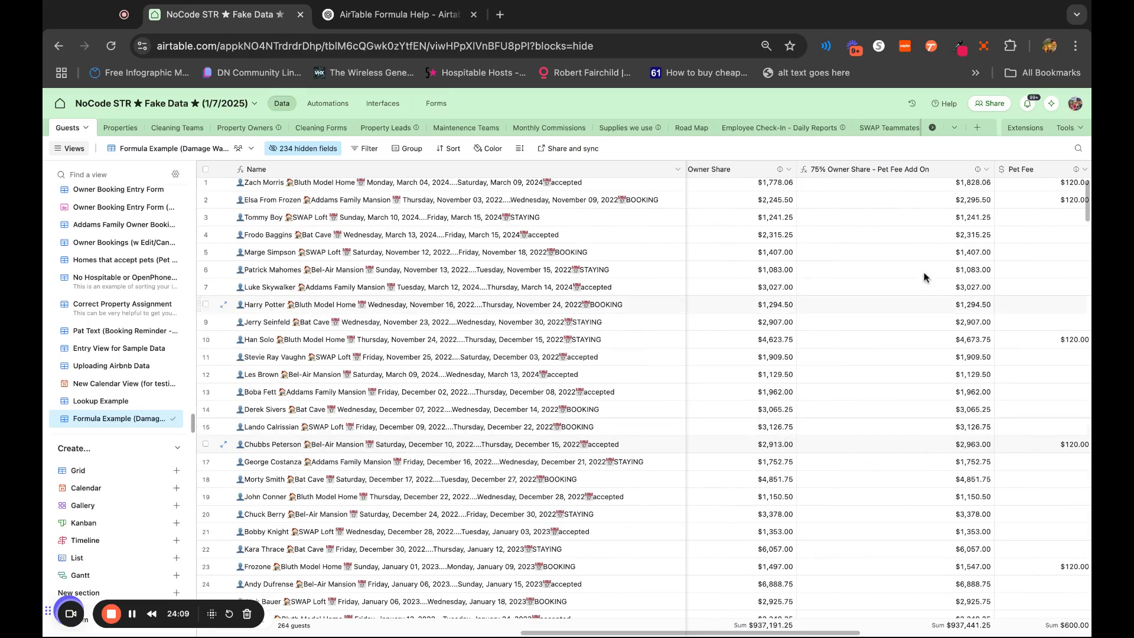
{"action": "double_click", "coordinate": [931, 169]}
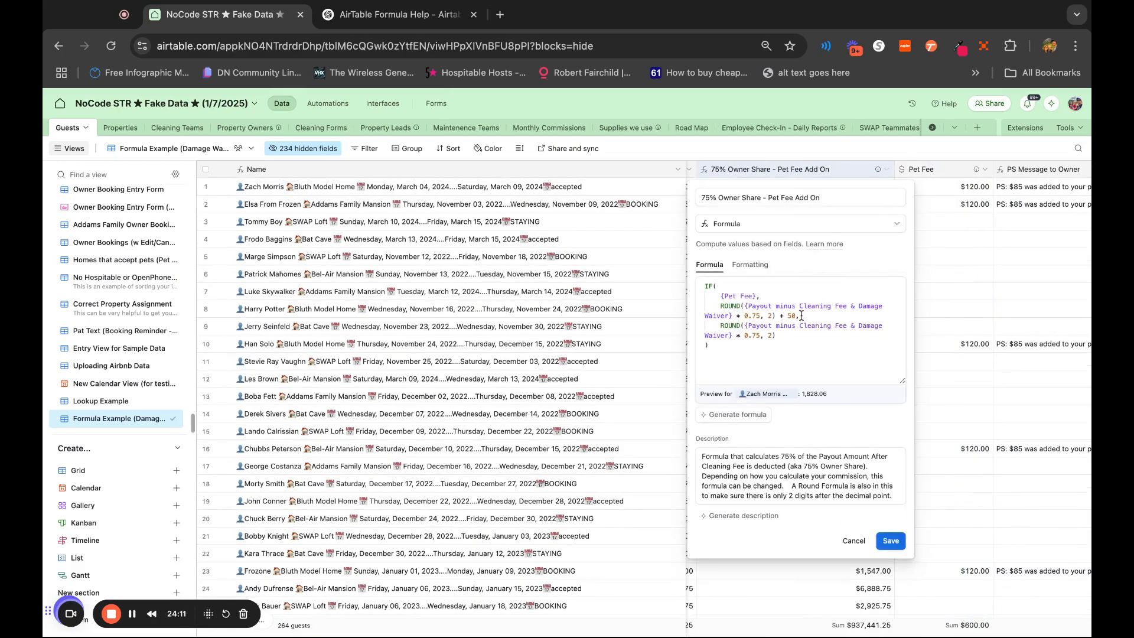
{"action": "left_click", "coordinate": [805, 334]}
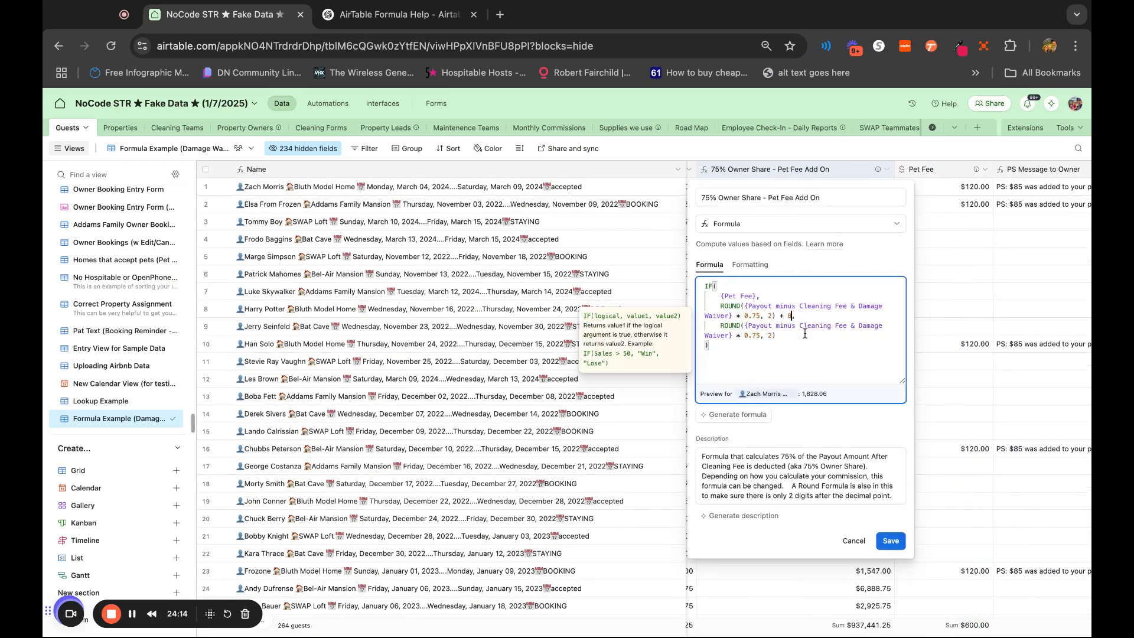
{"action": "left_click", "coordinate": [895, 541]}
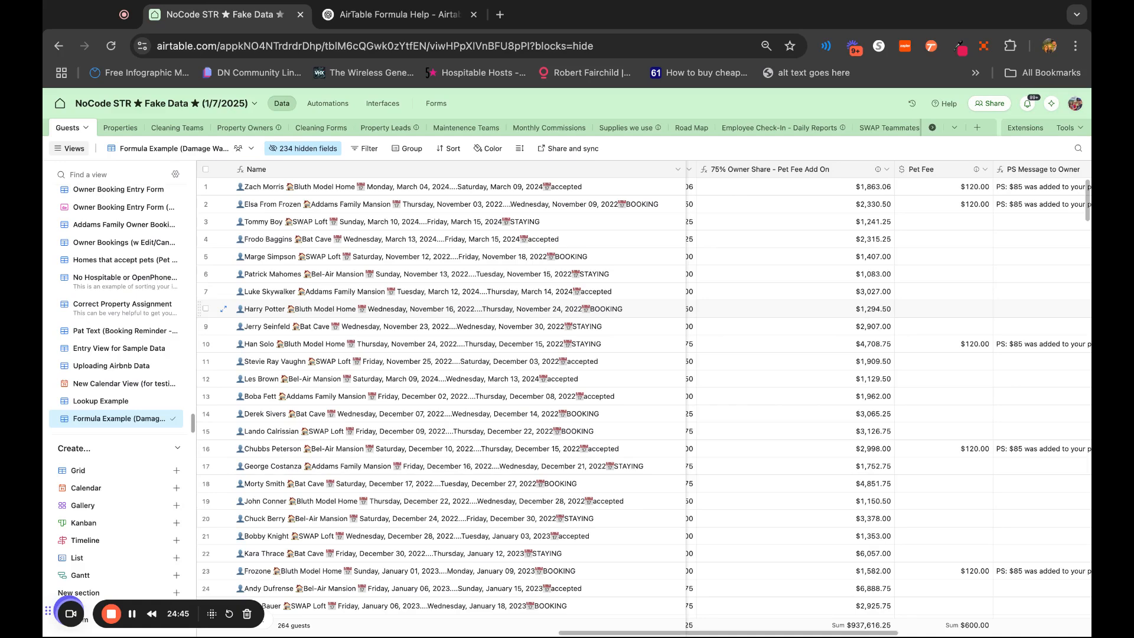
{"action": "scroll", "coordinate": [794, 202], "scroll_direction": "right", "scroll_amount": 5}
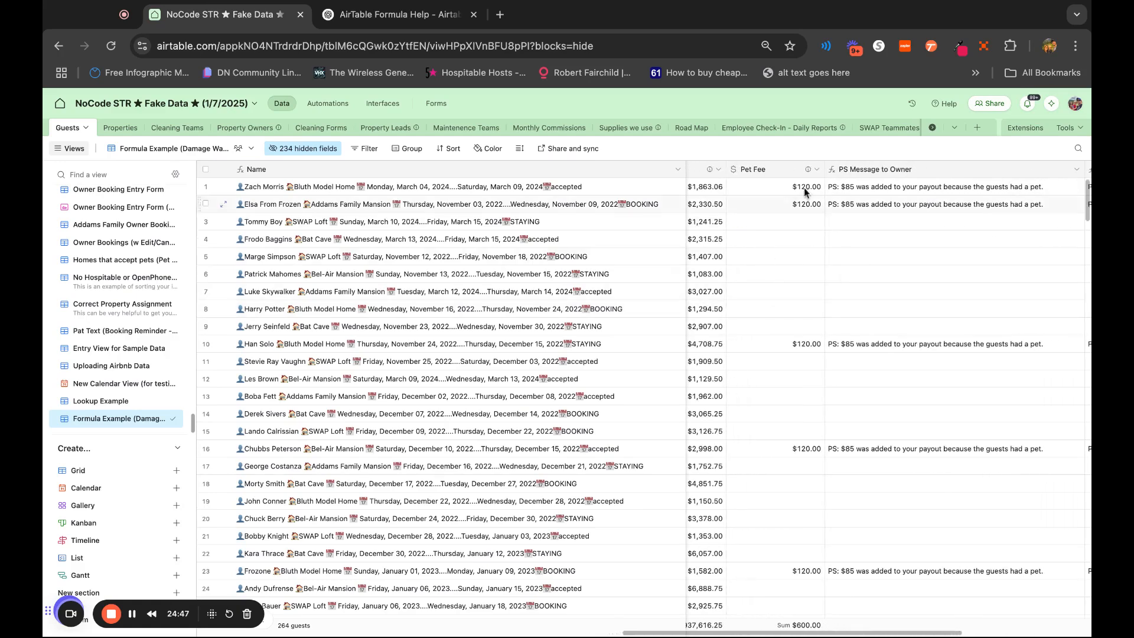
{"action": "scroll", "coordinate": [1025, 458], "scroll_direction": "right", "scroll_amount": 3}
{"action": "scroll", "coordinate": [1025, 458], "scroll_direction": "right", "scroll_amount": 3}
{"action": "left_click", "coordinate": [112, 614]}
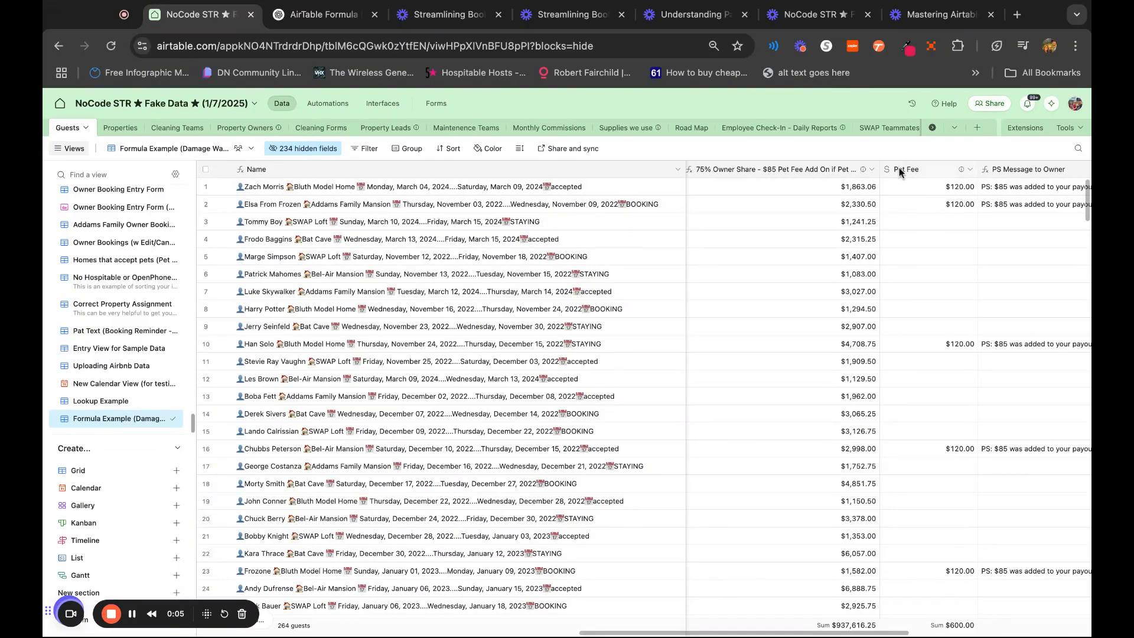
Review the payout, commission, owner share, pet fee and cleaning fee formula columns across the Guests table
{"action": "scroll", "coordinate": [917, 221], "scroll_direction": "left", "scroll_amount": 10}
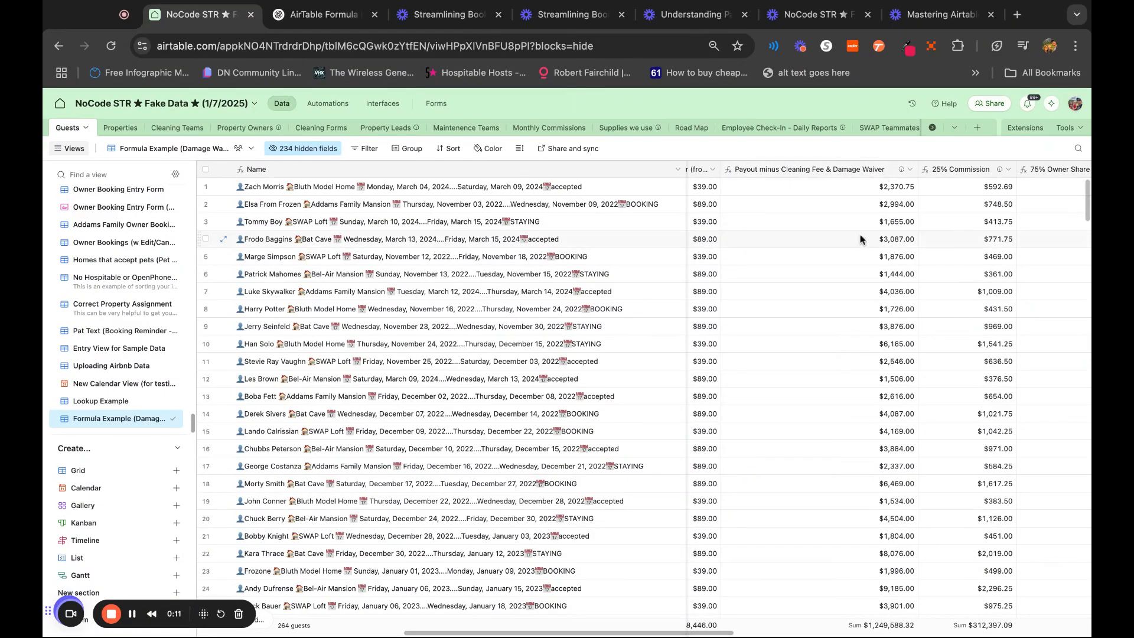
{"action": "scroll", "coordinate": [979, 266], "scroll_direction": "right", "scroll_amount": 1}
{"action": "scroll", "coordinate": [979, 266], "scroll_direction": "right", "scroll_amount": 1}
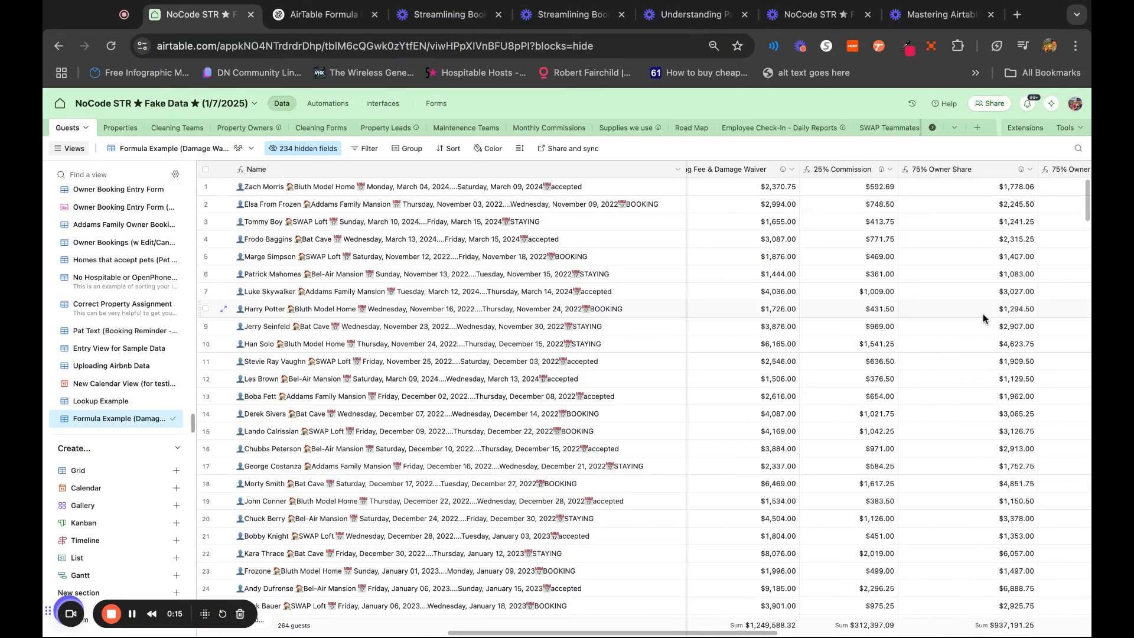
{"action": "scroll", "coordinate": [986, 317], "scroll_direction": "right", "scroll_amount": 3}
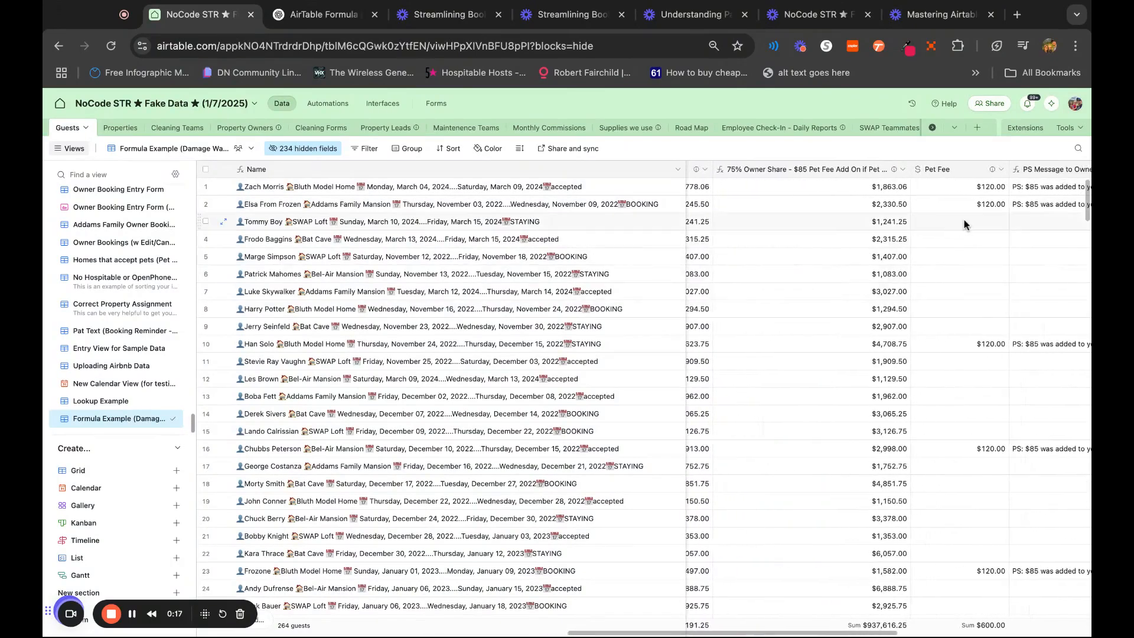
{"action": "scroll", "coordinate": [970, 306], "scroll_direction": "left", "scroll_amount": 1}
{"action": "scroll", "coordinate": [970, 306], "scroll_direction": "left", "scroll_amount": 6}
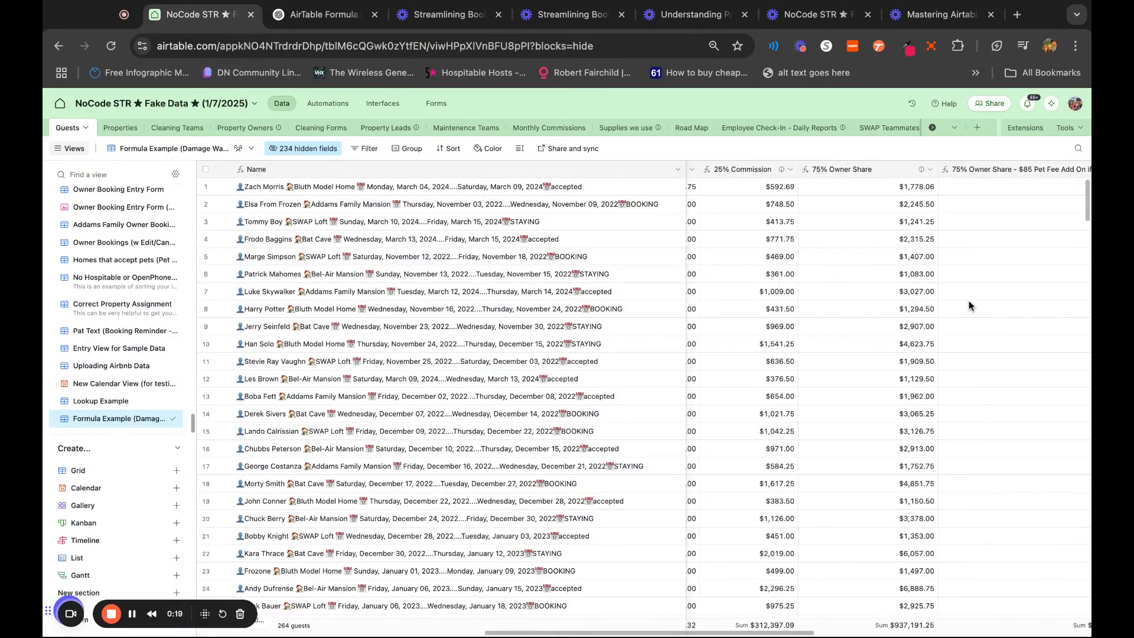
{"action": "scroll", "coordinate": [1046, 196], "scroll_direction": "left", "scroll_amount": 3}
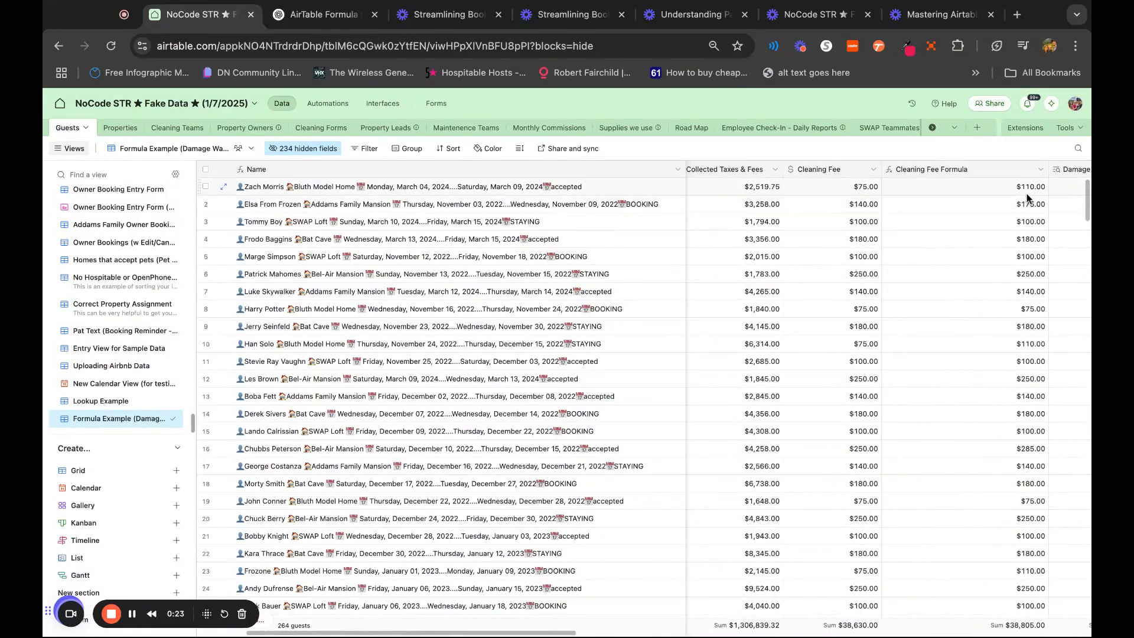
Add the Pet Fee field to the amounts deducted in the Payout minus Cleaning Fee & Damage Waiver formula
{"action": "scroll", "coordinate": [984, 322], "scroll_direction": "right", "scroll_amount": 5}
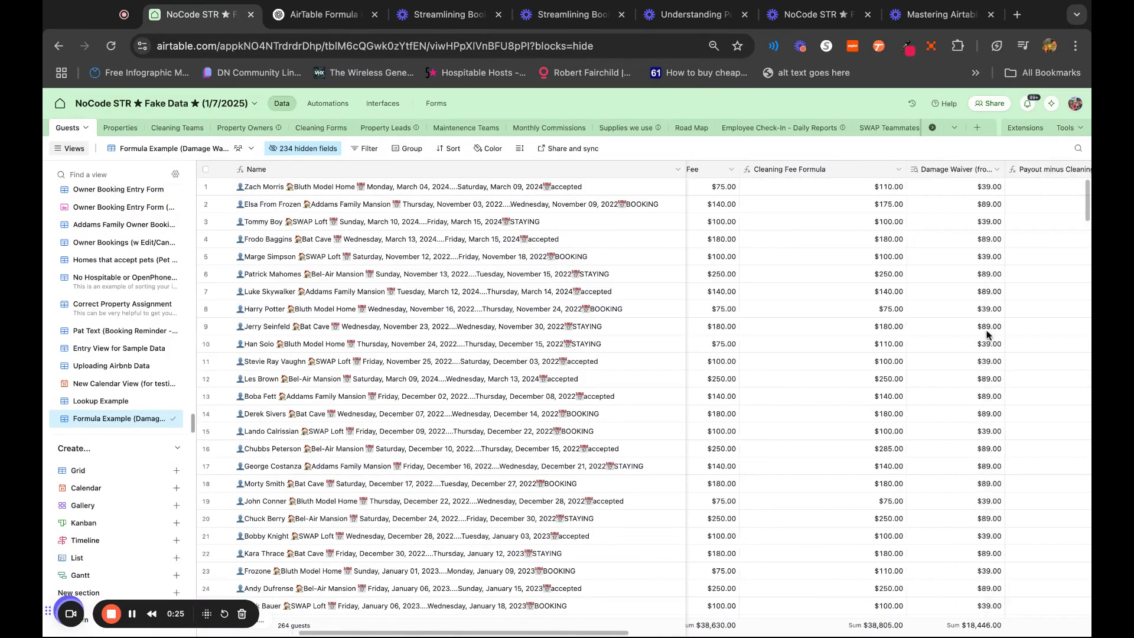
{"action": "double_click", "coordinate": [951, 171]}
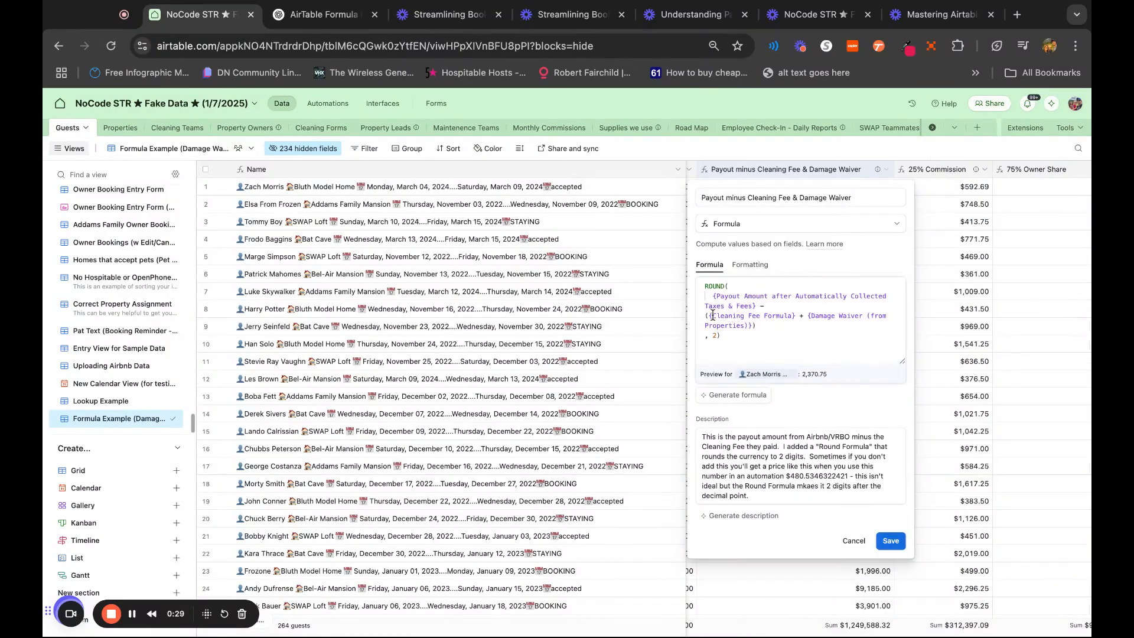
{"action": "left_click_drag", "start_coordinate": [712, 316], "coordinate": [799, 315]}
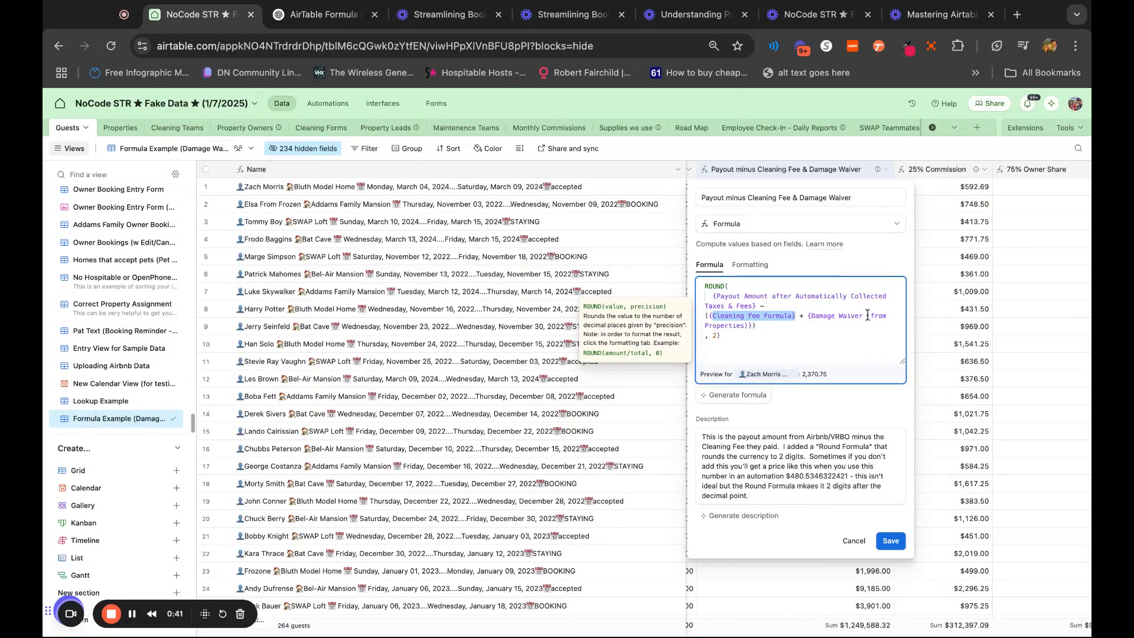
{"action": "left_click", "coordinate": [747, 326]}
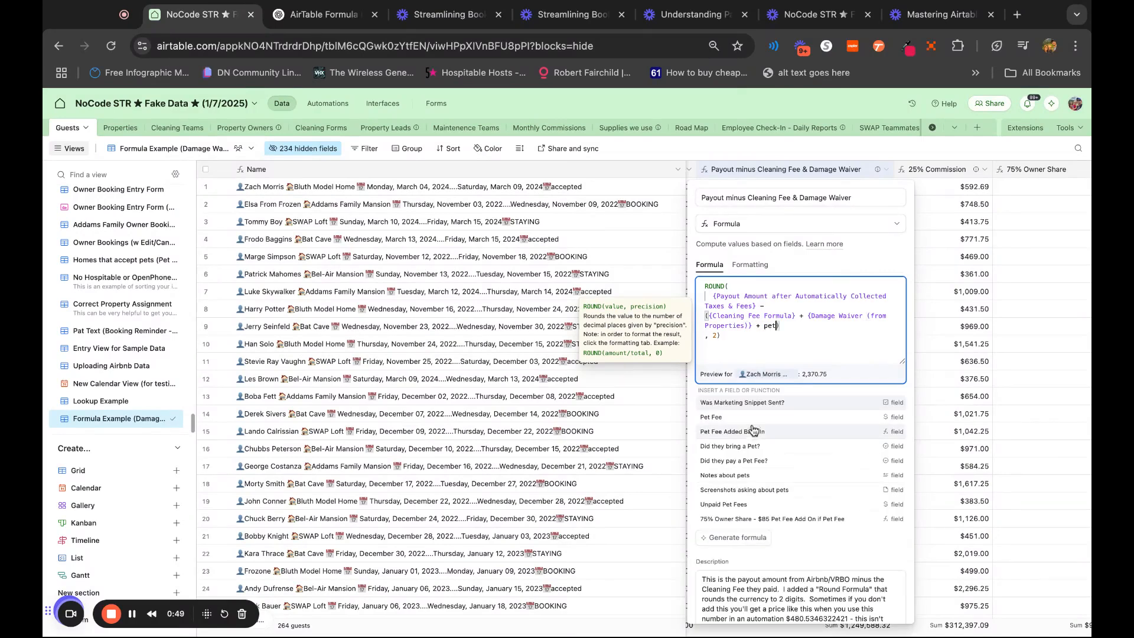
{"action": "left_click", "coordinate": [754, 421]}
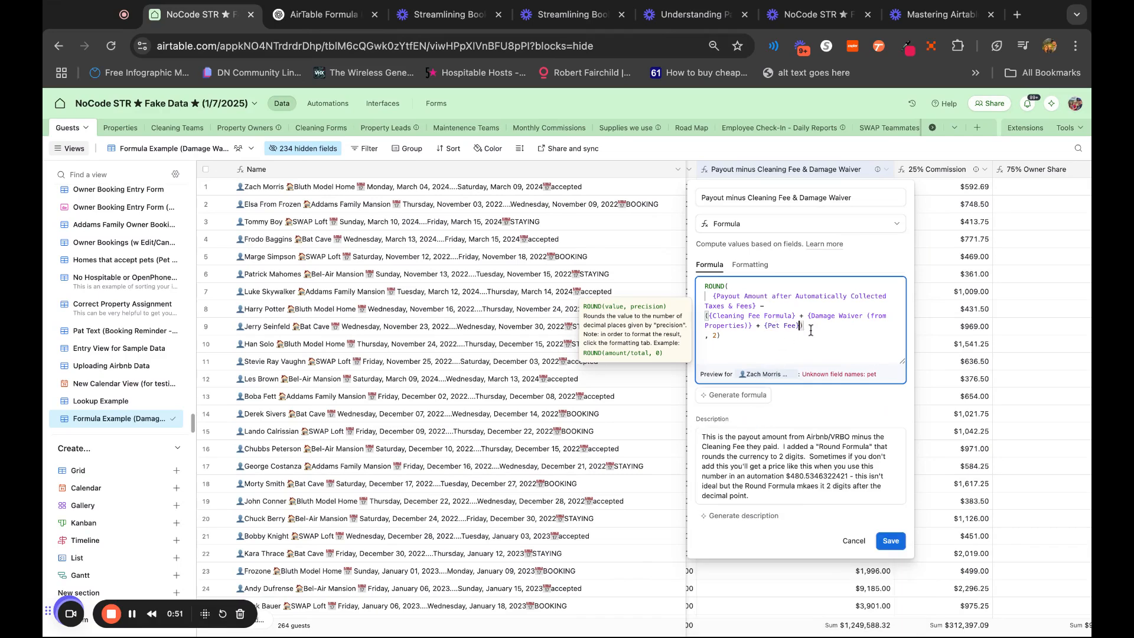
Replace Cleaning Fee Formula with the Cleaning Fee field in the payout formula, then save and confirm the change to the dependent fields
{"action": "left_click", "coordinate": [793, 316]}
{"action": "key", "text": "shift+Left"}
{"action": "key", "text": "shift+Left"}
{"action": "key", "text": "shift+Left"}
{"action": "key", "text": "shift+Left"}
{"action": "key", "text": "BackSpace"}
{"action": "type", "text": "}"}
{"action": "left_click", "coordinate": [792, 349]}
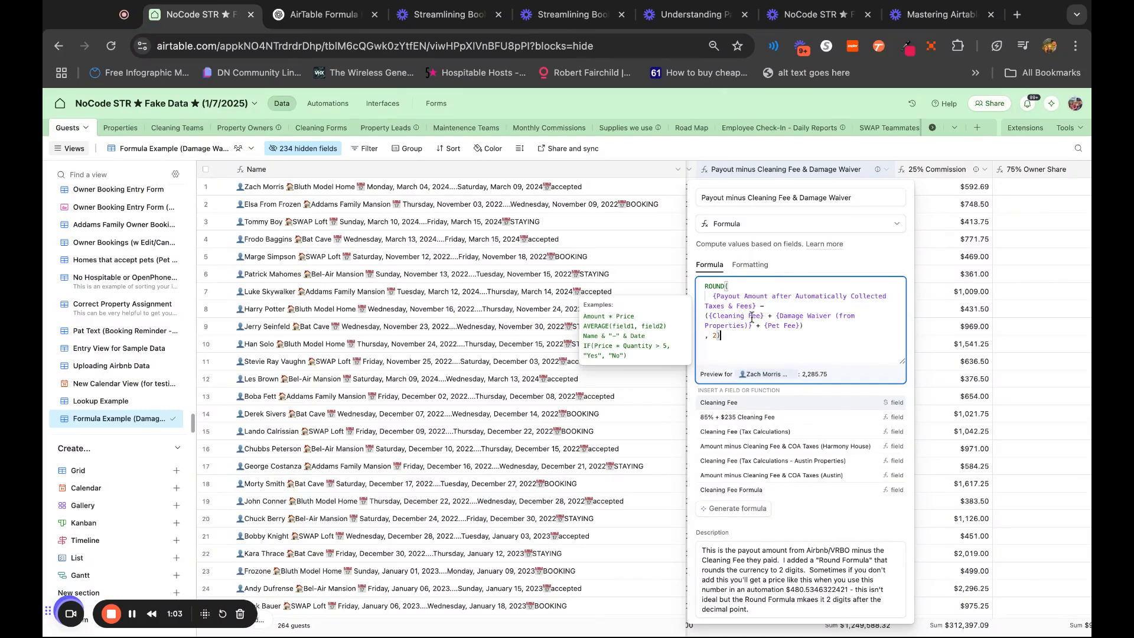
{"action": "scroll", "coordinate": [895, 522], "scroll_direction": "down", "scroll_amount": 2}
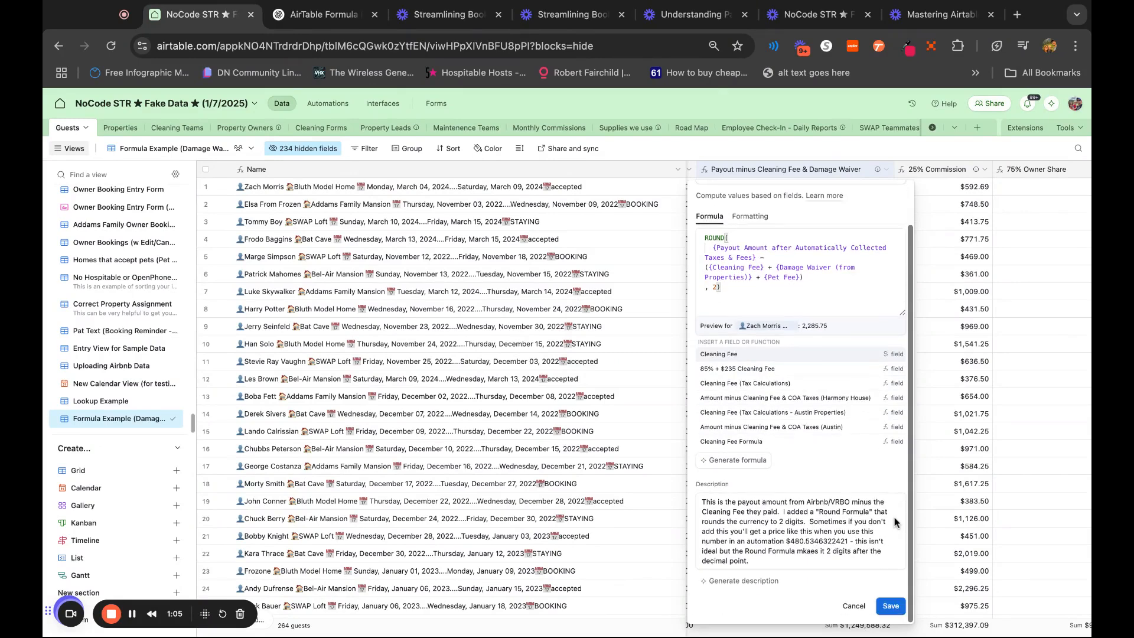
{"action": "left_click", "coordinate": [890, 607]}
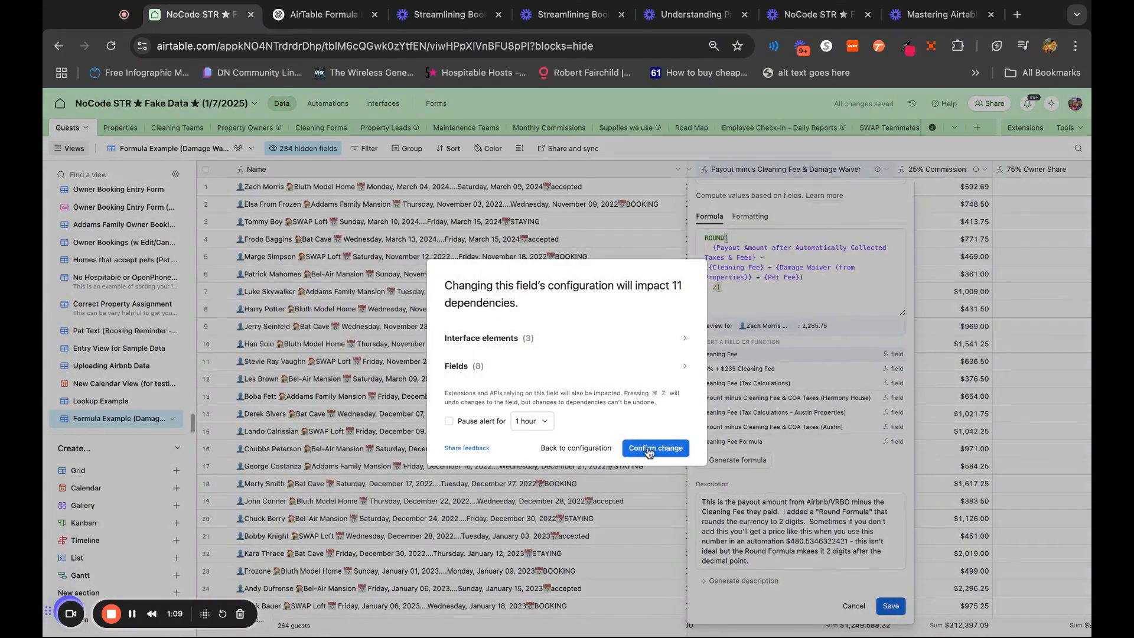
{"action": "left_click", "coordinate": [649, 452]}
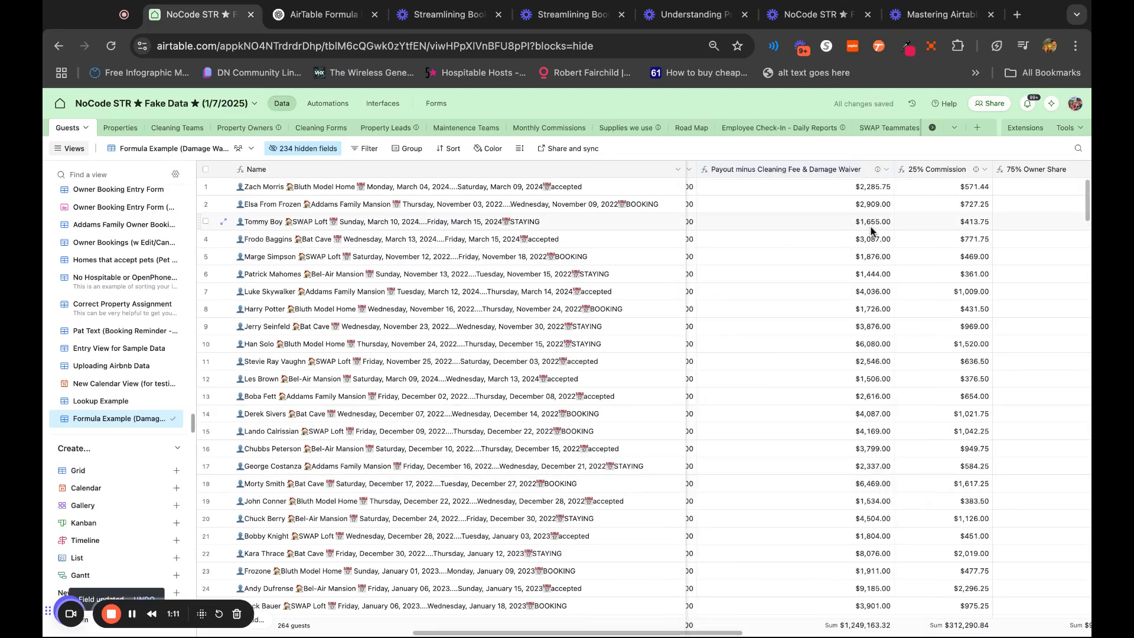
Enter a Pet Fee of 120 for the guest in row 3 and check that row's commission and owner share
{"action": "left_click", "coordinate": [880, 228]}
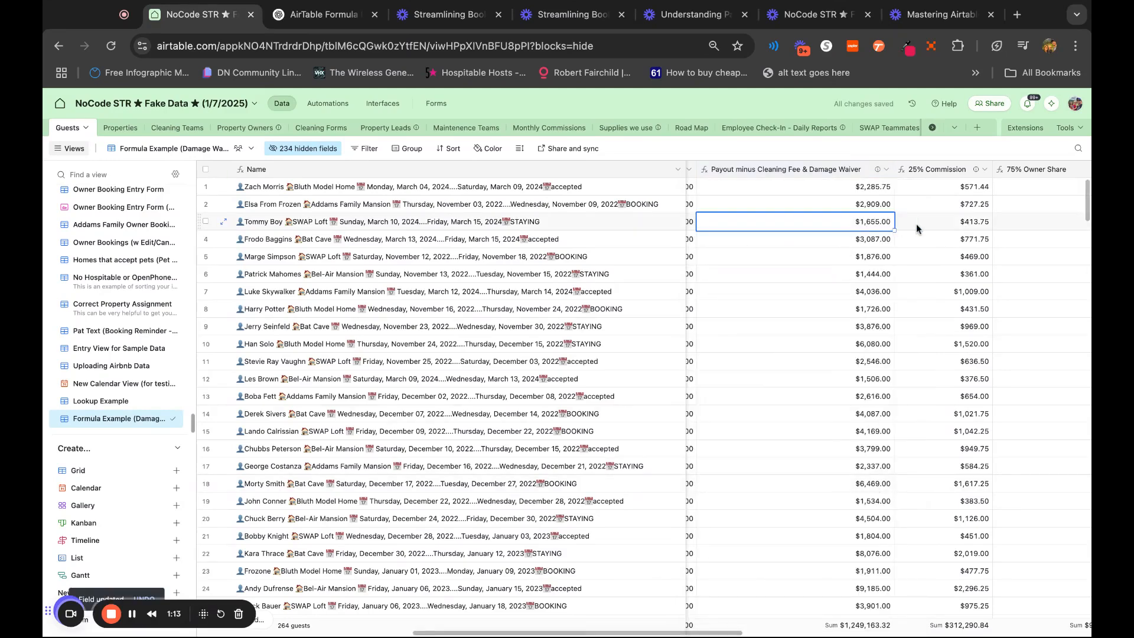
{"action": "scroll", "coordinate": [916, 223], "scroll_direction": "right", "scroll_amount": 8}
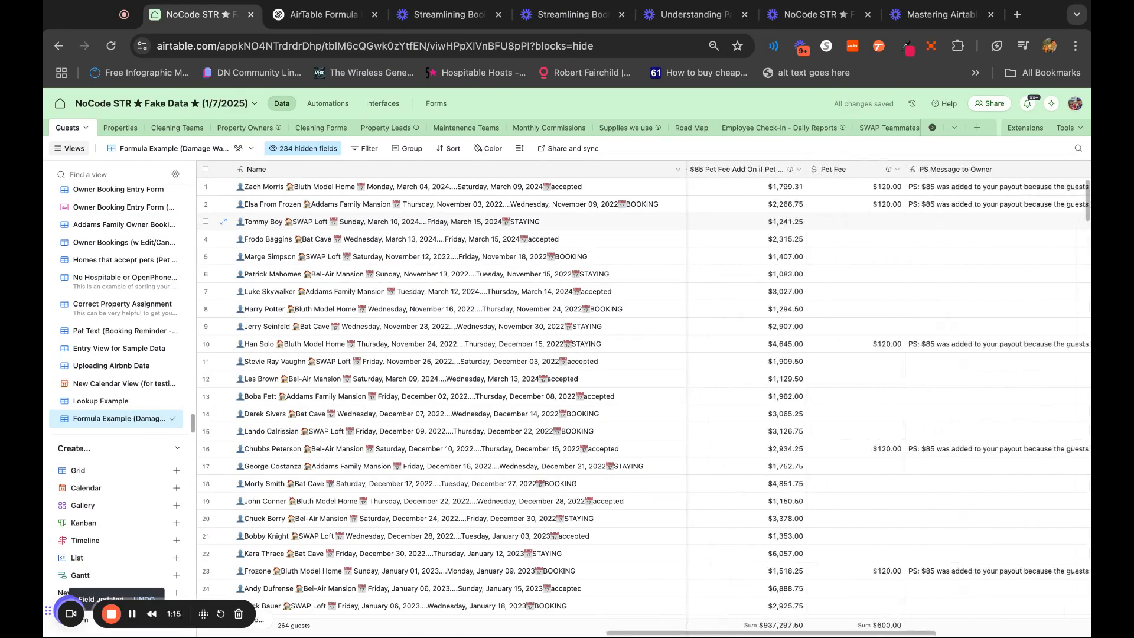
{"action": "scroll", "coordinate": [916, 224], "scroll_direction": "right", "scroll_amount": 2}
{"action": "left_click", "coordinate": [851, 222]}
{"action": "type", "text": "120"}
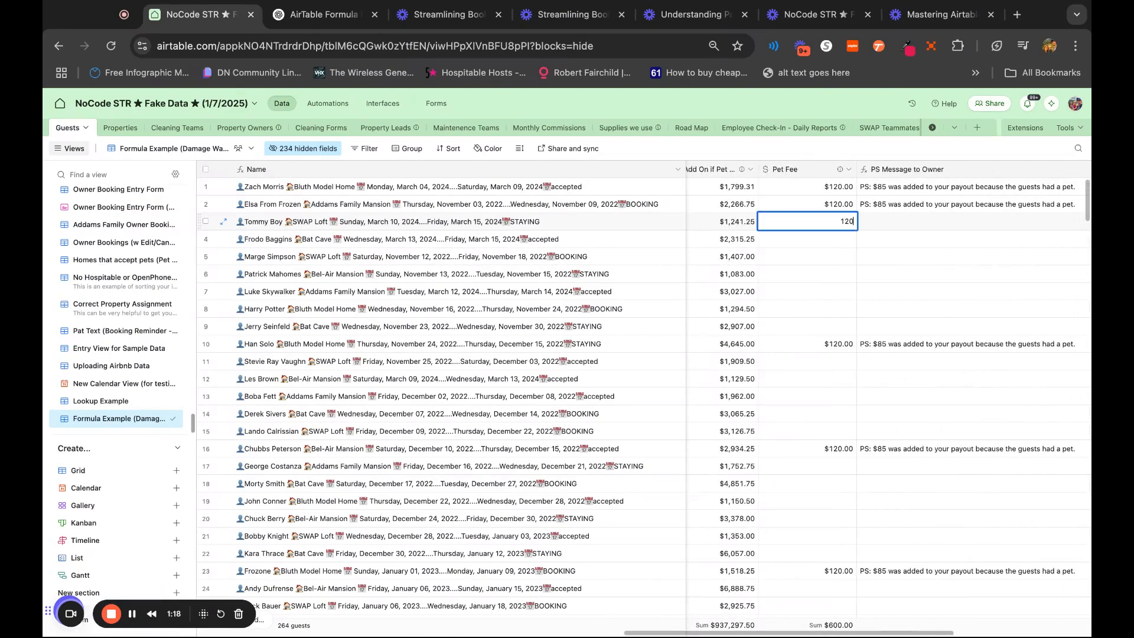
{"action": "left_click", "coordinate": [851, 292]}
{"action": "scroll", "coordinate": [851, 296], "scroll_direction": "left", "scroll_amount": 5}
{"action": "scroll", "coordinate": [851, 295], "scroll_direction": "left", "scroll_amount": 3}
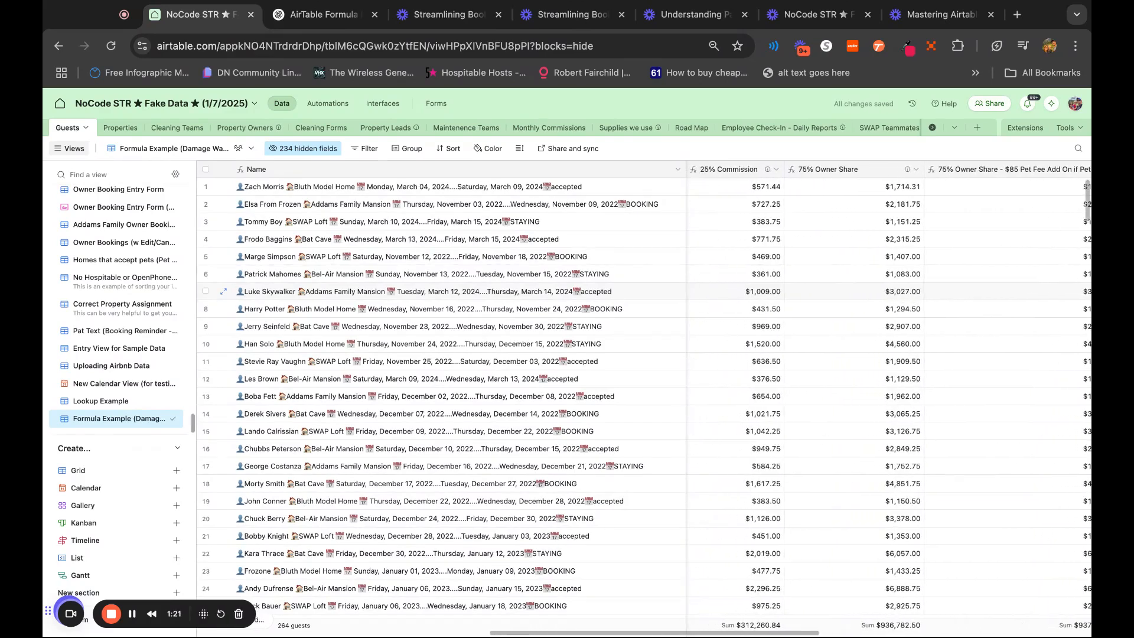